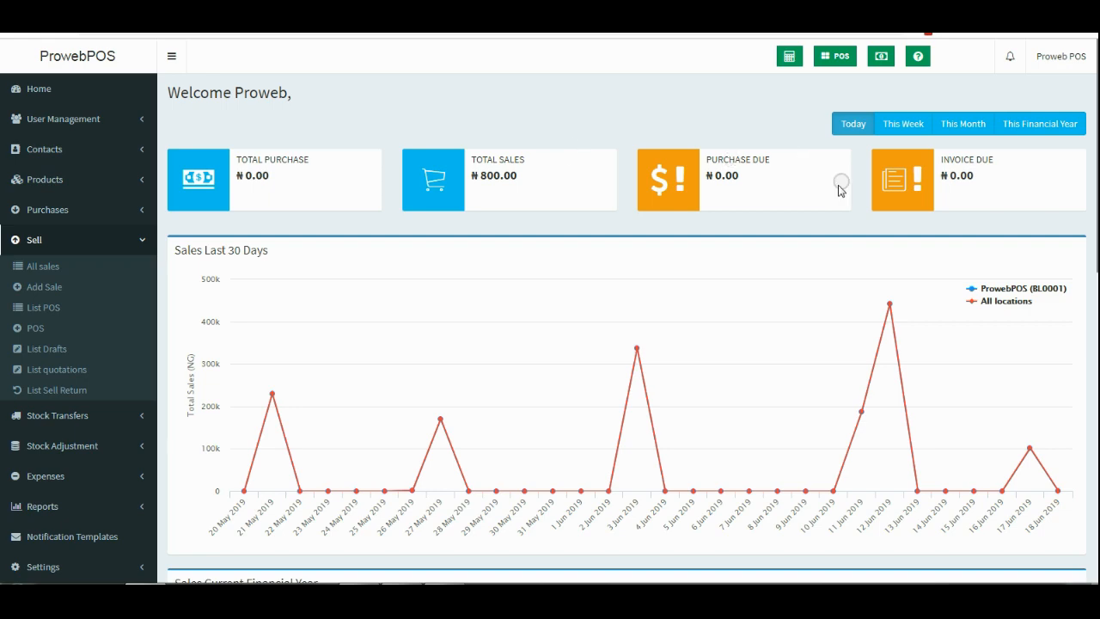
Cycle the dashboard summary through this week, this month and the financial year, then back to today.
{"action": "scroll", "coordinate": [813, 202], "scroll_direction": "down", "scroll_amount": 3}
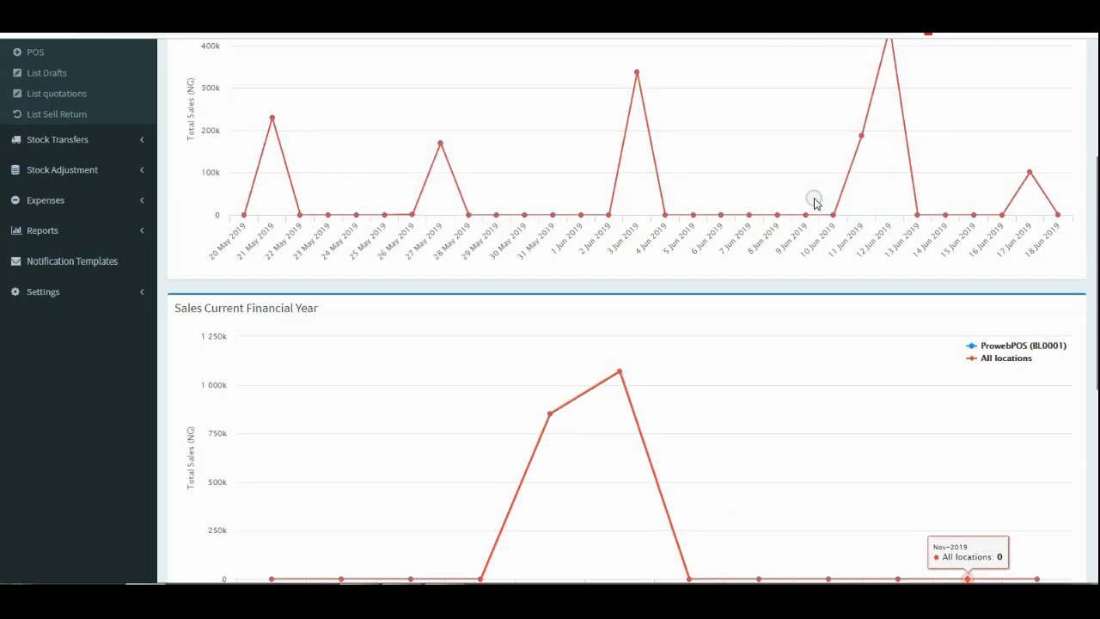
{"action": "scroll", "coordinate": [813, 202], "scroll_direction": "down", "scroll_amount": 3}
{"action": "scroll", "coordinate": [815, 203], "scroll_direction": "down", "scroll_amount": 3}
{"action": "scroll", "coordinate": [816, 203], "scroll_direction": "up", "scroll_amount": 7}
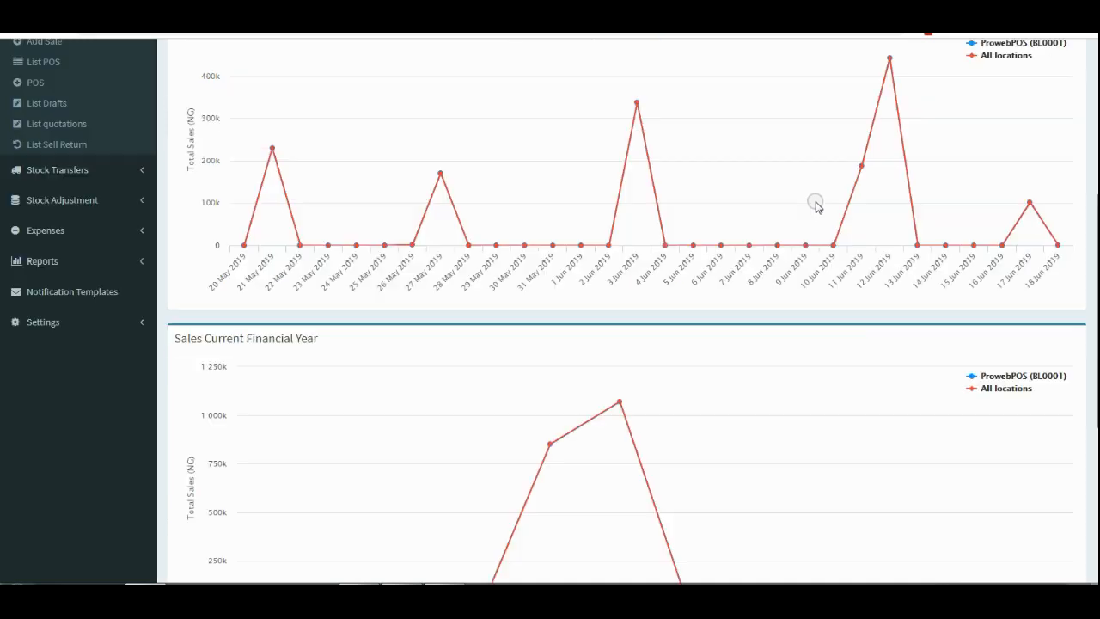
{"action": "scroll", "coordinate": [816, 204], "scroll_direction": "up", "scroll_amount": 3}
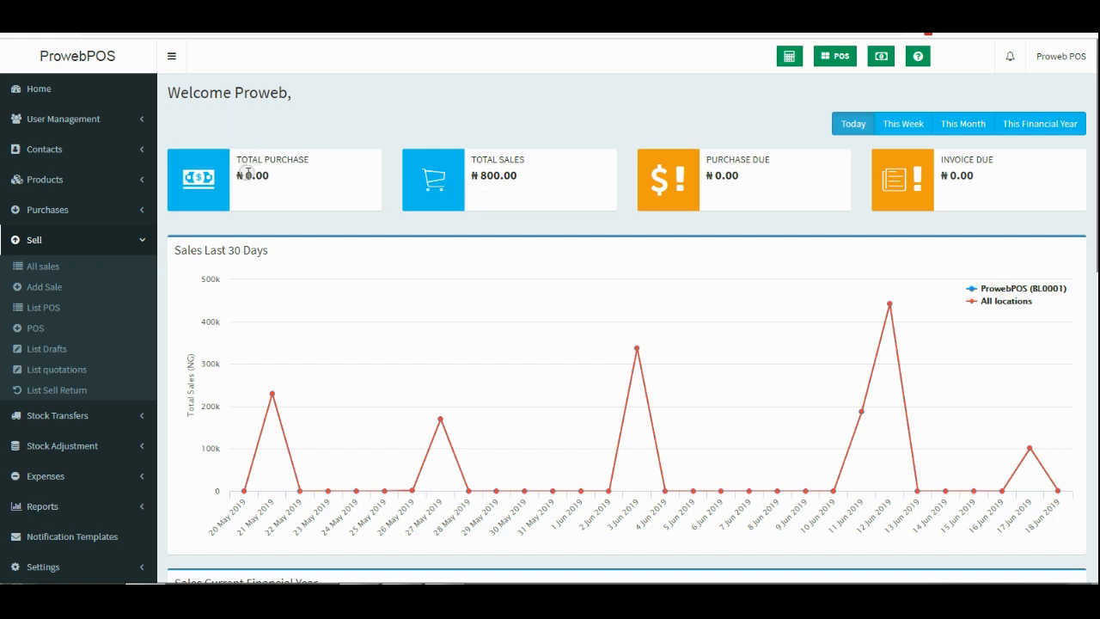
{"action": "left_click", "coordinate": [848, 126]}
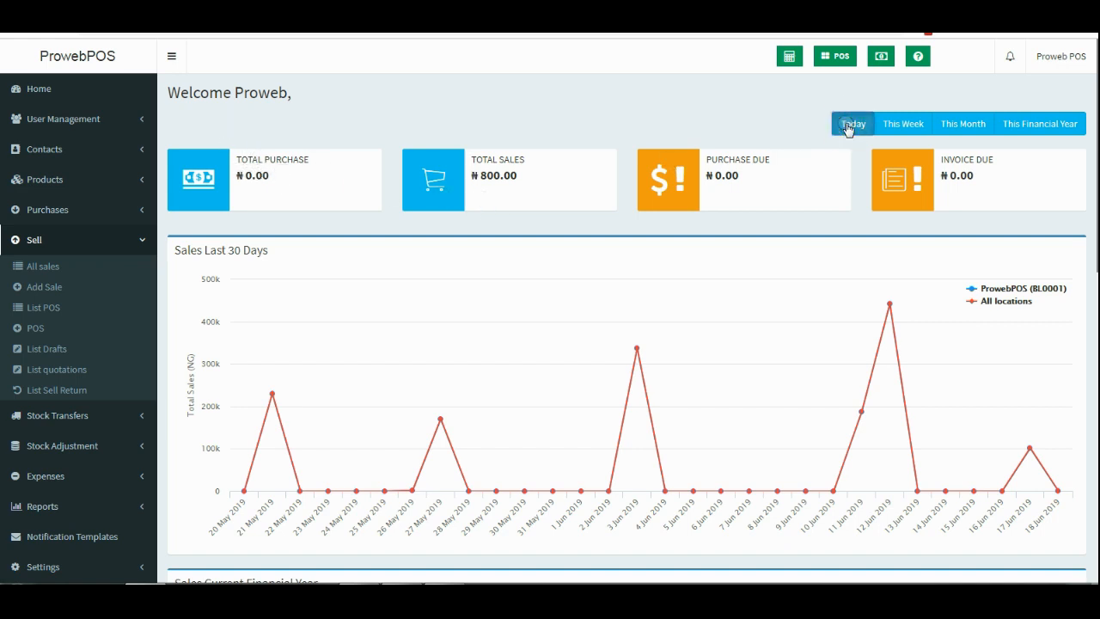
{"action": "left_click", "coordinate": [911, 124]}
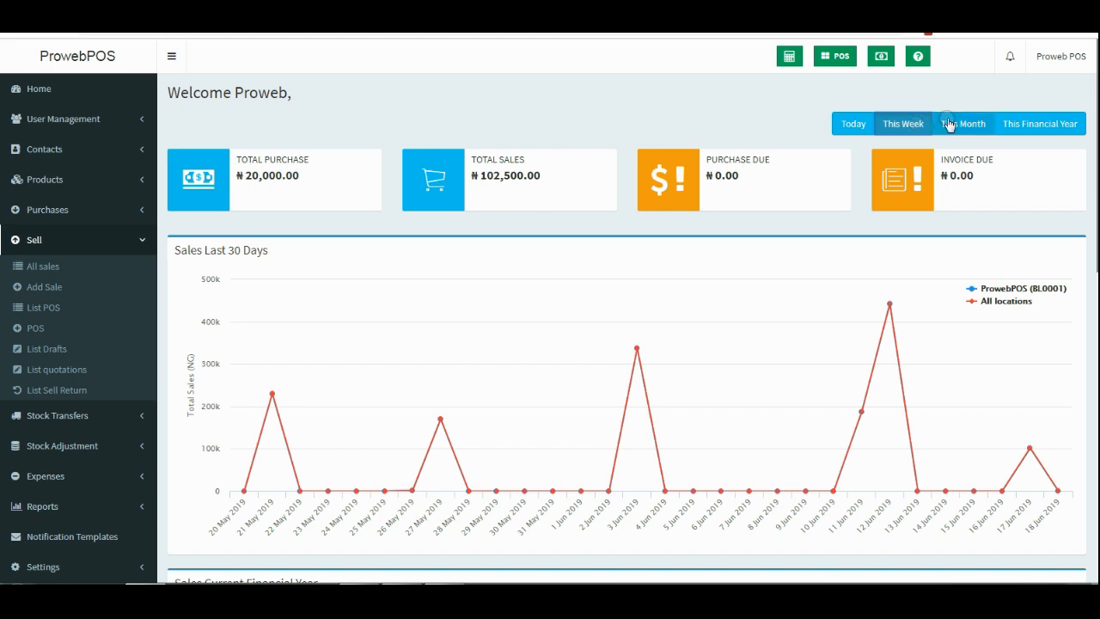
{"action": "left_click", "coordinate": [949, 125]}
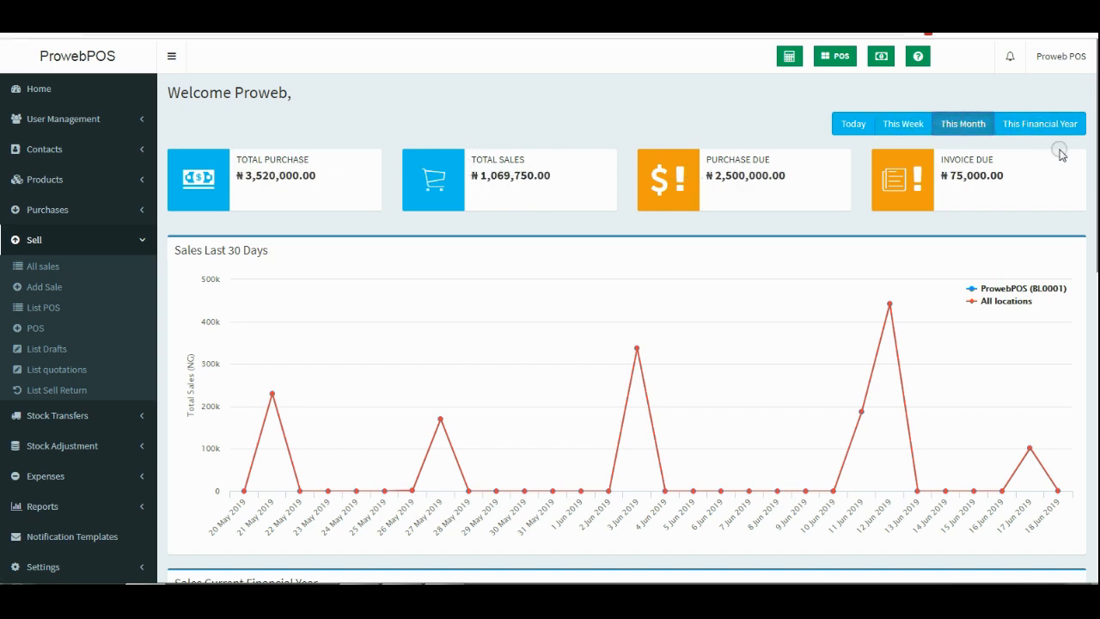
{"action": "left_click", "coordinate": [1042, 124]}
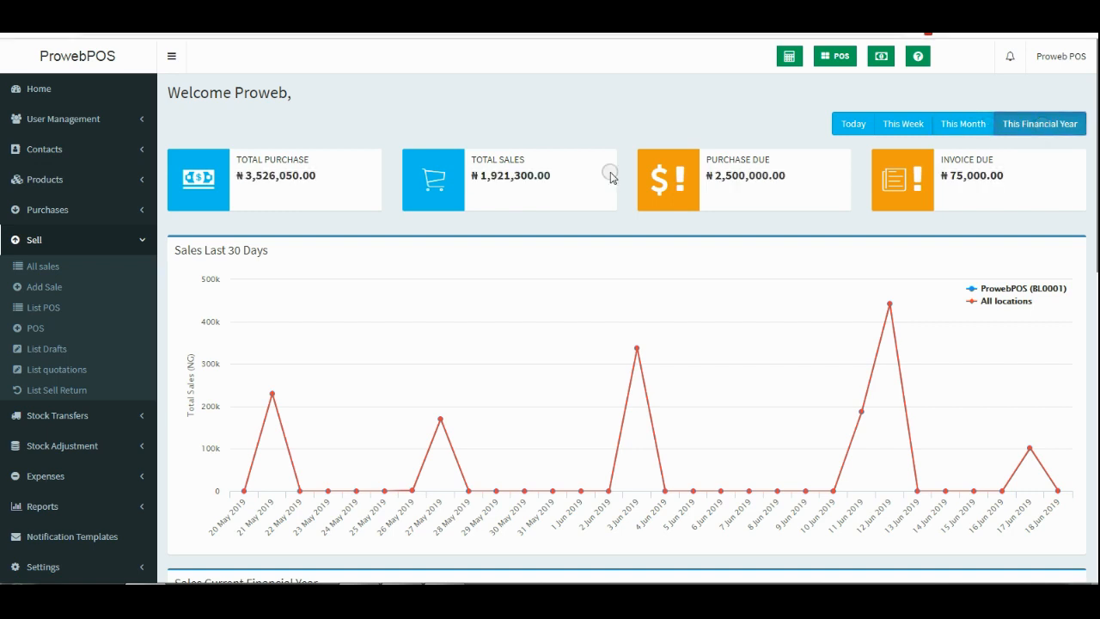
{"action": "left_click", "coordinate": [840, 129]}
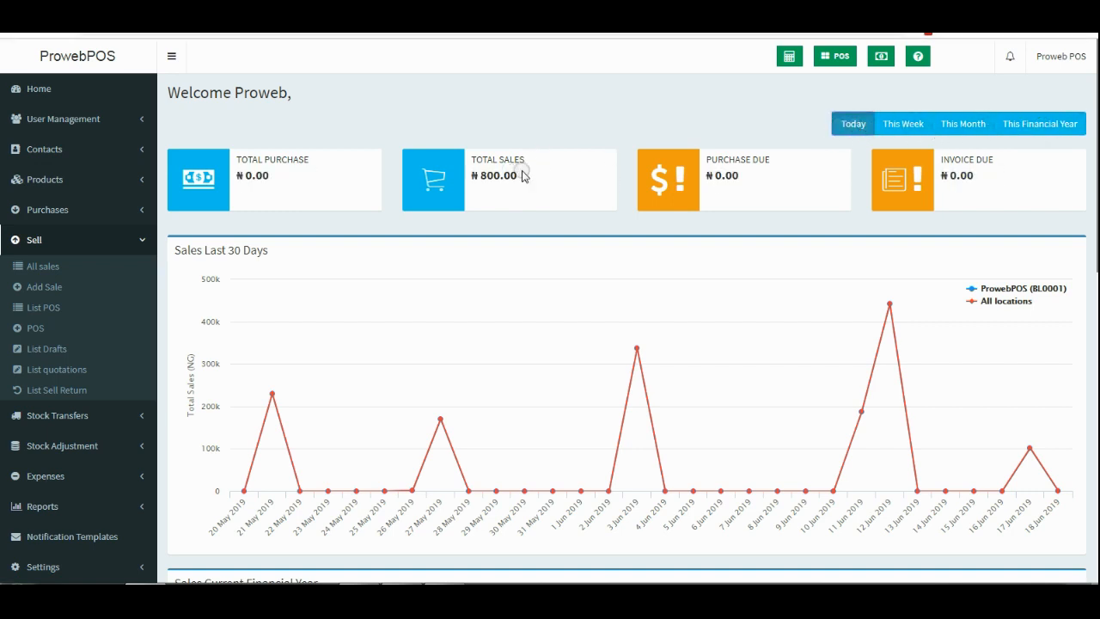
Highlight today's total sales, purchase due and invoice due figures on the dashboard.
{"action": "left_click_drag", "start_coordinate": [522, 176], "coordinate": [471, 175]}
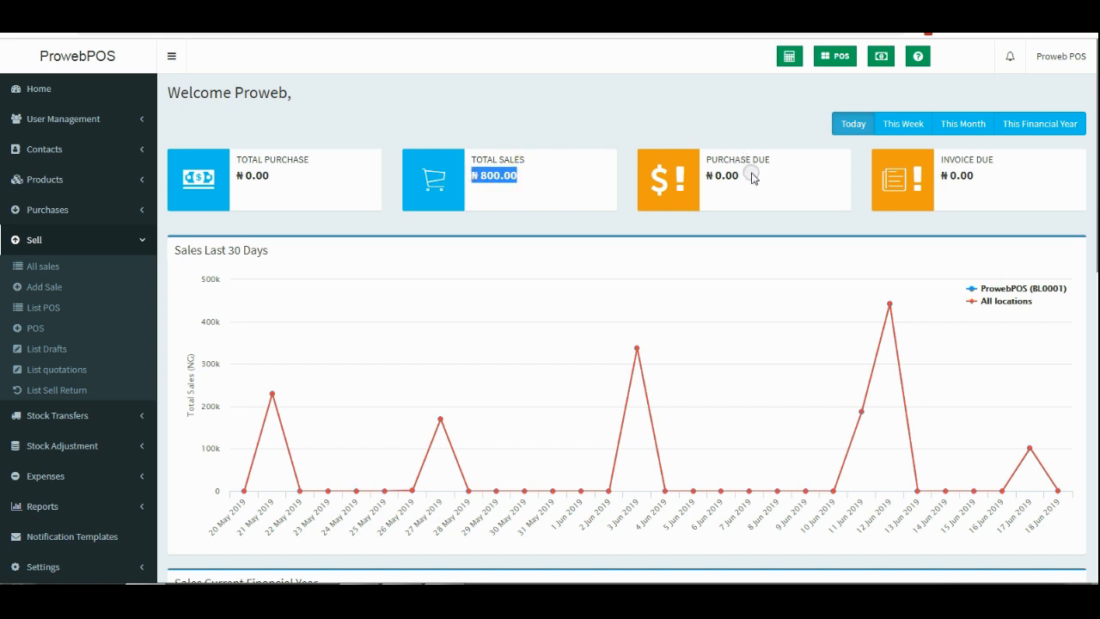
{"action": "left_click_drag", "start_coordinate": [752, 176], "coordinate": [712, 175]}
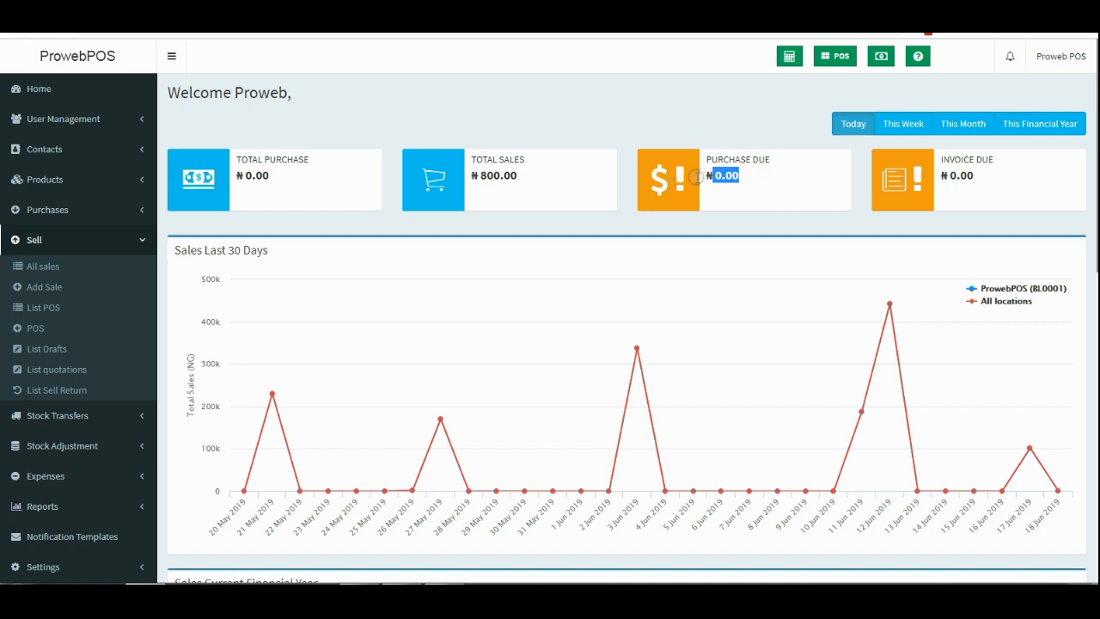
{"action": "left_click", "coordinate": [979, 180]}
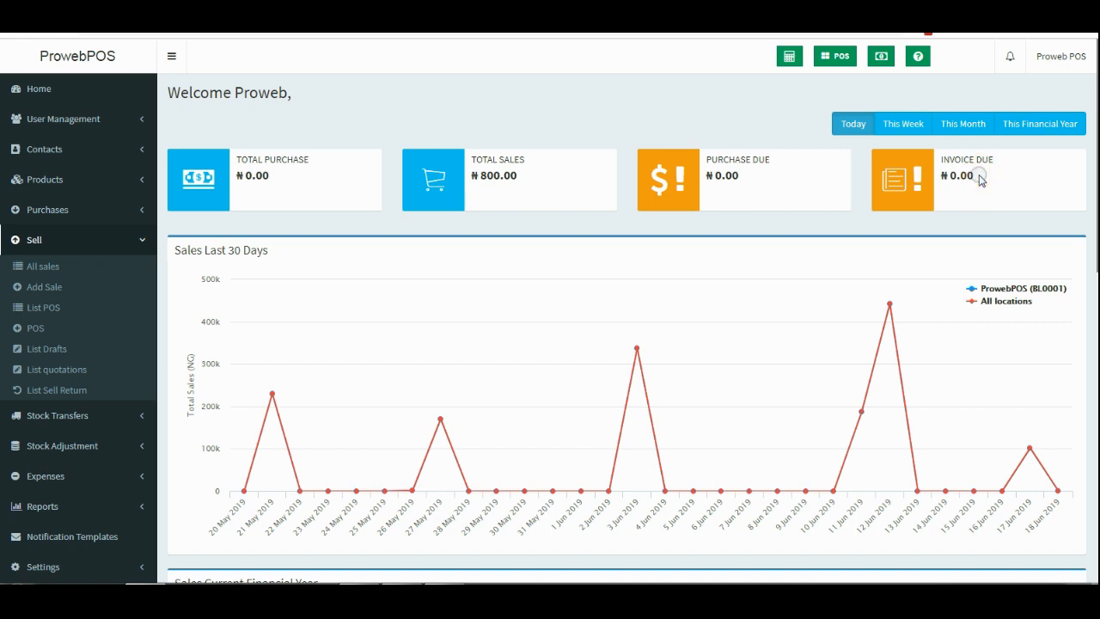
{"action": "left_click_drag", "start_coordinate": [979, 180], "coordinate": [940, 176]}
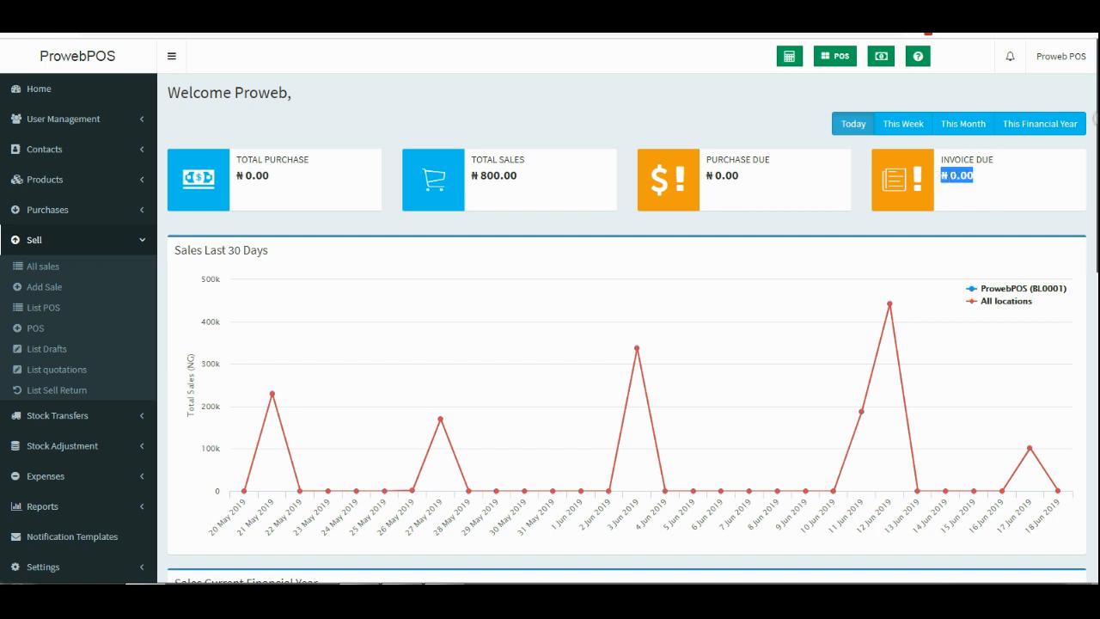
{"action": "scroll", "coordinate": [472, 318], "scroll_direction": "down", "scroll_amount": 2}
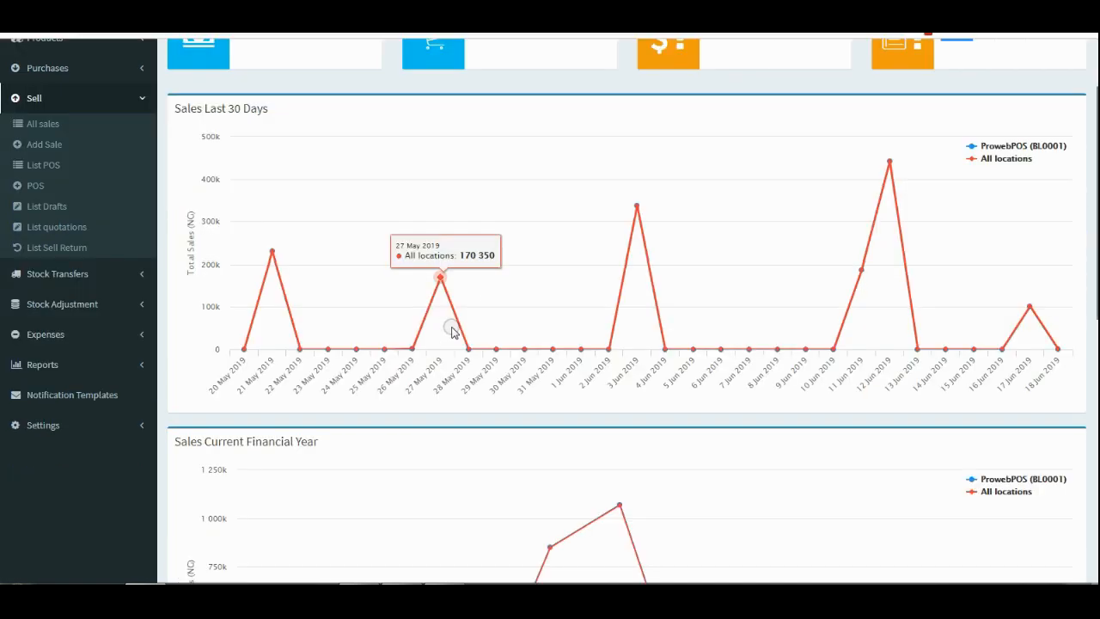
{"action": "scroll", "coordinate": [452, 328], "scroll_direction": "up", "scroll_amount": 1}
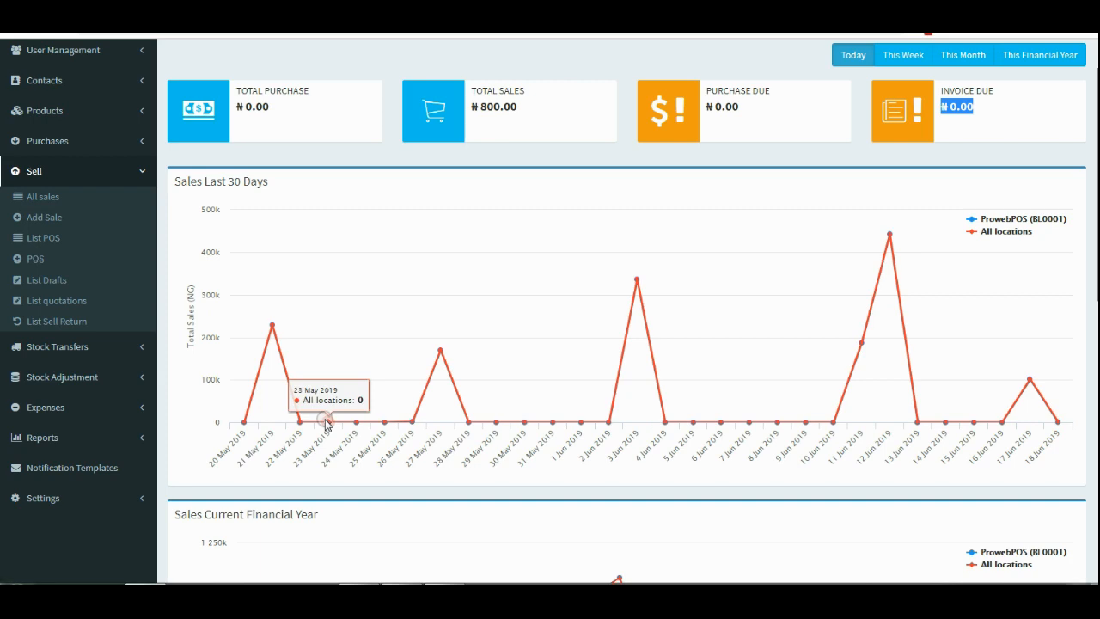
{"action": "scroll", "coordinate": [521, 365], "scroll_direction": "down", "scroll_amount": 5}
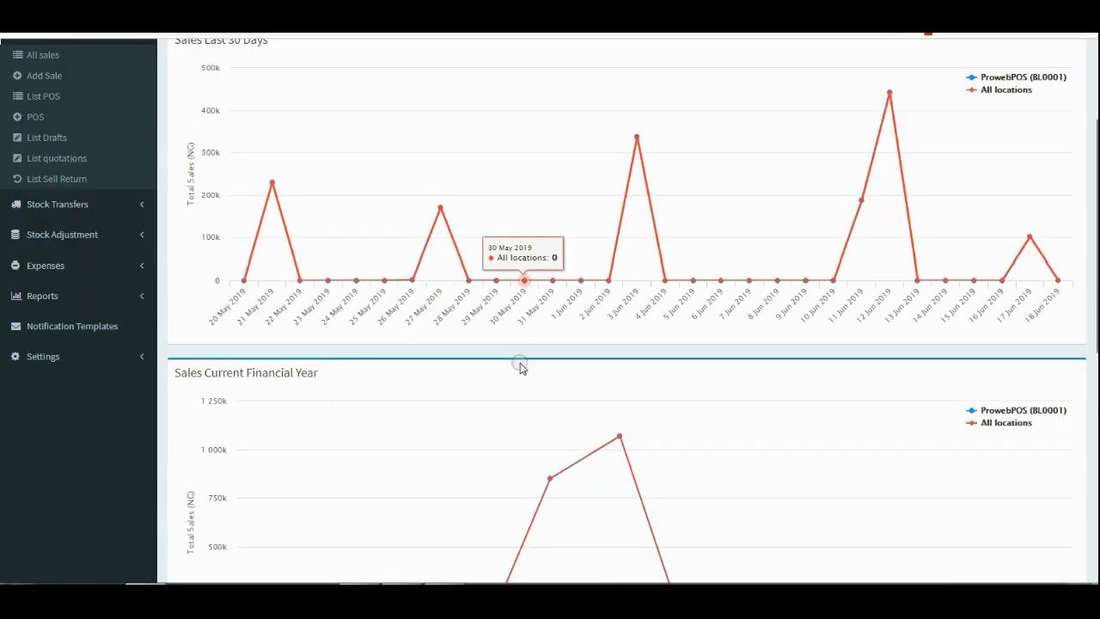
{"action": "scroll", "coordinate": [521, 365], "scroll_direction": "up", "scroll_amount": 2}
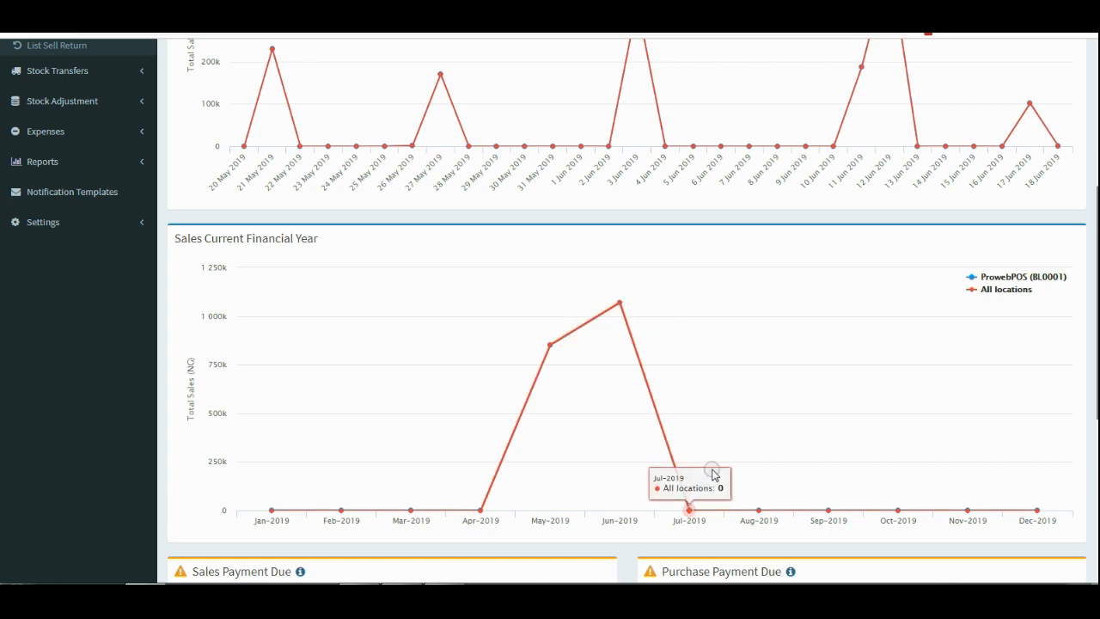
{"action": "scroll", "coordinate": [719, 457], "scroll_direction": "down", "scroll_amount": 2}
{"action": "scroll", "coordinate": [723, 457], "scroll_direction": "up", "scroll_amount": 2}
{"action": "scroll", "coordinate": [687, 378], "scroll_direction": "up", "scroll_amount": 3}
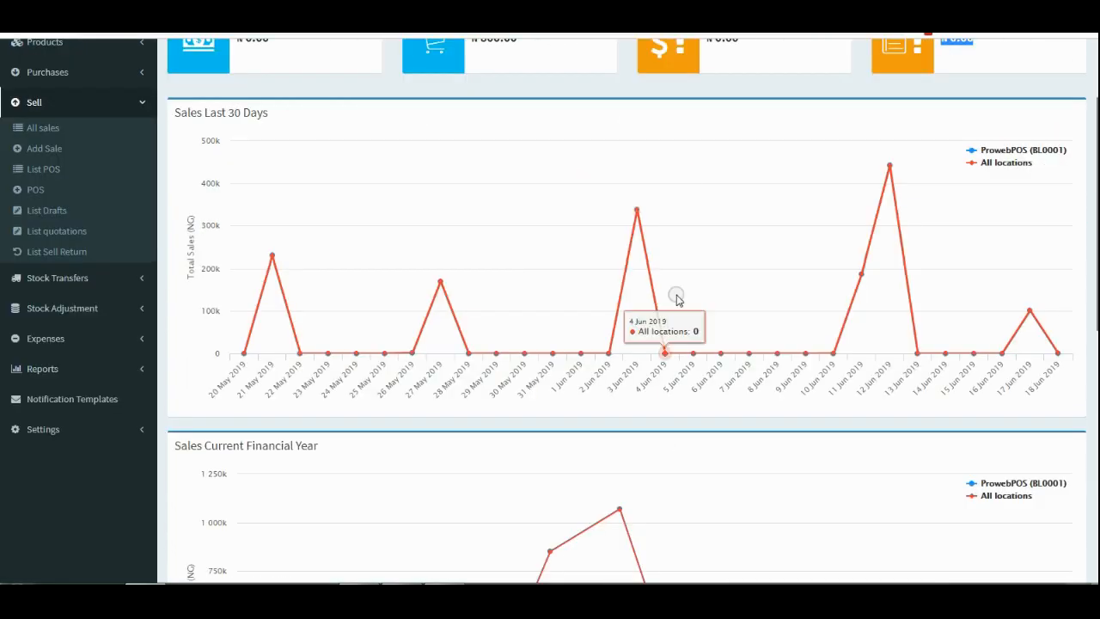
{"action": "scroll", "coordinate": [711, 287], "scroll_direction": "down", "scroll_amount": 5}
{"action": "scroll", "coordinate": [683, 306], "scroll_direction": "down", "scroll_amount": 3}
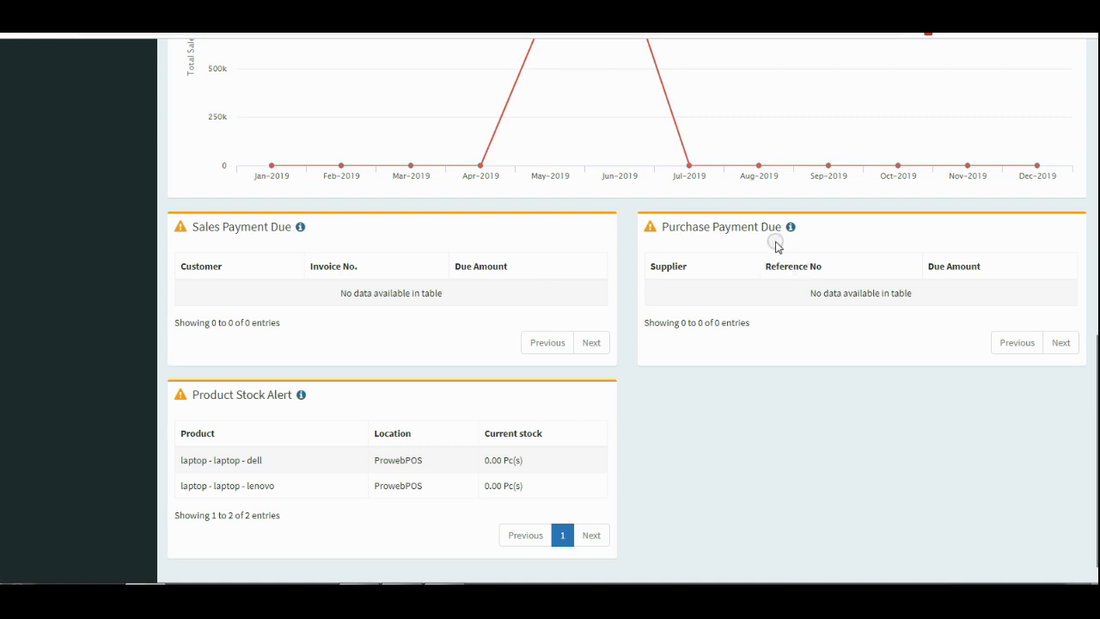
Highlight the current stock levels of the dell and lenovo laptops.
{"action": "scroll", "coordinate": [527, 342], "scroll_direction": "down", "scroll_amount": 1}
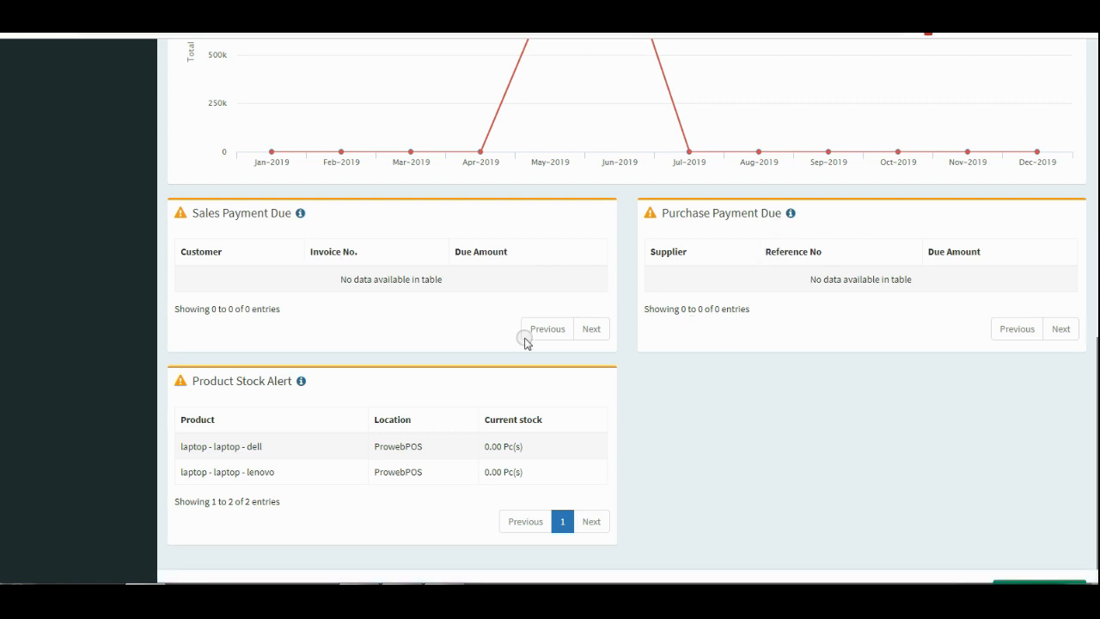
{"action": "scroll", "coordinate": [527, 343], "scroll_direction": "down", "scroll_amount": 1}
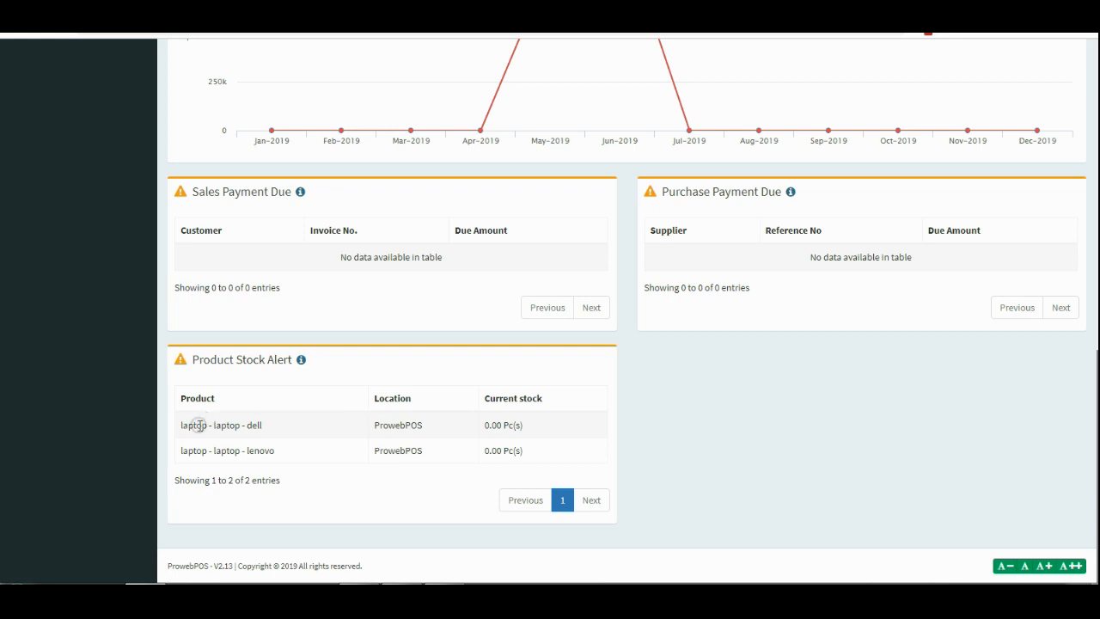
{"action": "double_click", "coordinate": [509, 425]}
{"action": "triple_click", "coordinate": [518, 448]}
{"action": "scroll", "coordinate": [538, 393], "scroll_direction": "up", "scroll_amount": 2}
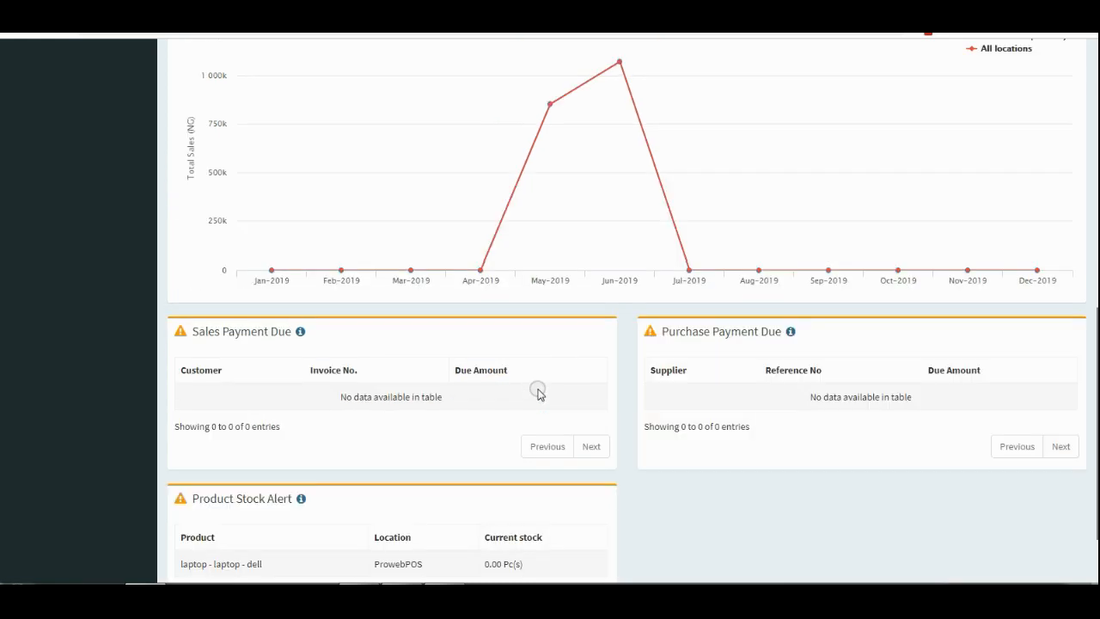
{"action": "scroll", "coordinate": [546, 386], "scroll_direction": "up", "scroll_amount": 7}
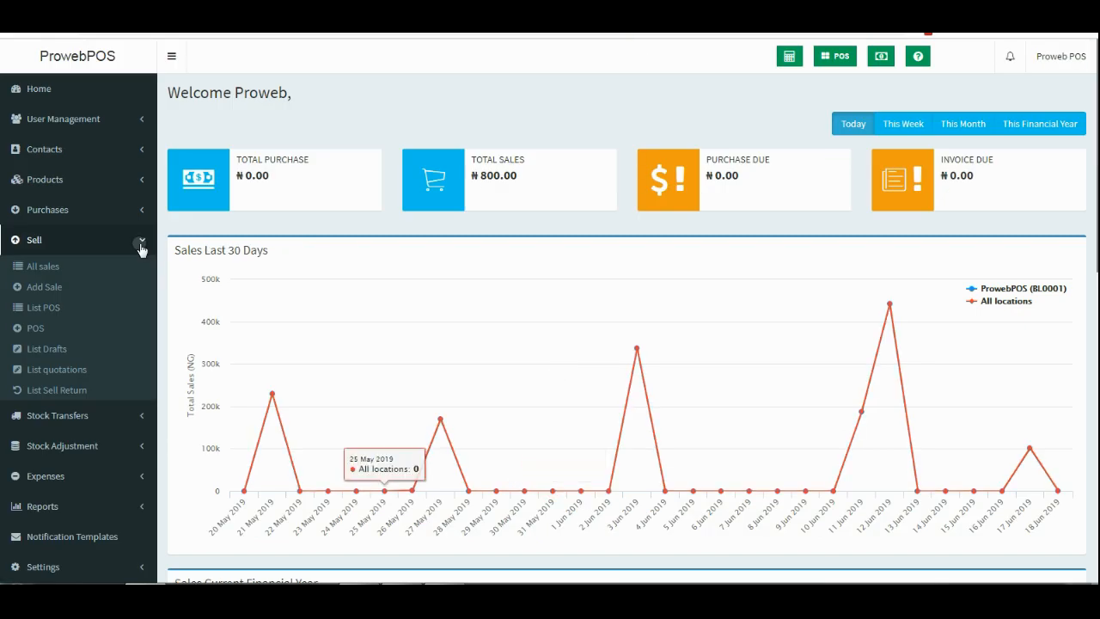
Collapse Sell, expand Products in the sidebar, and go to List Products.
{"action": "left_click", "coordinate": [141, 245]}
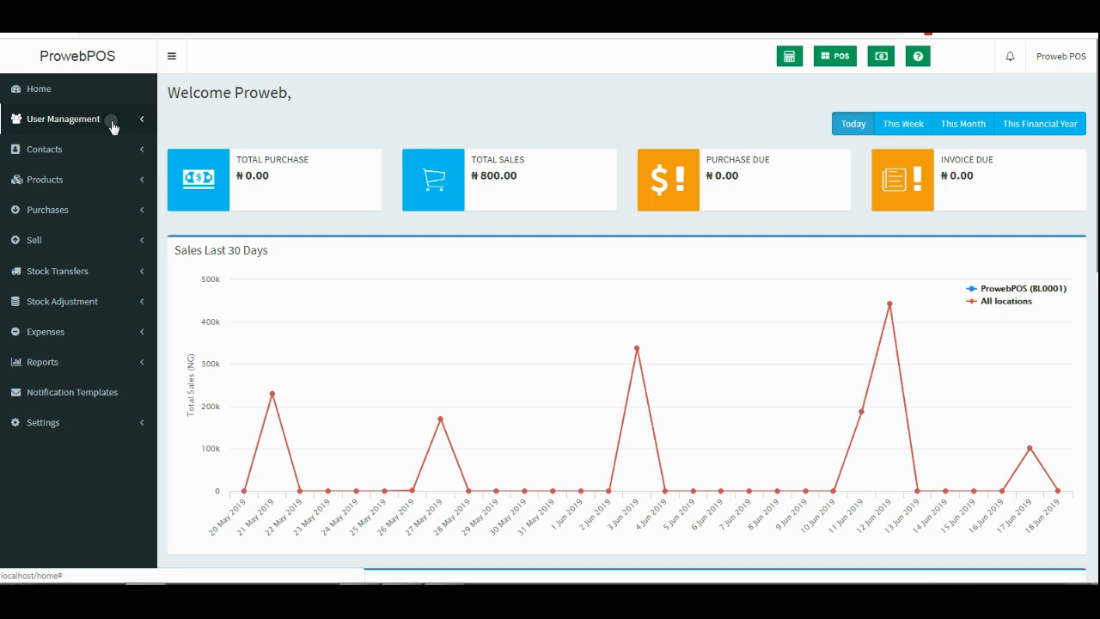
{"action": "left_click", "coordinate": [113, 177]}
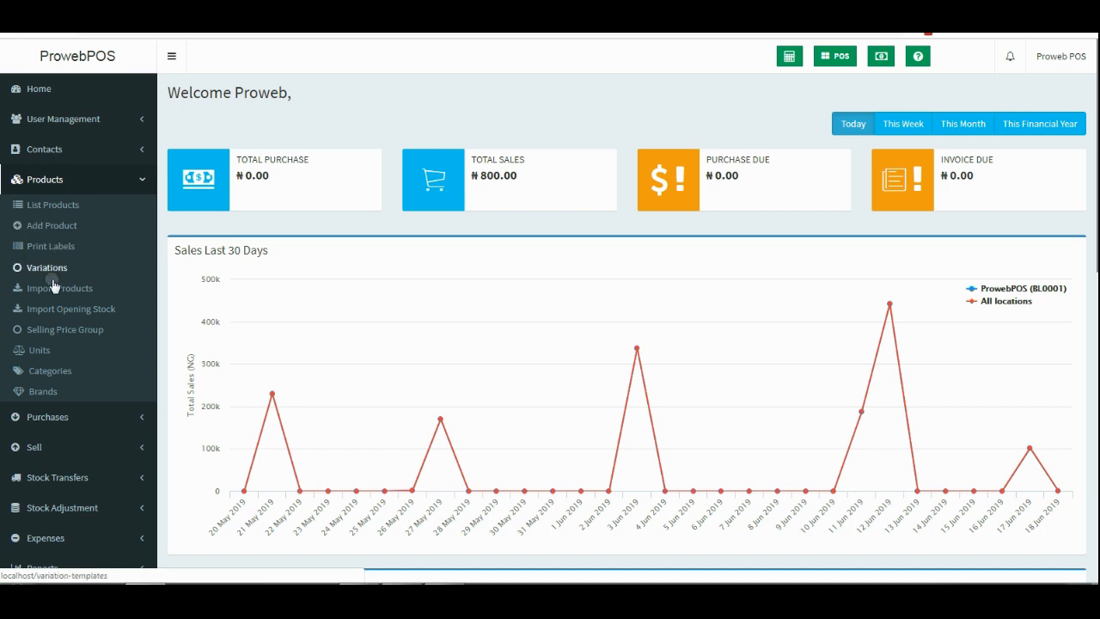
{"action": "left_click", "coordinate": [56, 206]}
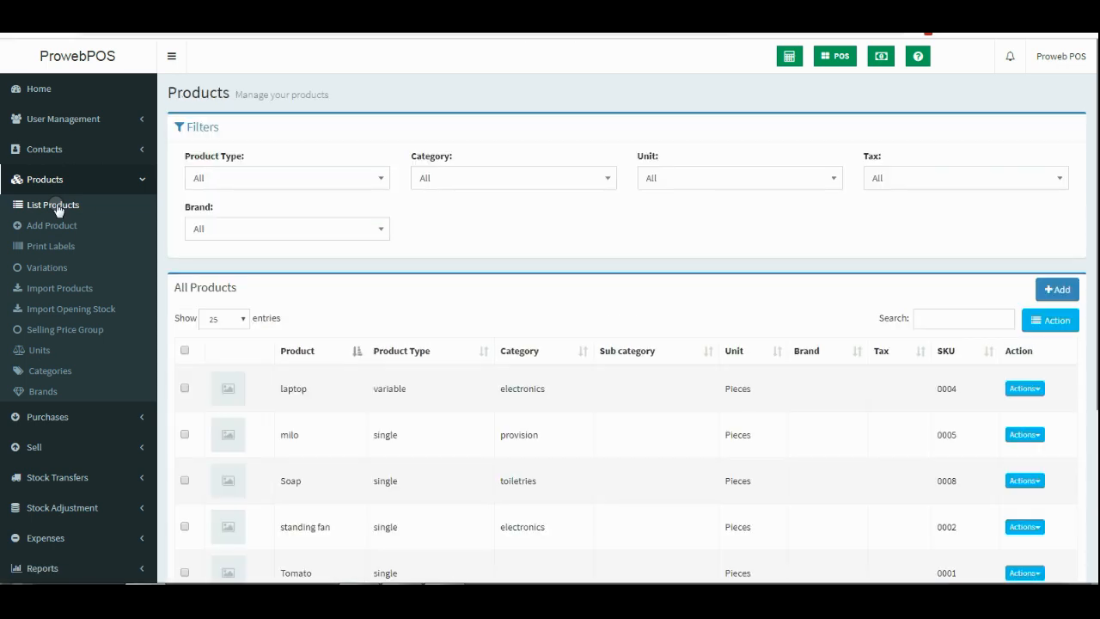
Look over the seven existing products, then start a new product entry.
{"action": "scroll", "coordinate": [383, 352], "scroll_direction": "down", "scroll_amount": 3}
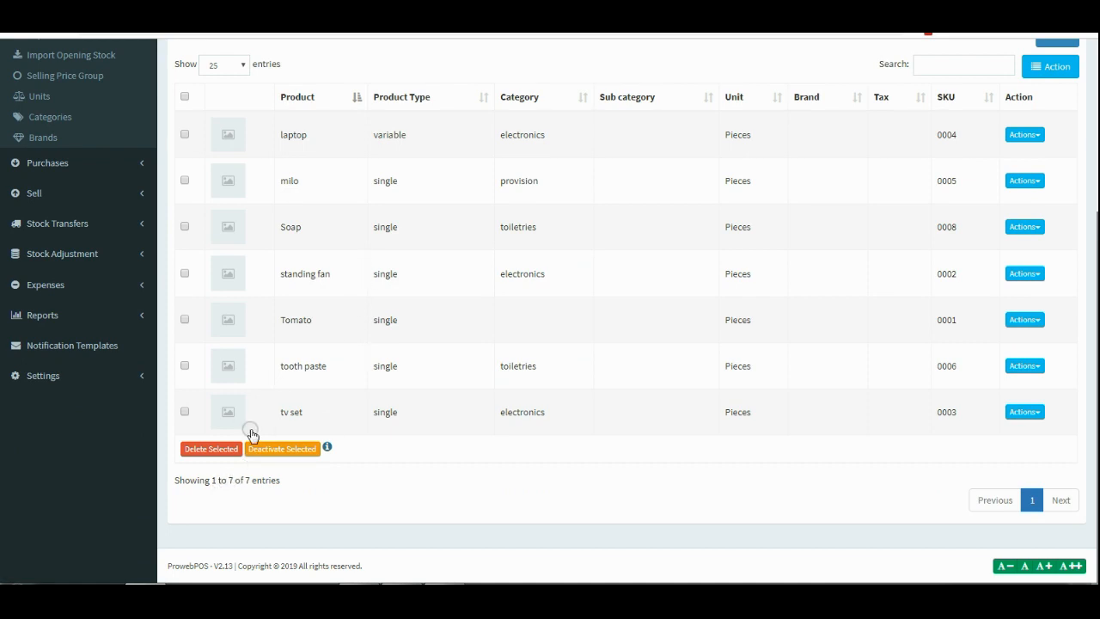
{"action": "scroll", "coordinate": [410, 456], "scroll_direction": "up", "scroll_amount": 2}
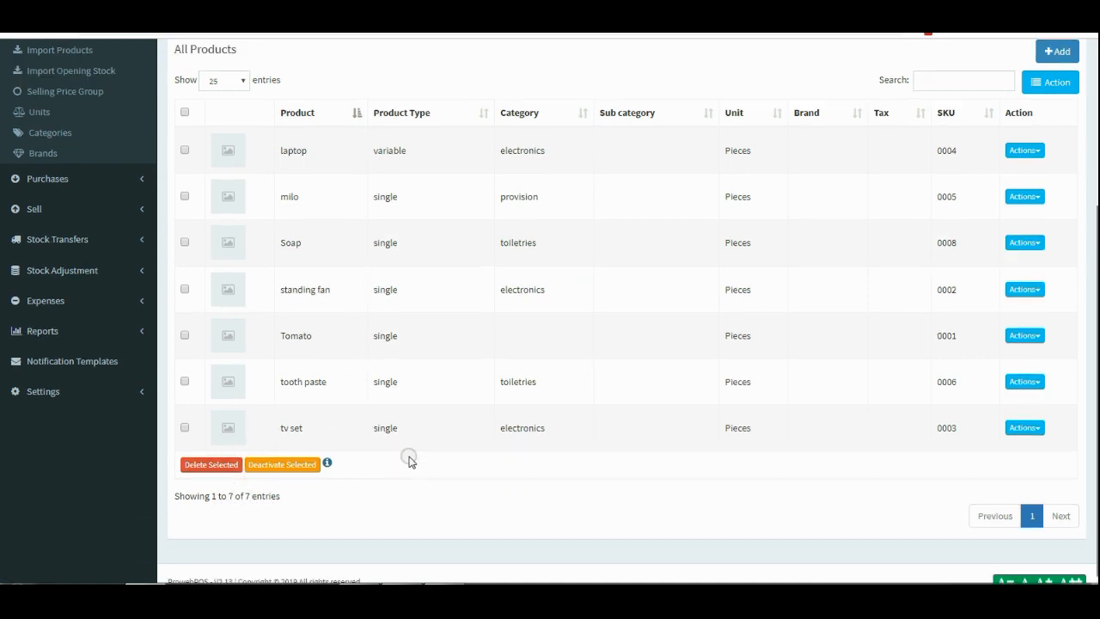
{"action": "left_click", "coordinate": [1052, 104]}
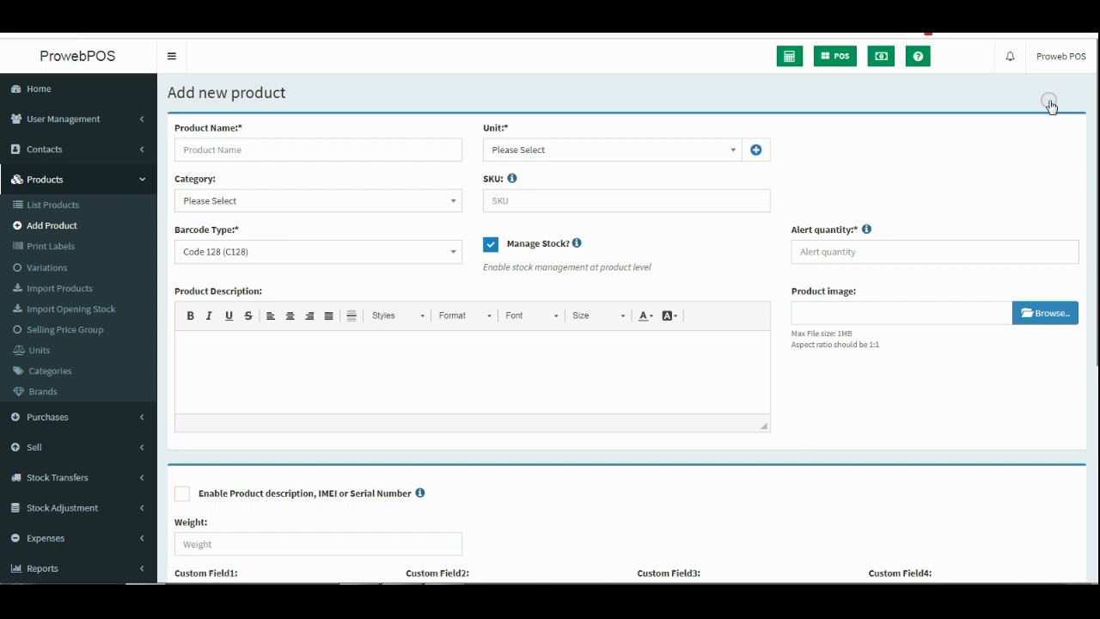
Name the new product 'Test Product' and set its unit to Pieces.
{"action": "left_click", "coordinate": [336, 149]}
{"action": "type", "text": "T"}
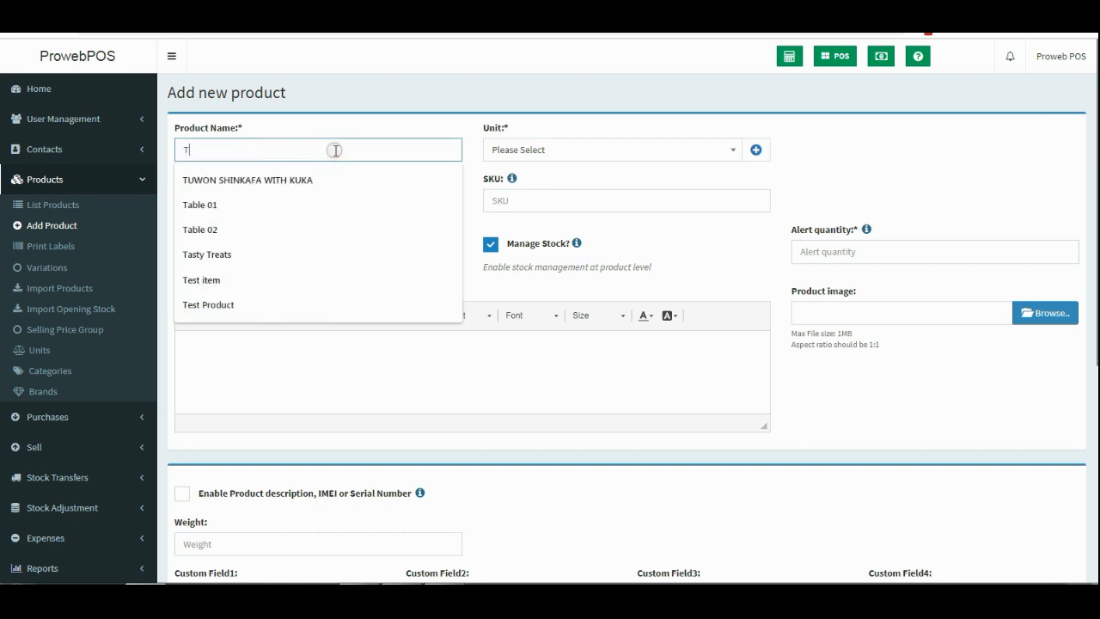
{"action": "type", "text": "est "}
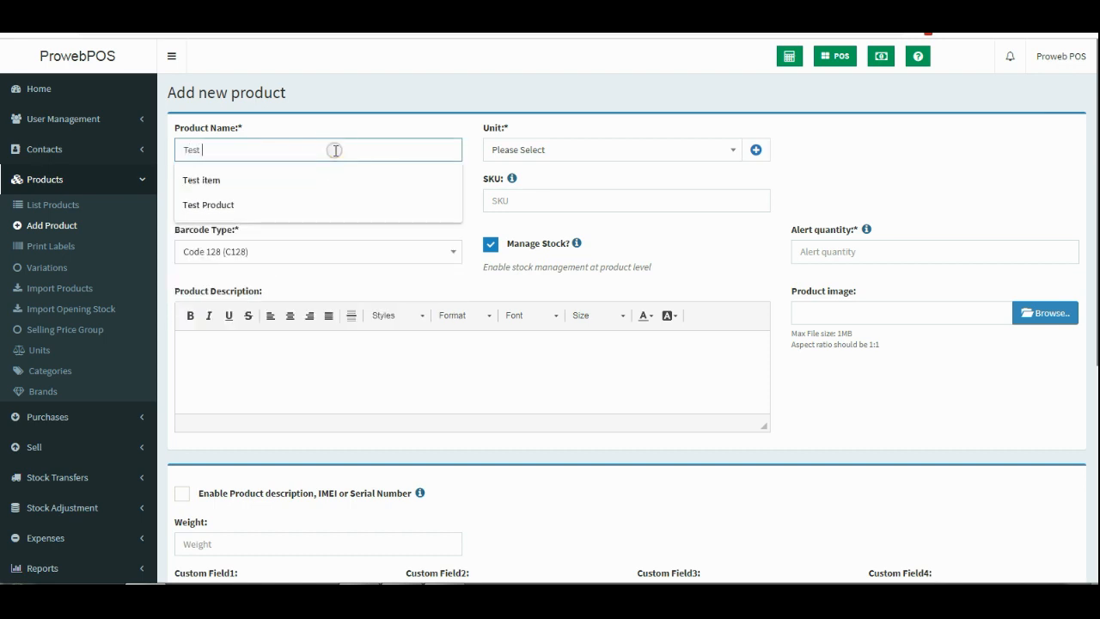
{"action": "type", "text": "Produc"}
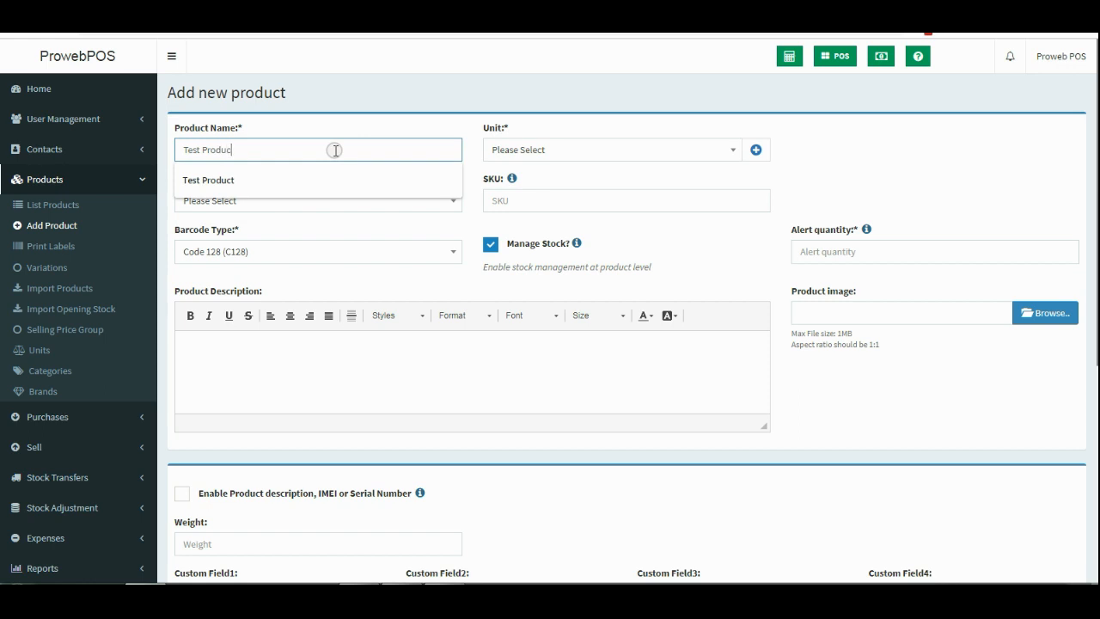
{"action": "type", "text": "t"}
{"action": "left_click", "coordinate": [361, 118]}
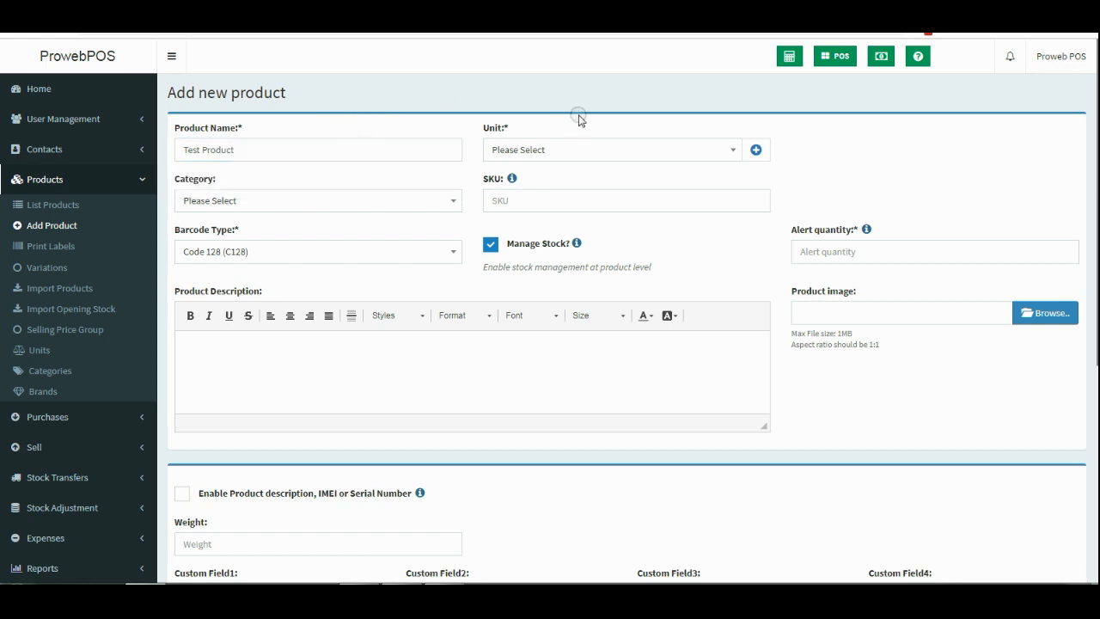
{"action": "left_click", "coordinate": [582, 148]}
{"action": "left_click", "coordinate": [550, 192]}
Add a new unit 'Pack' with short name Pack and decimals disallowed.
{"action": "left_click", "coordinate": [756, 150]}
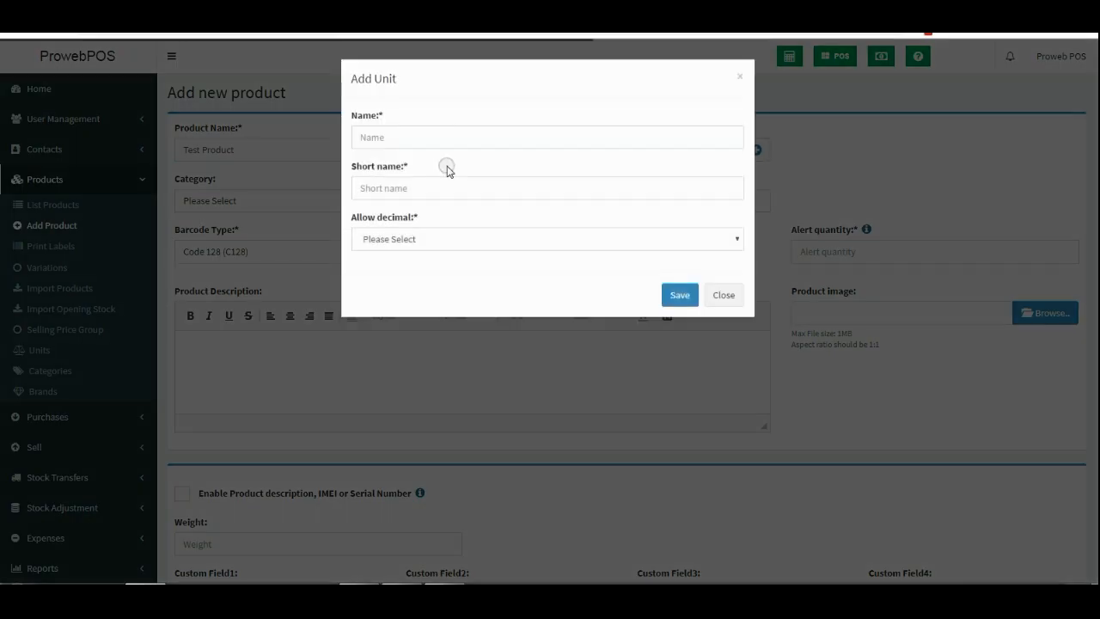
{"action": "left_click", "coordinate": [461, 139]}
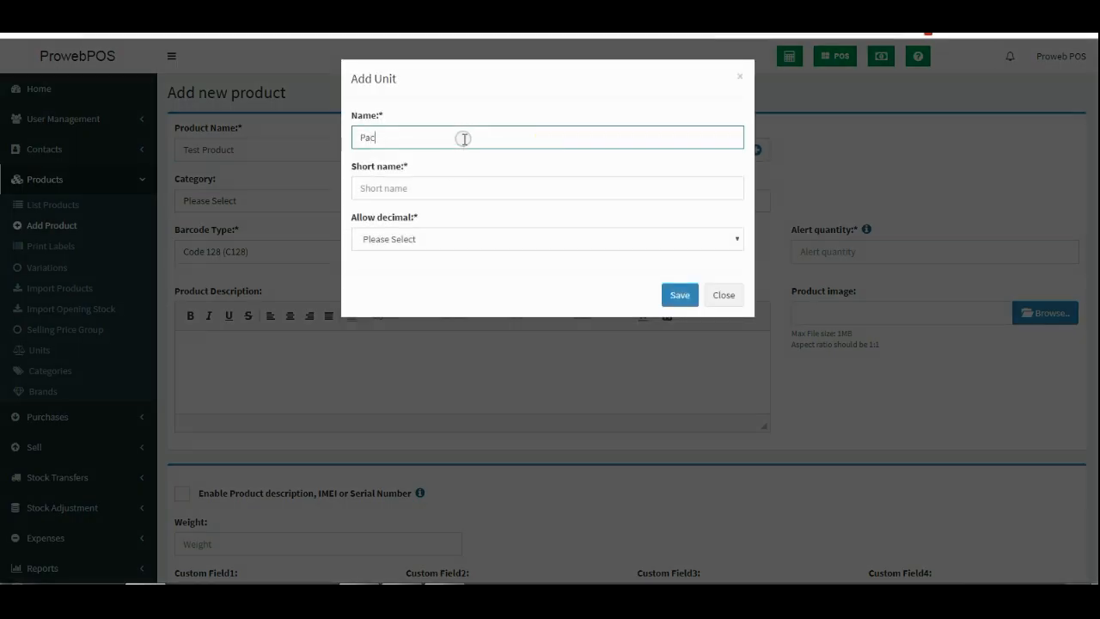
{"action": "type", "text": "Pack"}
{"action": "left_click", "coordinate": [474, 194]}
{"action": "type", "text": "Pac"}
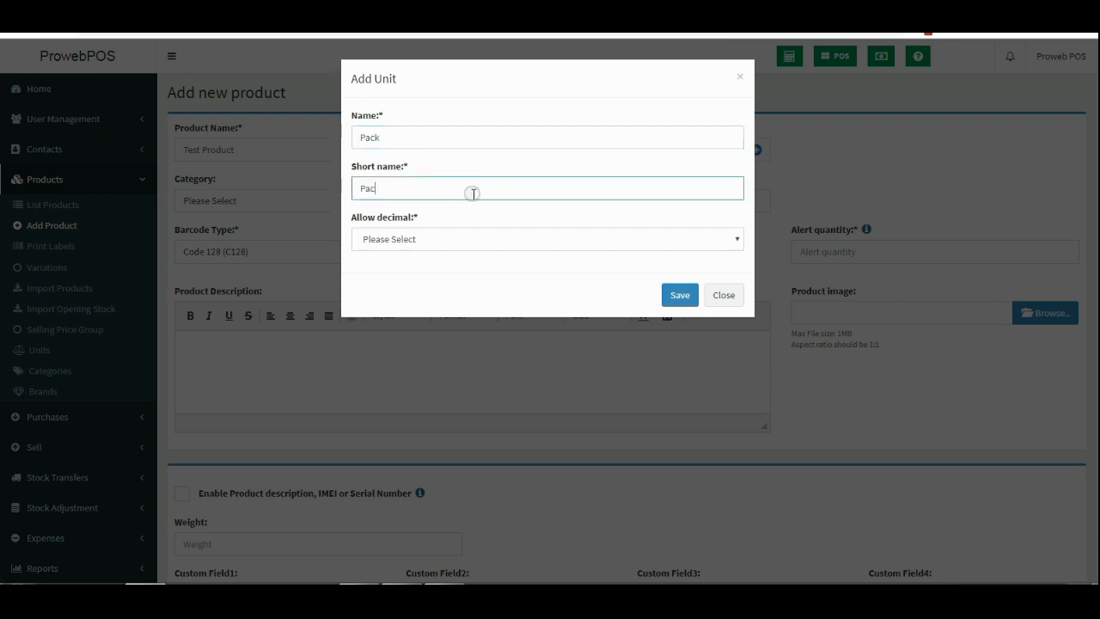
{"action": "left_click", "coordinate": [459, 237]}
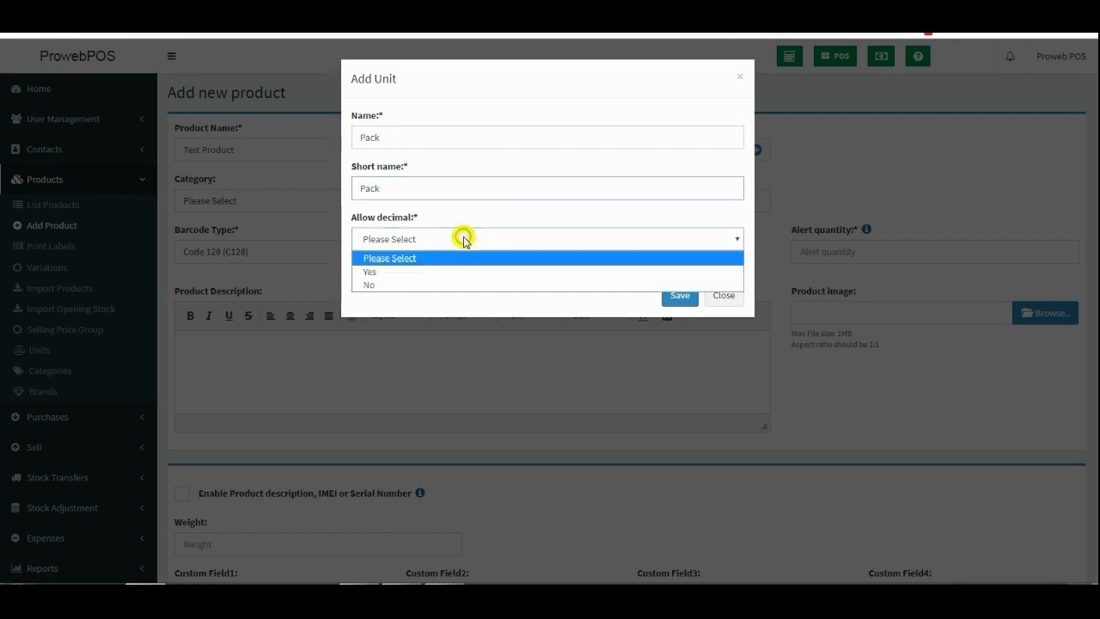
{"action": "left_click", "coordinate": [459, 239]}
{"action": "left_click", "coordinate": [451, 241]}
{"action": "left_click", "coordinate": [427, 285]}
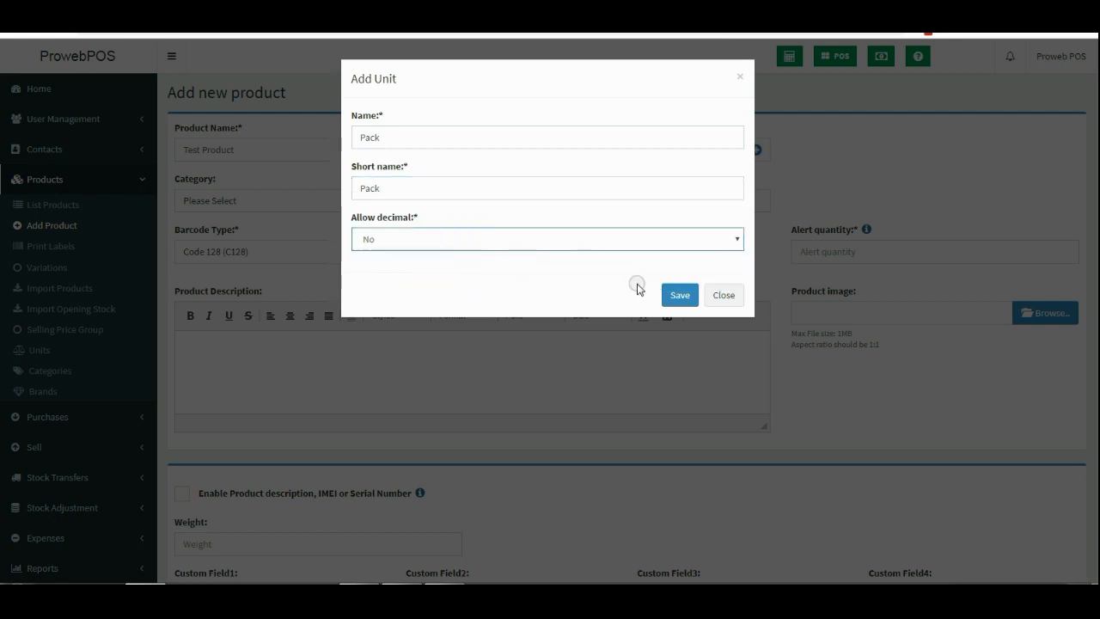
{"action": "left_click", "coordinate": [664, 294]}
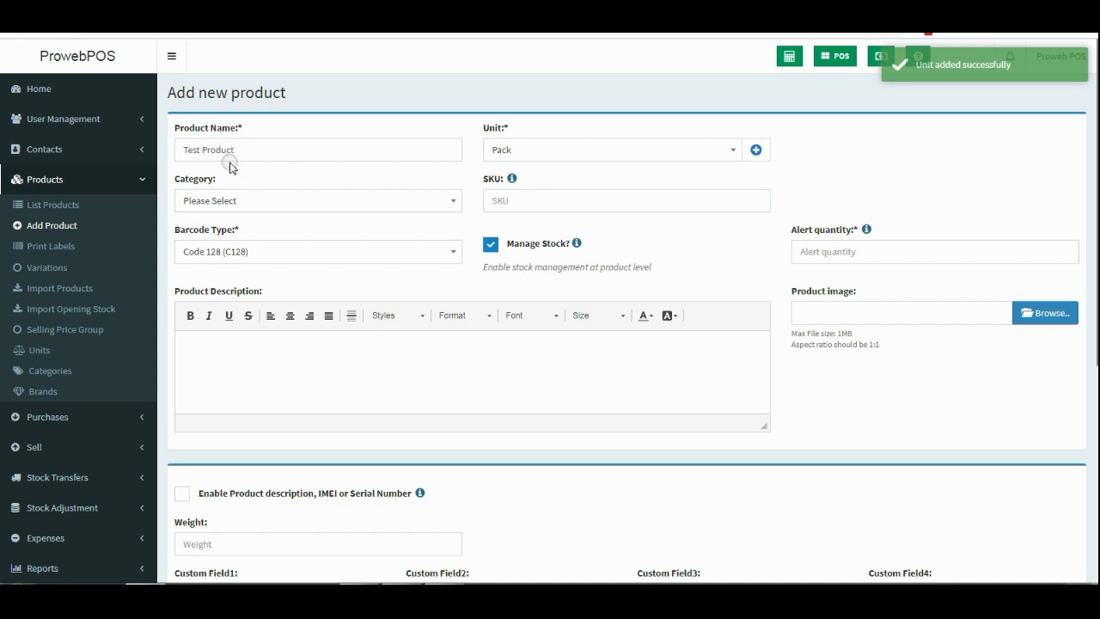
Switch Test Product's unit back to Pieces and set its category to toiletries.
{"action": "left_click", "coordinate": [719, 151]}
{"action": "left_click", "coordinate": [565, 196]}
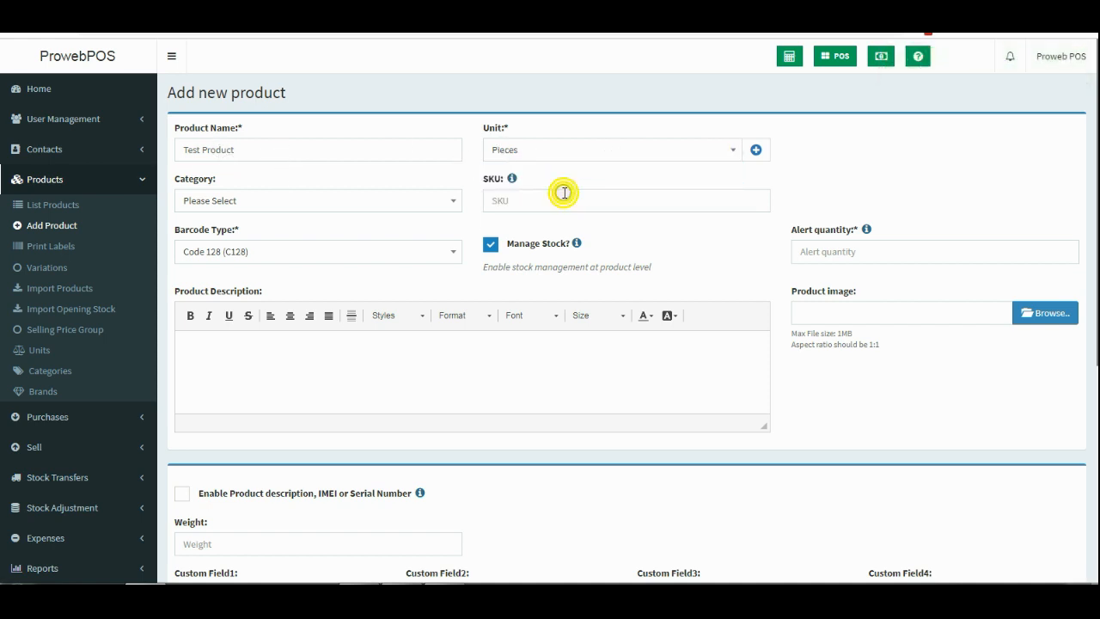
{"action": "left_click", "coordinate": [264, 201]}
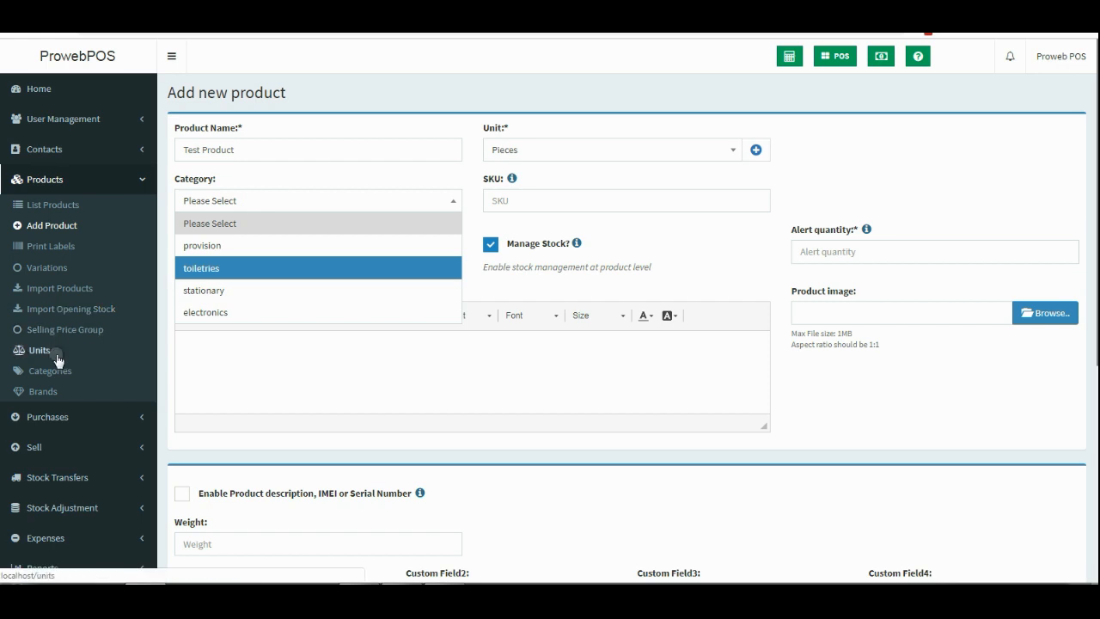
{"action": "left_click", "coordinate": [228, 273]}
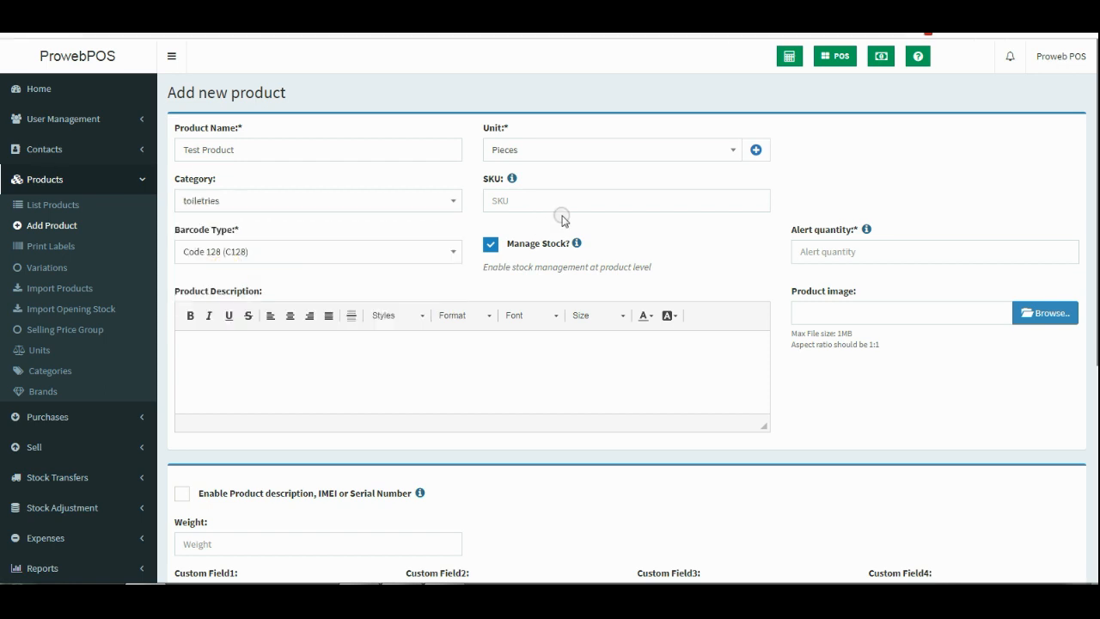
{"action": "left_click", "coordinate": [875, 253]}
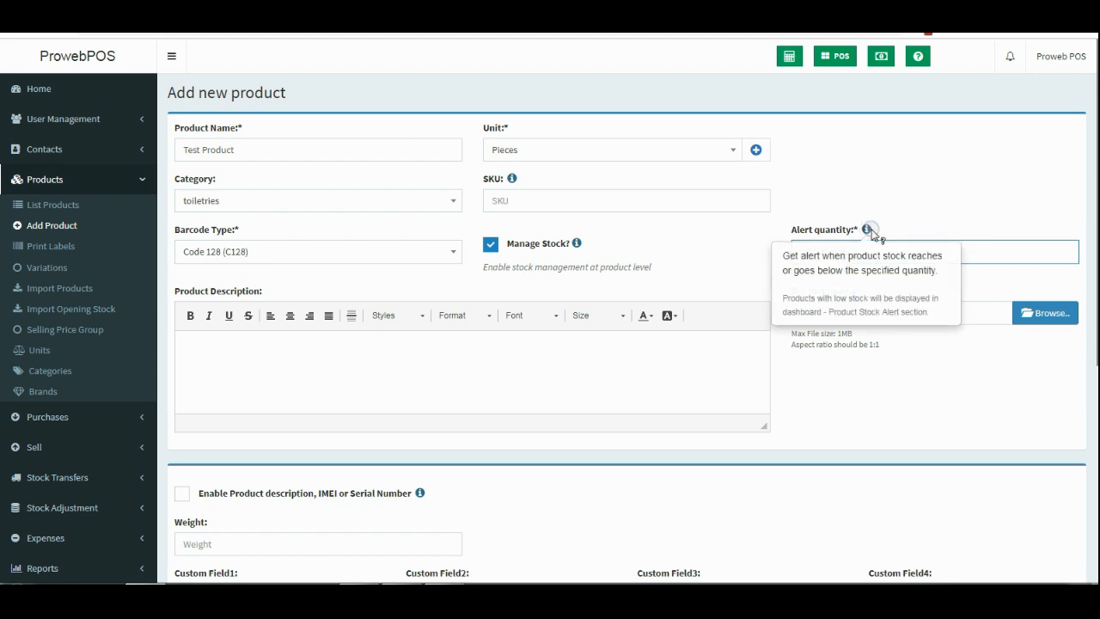
Enter 3 as Test Product's alert quantity.
{"action": "left_click", "coordinate": [932, 249]}
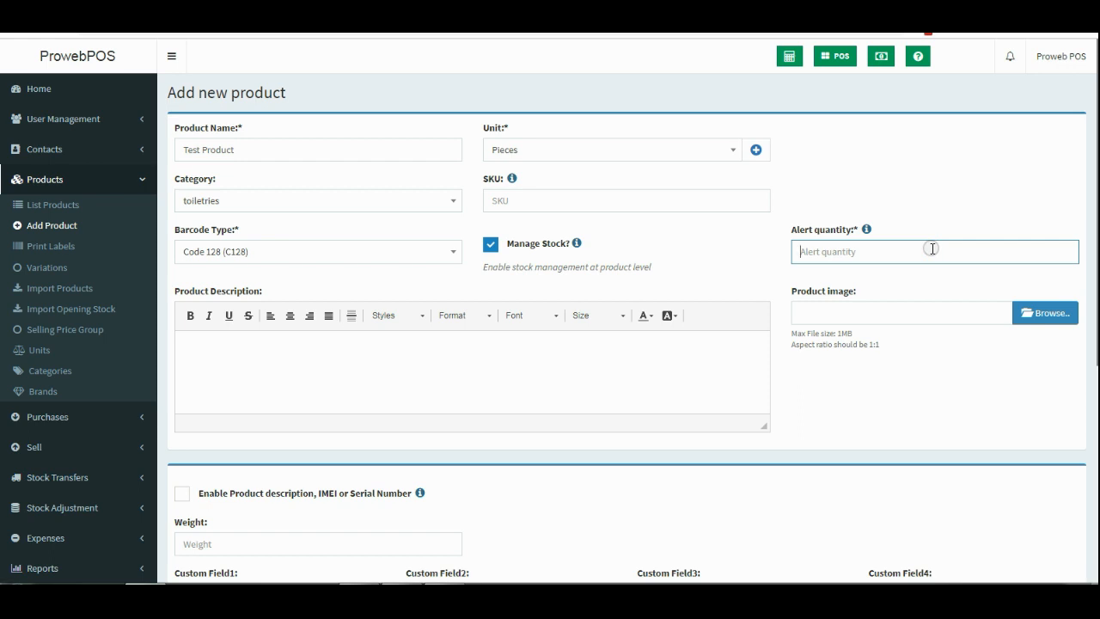
{"action": "type", "text": "3"}
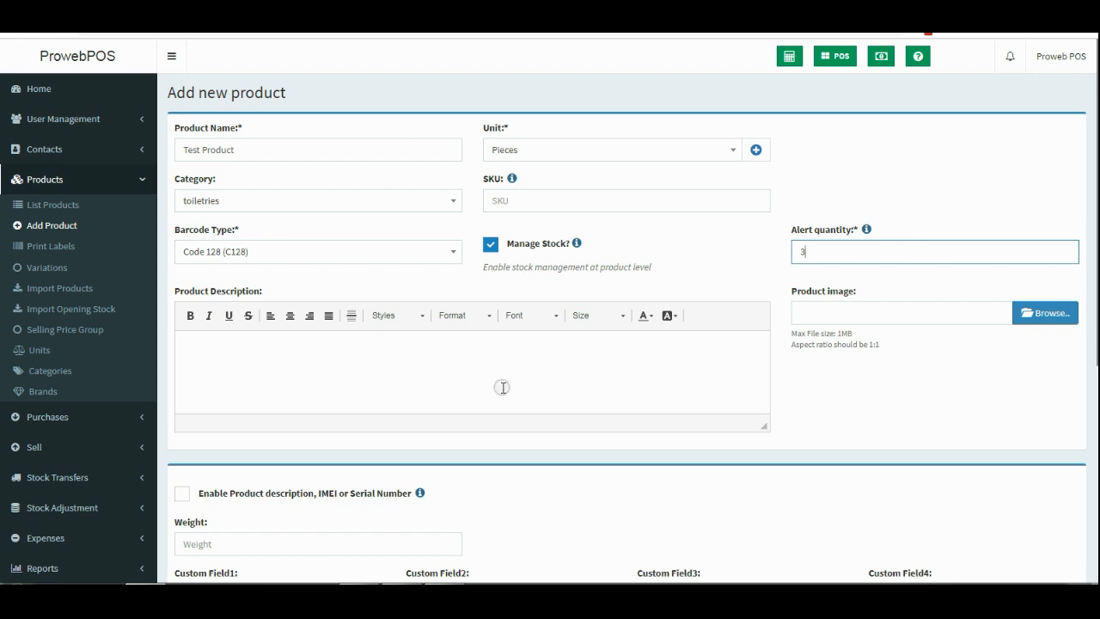
{"action": "scroll", "coordinate": [504, 386], "scroll_direction": "down", "scroll_amount": 3}
{"action": "scroll", "coordinate": [503, 386], "scroll_direction": "up", "scroll_amount": 3}
{"action": "left_click", "coordinate": [322, 371]}
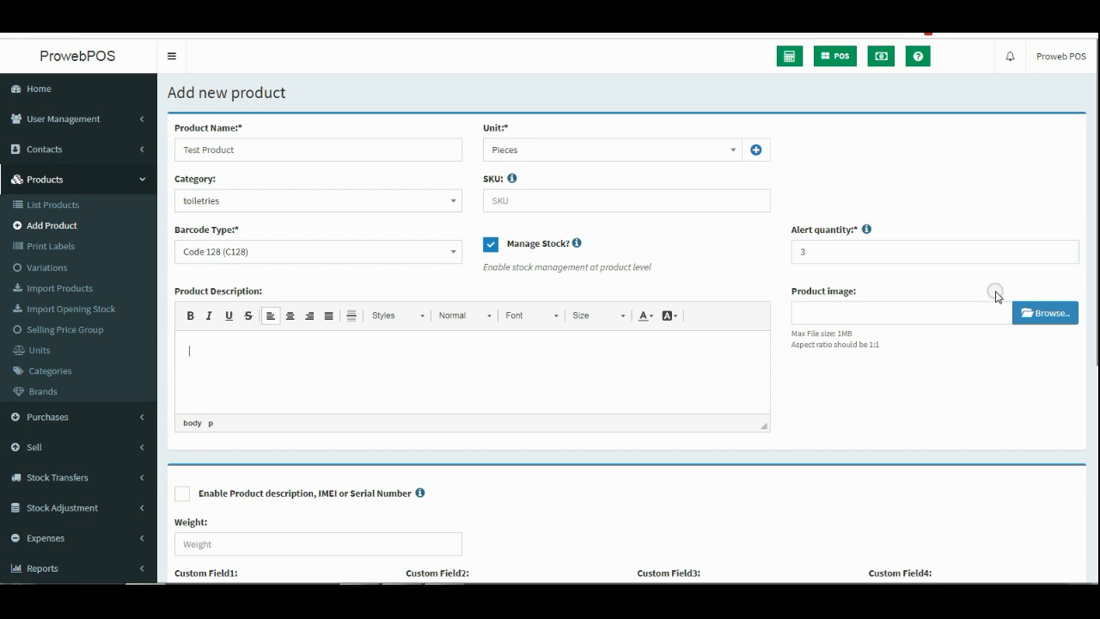
{"action": "scroll", "coordinate": [847, 340], "scroll_direction": "down", "scroll_amount": 3}
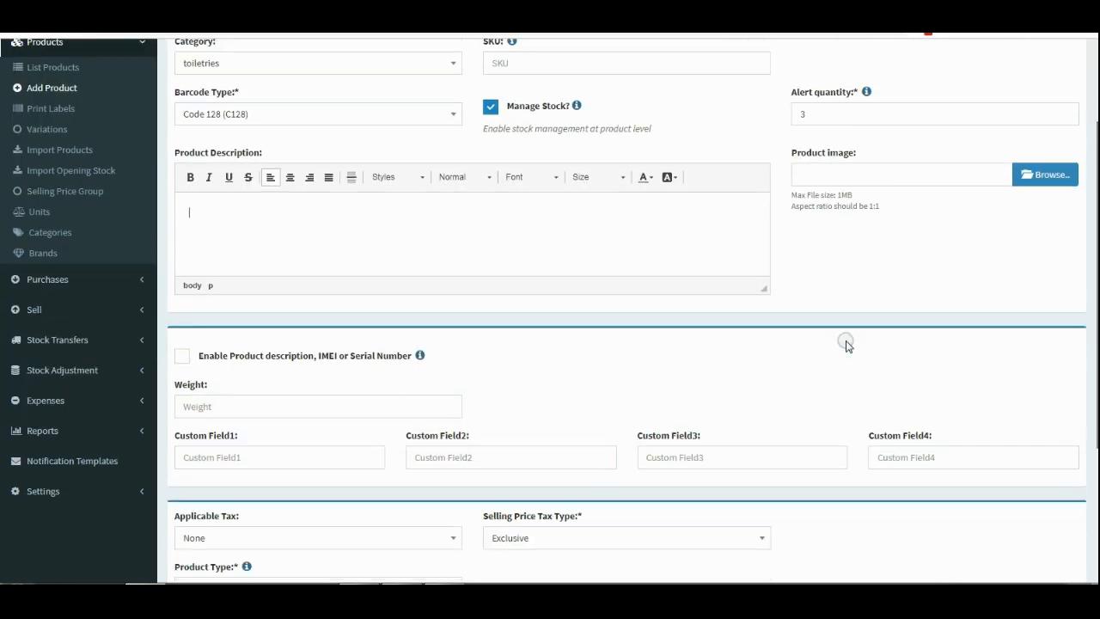
Set the purchase price to 500 excluding tax and the selling price to 700.
{"action": "scroll", "coordinate": [339, 465], "scroll_direction": "down", "scroll_amount": 1}
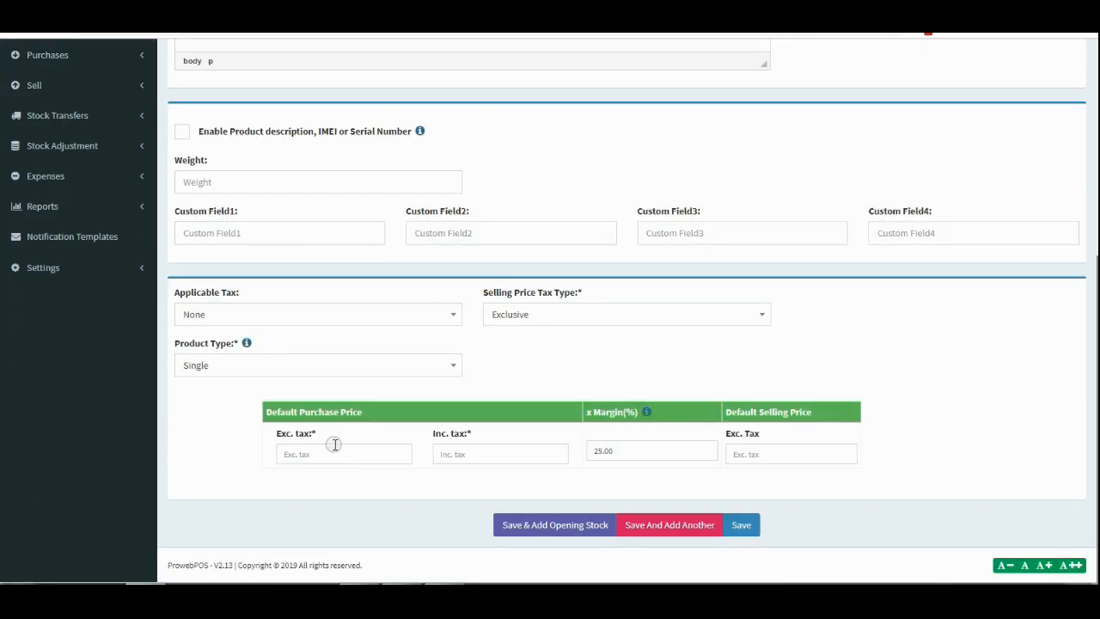
{"action": "left_click", "coordinate": [333, 454]}
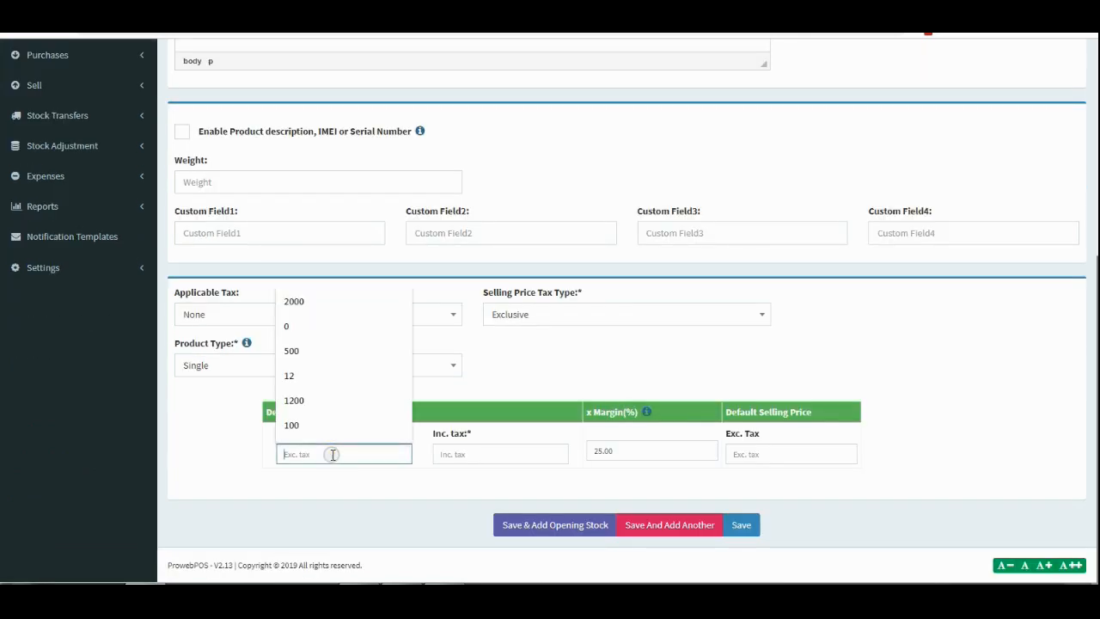
{"action": "type", "text": "5"}
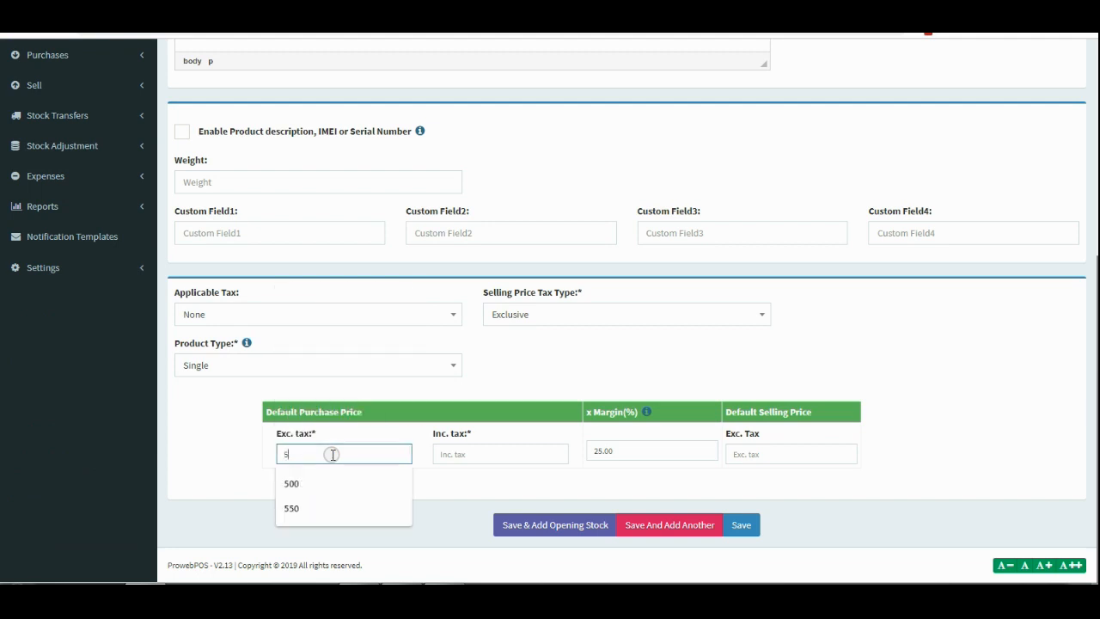
{"action": "type", "text": "00"}
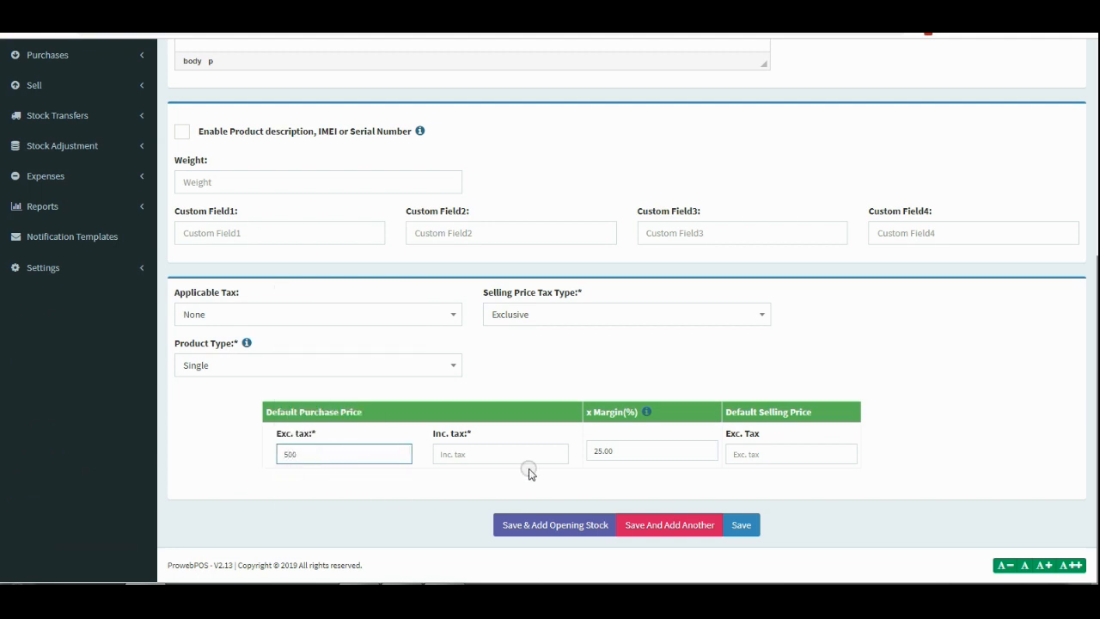
{"action": "left_click", "coordinate": [527, 469]}
{"action": "left_click", "coordinate": [750, 453]}
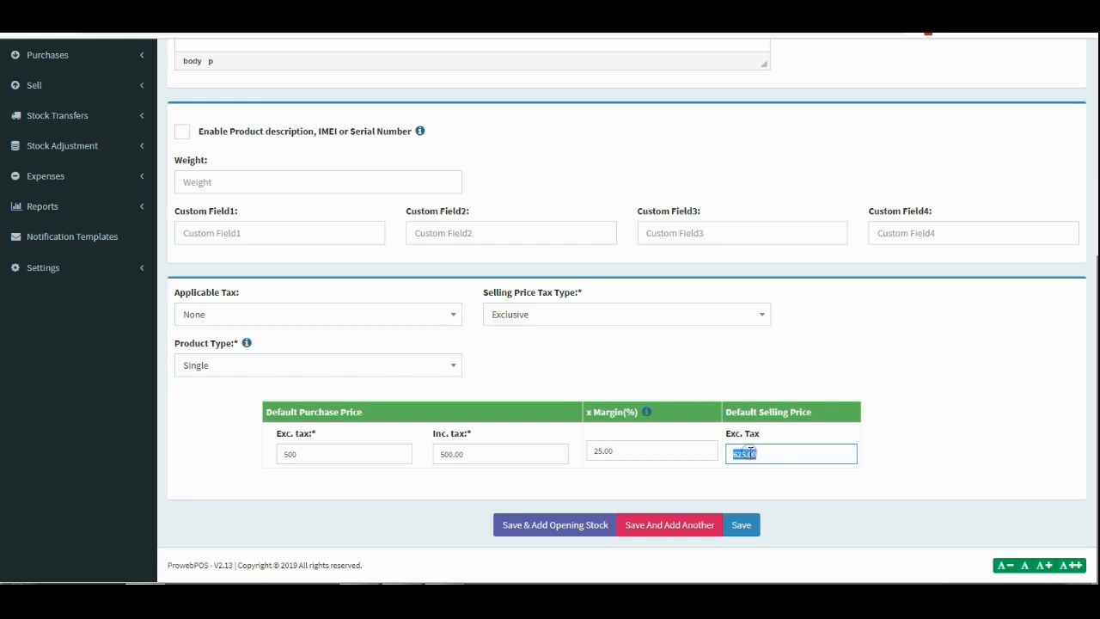
{"action": "type", "text": "700"}
{"action": "left_click", "coordinate": [928, 504]}
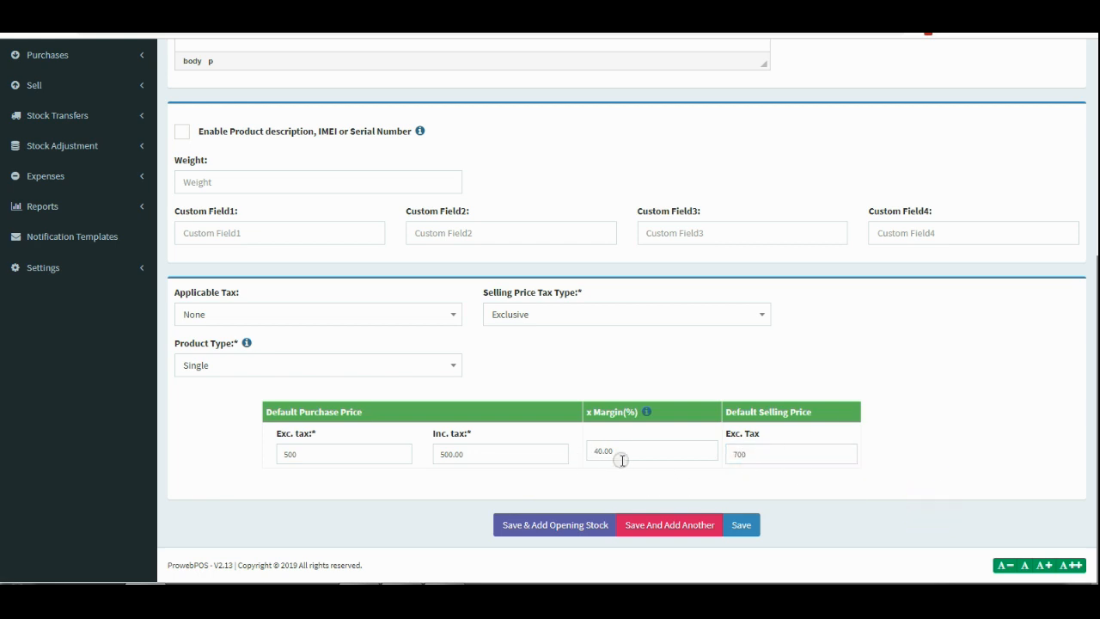
Save Test Product and continue to its opening stock.
{"action": "scroll", "coordinate": [616, 409], "scroll_direction": "up", "scroll_amount": 4}
{"action": "scroll", "coordinate": [621, 409], "scroll_direction": "down", "scroll_amount": 5}
{"action": "left_click", "coordinate": [542, 519]}
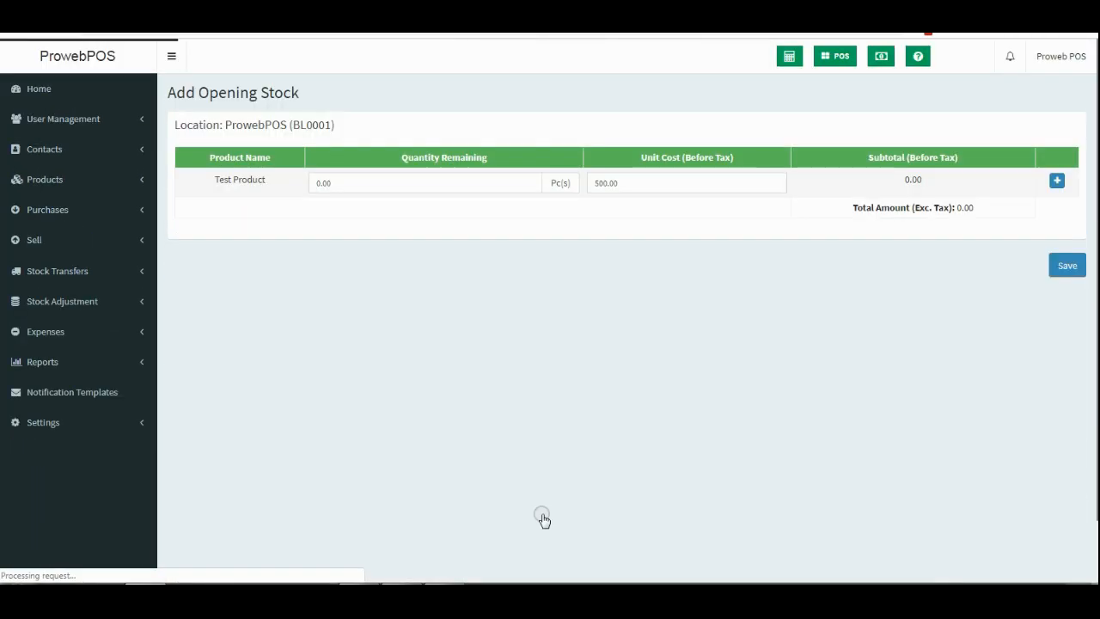
Enter an opening quantity of 50 at 500 each (25,000 total) and save.
{"action": "left_click", "coordinate": [341, 187]}
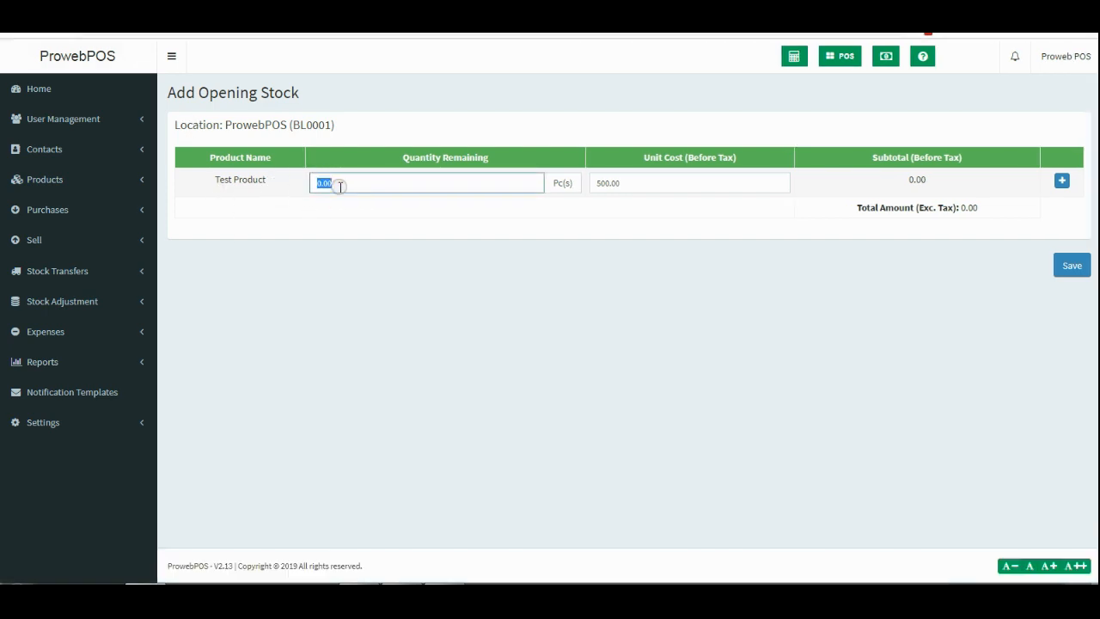
{"action": "type", "text": "50"}
{"action": "left_click", "coordinate": [358, 227]}
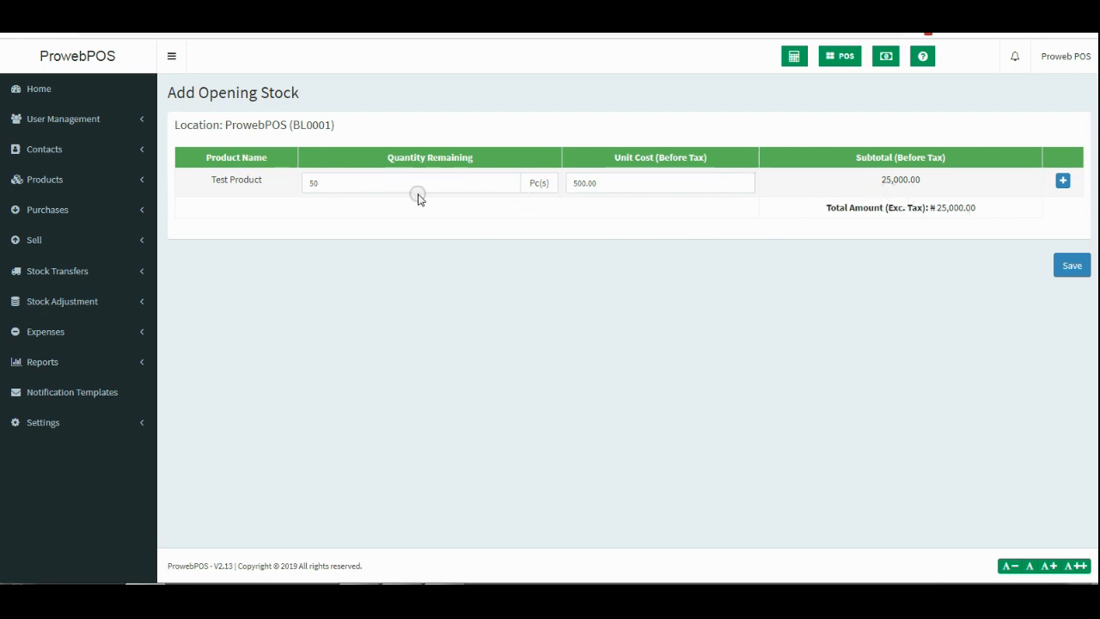
{"action": "left_click", "coordinate": [1073, 271]}
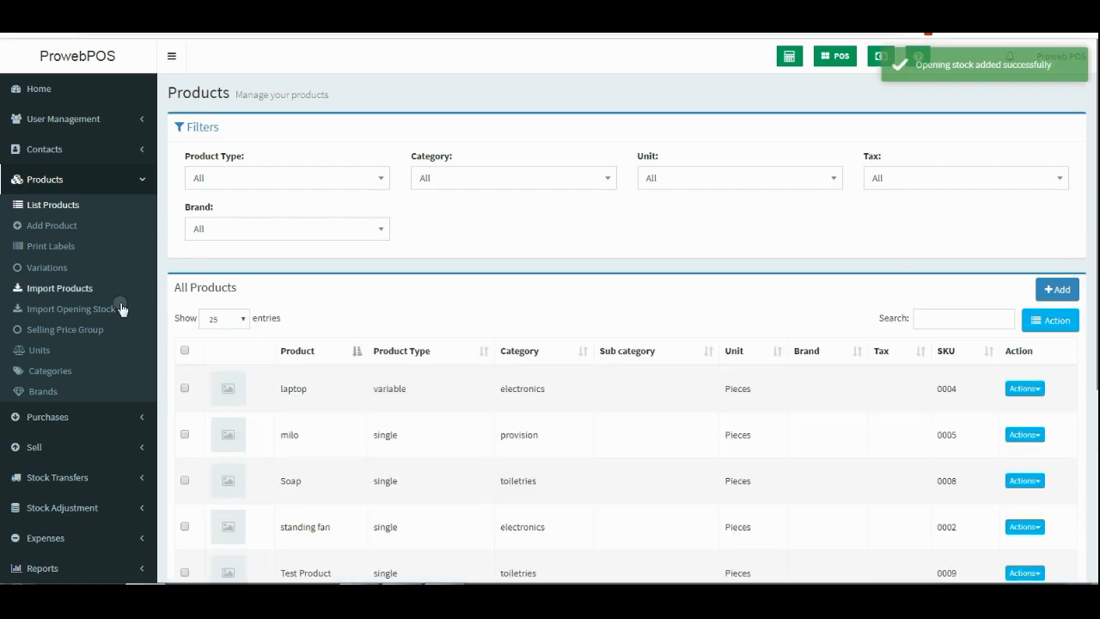
Expand Reports in the sidebar and go to the Stock Report.
{"action": "scroll", "coordinate": [120, 312], "scroll_direction": "down", "scroll_amount": 1}
{"action": "scroll", "coordinate": [121, 327], "scroll_direction": "down", "scroll_amount": 3}
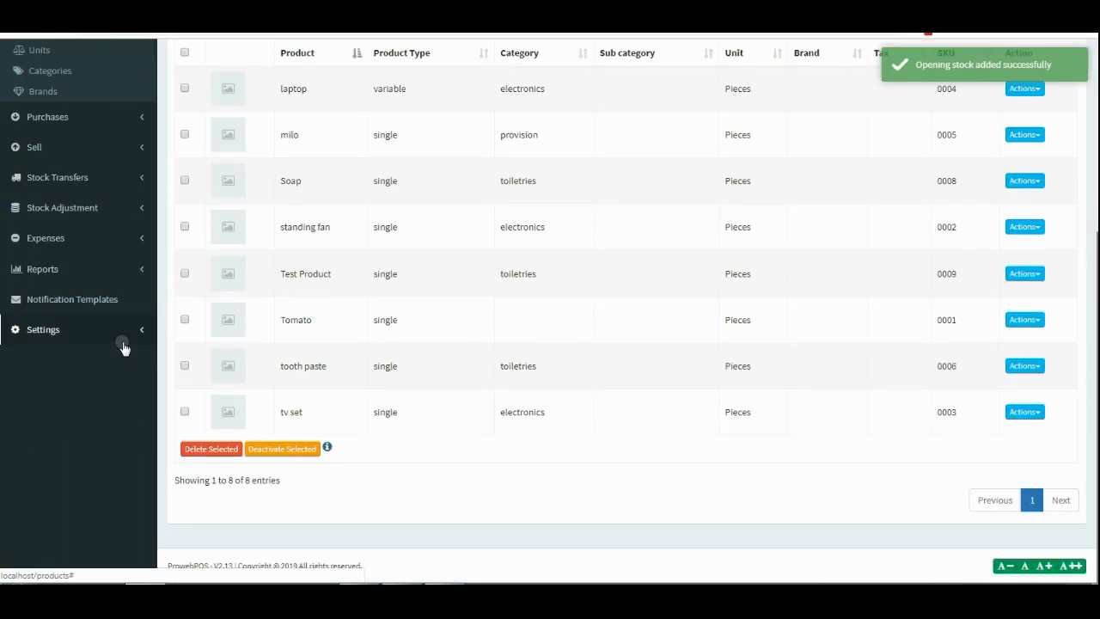
{"action": "left_click", "coordinate": [124, 254]}
{"action": "scroll", "coordinate": [103, 258], "scroll_direction": "down", "scroll_amount": 3}
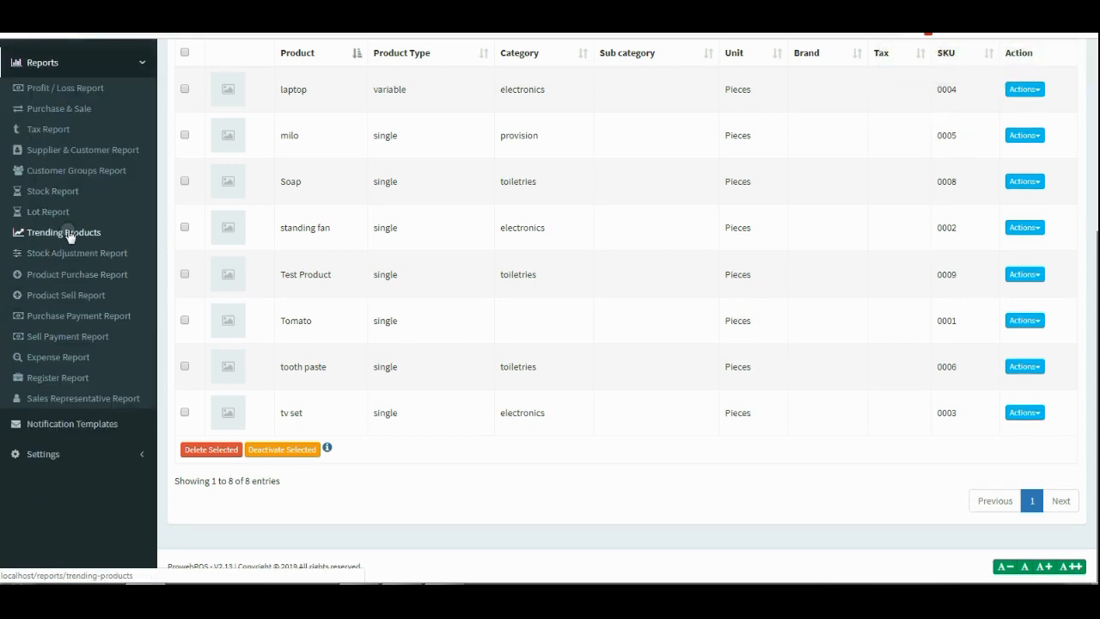
{"action": "left_click", "coordinate": [60, 194]}
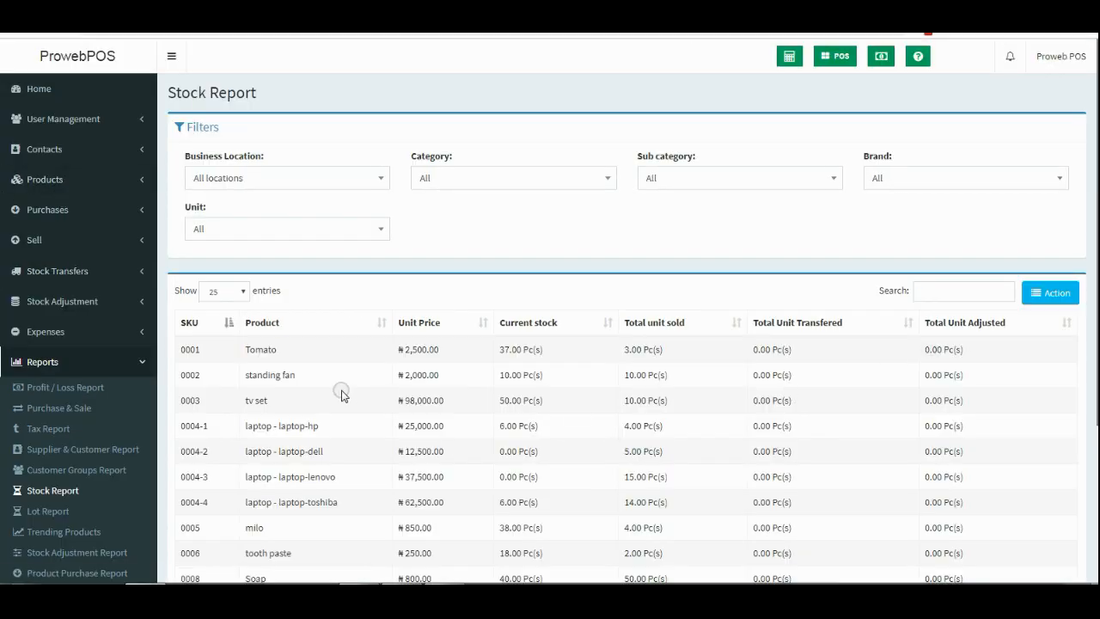
{"action": "scroll", "coordinate": [335, 393], "scroll_direction": "down", "scroll_amount": 3}
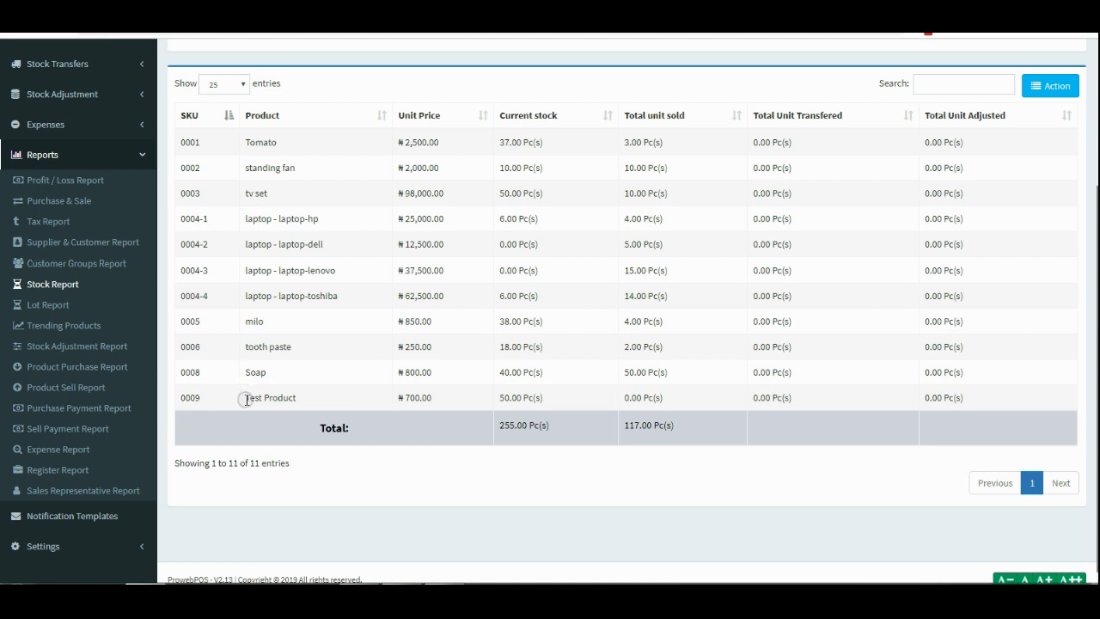
{"action": "left_click_drag", "start_coordinate": [241, 397], "coordinate": [311, 404]}
{"action": "left_click", "coordinate": [430, 400]}
{"action": "left_click_drag", "start_coordinate": [624, 397], "coordinate": [658, 398]}
{"action": "left_click_drag", "start_coordinate": [522, 397], "coordinate": [499, 397]}
{"action": "scroll", "coordinate": [565, 361], "scroll_direction": "up", "scroll_amount": 2}
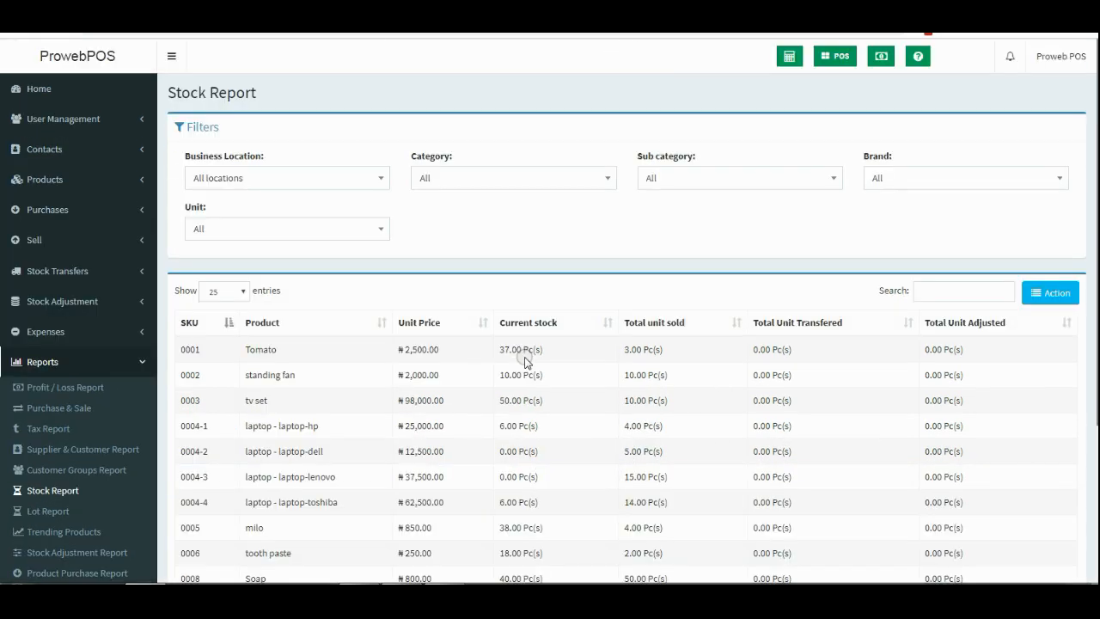
{"action": "scroll", "coordinate": [525, 290], "scroll_direction": "down", "scroll_amount": 1}
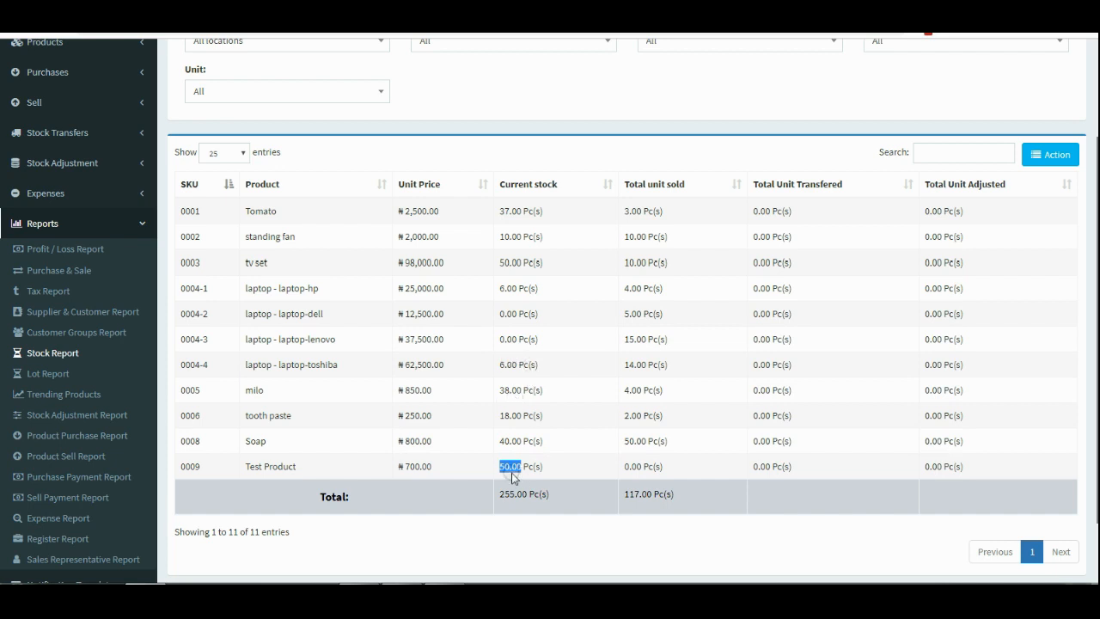
{"action": "left_click", "coordinate": [515, 468]}
{"action": "scroll", "coordinate": [517, 471], "scroll_direction": "up", "scroll_amount": 3}
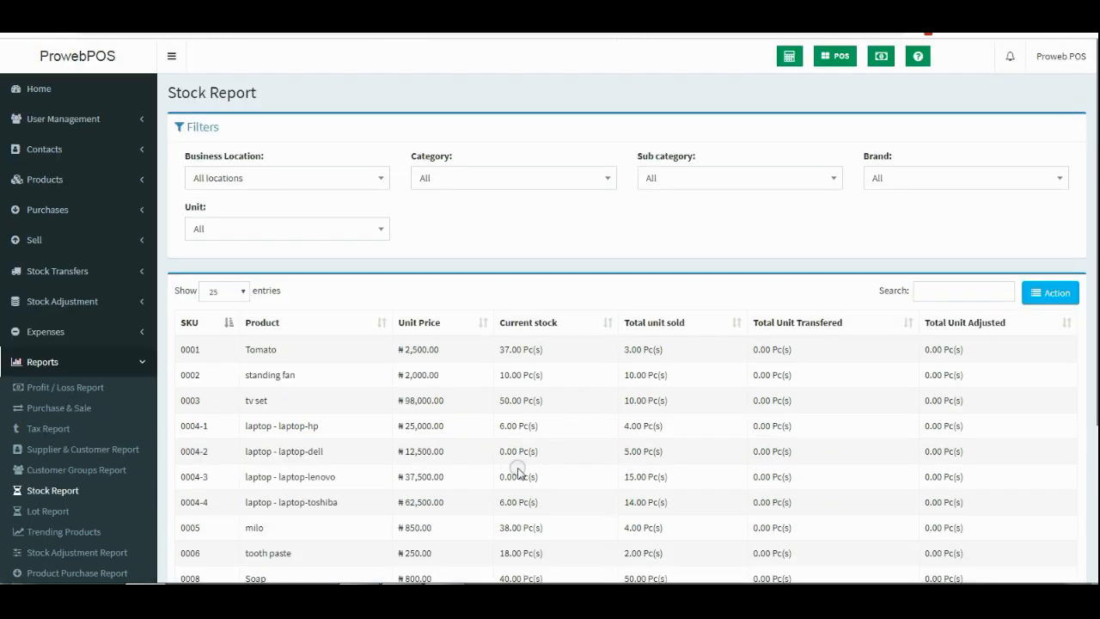
Return to the dashboard, expand Sell, and launch the POS terminal for a Walk-In Customer.
{"action": "left_click", "coordinate": [39, 99]}
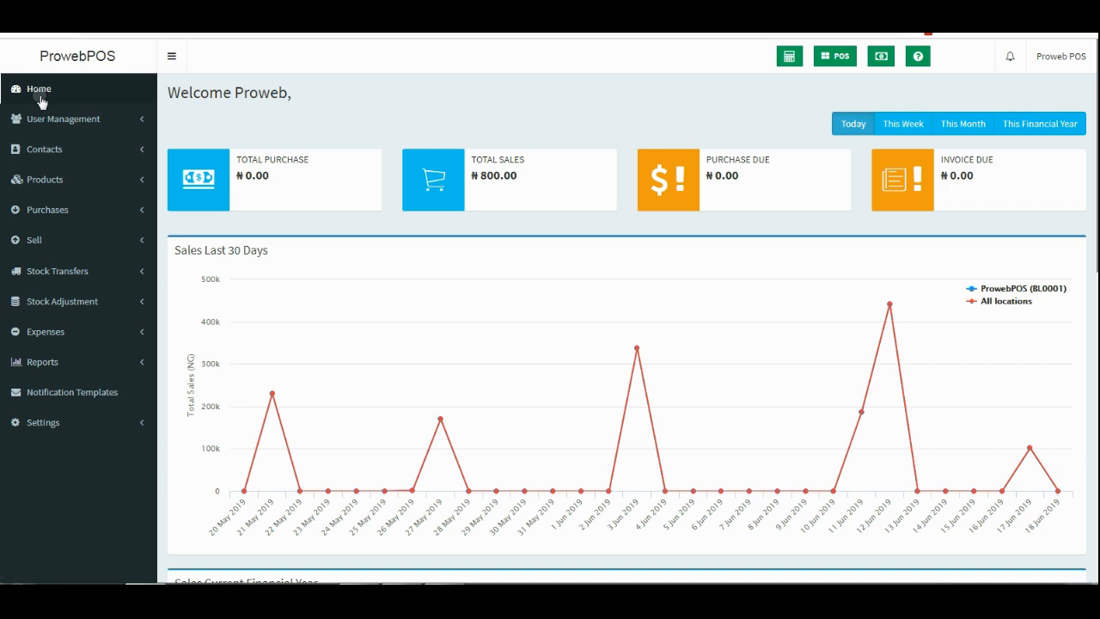
{"action": "left_click", "coordinate": [75, 239]}
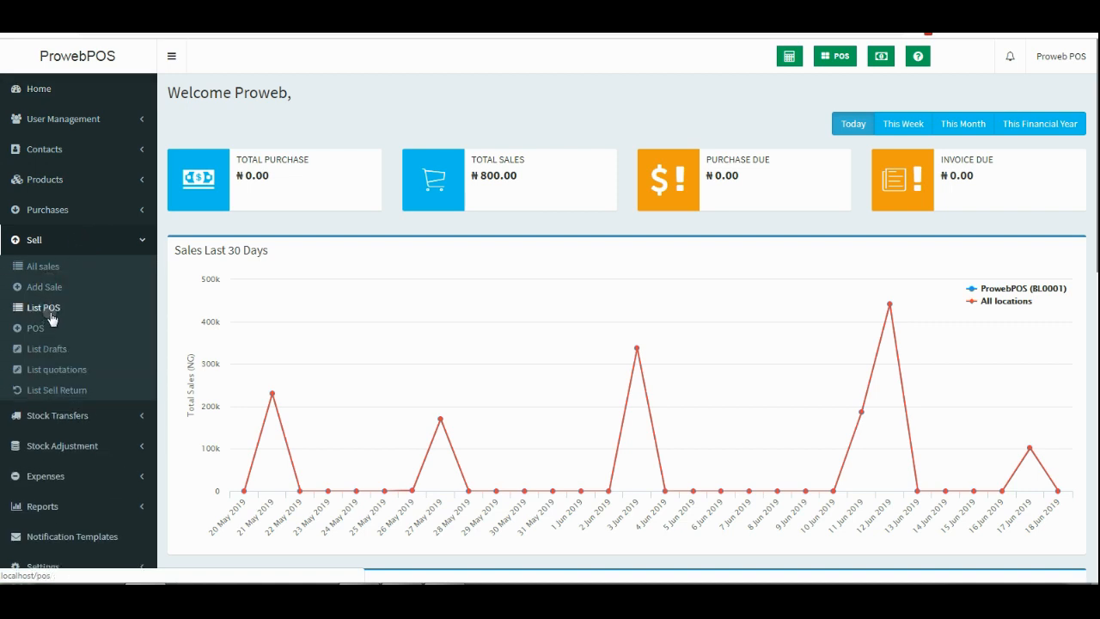
{"action": "left_click", "coordinate": [836, 60]}
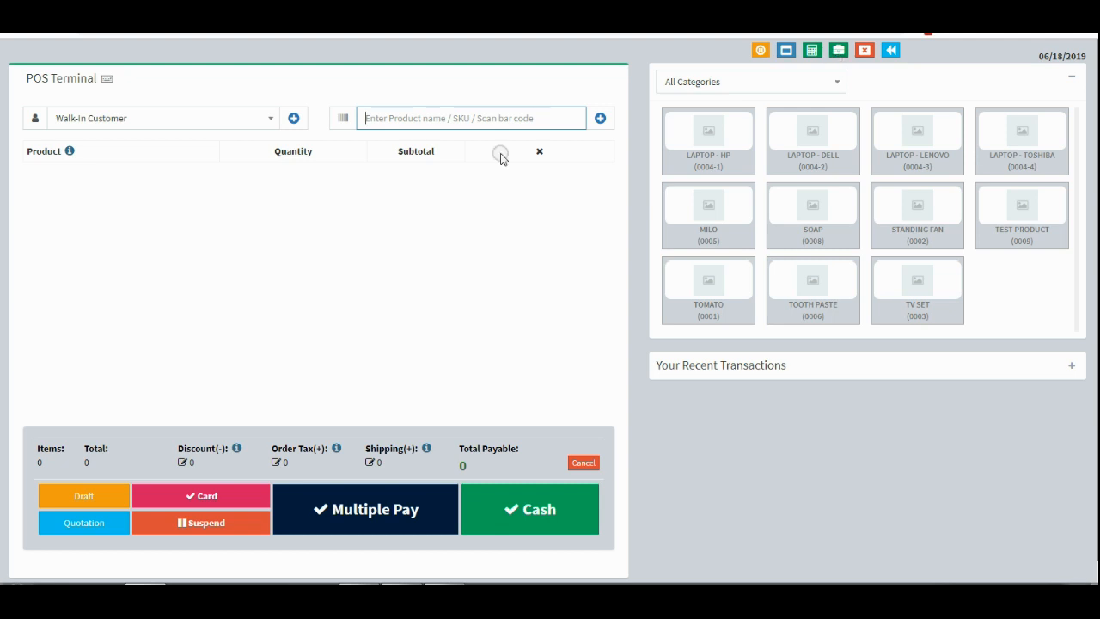
Add 2 Test Product and 3 Soap to the cart.
{"action": "left_click", "coordinate": [479, 122]}
{"action": "type", "text": "te"}
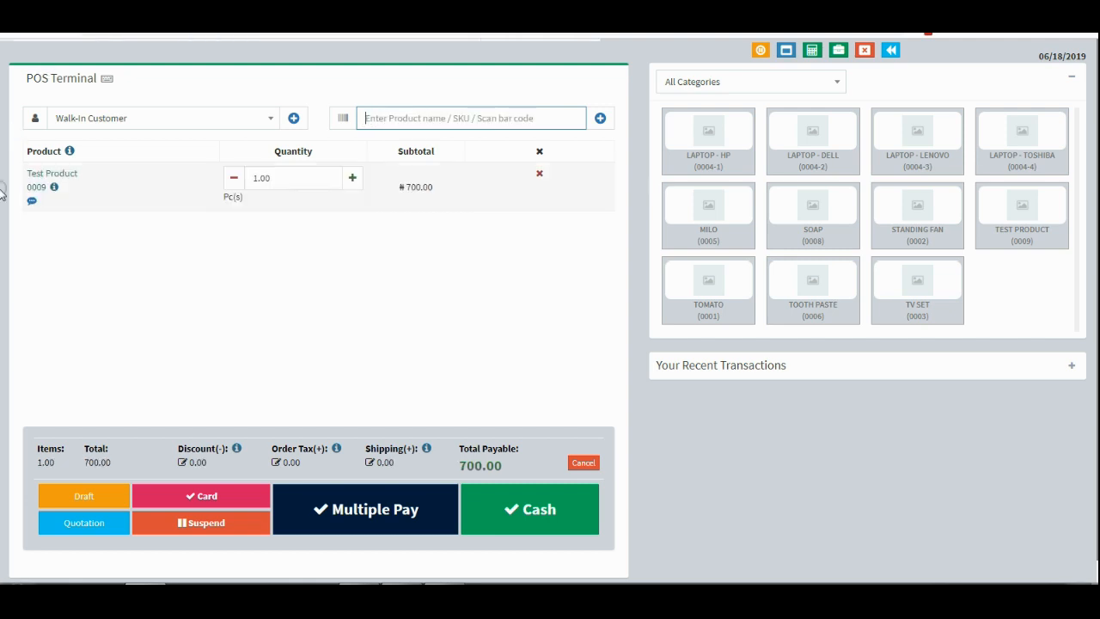
{"action": "left_click", "coordinate": [353, 177]}
{"action": "left_click", "coordinate": [354, 177]}
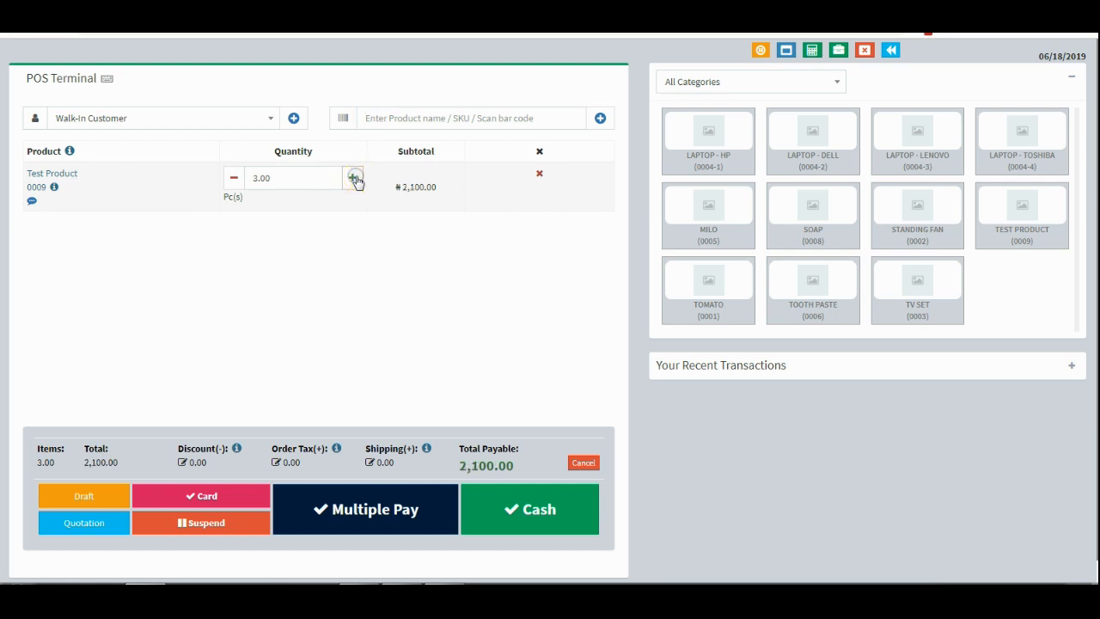
{"action": "left_click", "coordinate": [441, 111]}
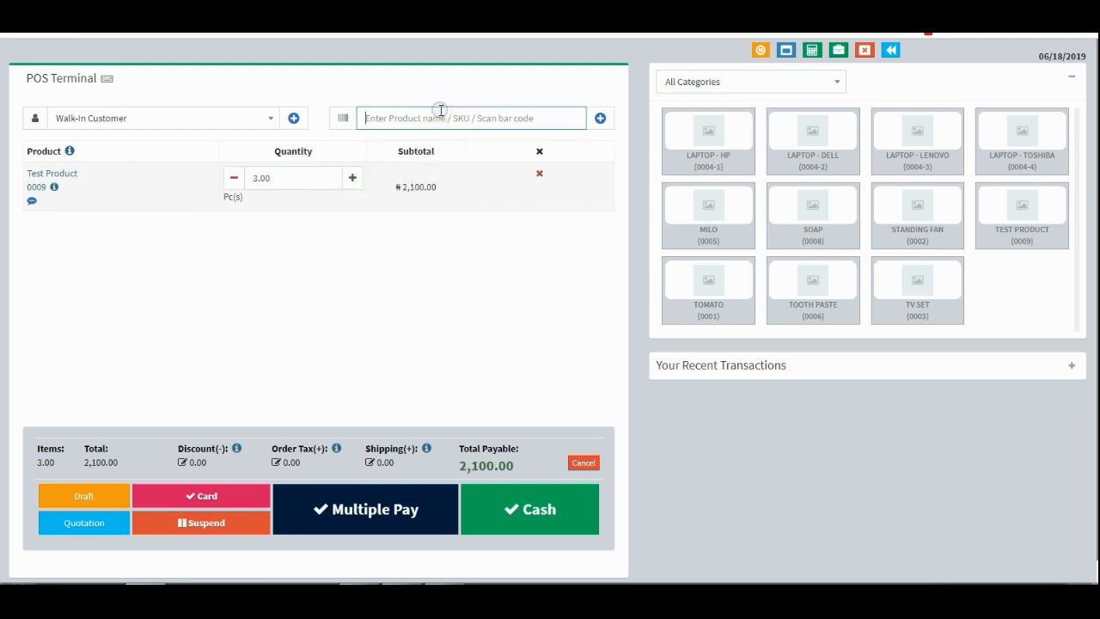
{"action": "type", "text": "so"}
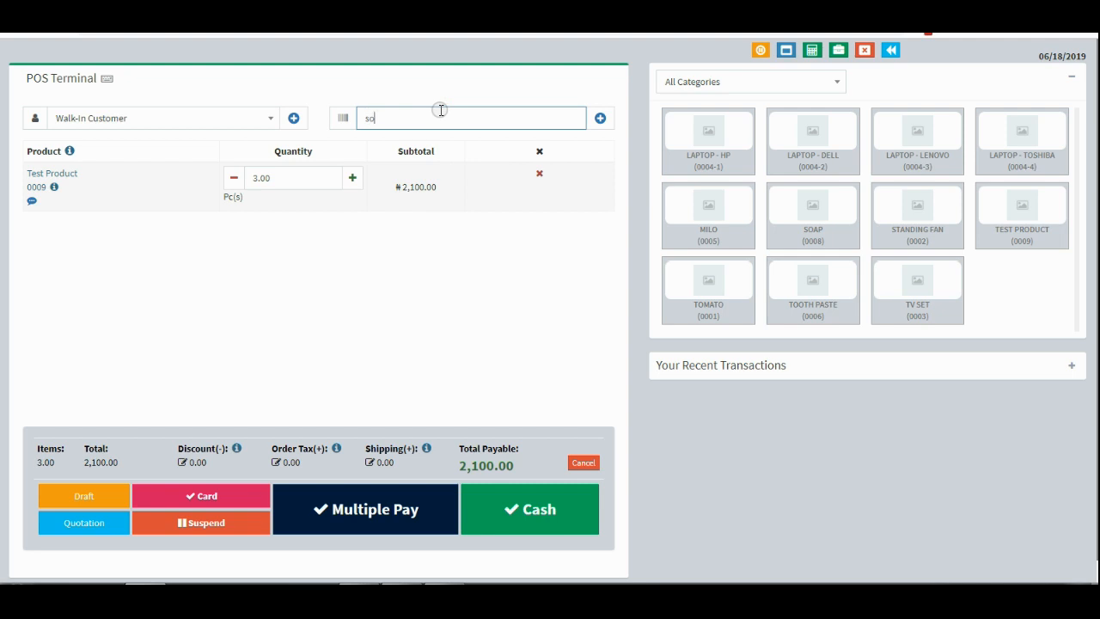
{"action": "type", "text": "ap"}
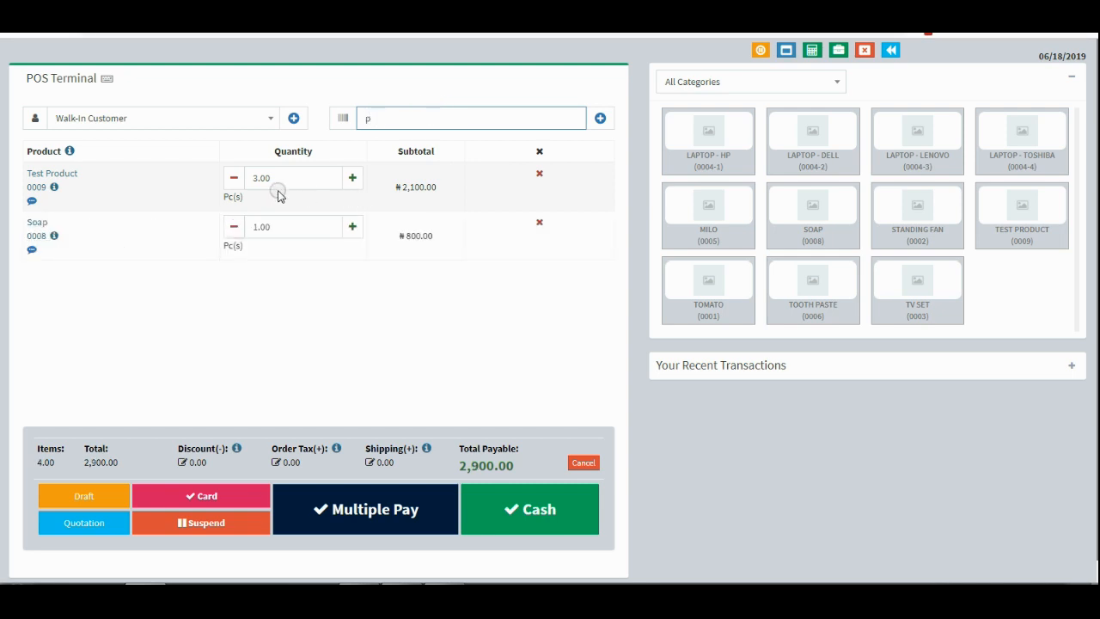
{"action": "left_click", "coordinate": [232, 178]}
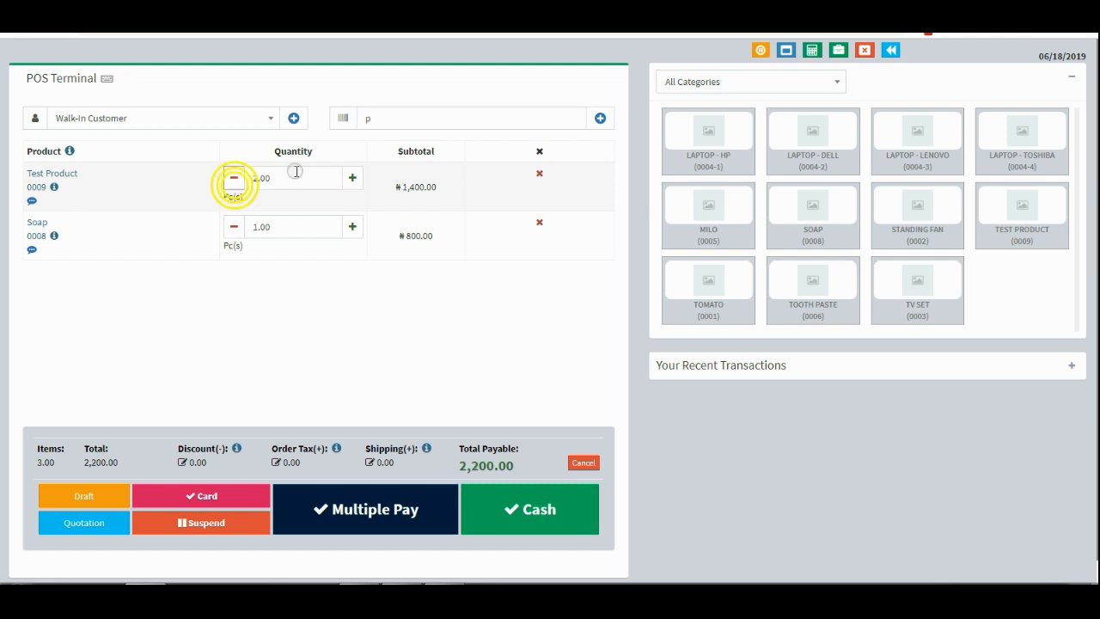
{"action": "left_click", "coordinate": [353, 227]}
{"action": "left_click", "coordinate": [353, 227]}
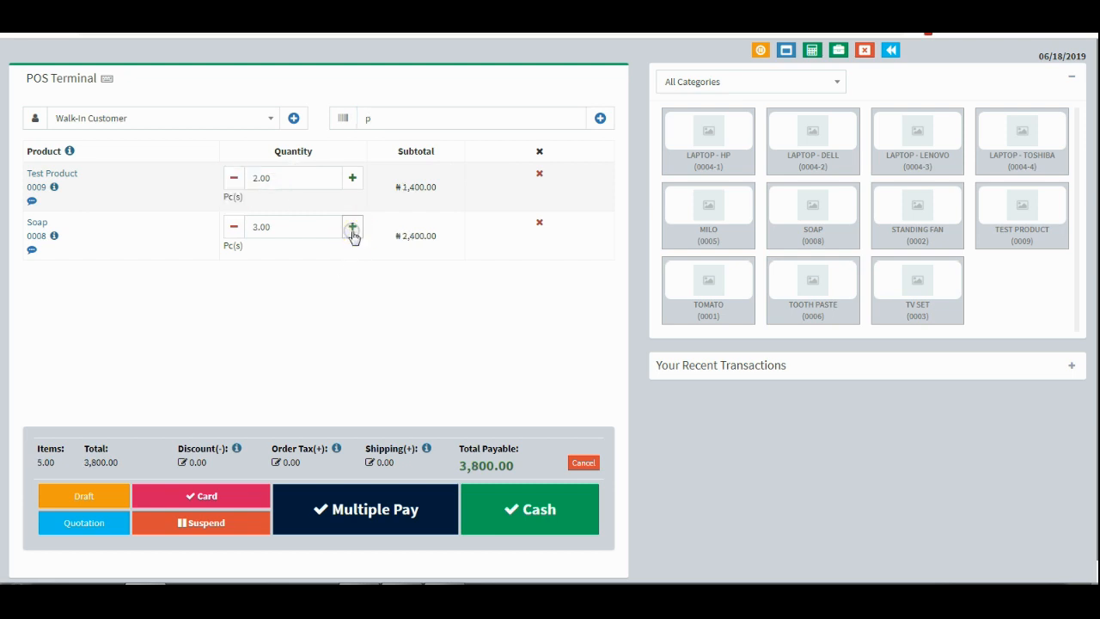
Check the 1,400.00 subtotal and 3,800.00 total, then pay in cash.
{"action": "left_click_drag", "start_coordinate": [396, 187], "coordinate": [424, 191]}
{"action": "left_click", "coordinate": [427, 189]}
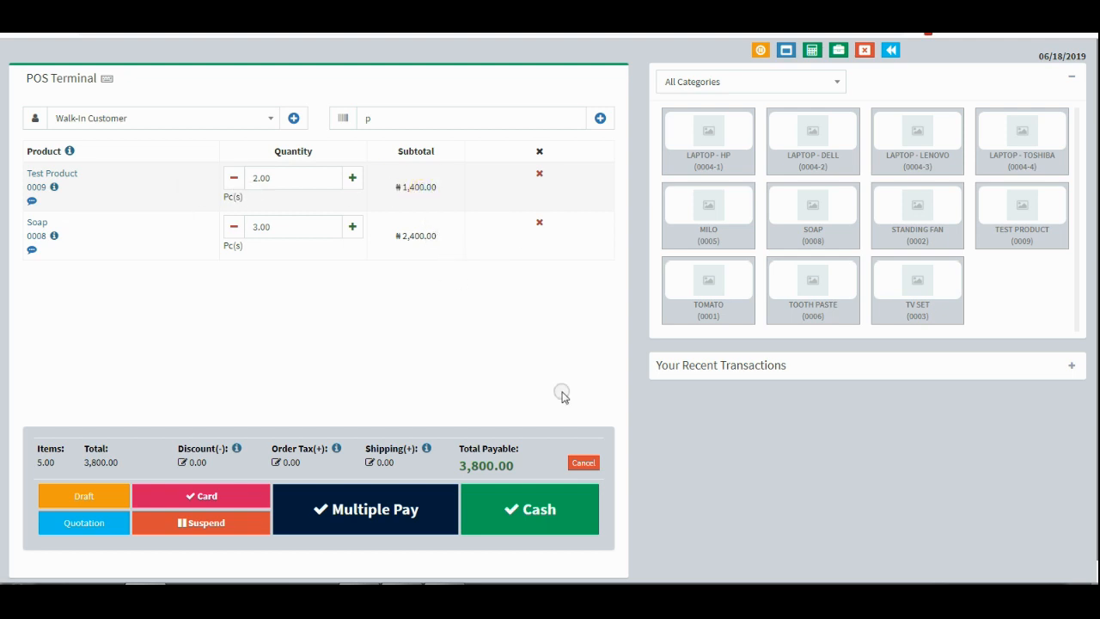
{"action": "left_click_drag", "start_coordinate": [513, 465], "coordinate": [457, 471]}
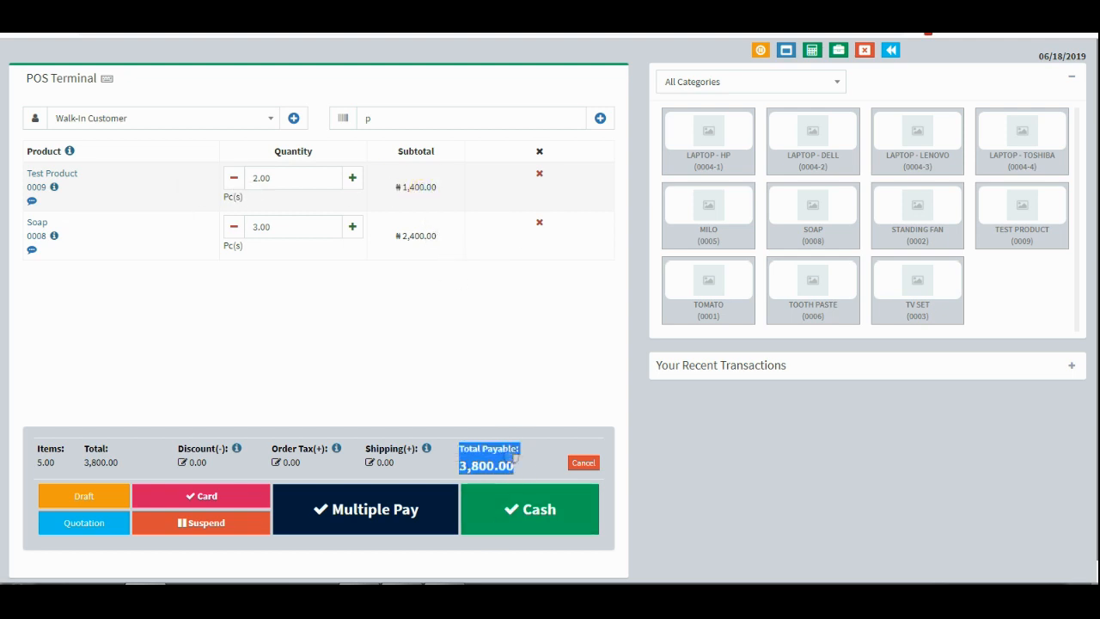
{"action": "left_click", "coordinate": [511, 457]}
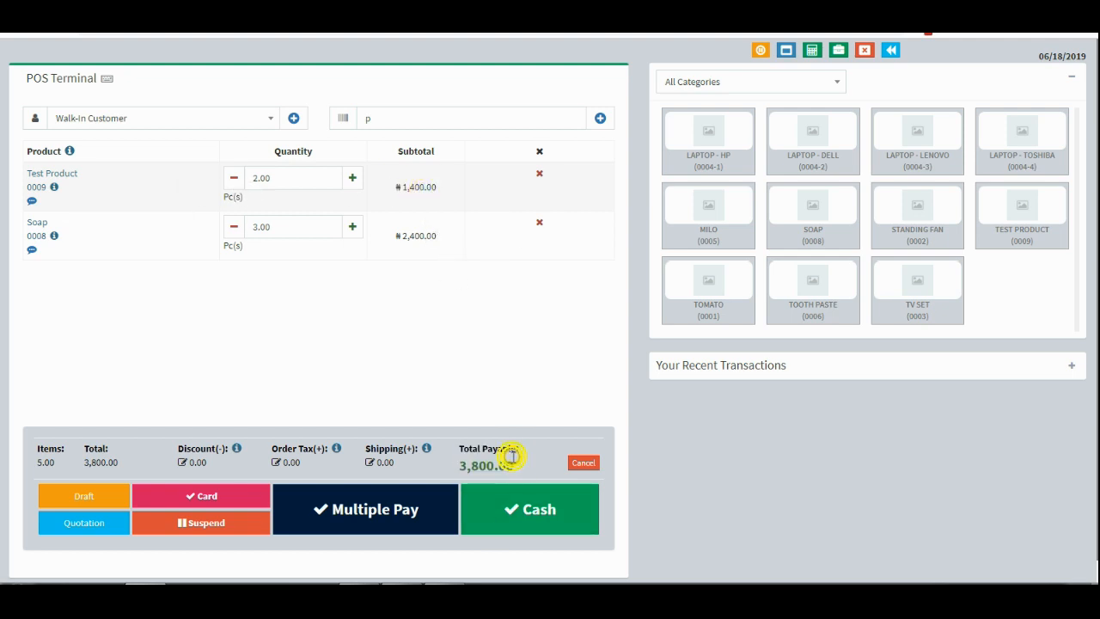
{"action": "left_click", "coordinate": [542, 511]}
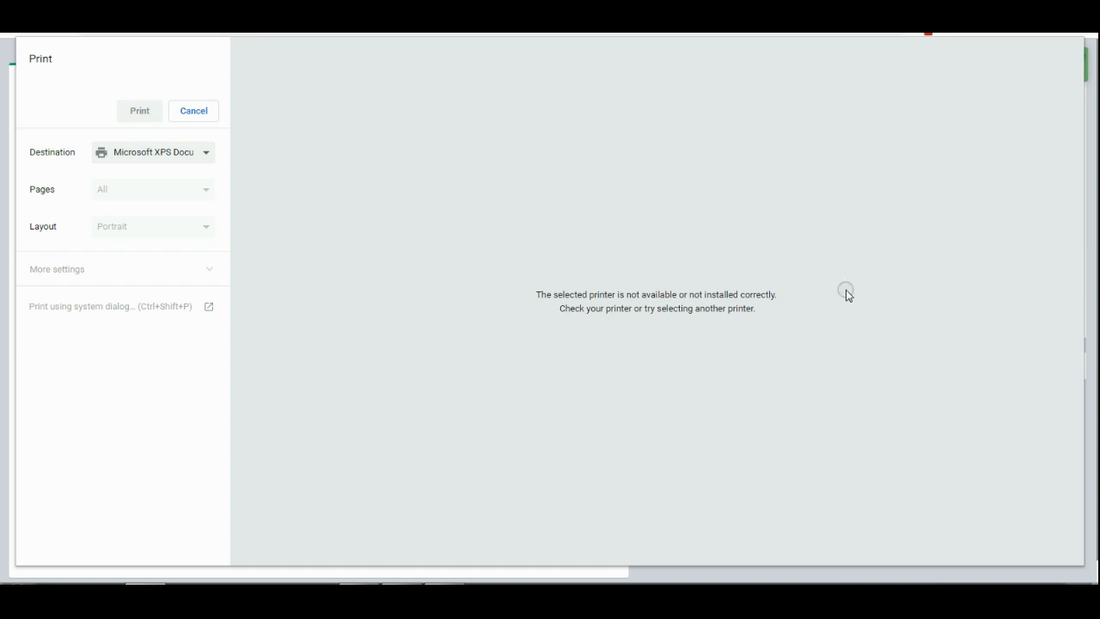
Set invoice 0022's print destination to Save as PDF, cancel, and return to the POS sales list.
{"action": "left_click", "coordinate": [188, 152]}
{"action": "left_click", "coordinate": [160, 193]}
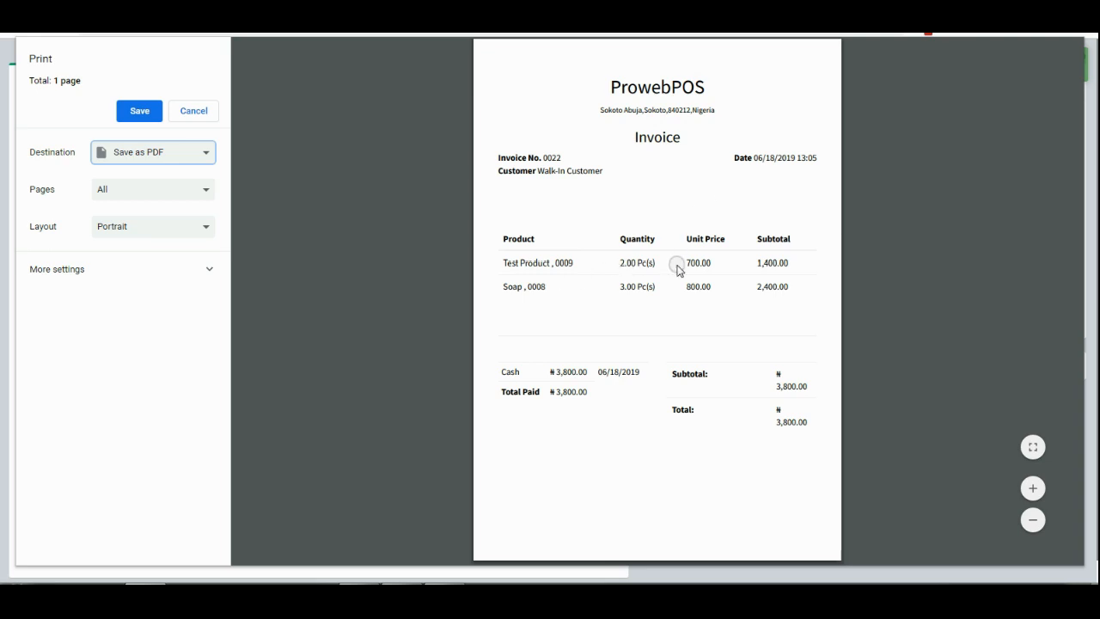
{"action": "left_click", "coordinate": [194, 111]}
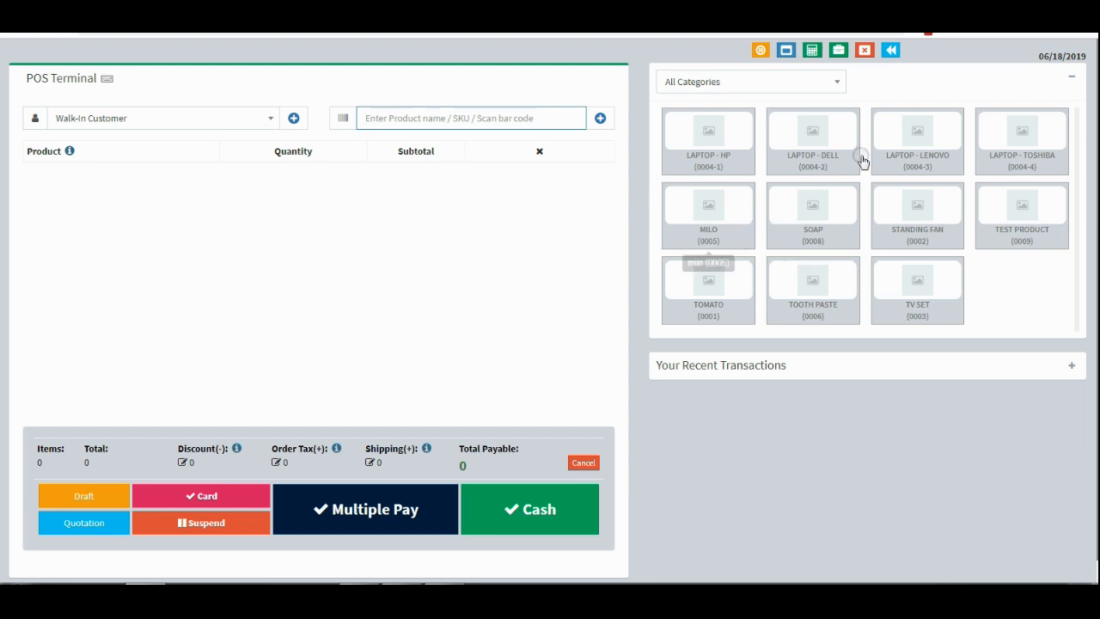
{"action": "left_click", "coordinate": [889, 52]}
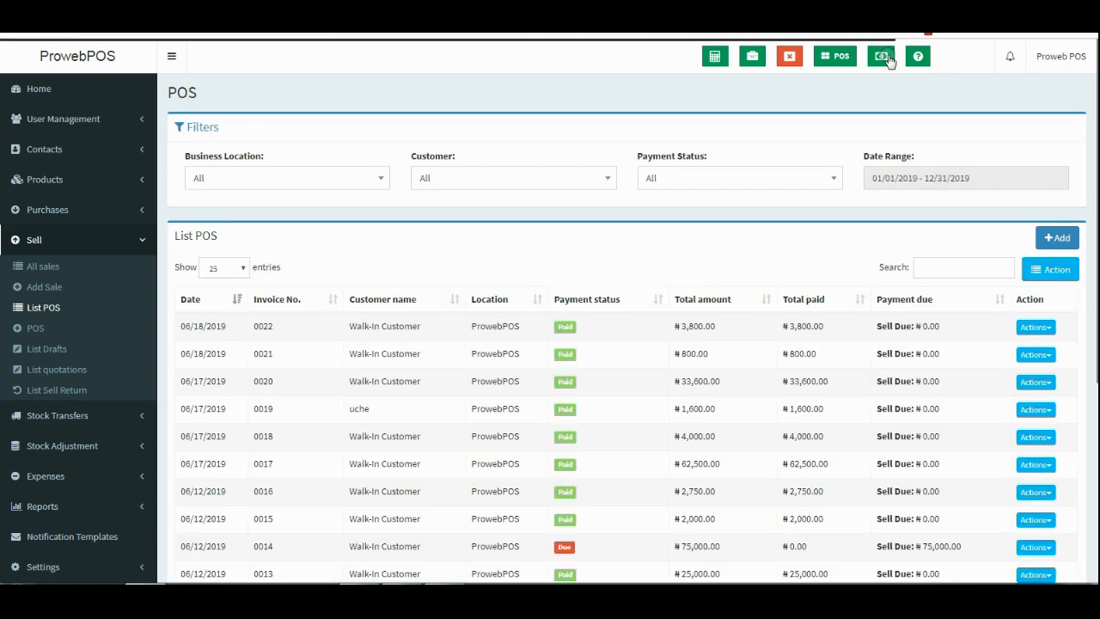
Filter the POS sales list to Today's date range.
{"action": "scroll", "coordinate": [683, 315], "scroll_direction": "down", "scroll_amount": 3}
{"action": "scroll", "coordinate": [680, 320], "scroll_direction": "up", "scroll_amount": 1}
{"action": "scroll", "coordinate": [957, 201], "scroll_direction": "up", "scroll_amount": 1}
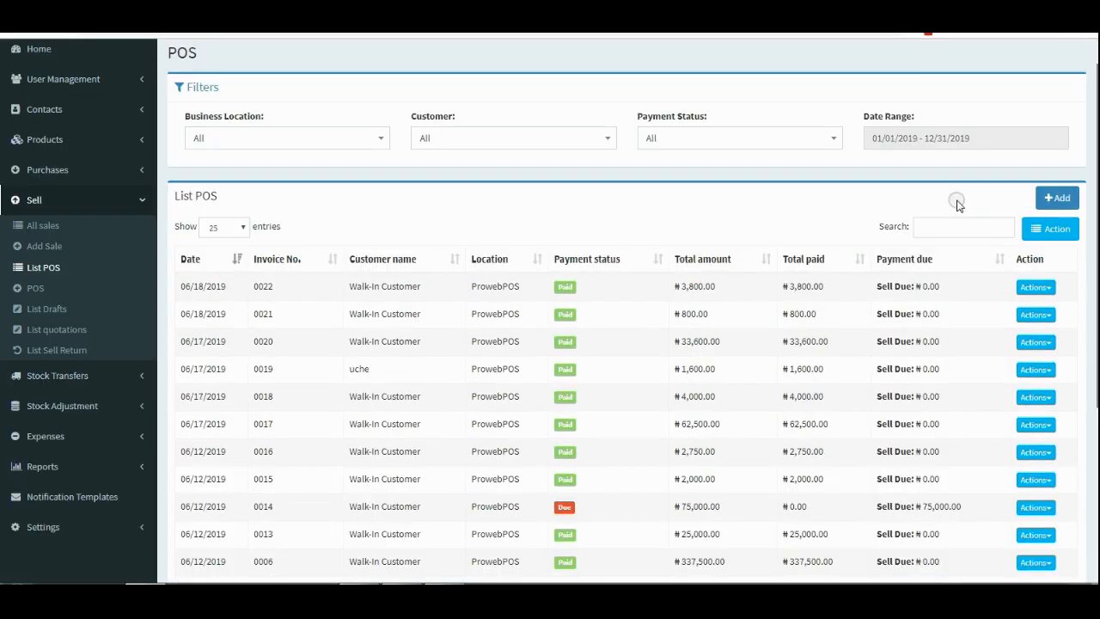
{"action": "left_click", "coordinate": [939, 142]}
{"action": "left_click", "coordinate": [898, 165]}
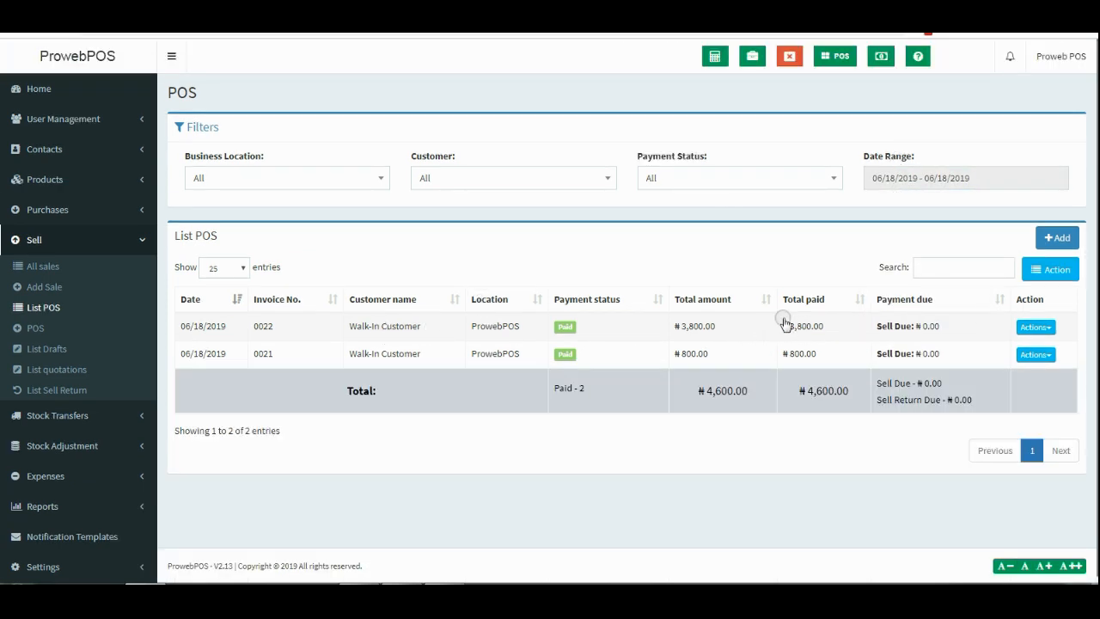
Review invoice 0022's payments and sell details (2 Test Product, 3 Soap), then close them.
{"action": "left_click", "coordinate": [621, 323]}
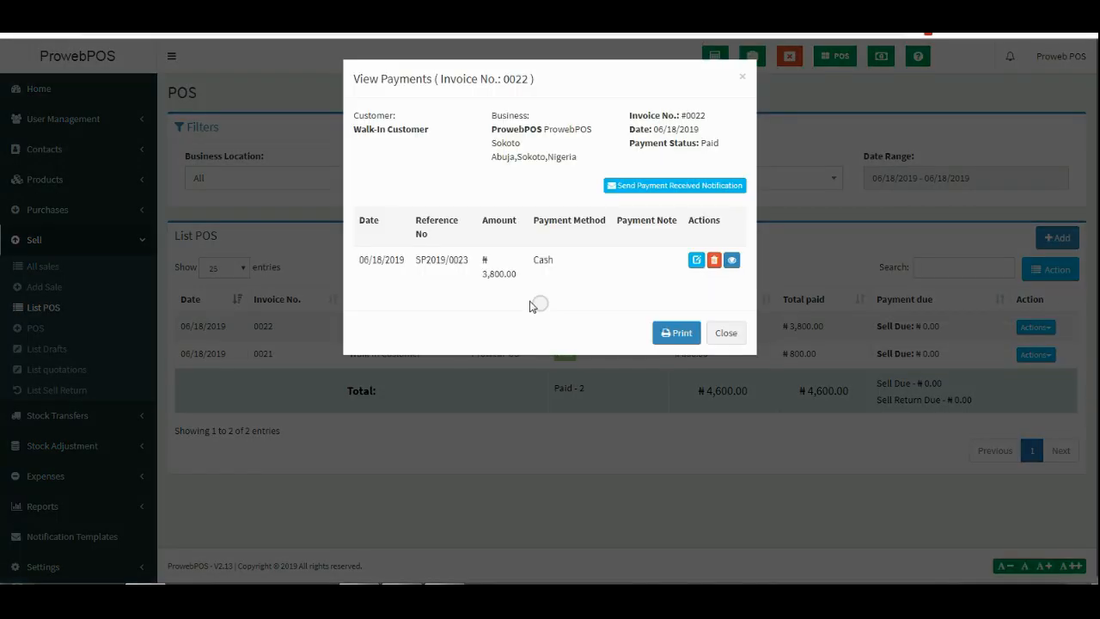
{"action": "left_click", "coordinate": [736, 336]}
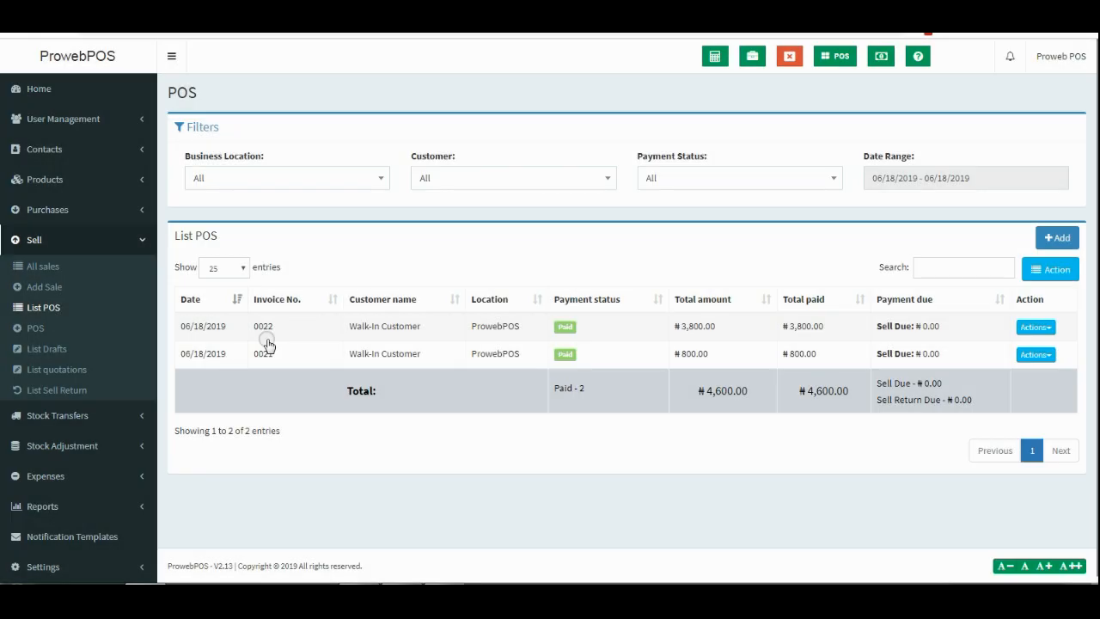
{"action": "left_click", "coordinate": [257, 326]}
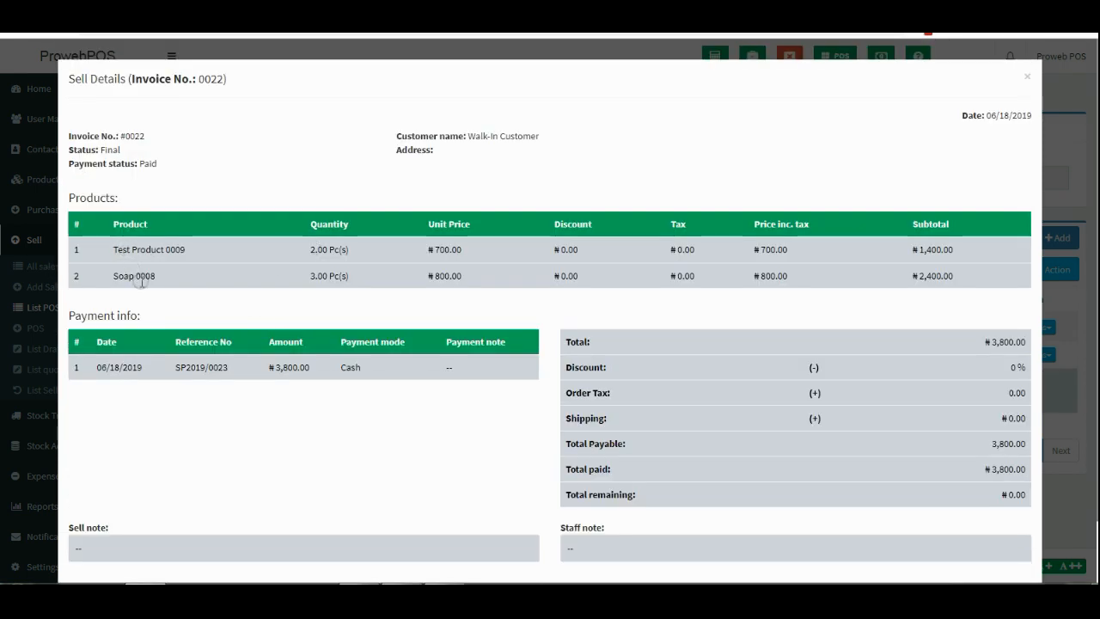
{"action": "scroll", "coordinate": [697, 319], "scroll_direction": "down", "scroll_amount": 2}
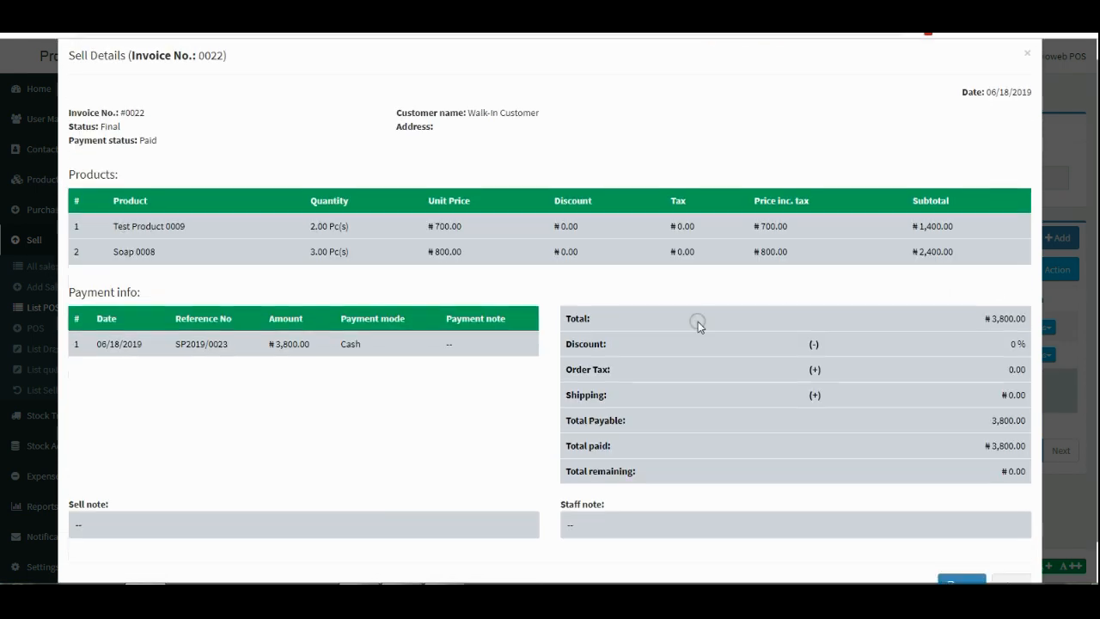
{"action": "scroll", "coordinate": [1029, 114], "scroll_direction": "up", "scroll_amount": 2}
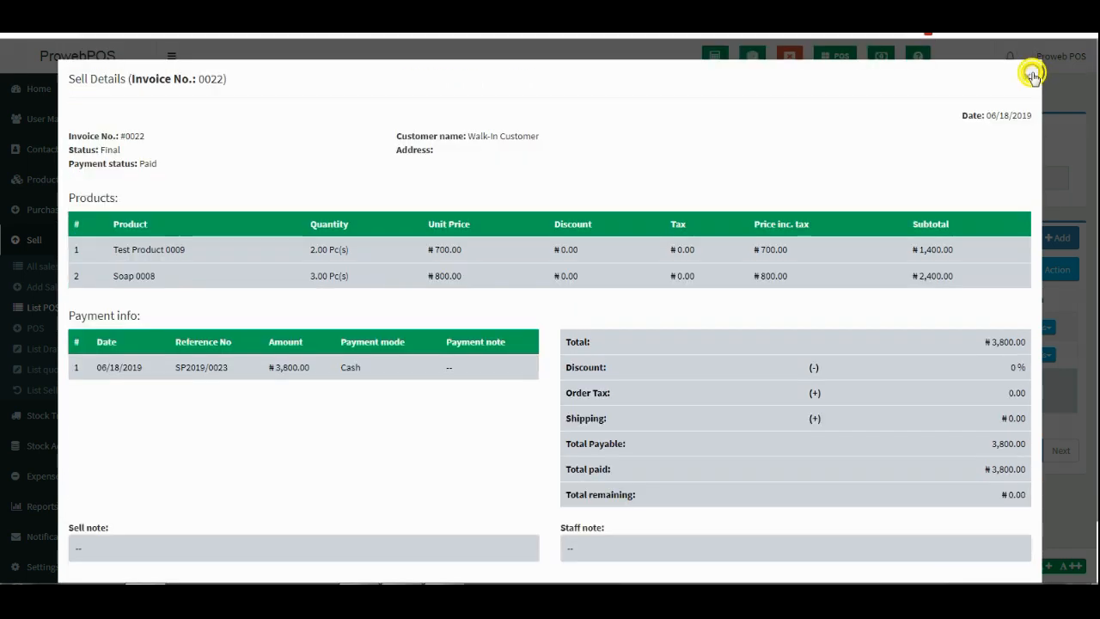
{"action": "left_click", "coordinate": [1027, 76]}
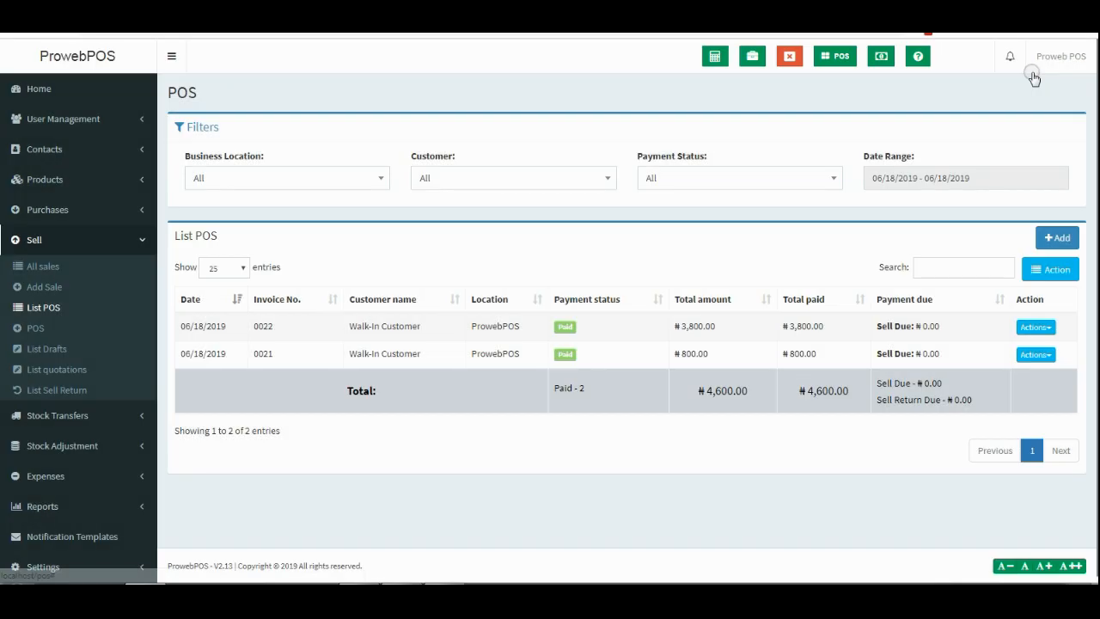
Change the sales list date range to Last 7 Days.
{"action": "left_click", "coordinate": [924, 183]}
{"action": "left_click", "coordinate": [915, 229]}
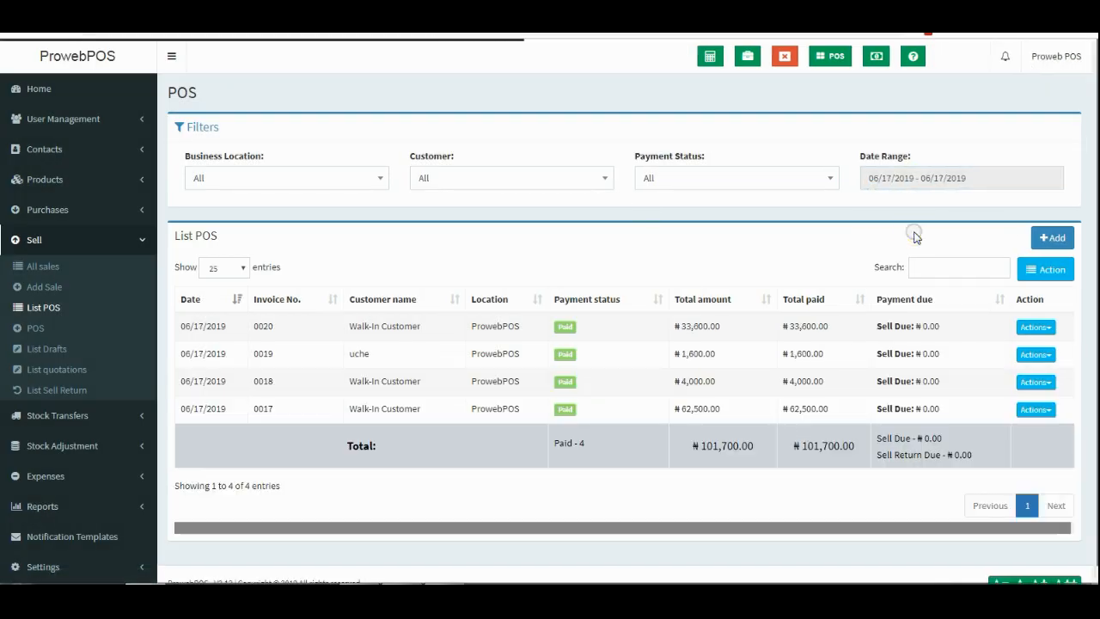
{"action": "left_click", "coordinate": [935, 179]}
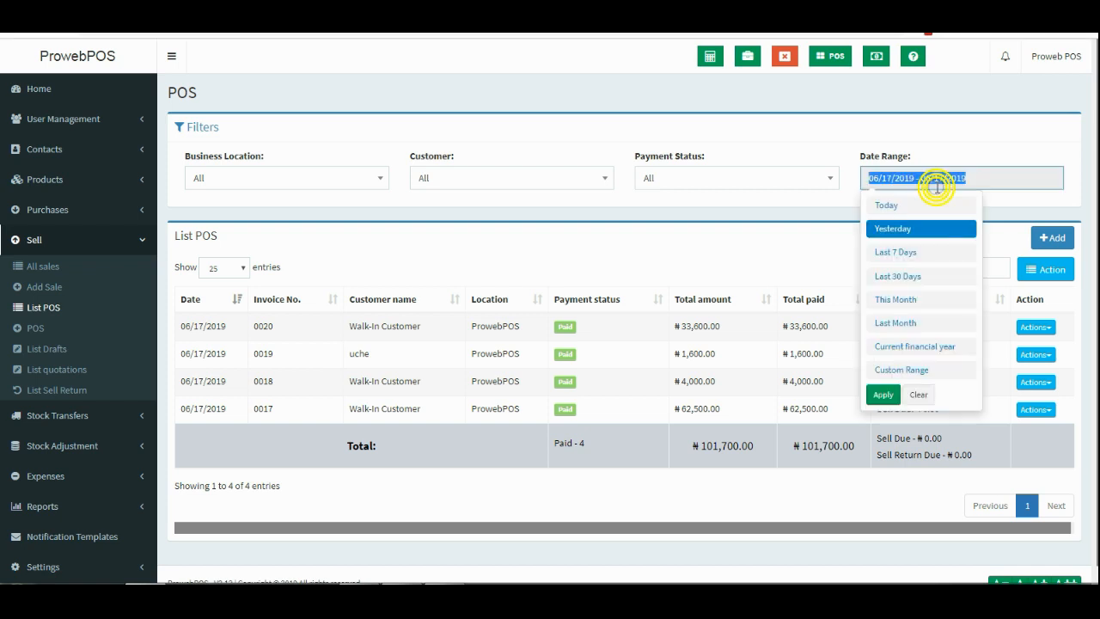
{"action": "left_click", "coordinate": [914, 251]}
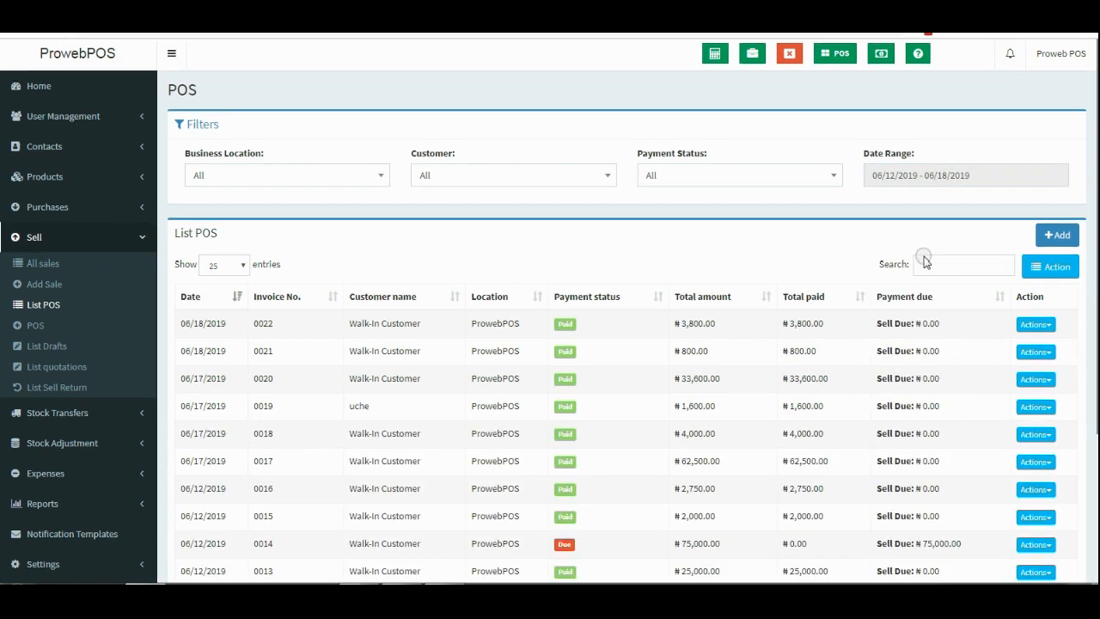
{"action": "scroll", "coordinate": [922, 260], "scroll_direction": "down", "scroll_amount": 3}
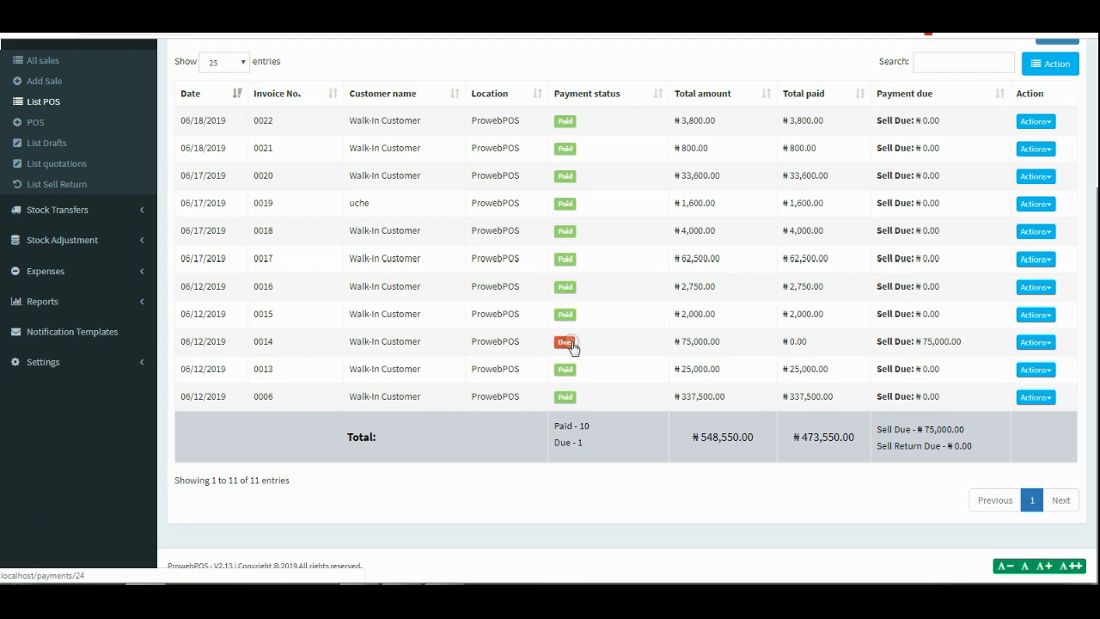
Add the full 75,000.00 cash payment to invoice 0014.
{"action": "left_click", "coordinate": [1031, 352]}
{"action": "left_click", "coordinate": [977, 447]}
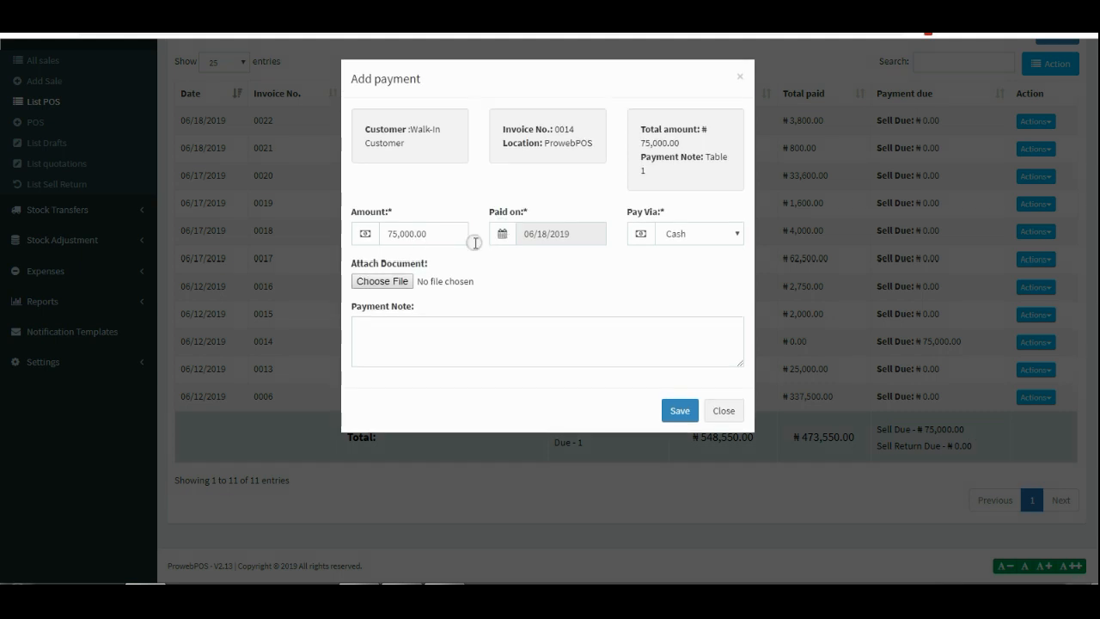
{"action": "left_click", "coordinate": [680, 411]}
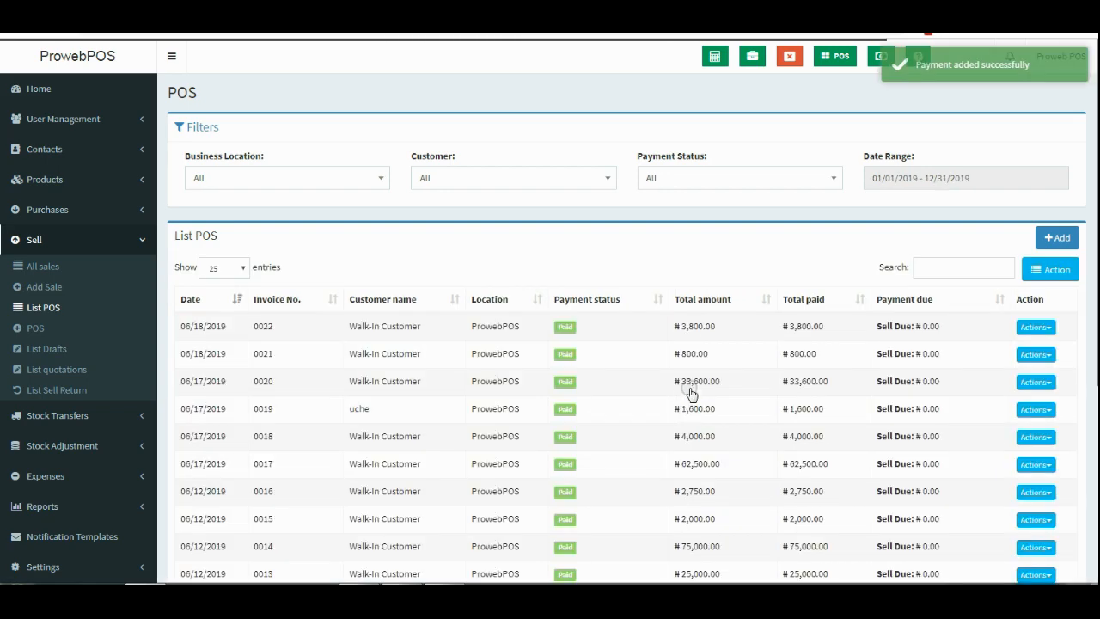
{"action": "scroll", "coordinate": [690, 393], "scroll_direction": "down", "scroll_amount": 3}
{"action": "scroll", "coordinate": [587, 355], "scroll_direction": "up", "scroll_amount": 3}
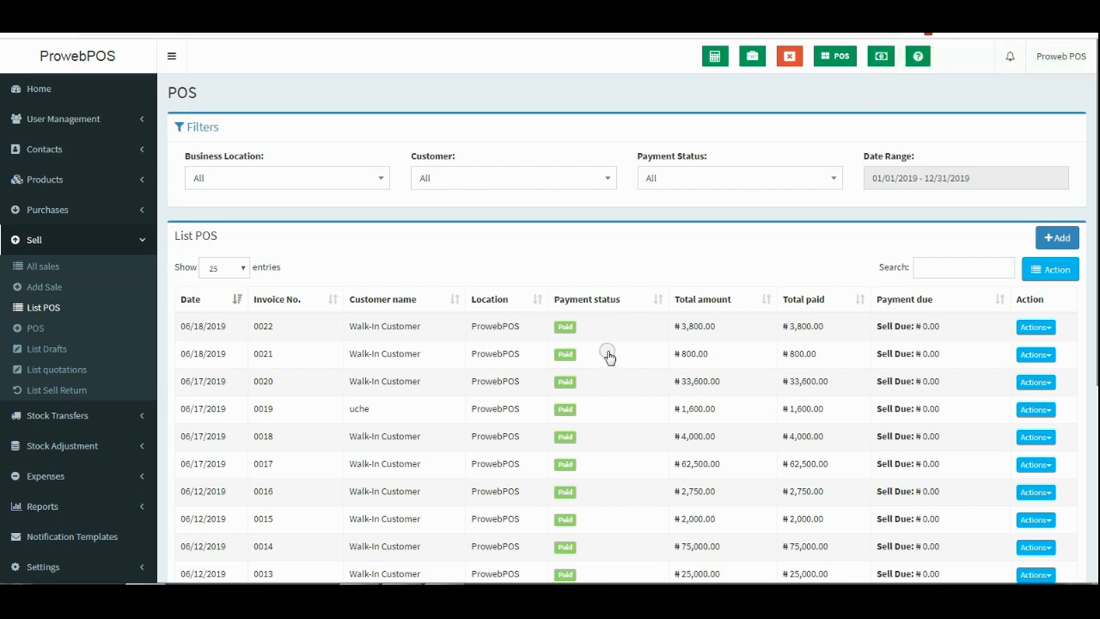
Filter the sales list back to today and open invoice 0022's details.
{"action": "left_click", "coordinate": [921, 178]}
{"action": "left_click", "coordinate": [895, 211]}
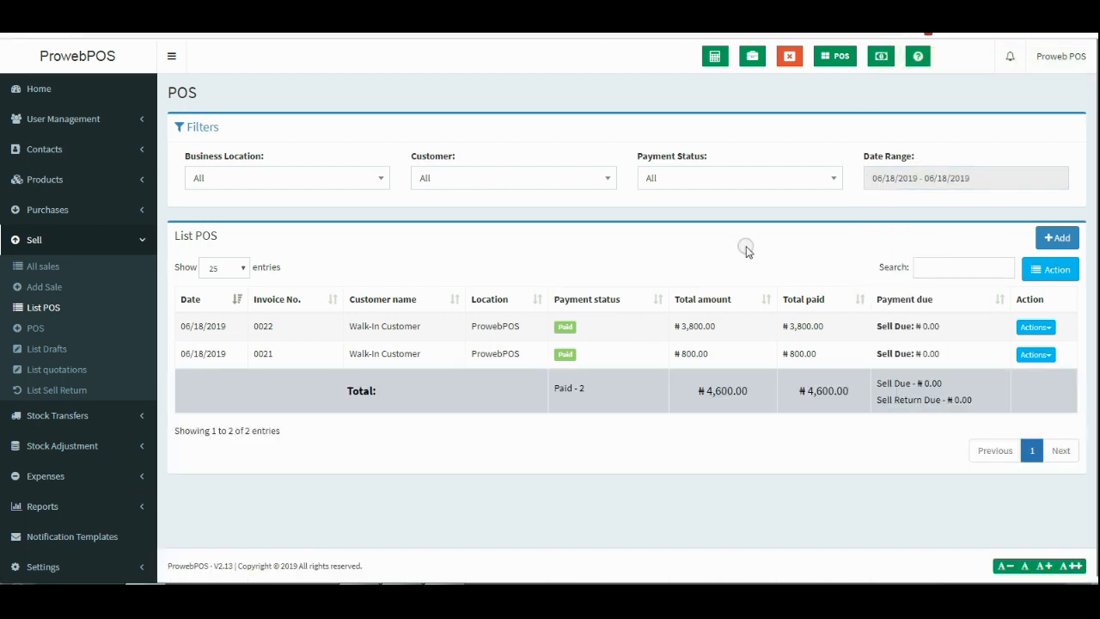
{"action": "left_click", "coordinate": [699, 328]}
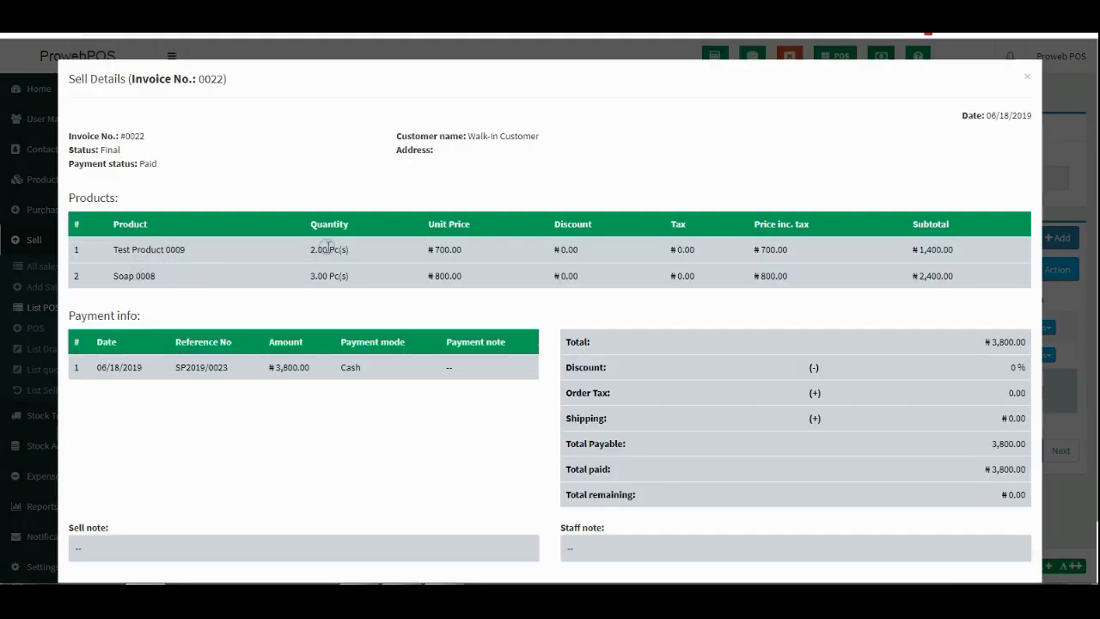
Check the 2.00 Test Product quantity, close the details and expand Reports.
{"action": "left_click_drag", "start_coordinate": [335, 249], "coordinate": [309, 251]}
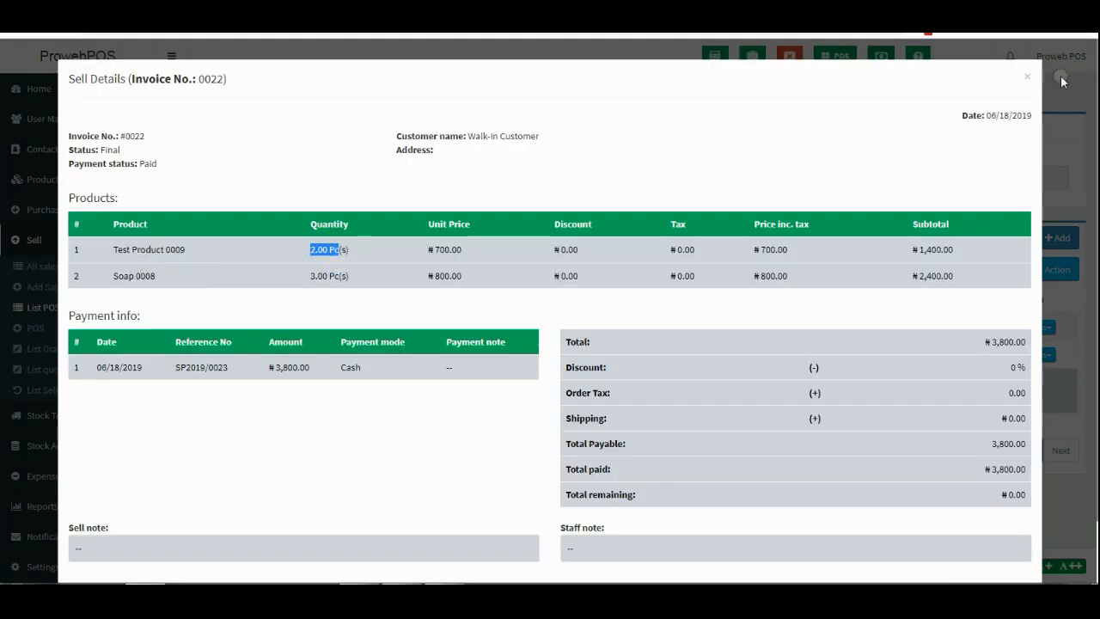
{"action": "left_click", "coordinate": [1031, 82]}
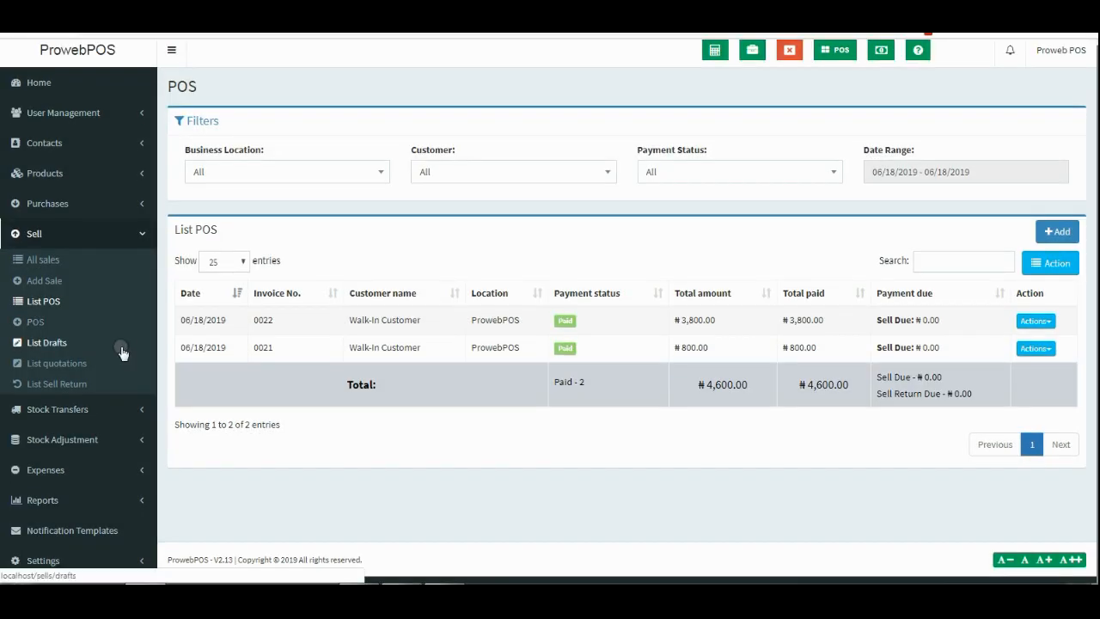
{"action": "left_click", "coordinate": [111, 496]}
{"action": "scroll", "coordinate": [117, 417], "scroll_direction": "down", "scroll_amount": 3}
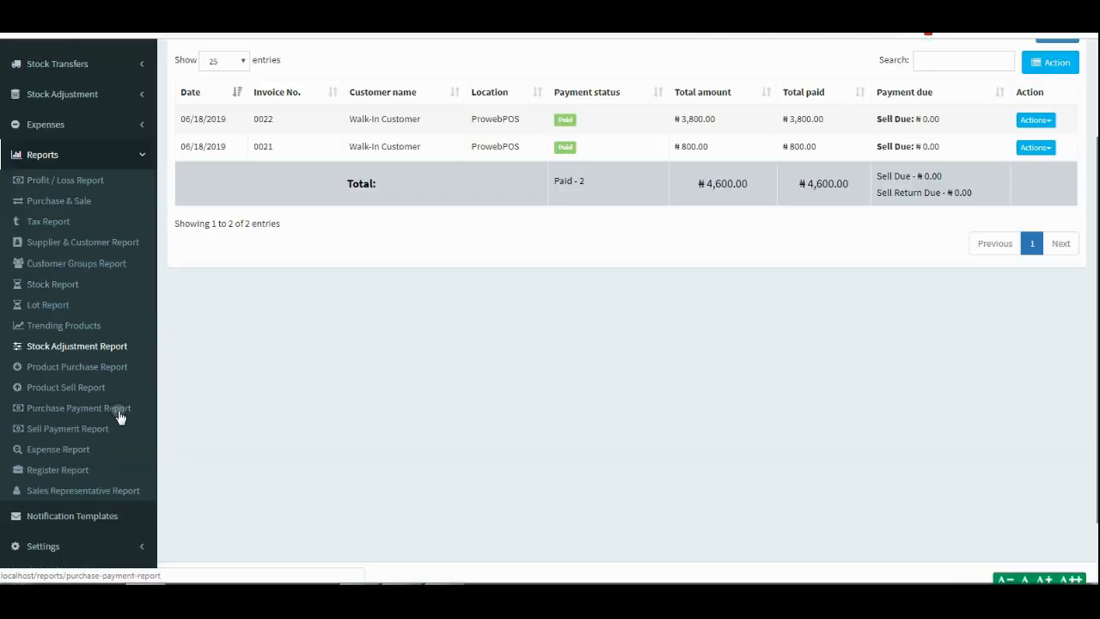
Search the Stock Report for 'te' and check Test Product's 48.00 in stock and 2.00 sold.
{"action": "left_click", "coordinate": [59, 290]}
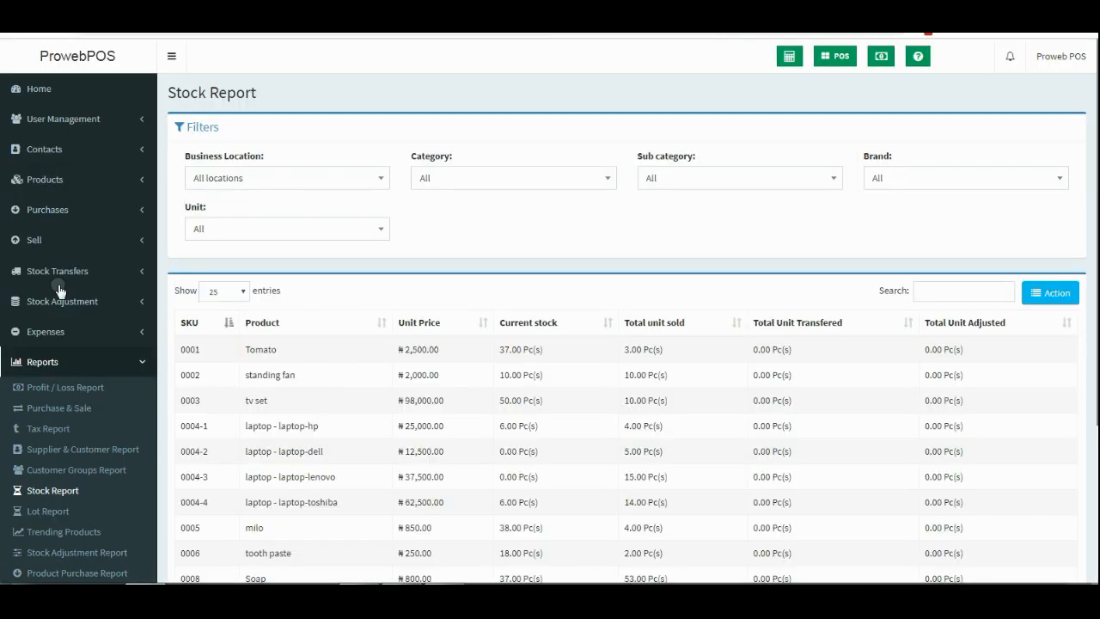
{"action": "left_click", "coordinate": [958, 290]}
{"action": "type", "text": "test"}
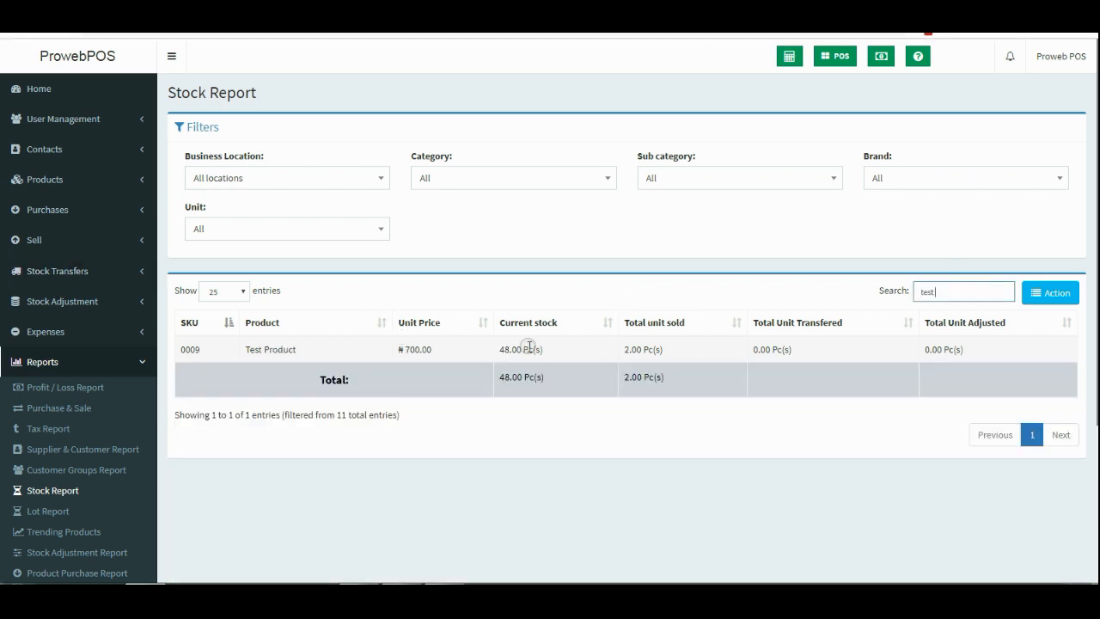
{"action": "double_click", "coordinate": [508, 350]}
{"action": "left_click", "coordinate": [532, 351]}
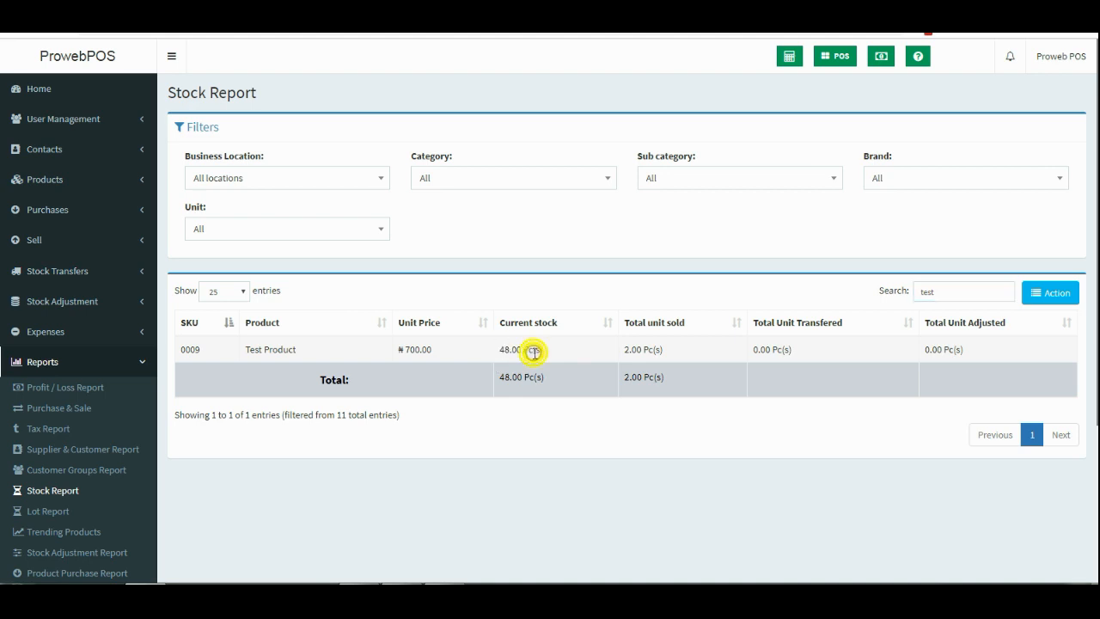
{"action": "left_click_drag", "start_coordinate": [623, 349], "coordinate": [685, 352]}
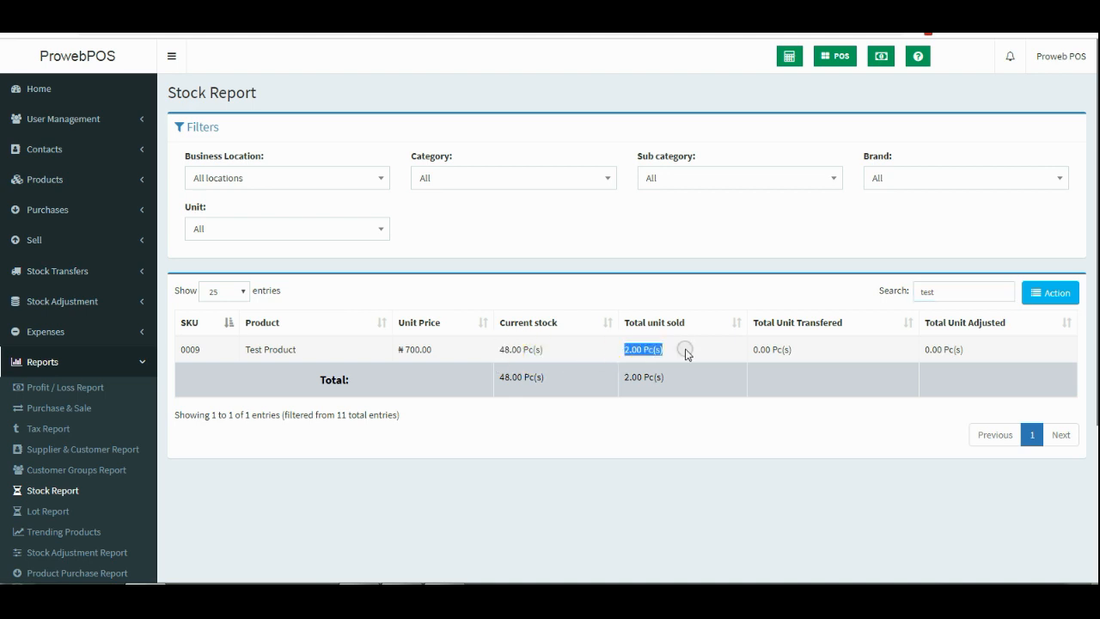
{"action": "left_click", "coordinate": [648, 471]}
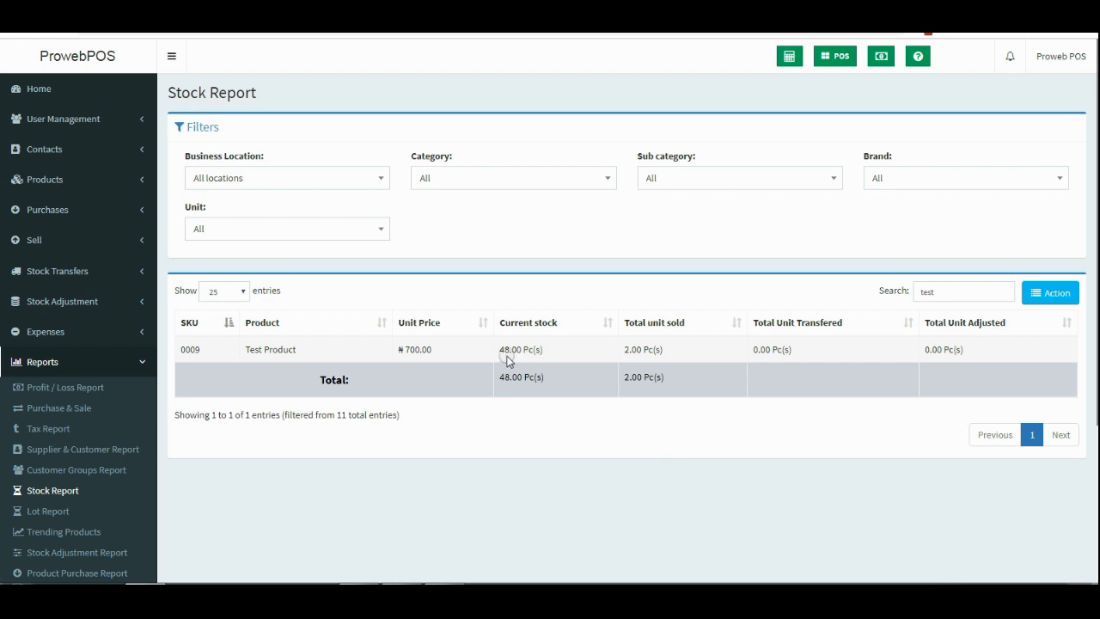
{"action": "left_click_drag", "start_coordinate": [511, 352], "coordinate": [497, 354]}
Add Test Product to a new POS sale and enter the new customer contact's name.
{"action": "left_click", "coordinate": [836, 57]}
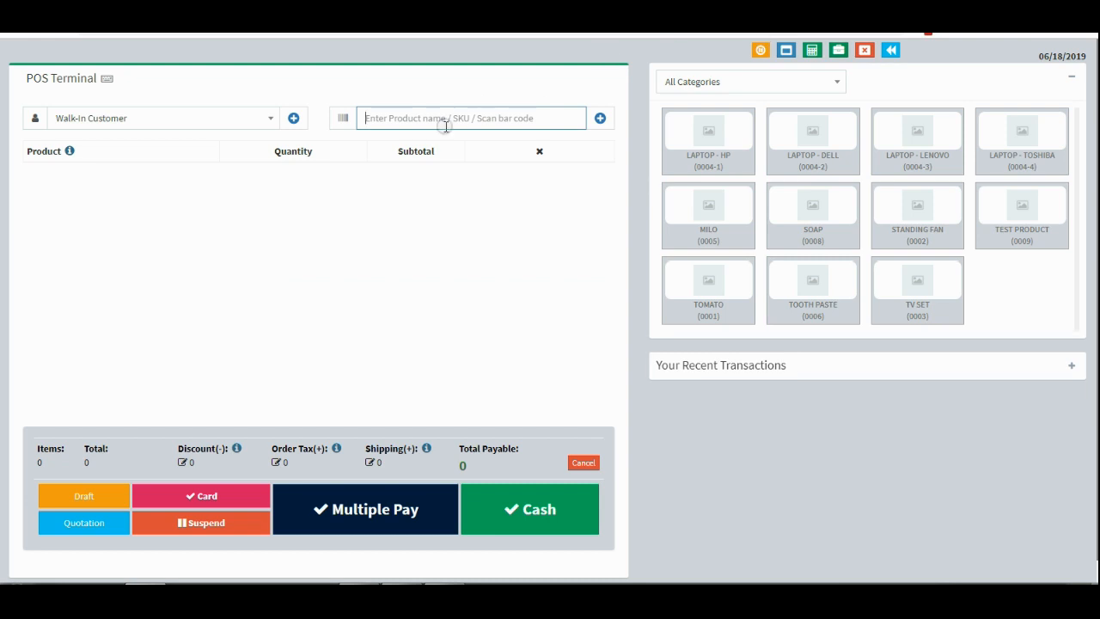
{"action": "type", "text": "test"}
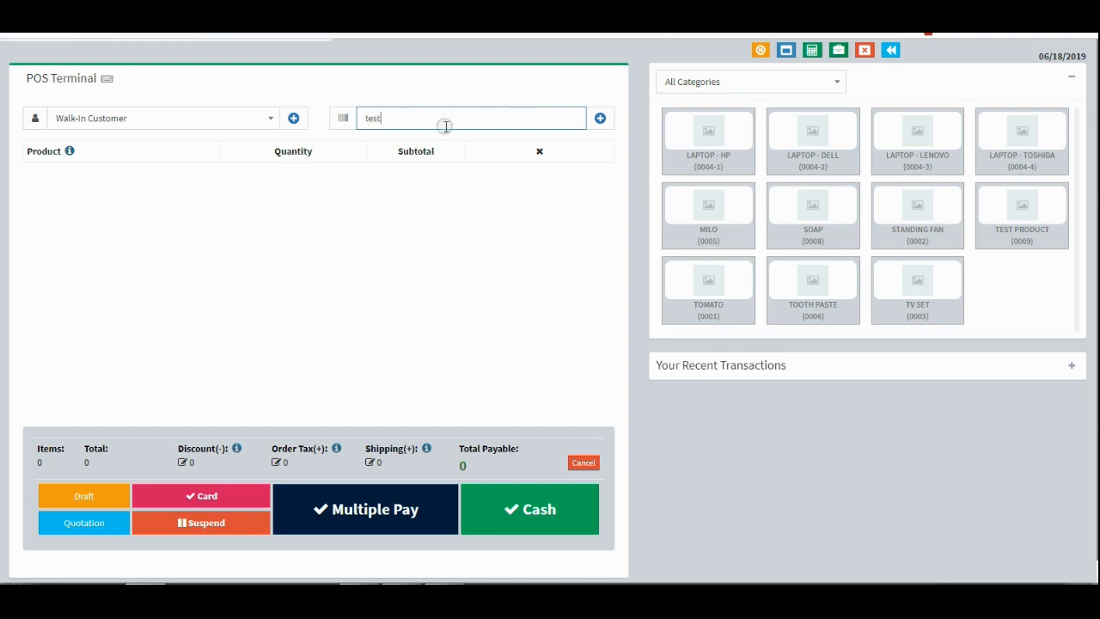
{"action": "left_click", "coordinate": [293, 118]}
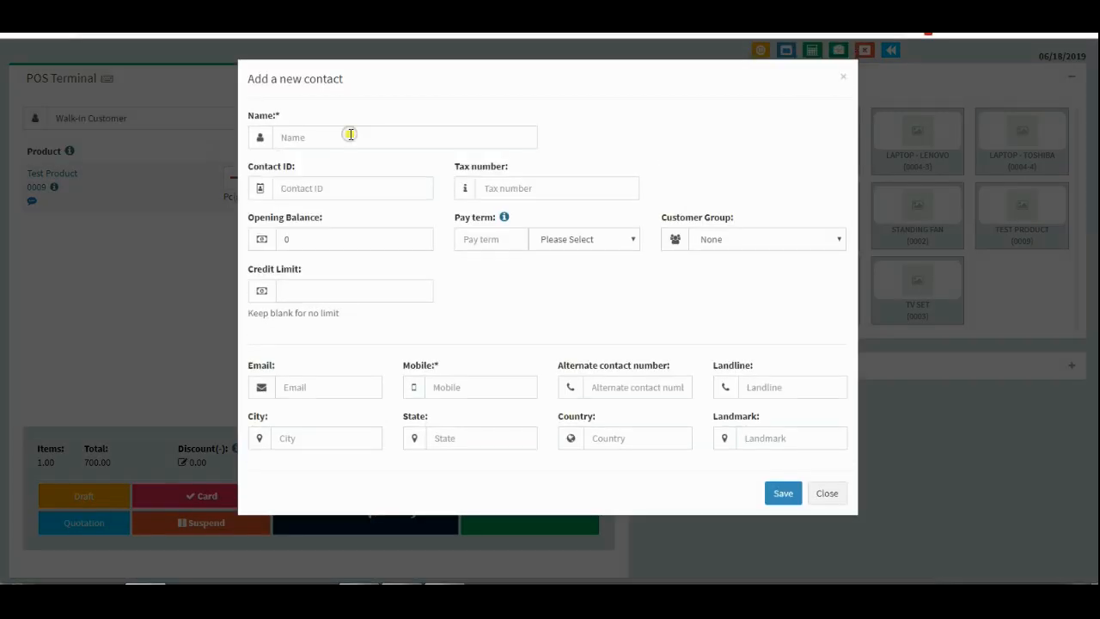
{"action": "left_click", "coordinate": [351, 134]}
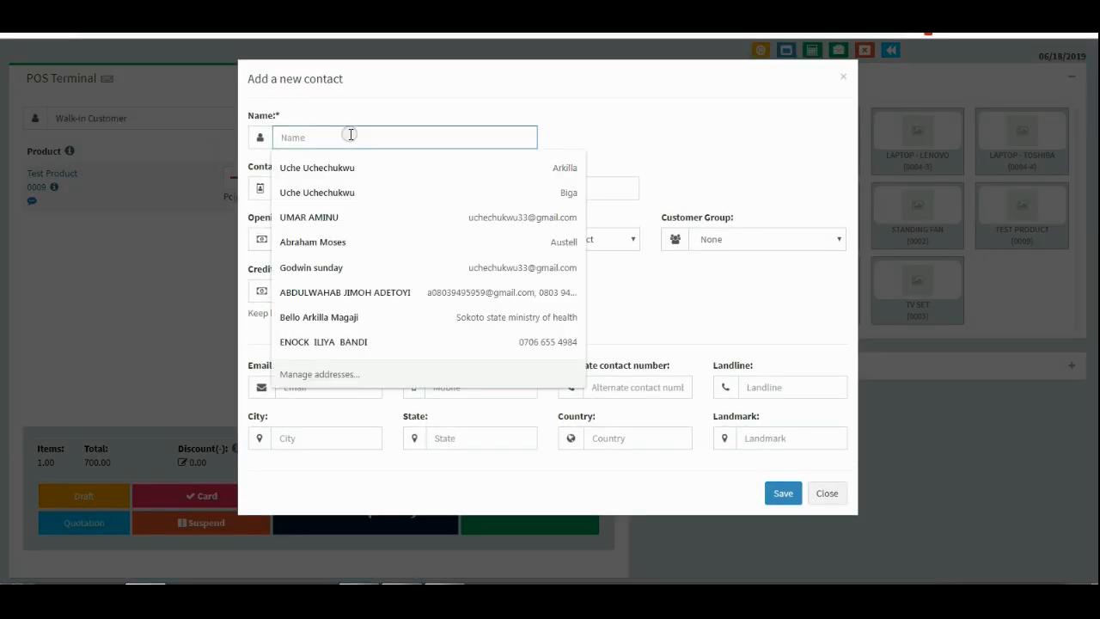
{"action": "type", "text": "Uche"}
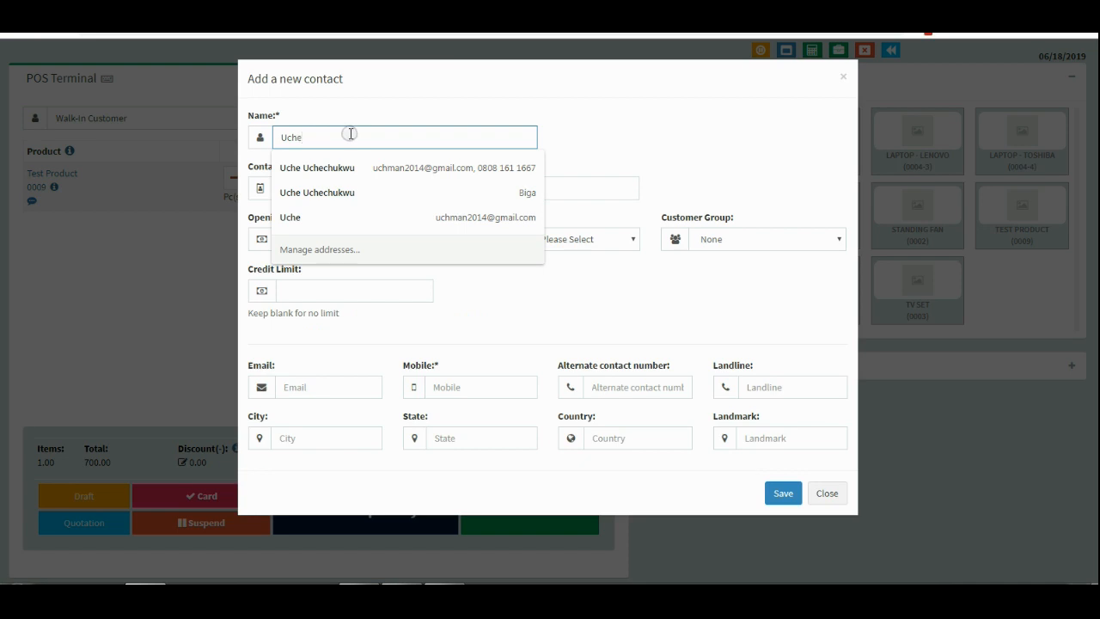
{"action": "left_click", "coordinate": [663, 156]}
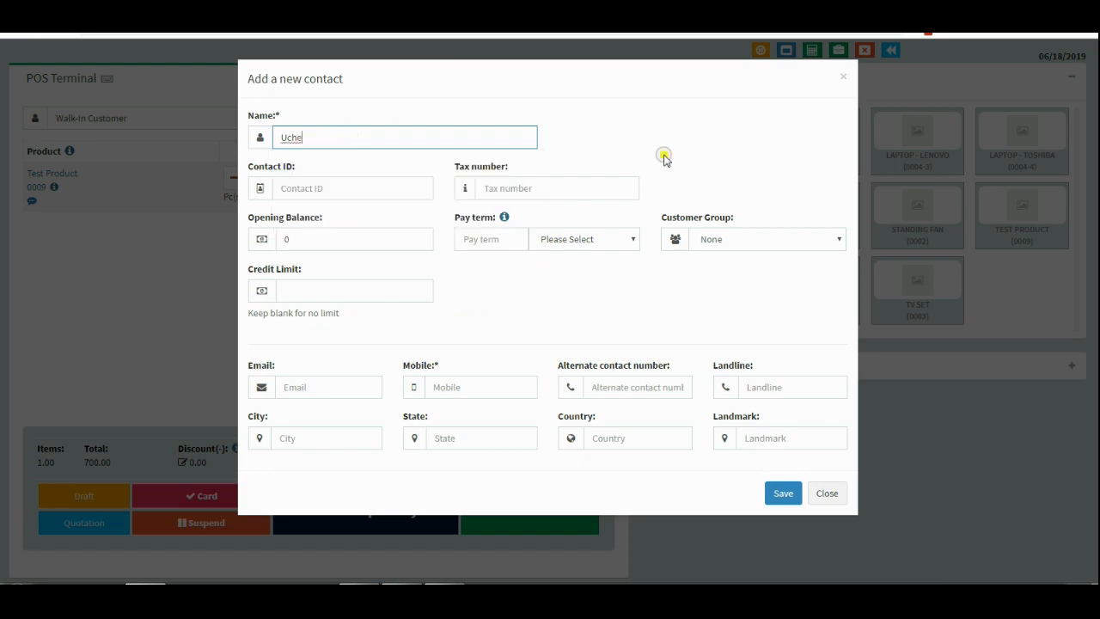
Enter the contact's mobile number and landmark, then save the new customer.
{"action": "left_click", "coordinate": [497, 389]}
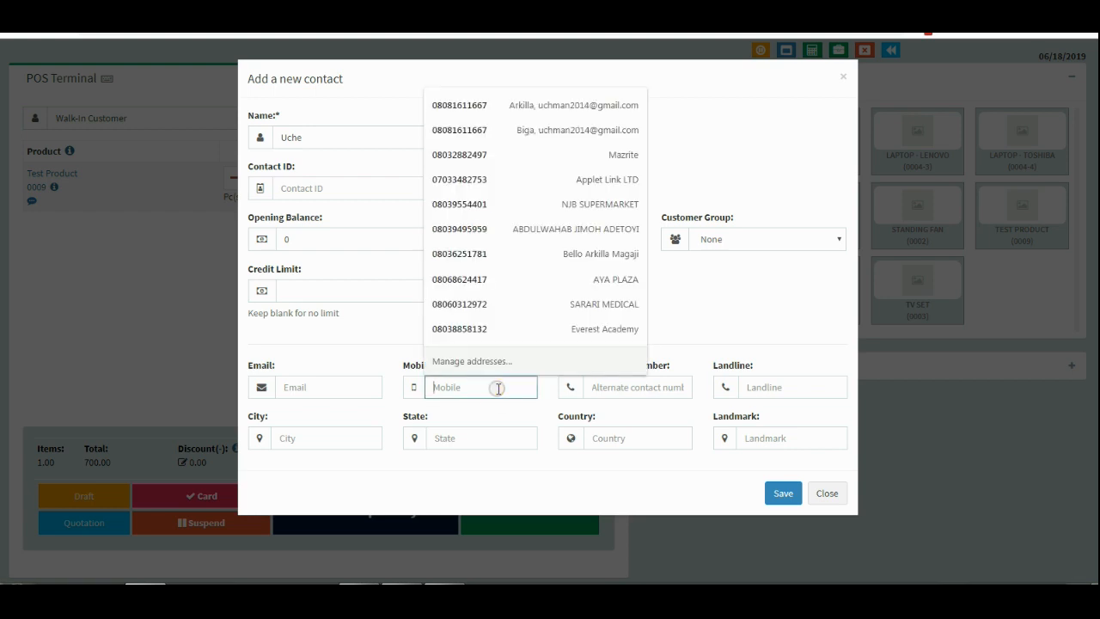
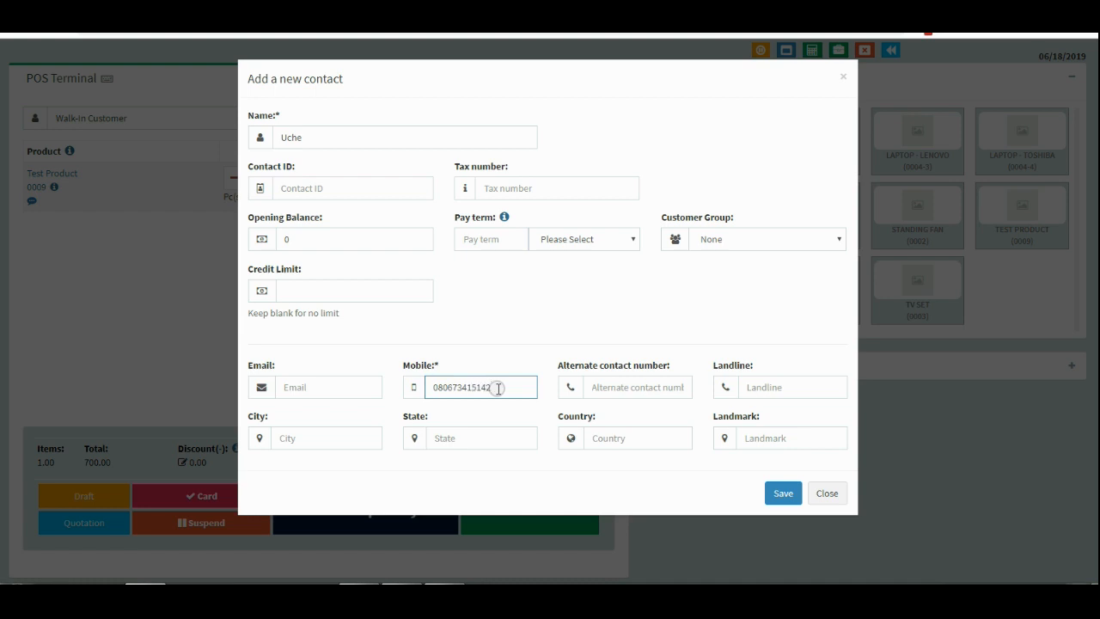
{"action": "left_click", "coordinate": [790, 444]}
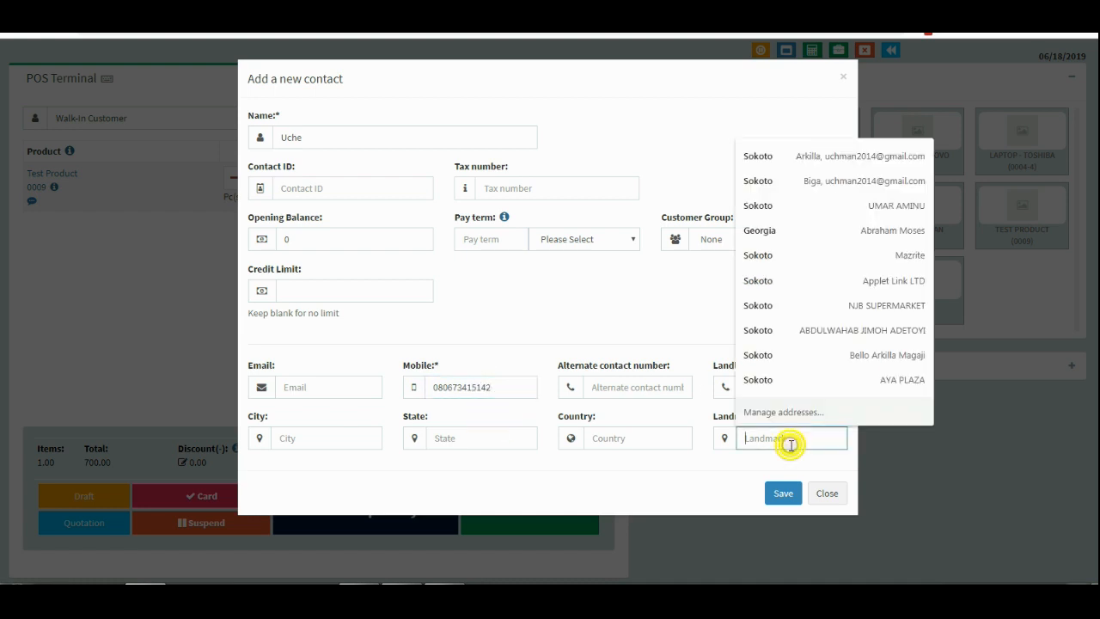
{"action": "type", "text": "arkilla"}
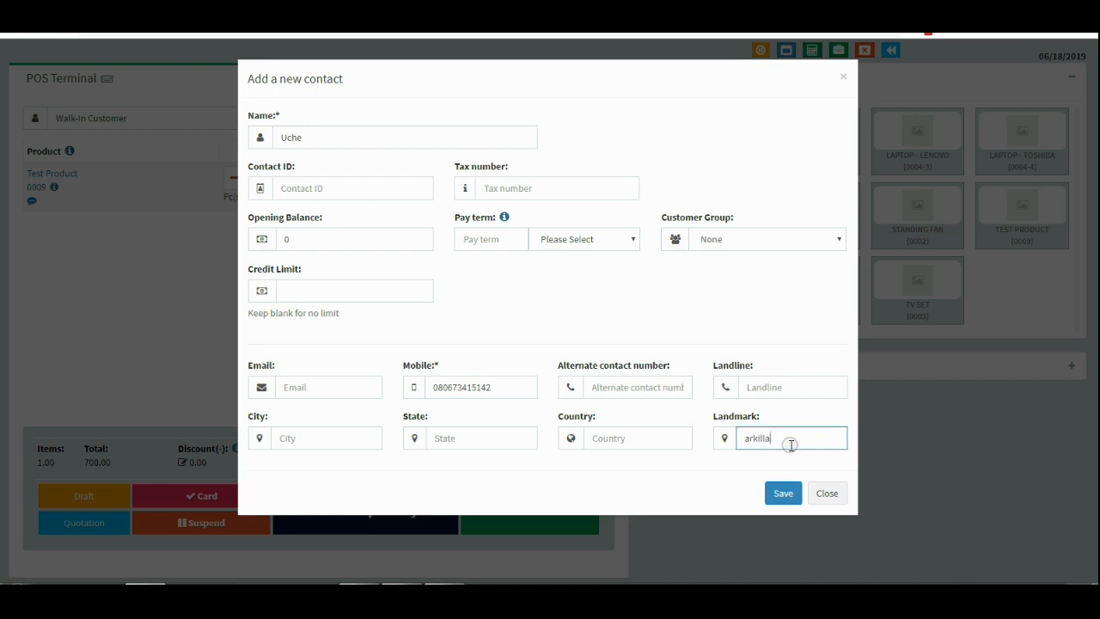
{"action": "type", "text": " sokoto"}
{"action": "left_click", "coordinate": [784, 493]}
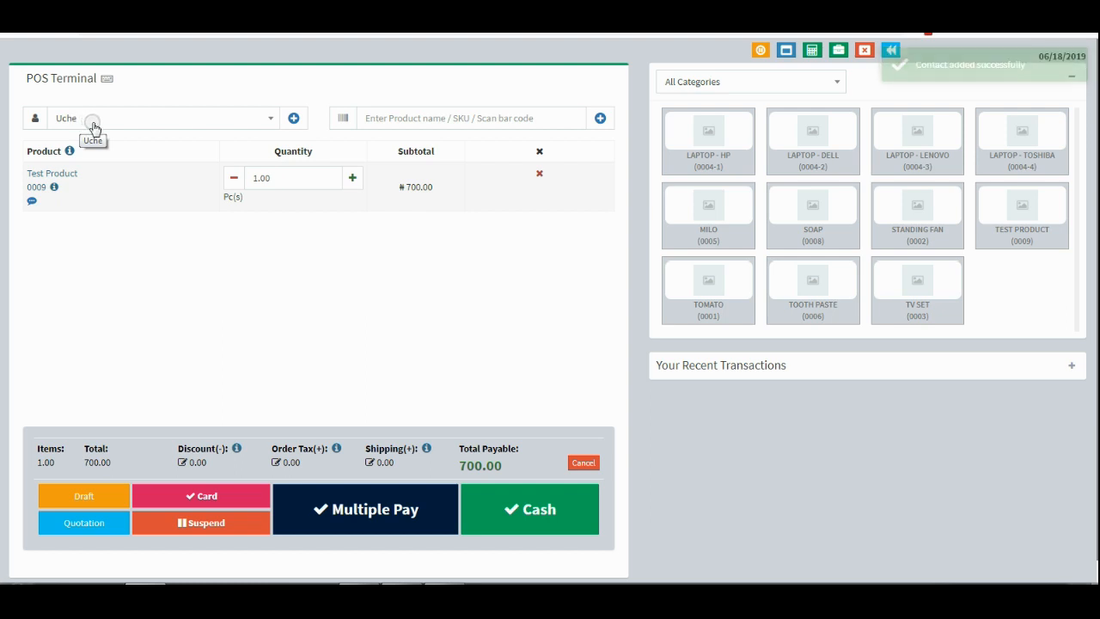
Set the Test Product quantity in the cart to 40.
{"action": "left_click", "coordinate": [270, 178]}
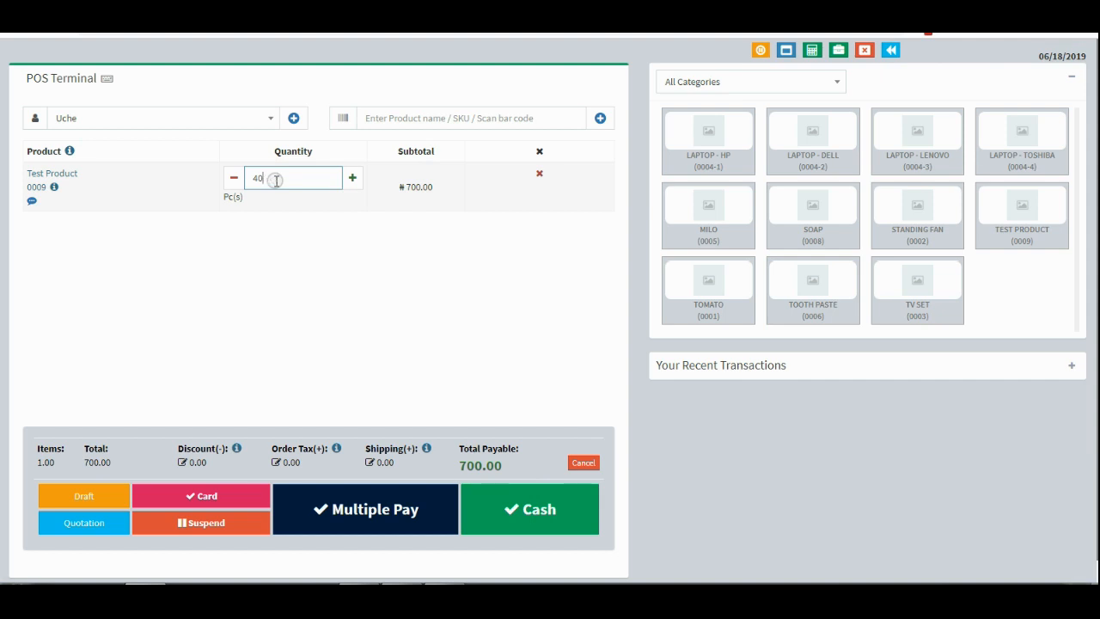
{"action": "type", "text": "40"}
{"action": "left_click", "coordinate": [348, 293]}
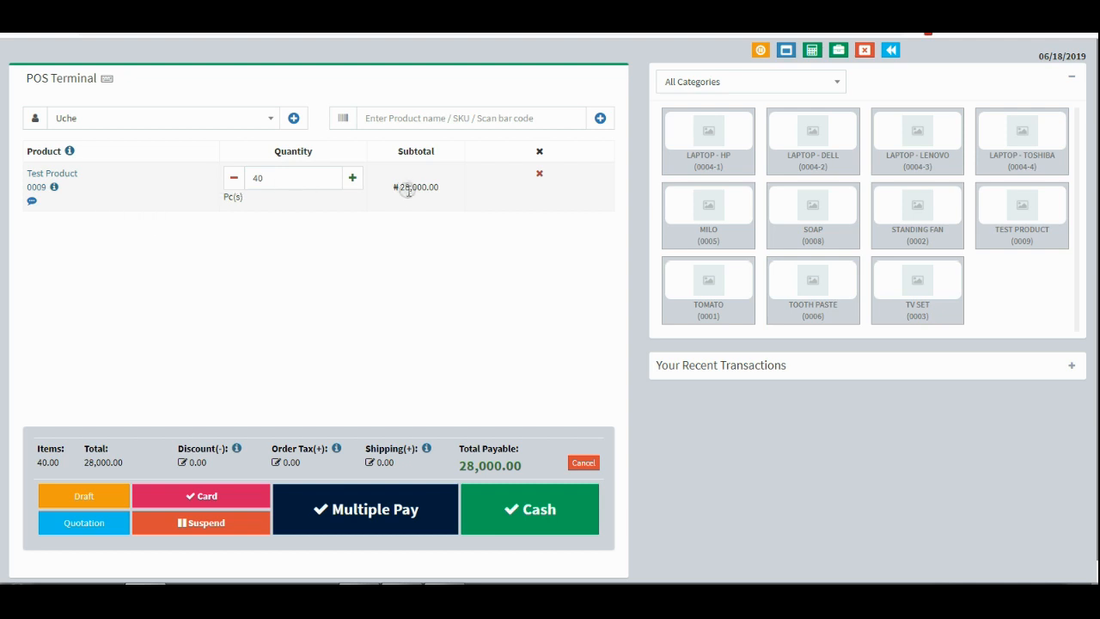
{"action": "left_click", "coordinate": [538, 511]}
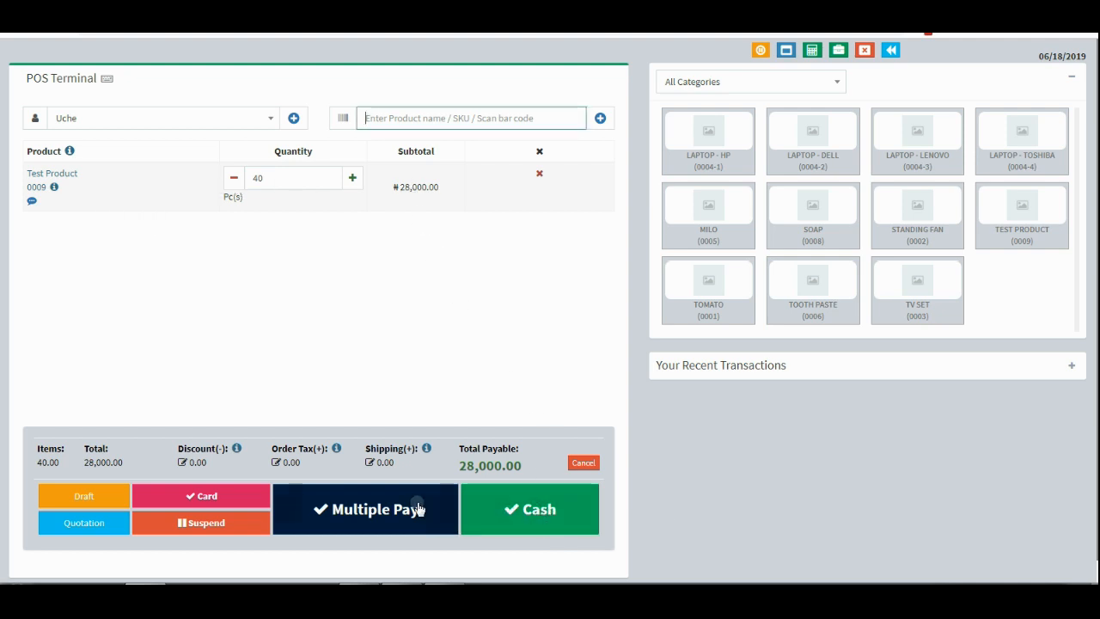
Pay the 28,000.00 total by Bank Transfer and finalize the sale.
{"action": "left_click", "coordinate": [419, 508]}
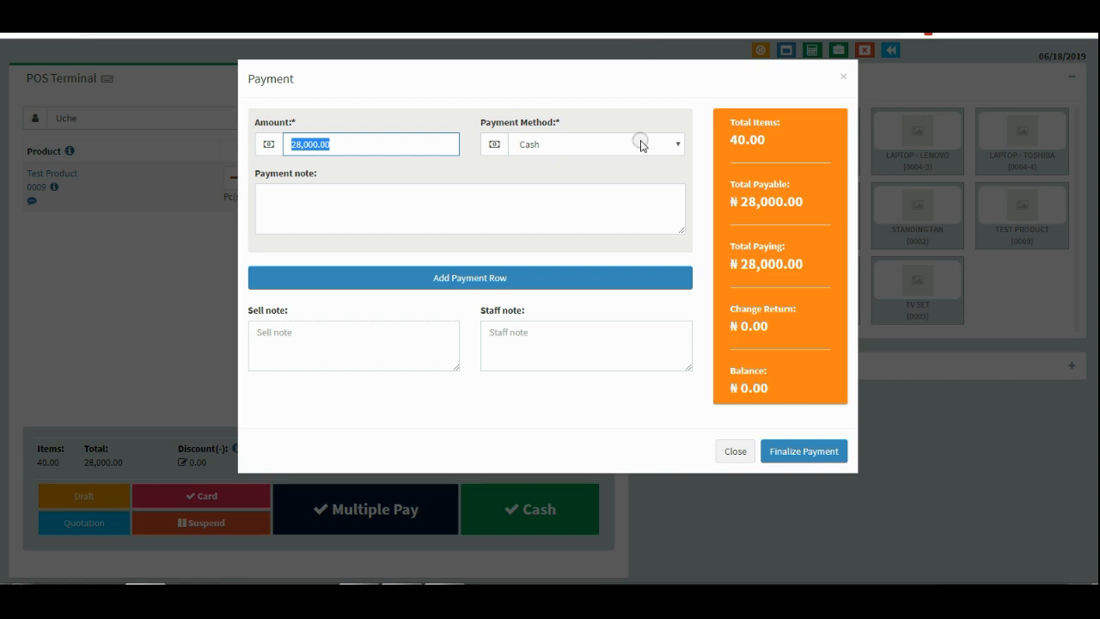
{"action": "left_click", "coordinate": [640, 145]}
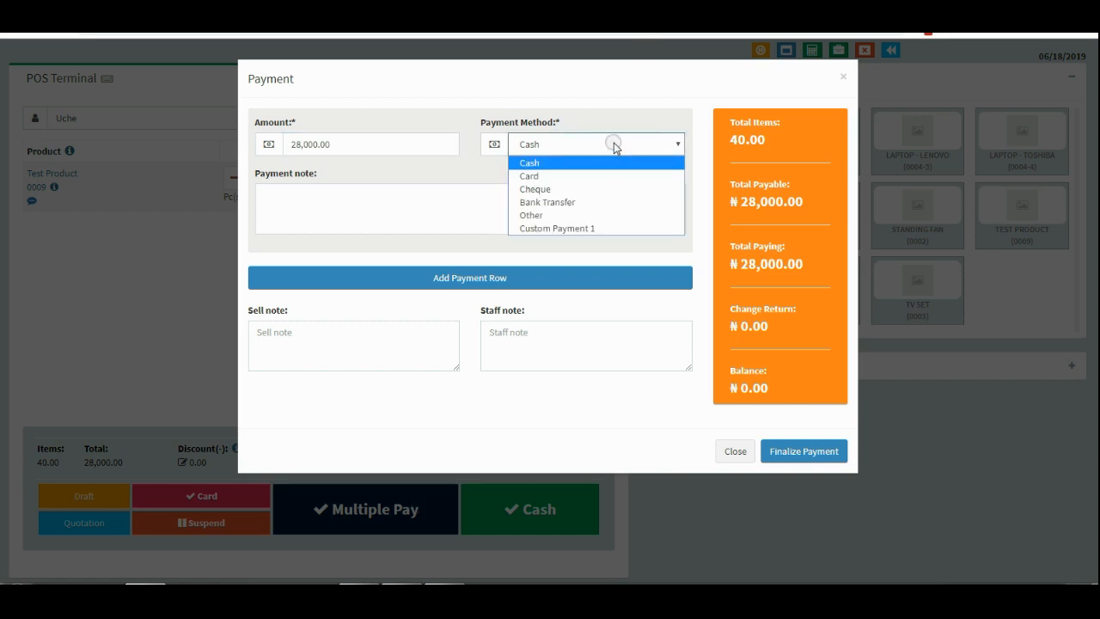
{"action": "left_click", "coordinate": [613, 144]}
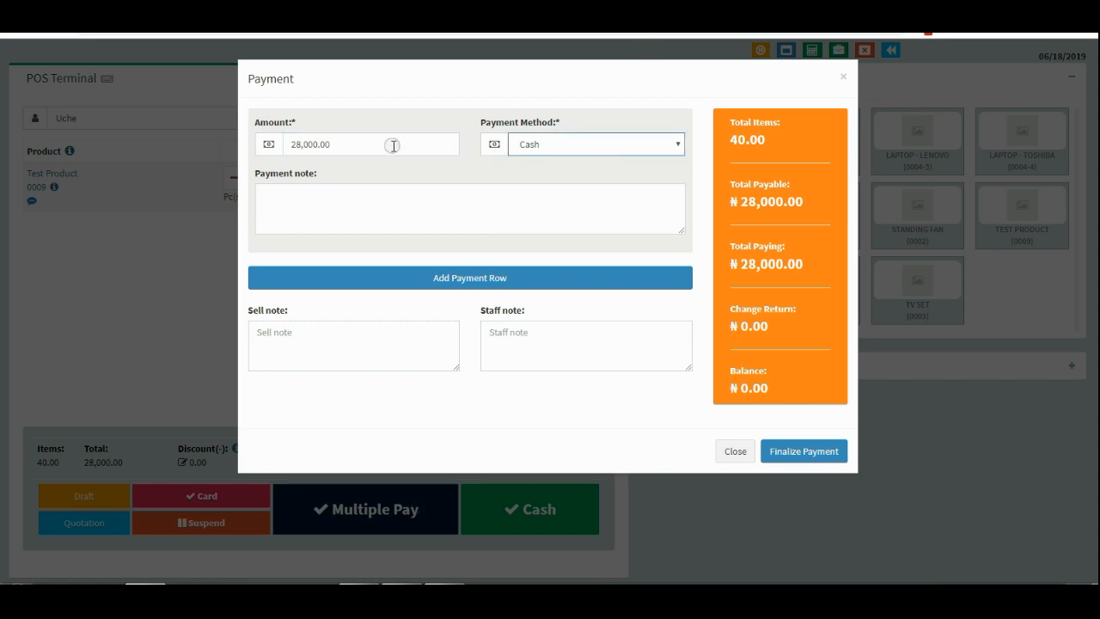
{"action": "left_click", "coordinate": [617, 144]}
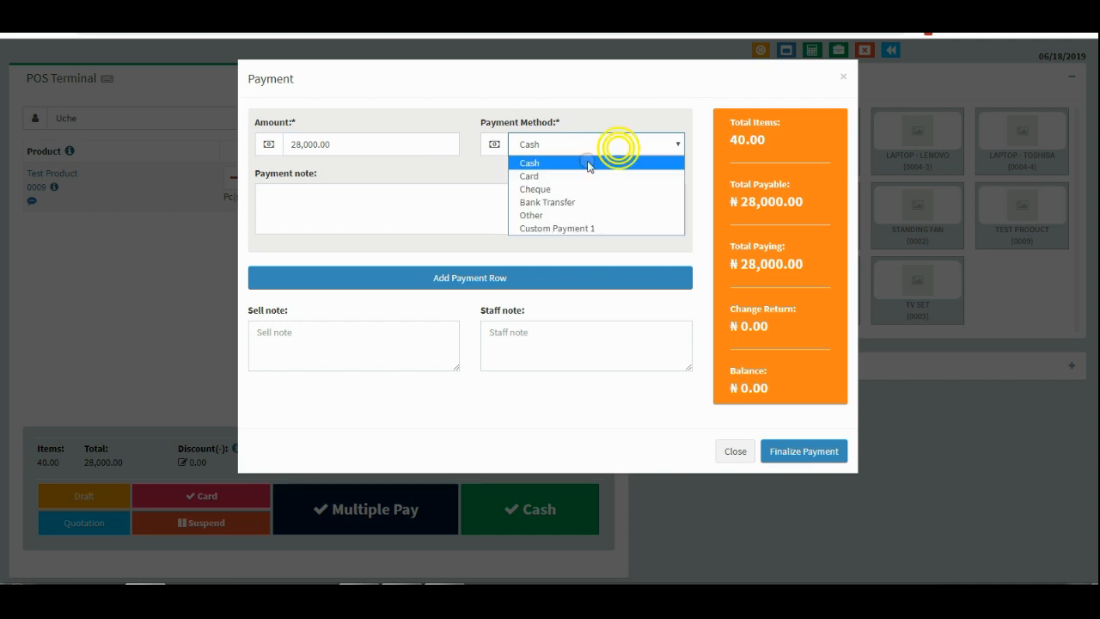
{"action": "left_click", "coordinate": [572, 203]}
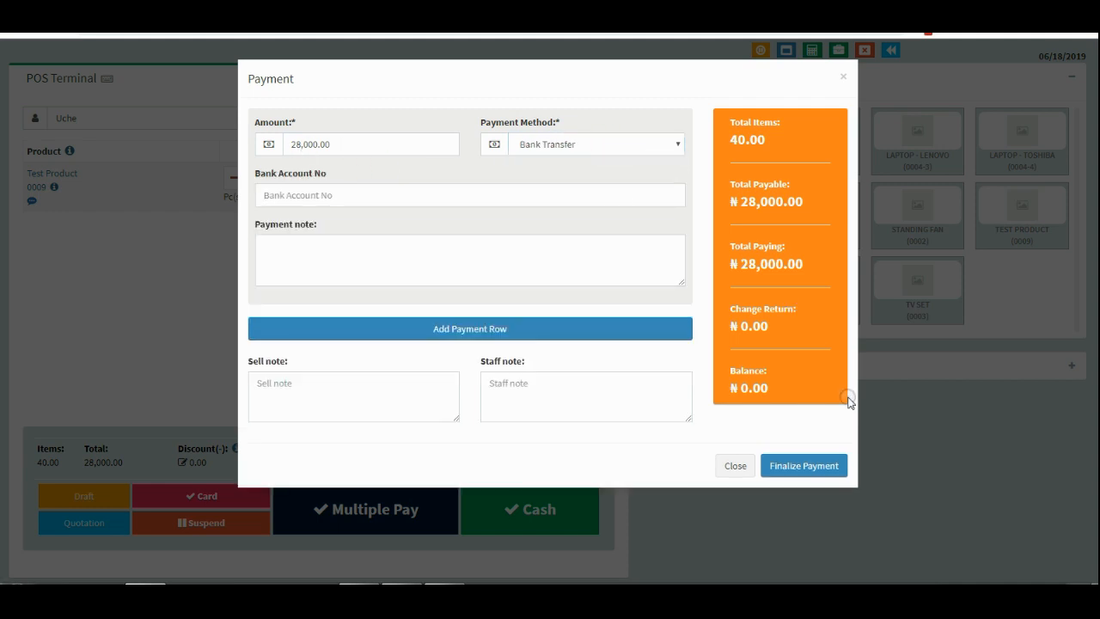
{"action": "left_click", "coordinate": [796, 464]}
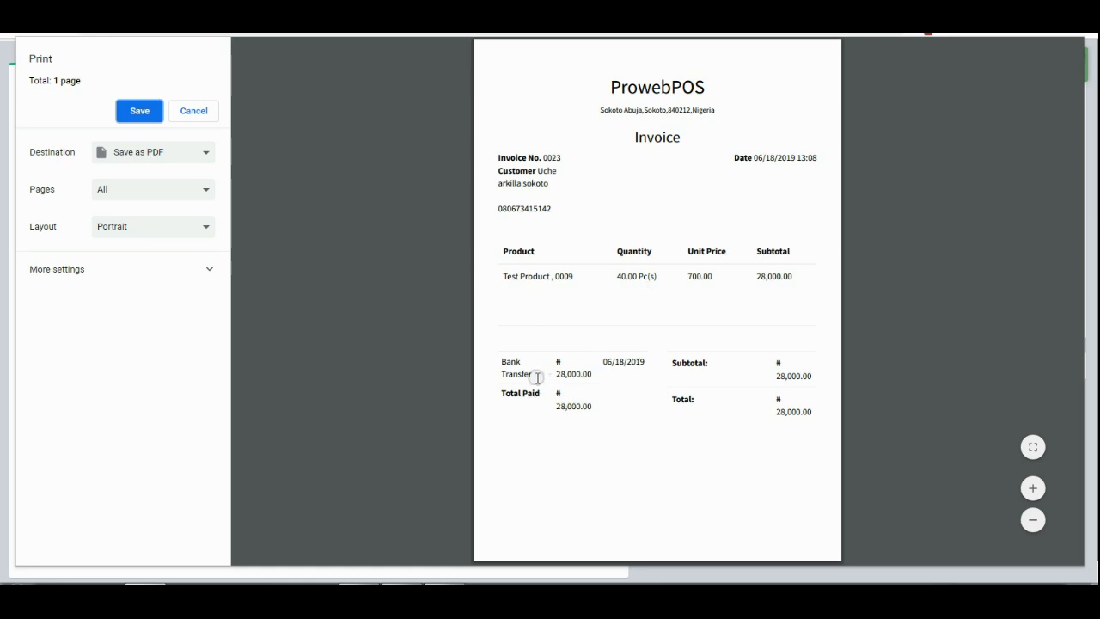
Check invoice 0023's Bank Transfer payment, product code 0009 and 28,000.00 total, then cancel printing.
{"action": "left_click_drag", "start_coordinate": [542, 372], "coordinate": [590, 372]}
{"action": "left_click", "coordinate": [591, 373]}
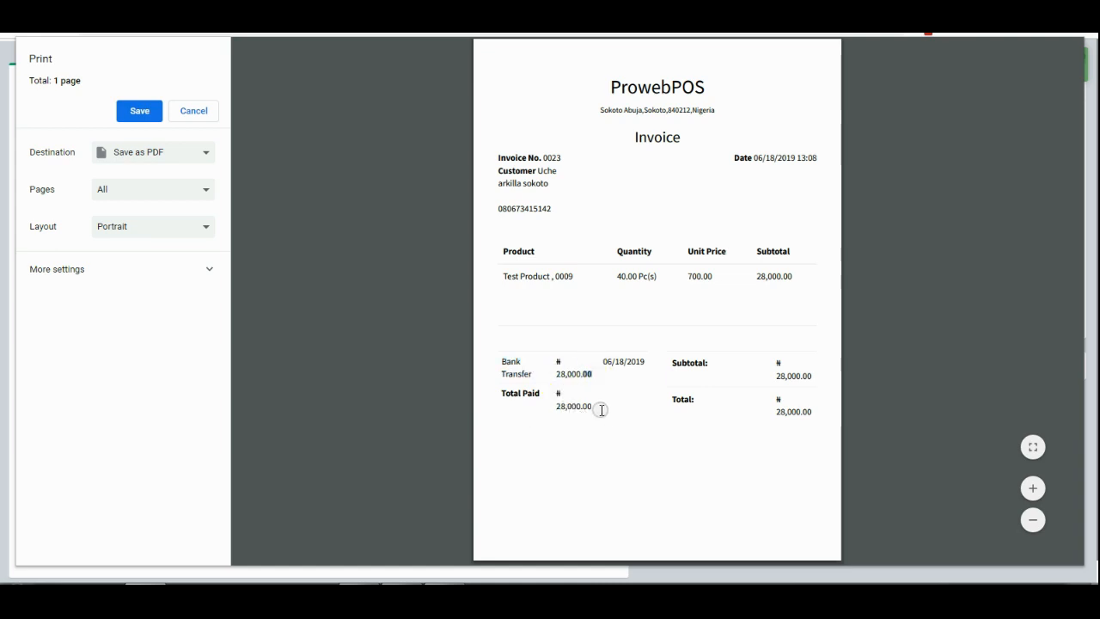
{"action": "left_click_drag", "start_coordinate": [596, 408], "coordinate": [556, 405]}
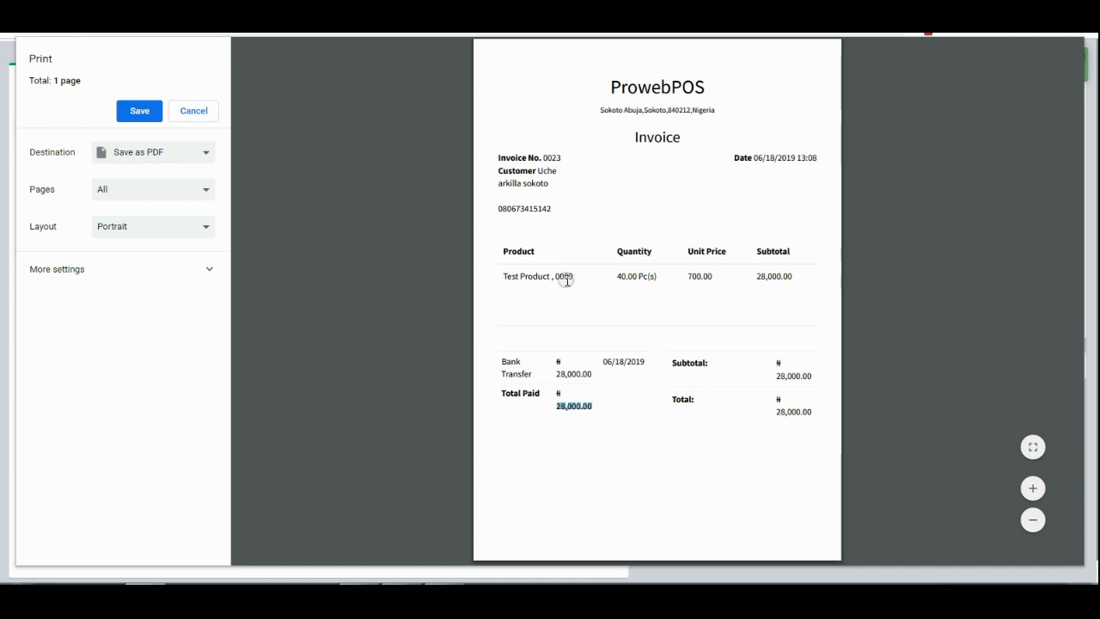
{"action": "left_click_drag", "start_coordinate": [557, 277], "coordinate": [575, 277]}
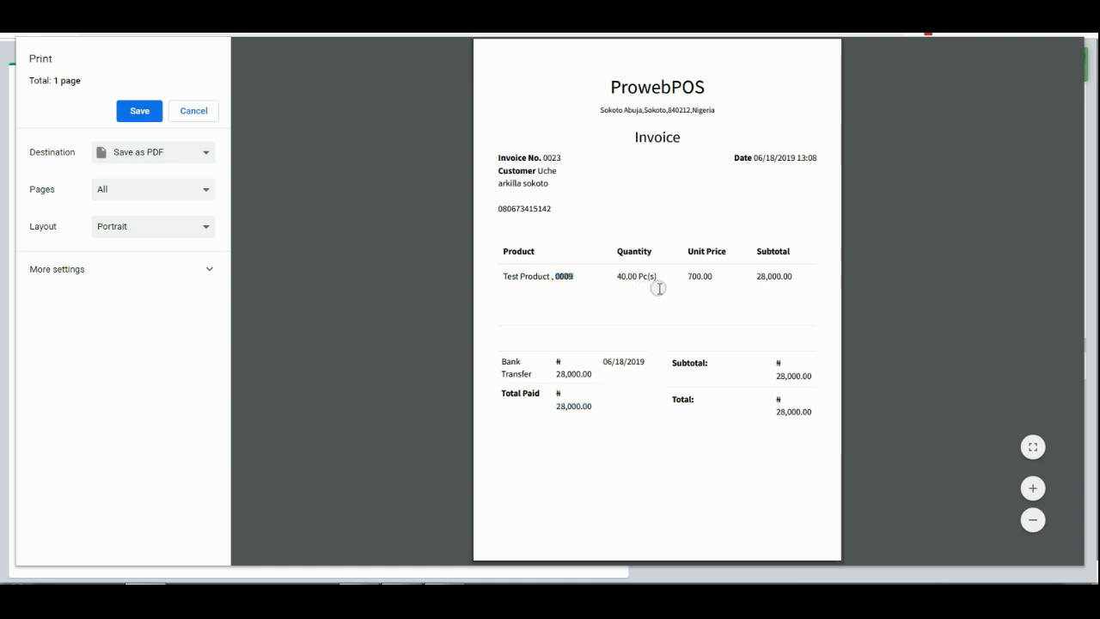
{"action": "left_click", "coordinate": [631, 275]}
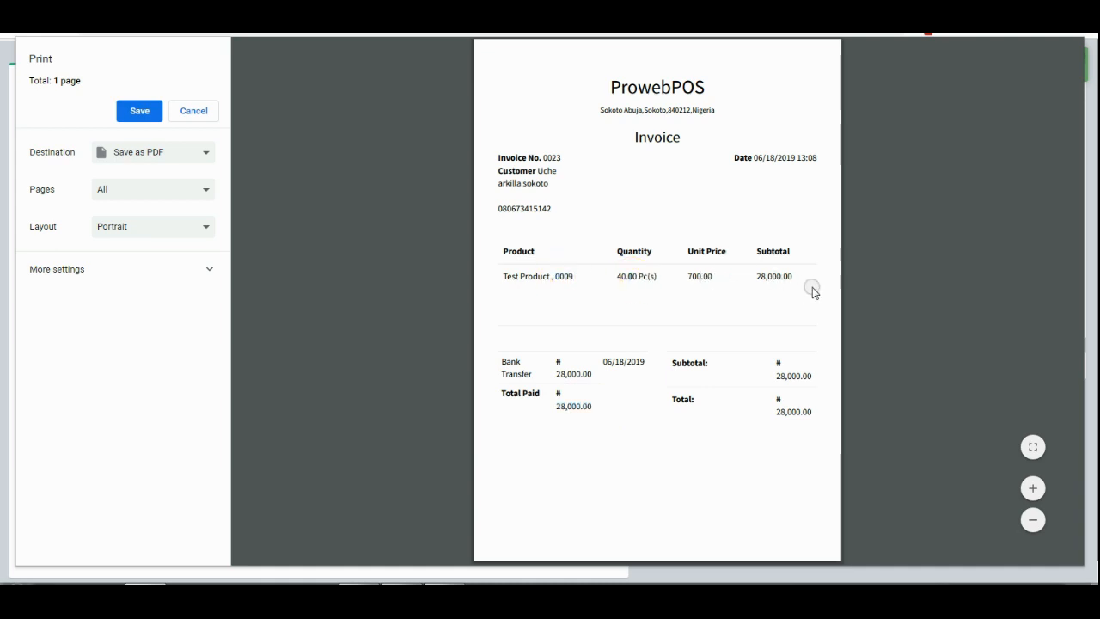
{"action": "left_click_drag", "start_coordinate": [777, 412], "coordinate": [796, 410]}
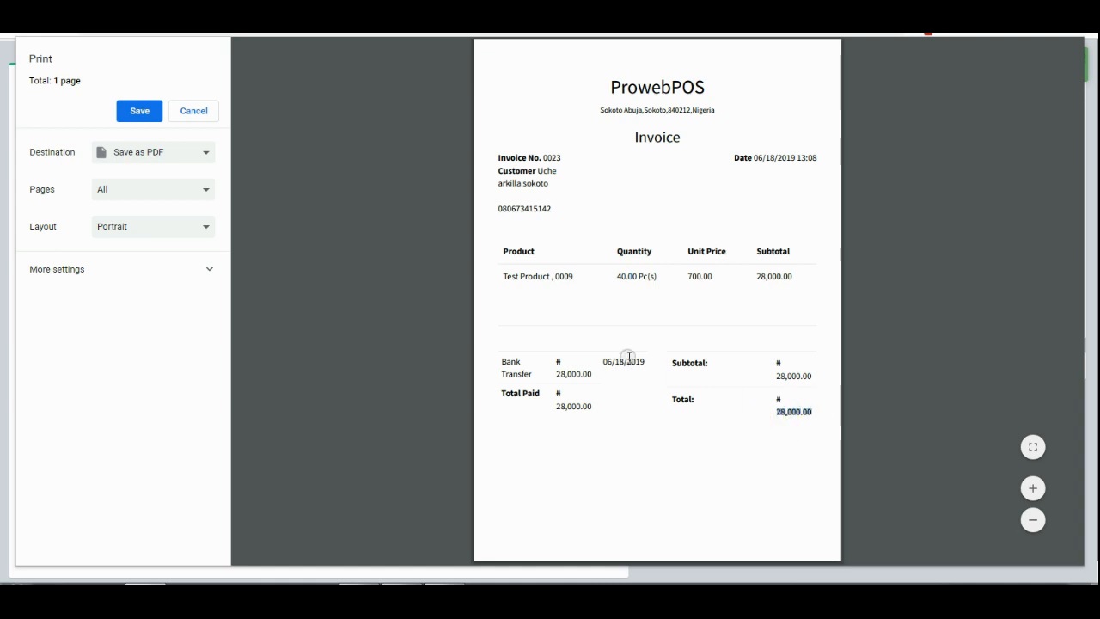
{"action": "left_click", "coordinate": [192, 113]}
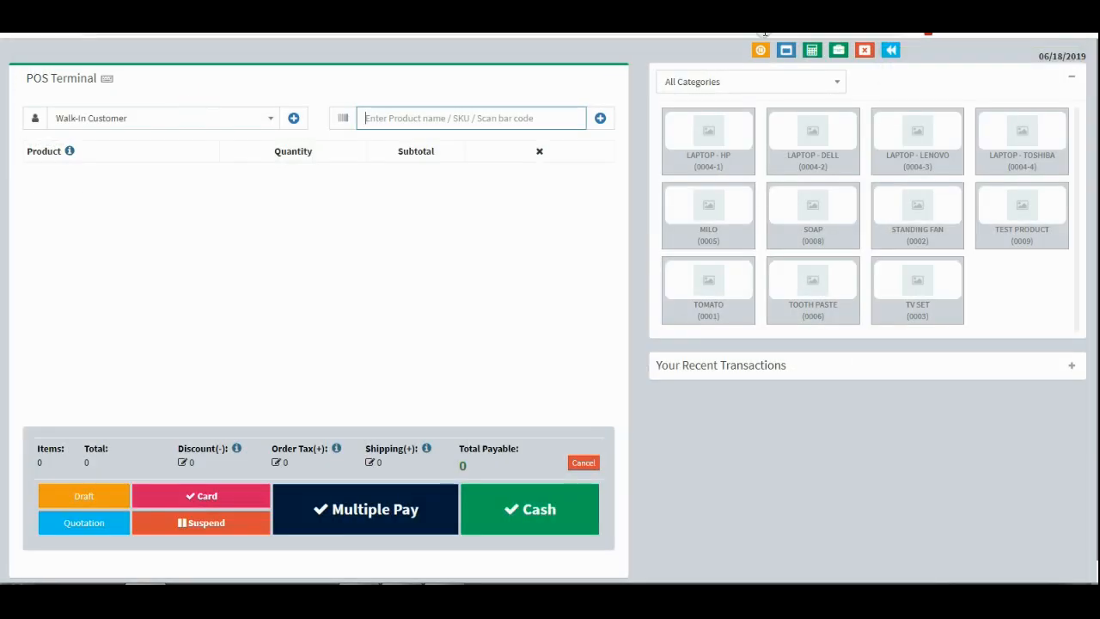
Return to the List POS page showing invoice 0023 paid at 28,000.00, then expand Reports.
{"action": "left_click", "coordinate": [891, 50]}
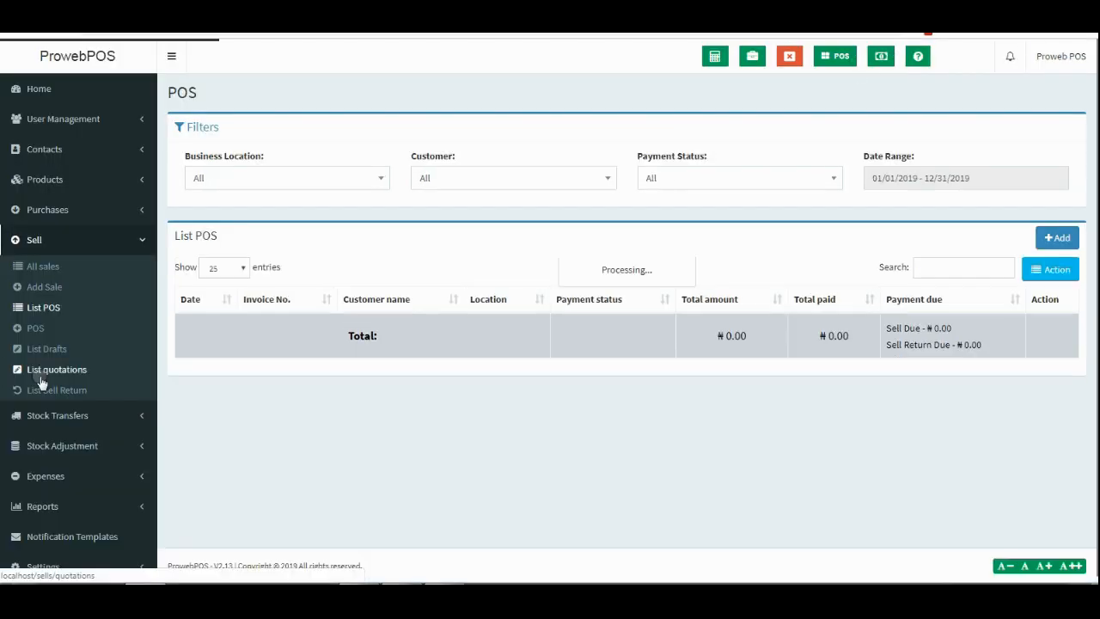
{"action": "scroll", "coordinate": [41, 382], "scroll_direction": "down", "scroll_amount": 3}
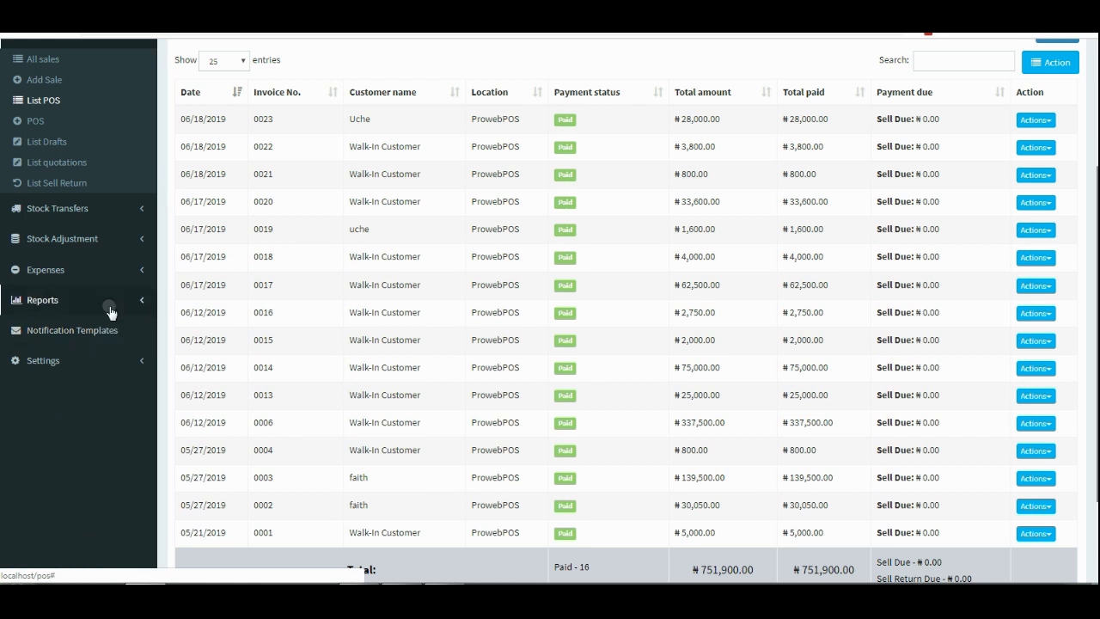
{"action": "left_click", "coordinate": [110, 308]}
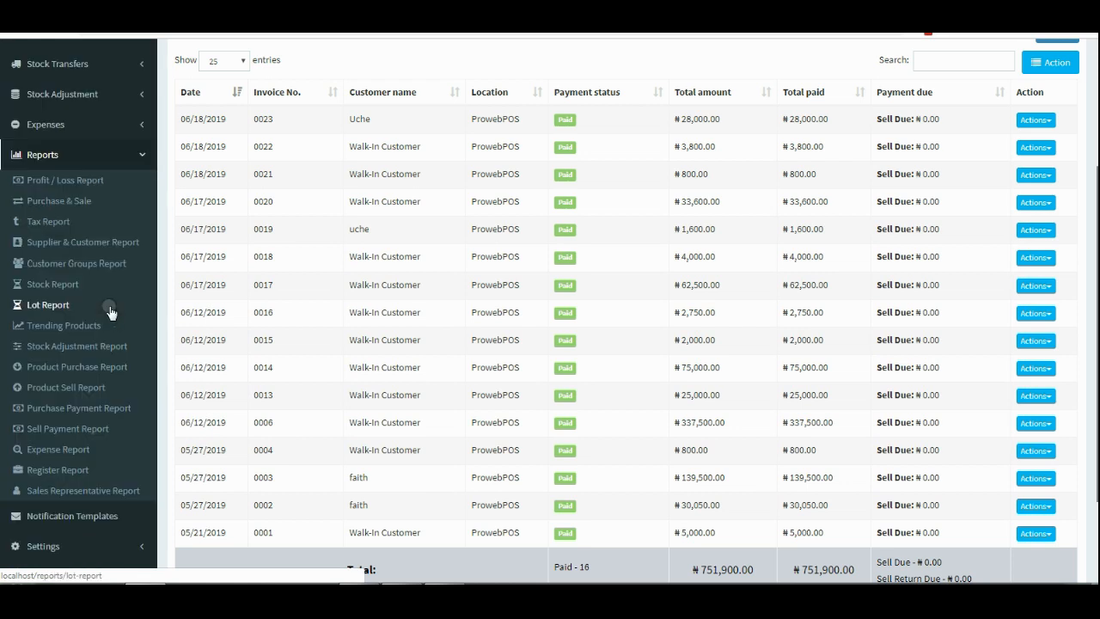
Open the Stock Report and search it for 'test pr'.
{"action": "left_click", "coordinate": [66, 285]}
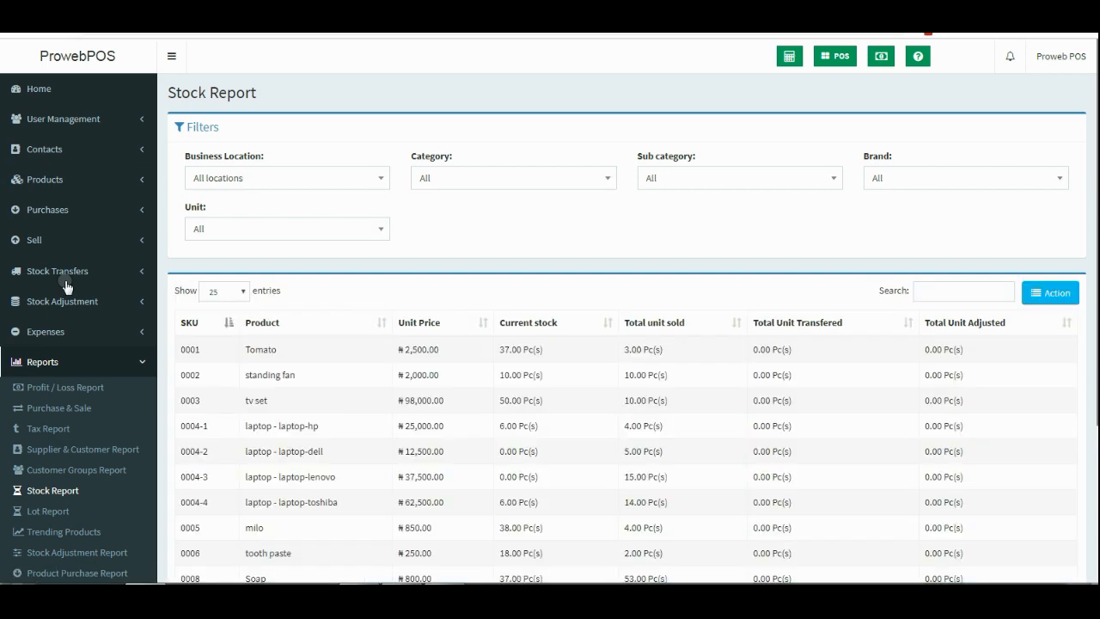
{"action": "left_click", "coordinate": [953, 294]}
{"action": "type", "text": "test"}
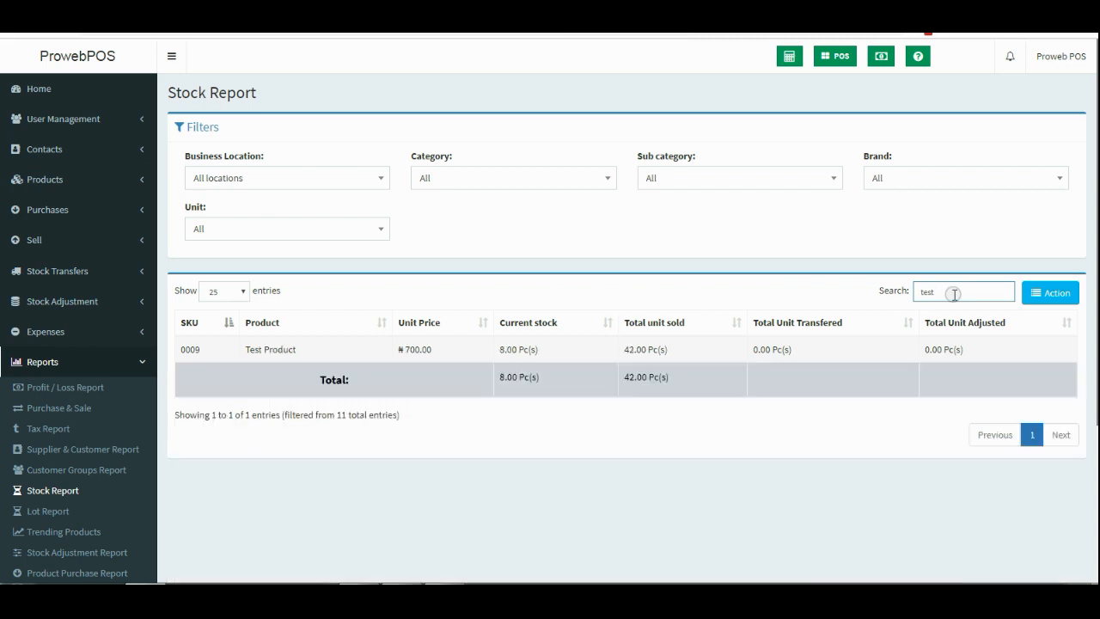
{"action": "type", "text": " pr"}
{"action": "left_click", "coordinate": [499, 348]}
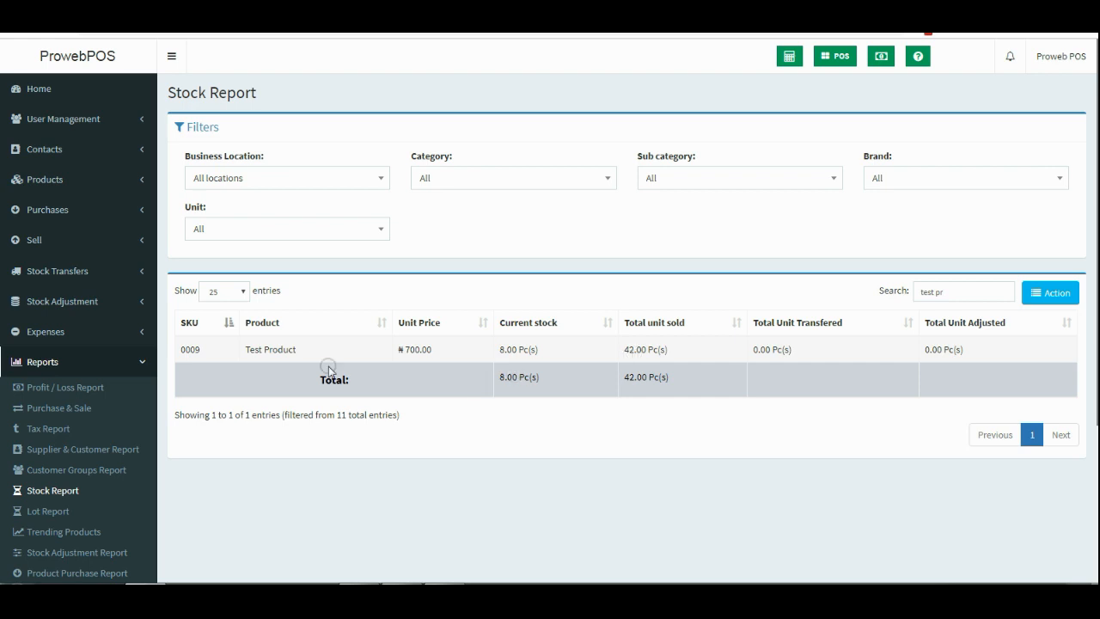
{"action": "left_click", "coordinate": [134, 367]}
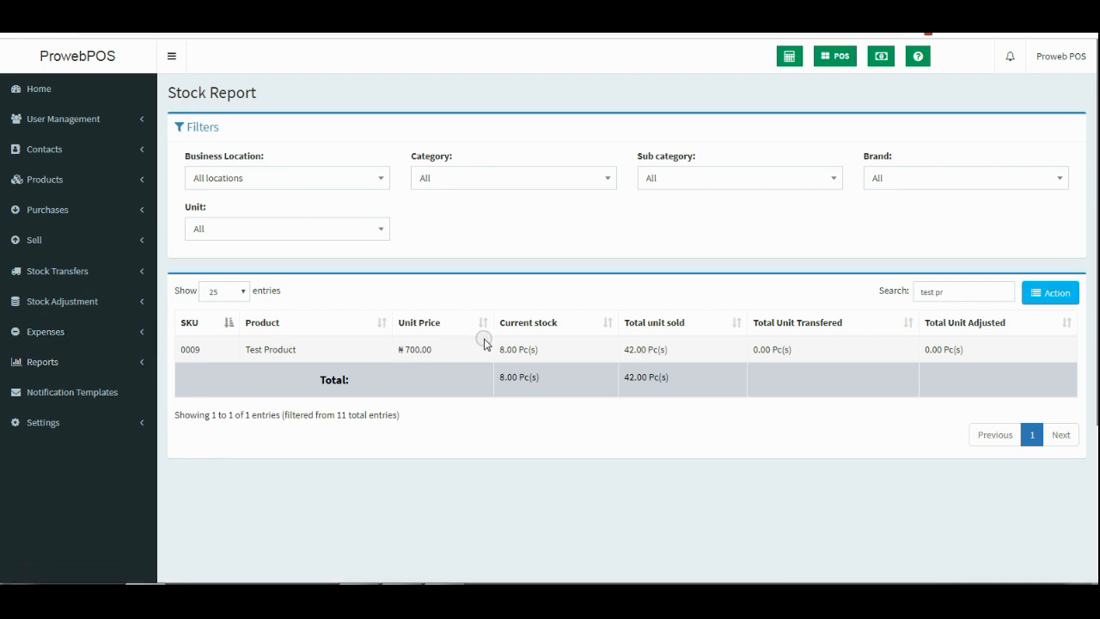
Confirm Test Product's 8.00 current stock, then expand the Purchases section.
{"action": "left_click_drag", "start_coordinate": [498, 350], "coordinate": [543, 355]}
{"action": "left_click", "coordinate": [512, 350]}
{"action": "left_click_drag", "start_coordinate": [540, 352], "coordinate": [498, 355]}
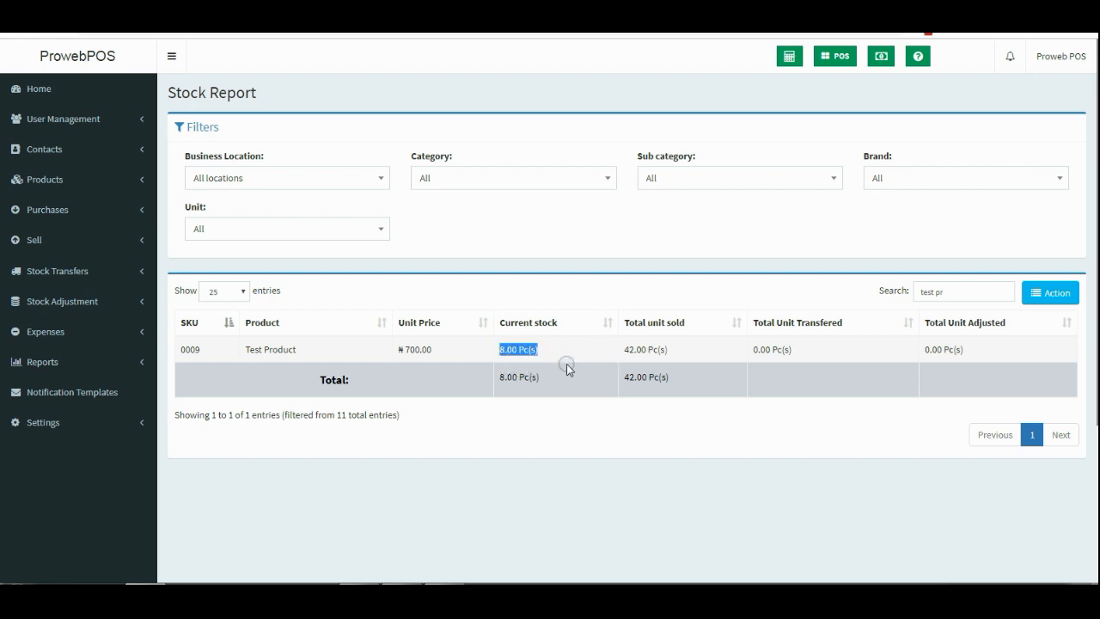
{"action": "left_click", "coordinate": [112, 210]}
{"action": "left_click_drag", "start_coordinate": [113, 211], "coordinate": [140, 211]}
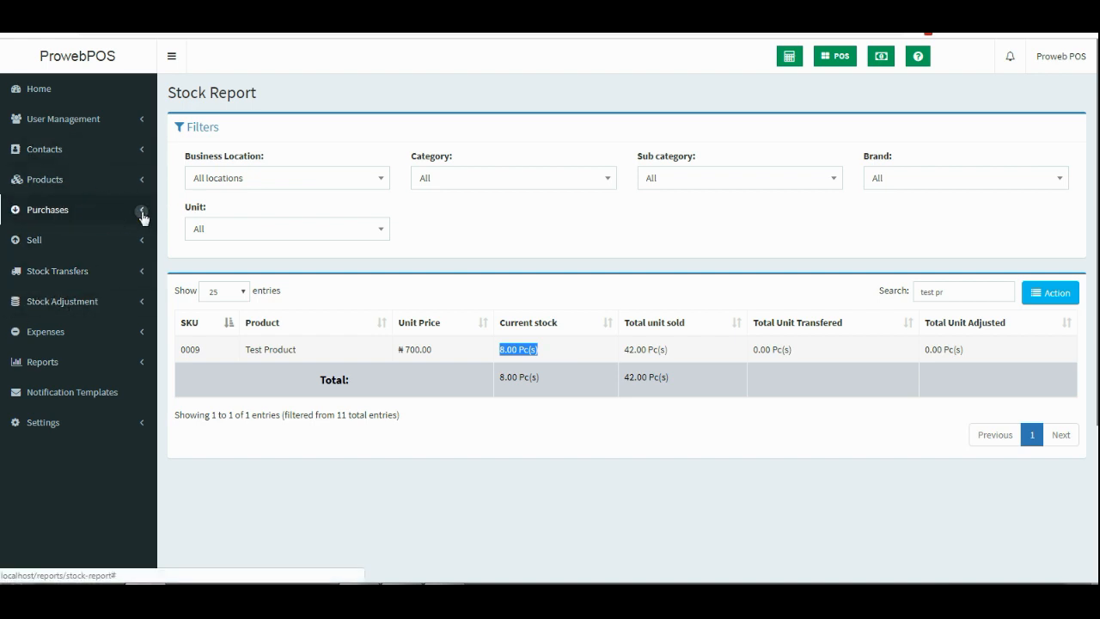
{"action": "left_click", "coordinate": [140, 212]}
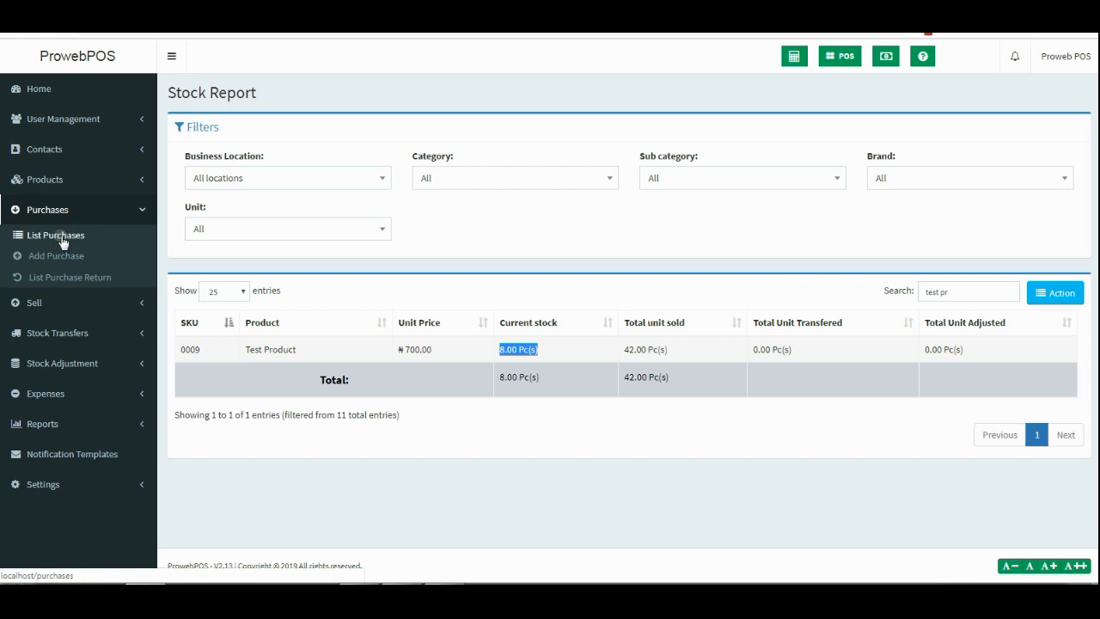
Start a new purchase and enter the new supplier contact's name, capitalising the surname.
{"action": "left_click", "coordinate": [61, 256]}
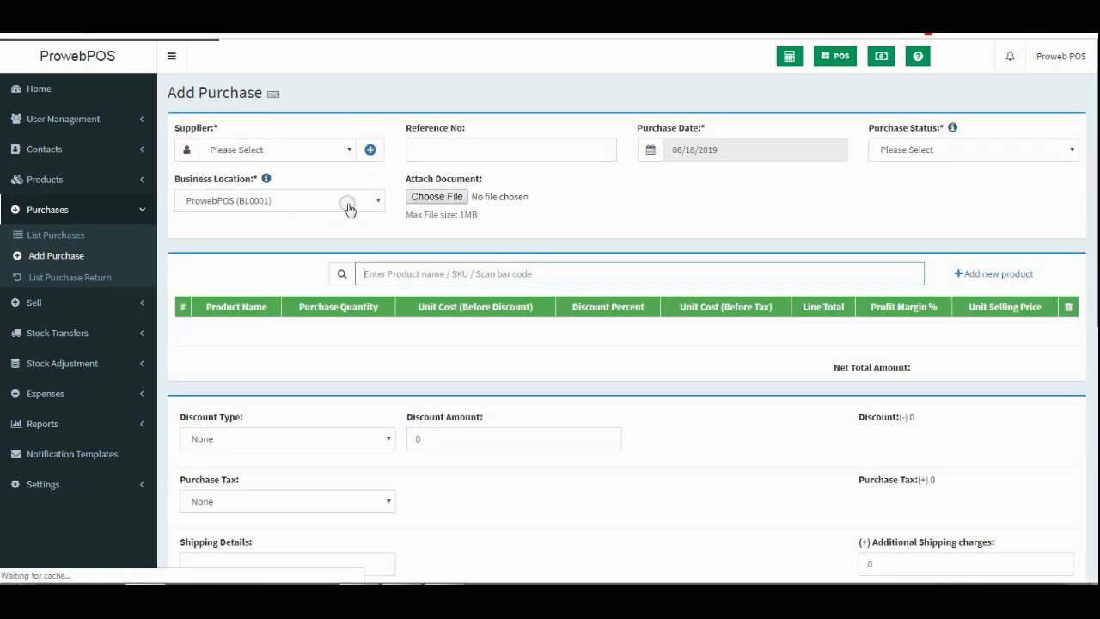
{"action": "left_click", "coordinate": [371, 152]}
{"action": "left_click", "coordinate": [342, 134]}
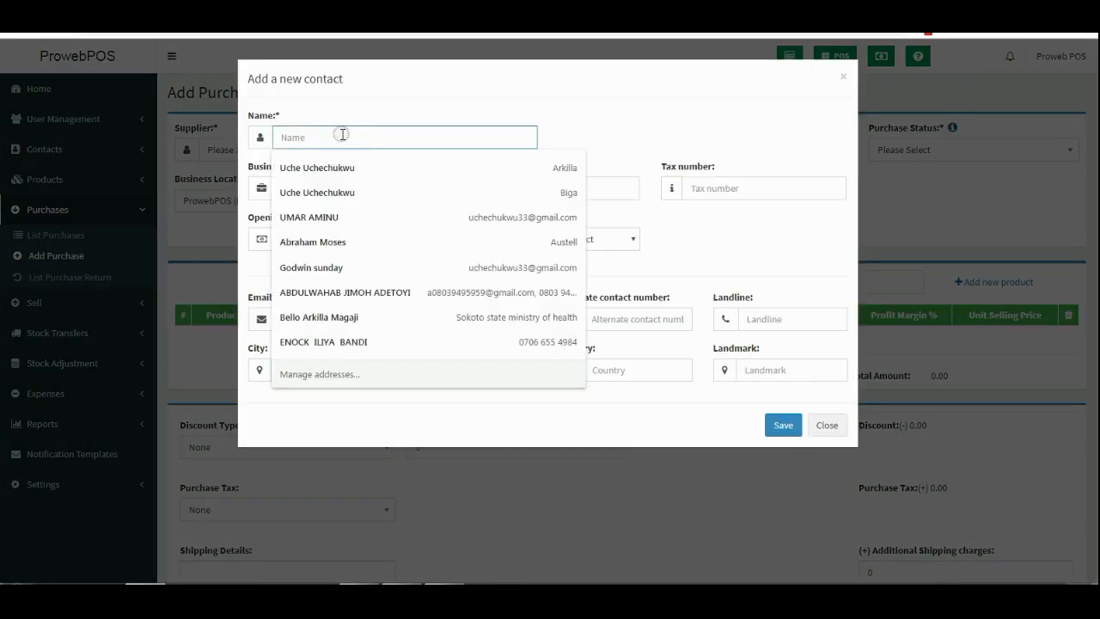
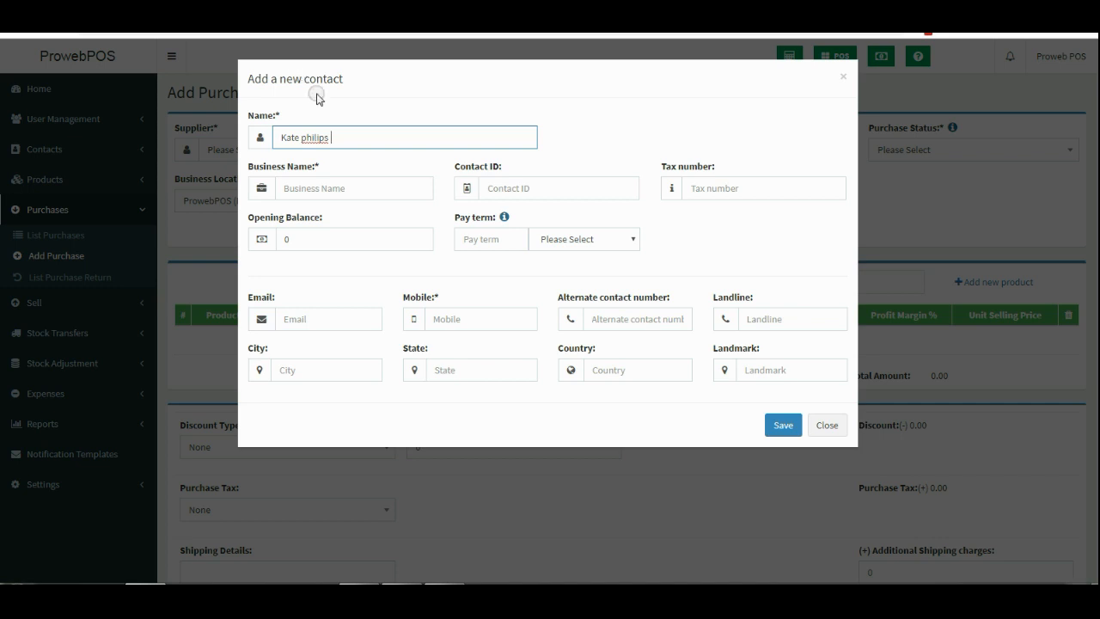
{"action": "triple_click", "coordinate": [313, 136]}
{"action": "right_click", "coordinate": [312, 136]}
{"action": "left_click", "coordinate": [313, 136]}
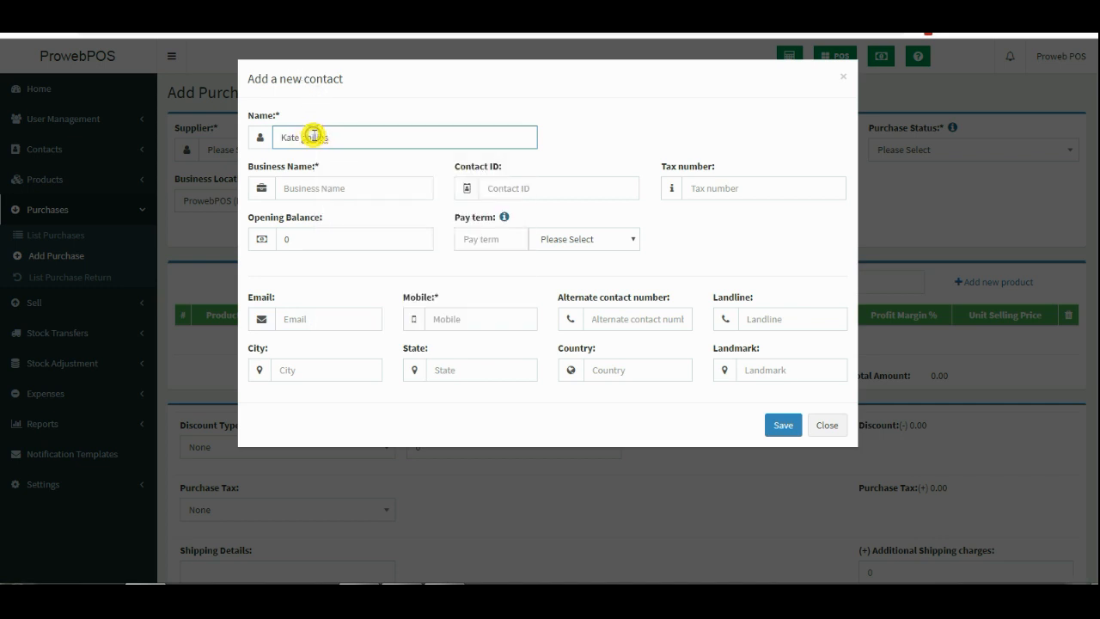
{"action": "right_click", "coordinate": [314, 138]}
{"action": "left_click", "coordinate": [341, 146]}
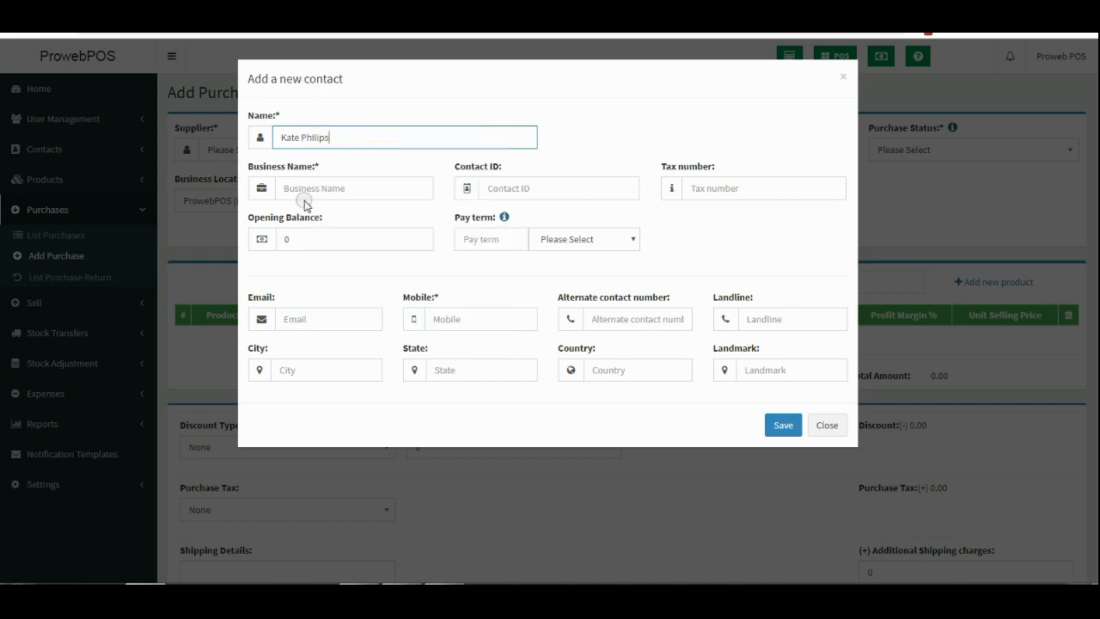
Fill in business name Global Ventures and the supplier's mobile number, then save the contact.
{"action": "left_click", "coordinate": [334, 191]}
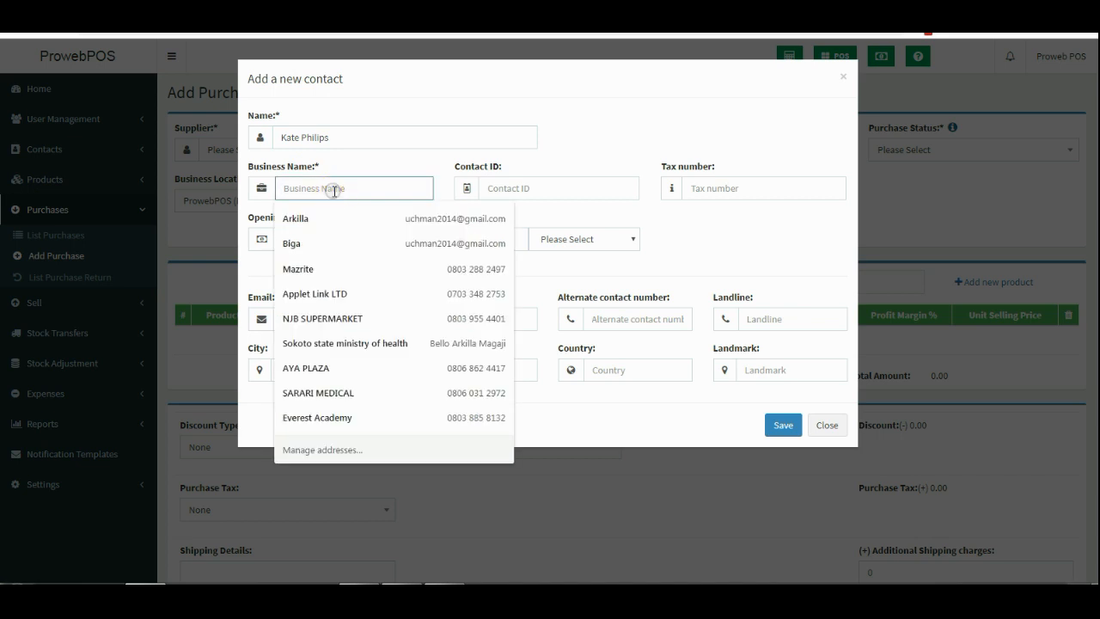
{"action": "type", "text": "Global Ventures"}
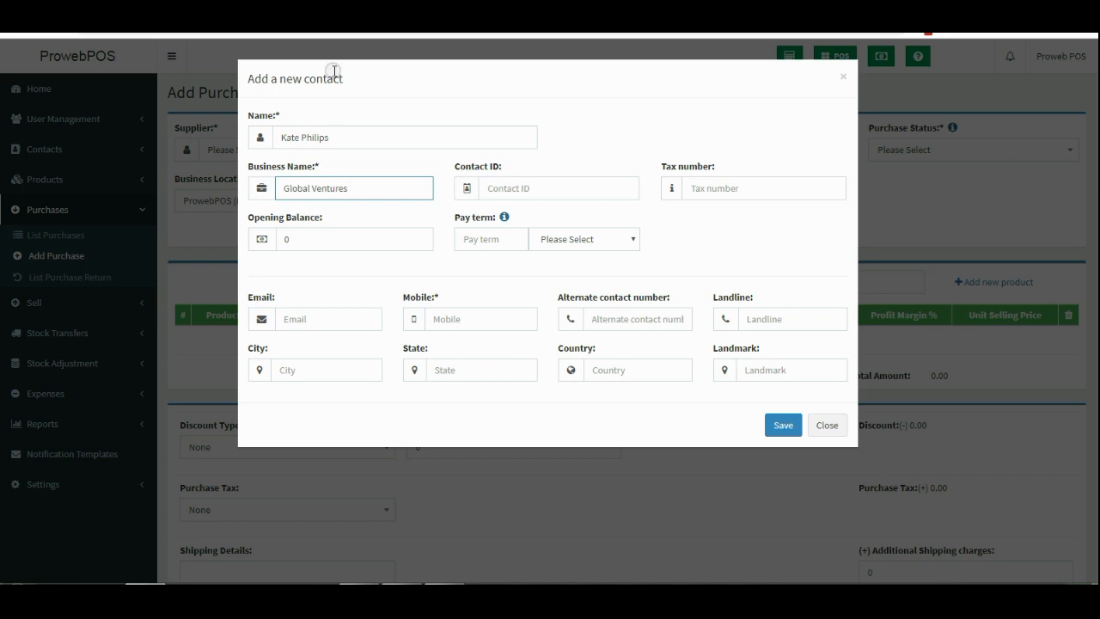
{"action": "left_click", "coordinate": [490, 316]}
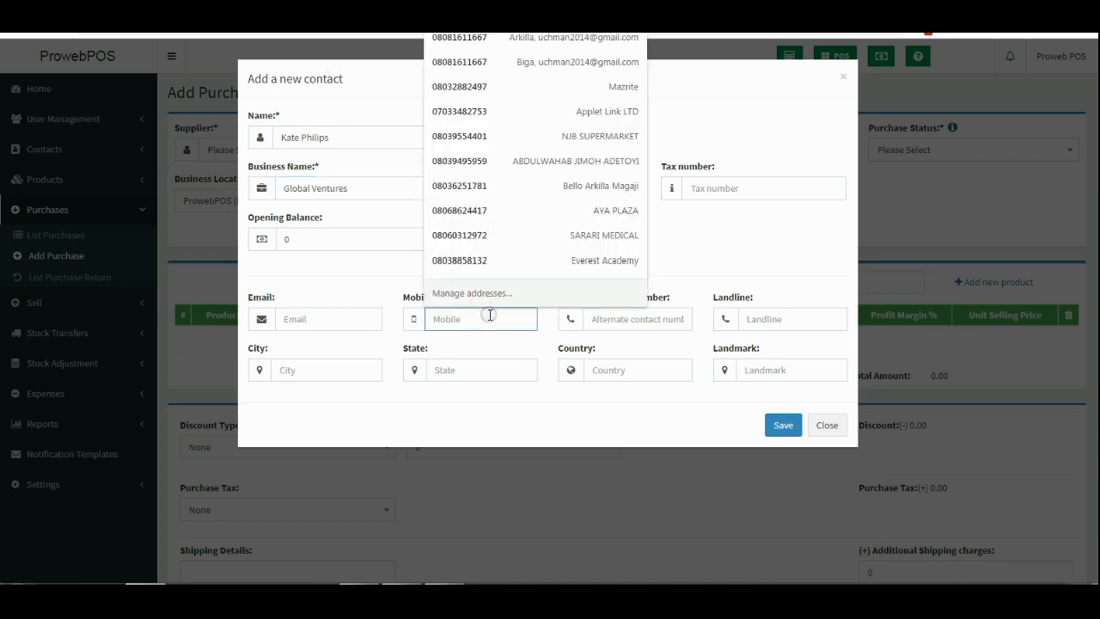
{"action": "type", "text": "94848784"}
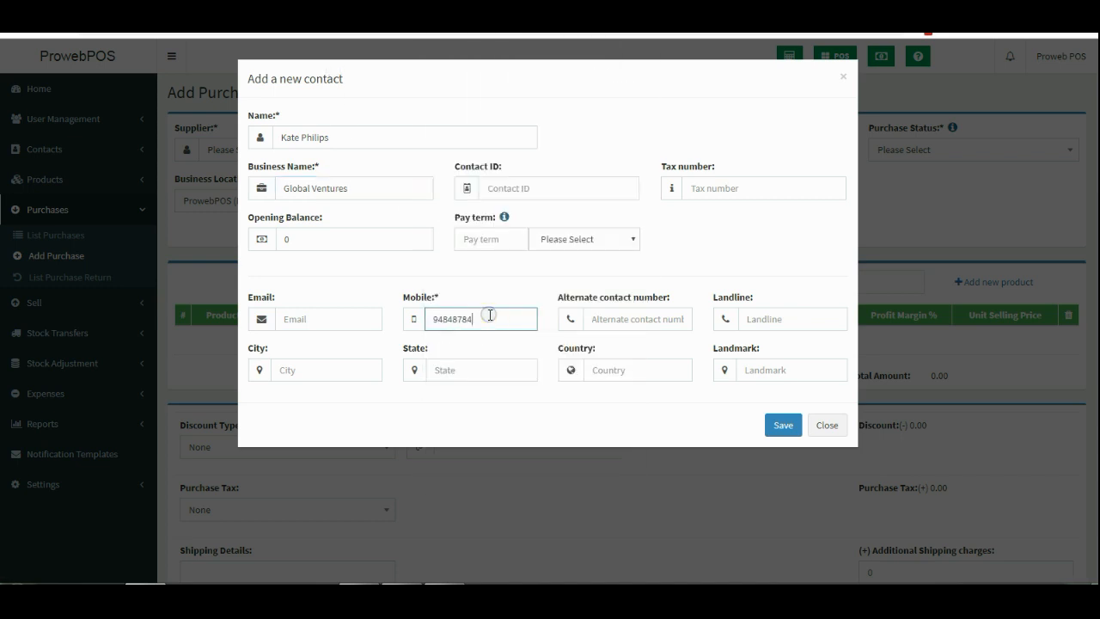
{"action": "key", "text": "BackSpace"}
{"action": "key", "text": "BackSpace"}
{"action": "key", "text": "BackSpace"}
{"action": "key", "text": "BackSpace"}
{"action": "key", "text": "BackSpace"}
{"action": "key", "text": "BackSpace"}
{"action": "key", "text": "BackSpace"}
{"action": "type", "text": "0904"}
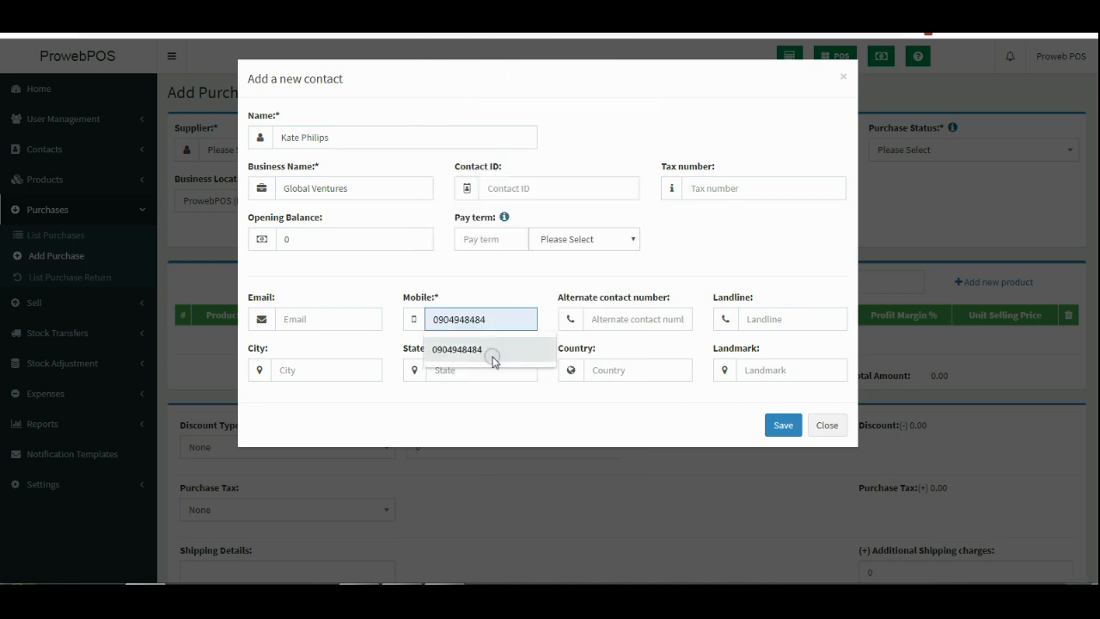
{"action": "left_click", "coordinate": [491, 352]}
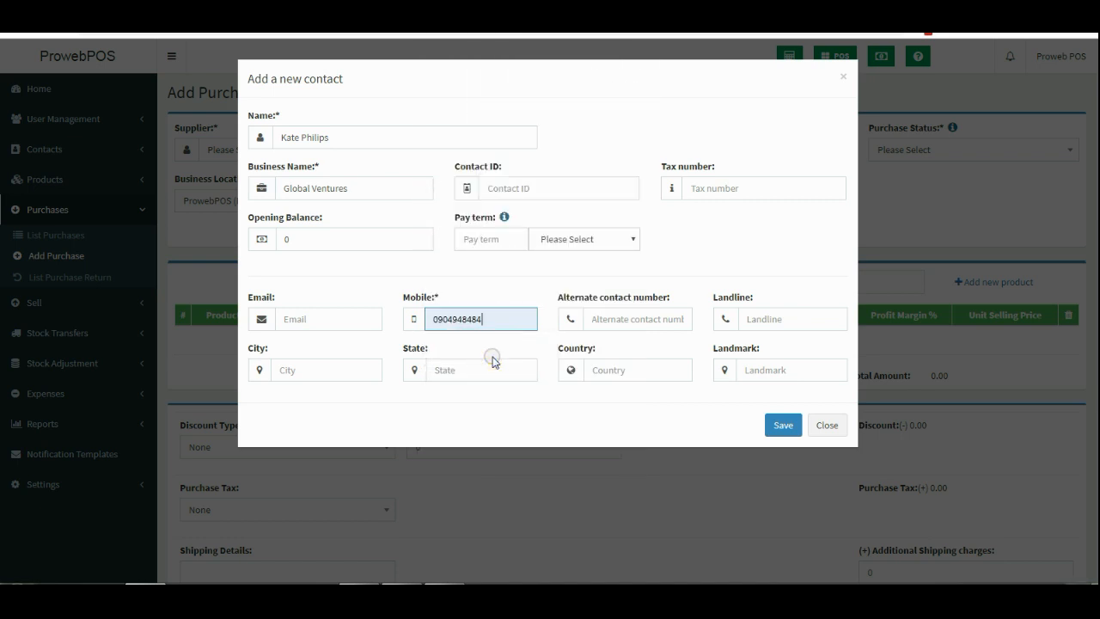
{"action": "left_click", "coordinate": [782, 424]}
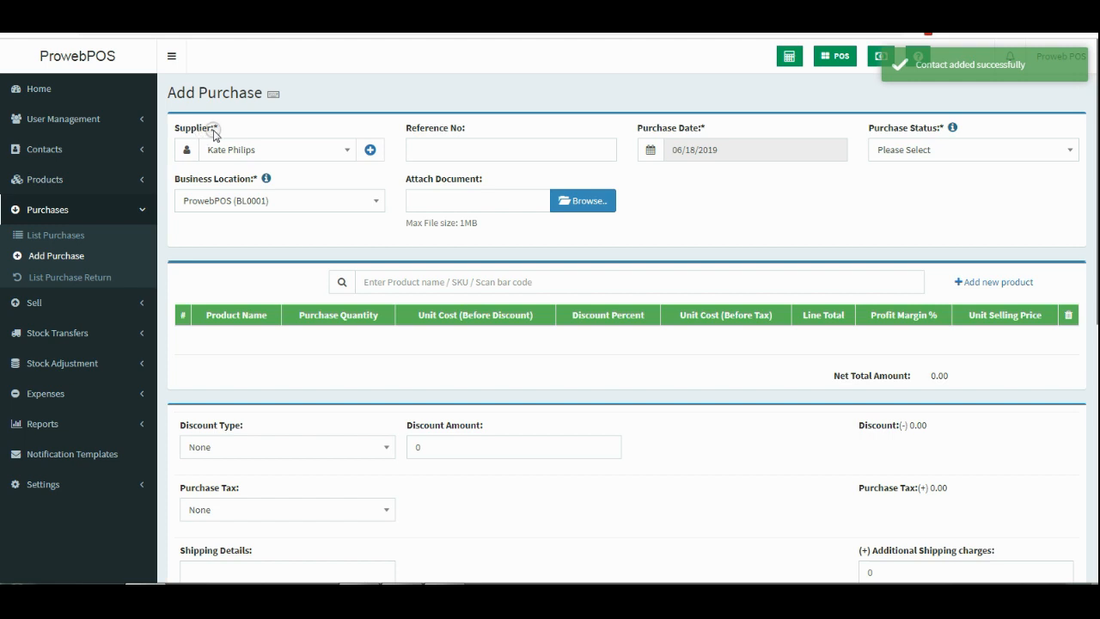
Search 'test' and add Test Product to the purchase with quantity 32.
{"action": "left_click_drag", "start_coordinate": [216, 129], "coordinate": [185, 127]}
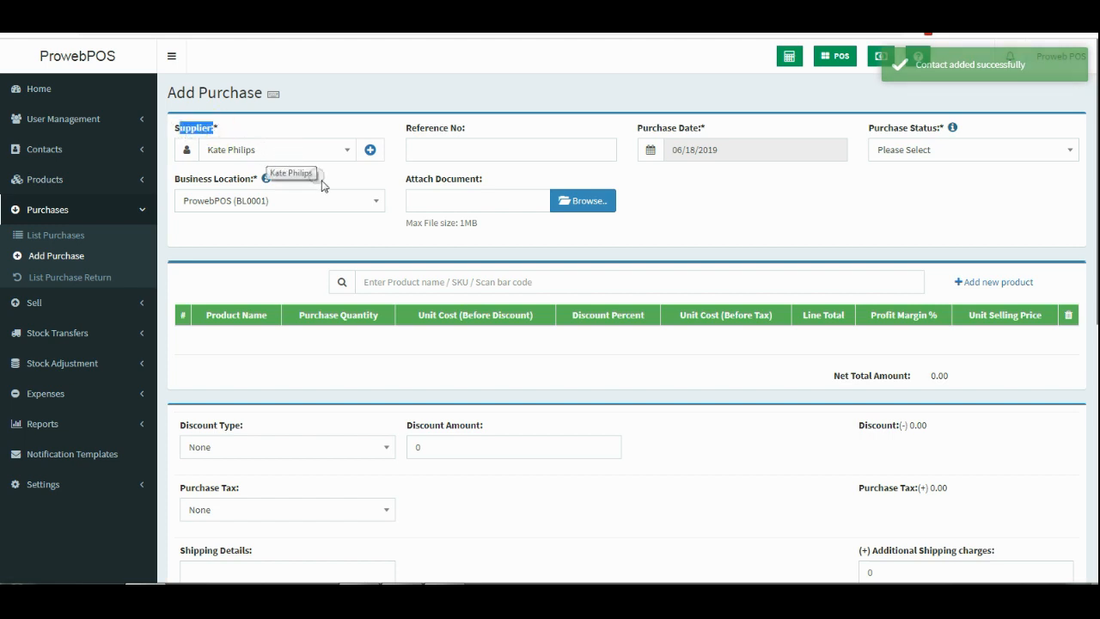
{"action": "left_click", "coordinate": [398, 282]}
{"action": "type", "text": "tes"}
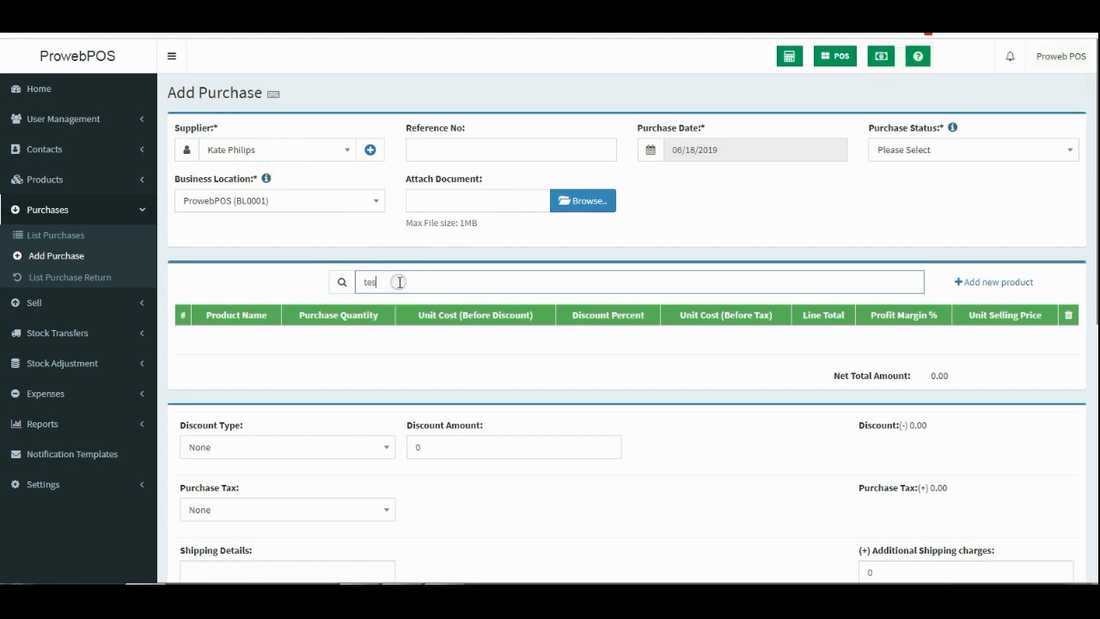
{"action": "type", "text": "t"}
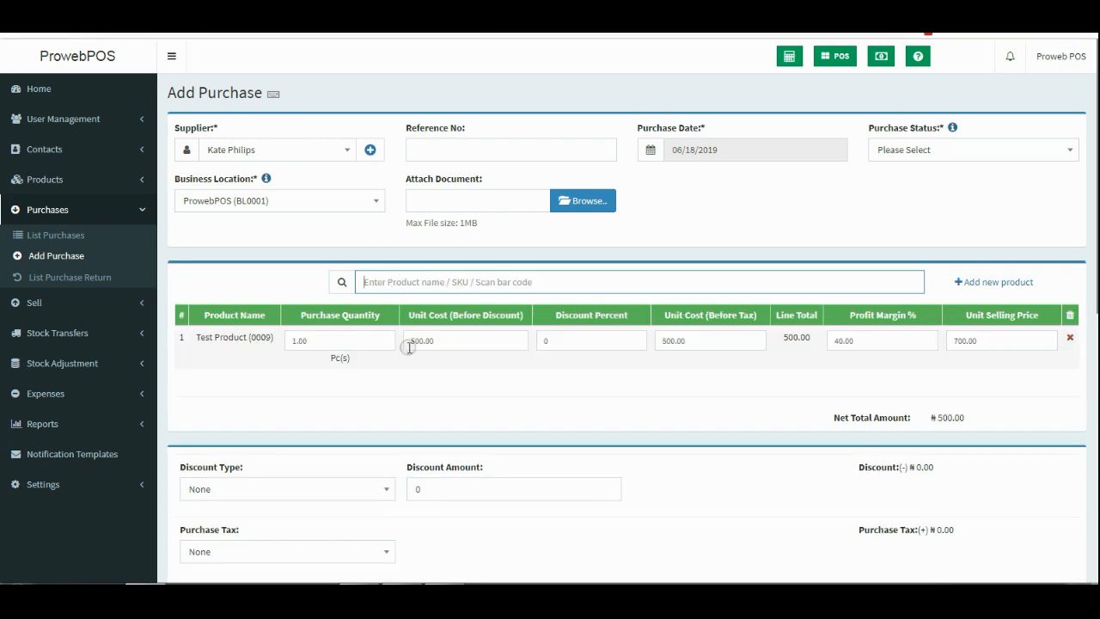
{"action": "left_click", "coordinate": [319, 340]}
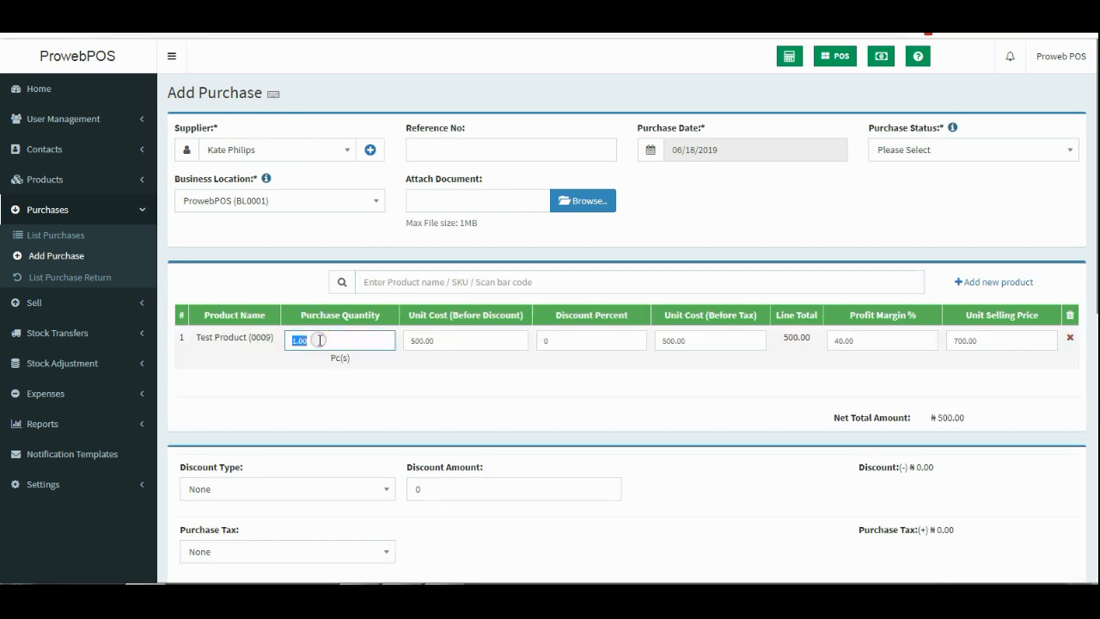
{"action": "left_click", "coordinate": [314, 373]}
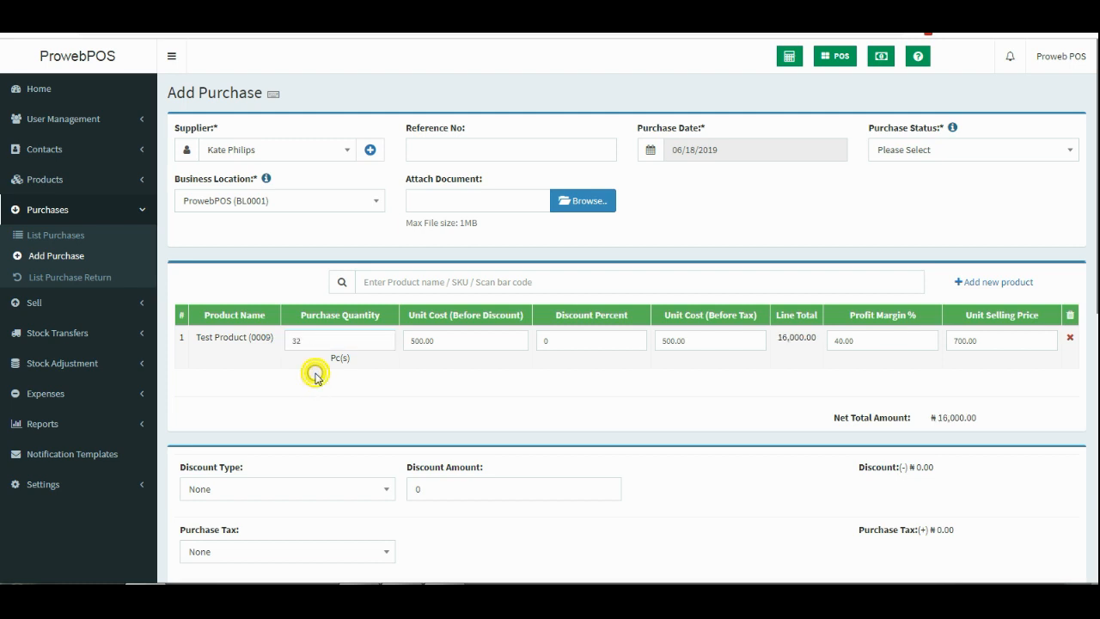
Check the 500.00 unit cost and the unit selling price for Test Product.
{"action": "left_click", "coordinate": [435, 341]}
{"action": "key", "text": "Return"}
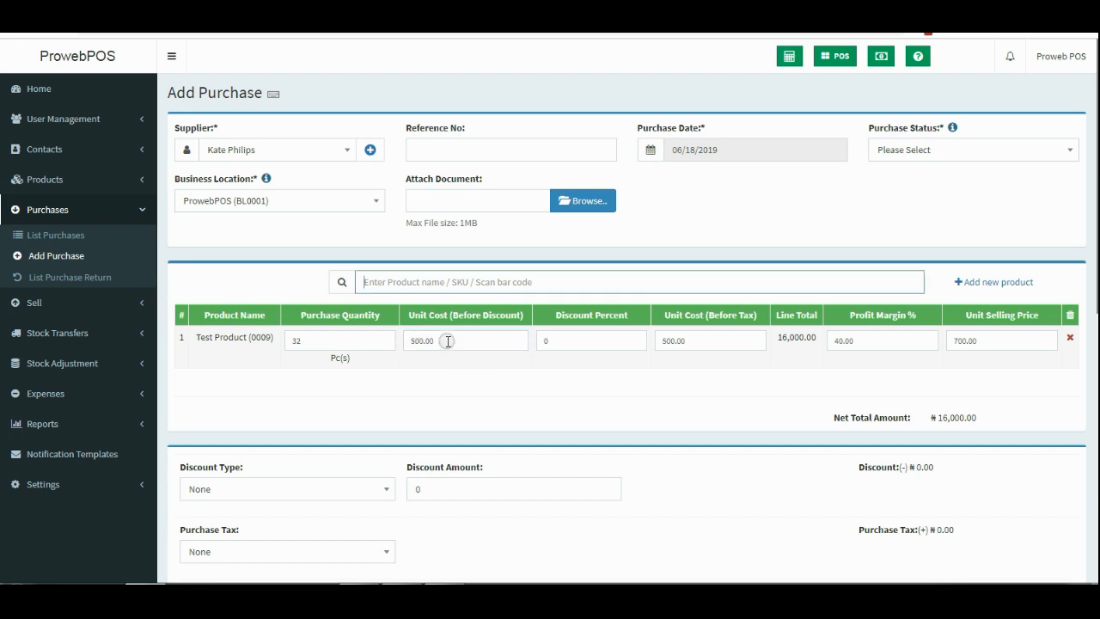
{"action": "left_click", "coordinate": [448, 341]}
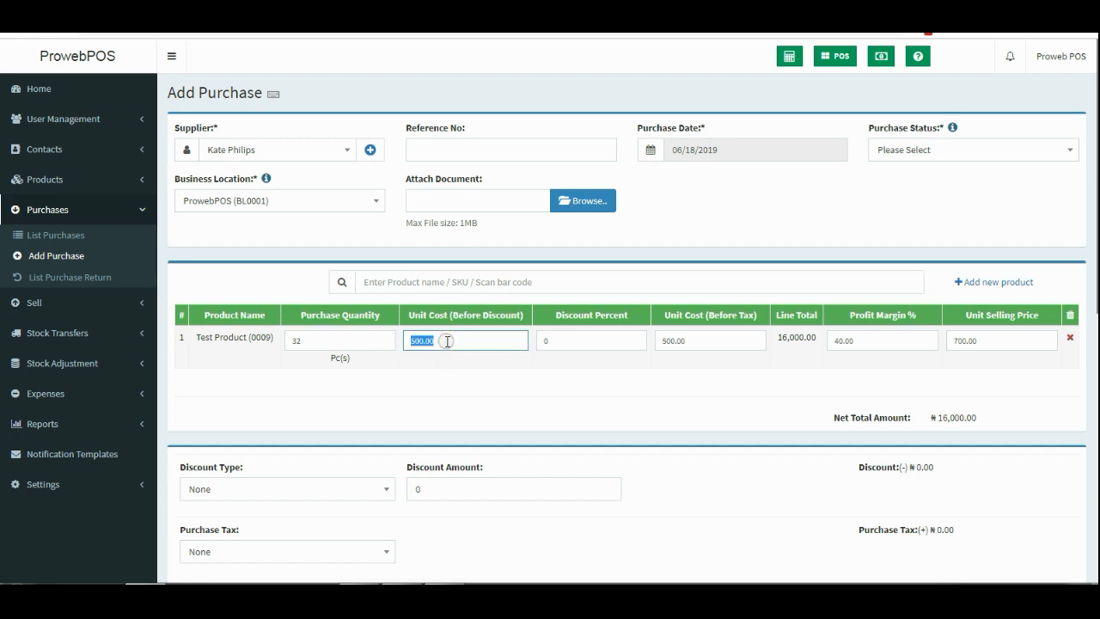
{"action": "left_click", "coordinate": [999, 343]}
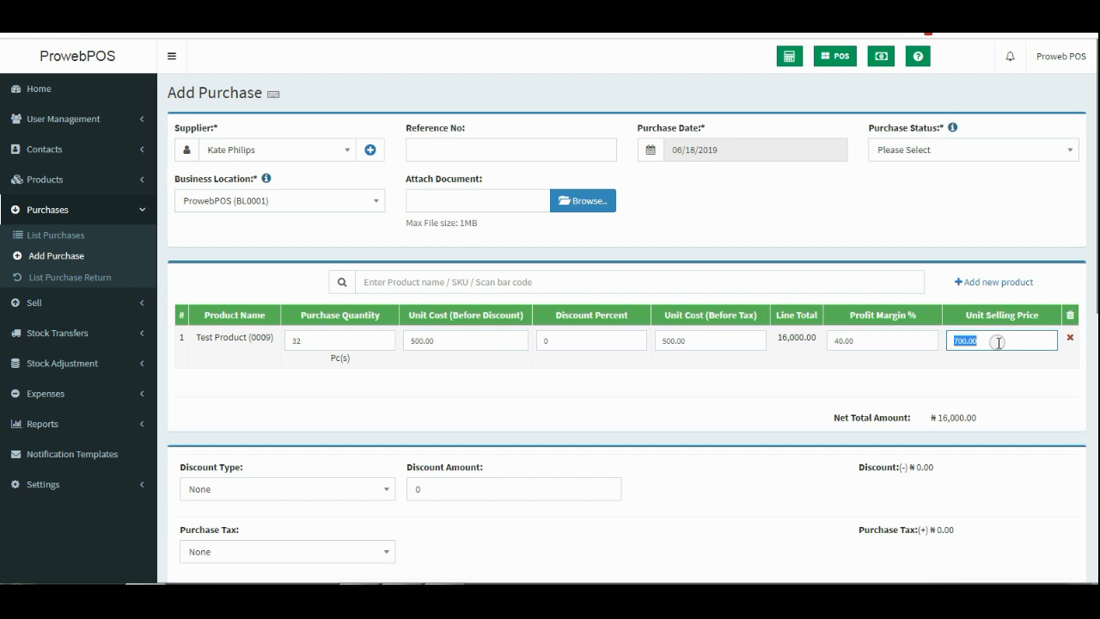
Mark the purchase as Received and check the 06/18/2019 purchase date.
{"action": "left_click", "coordinate": [944, 156]}
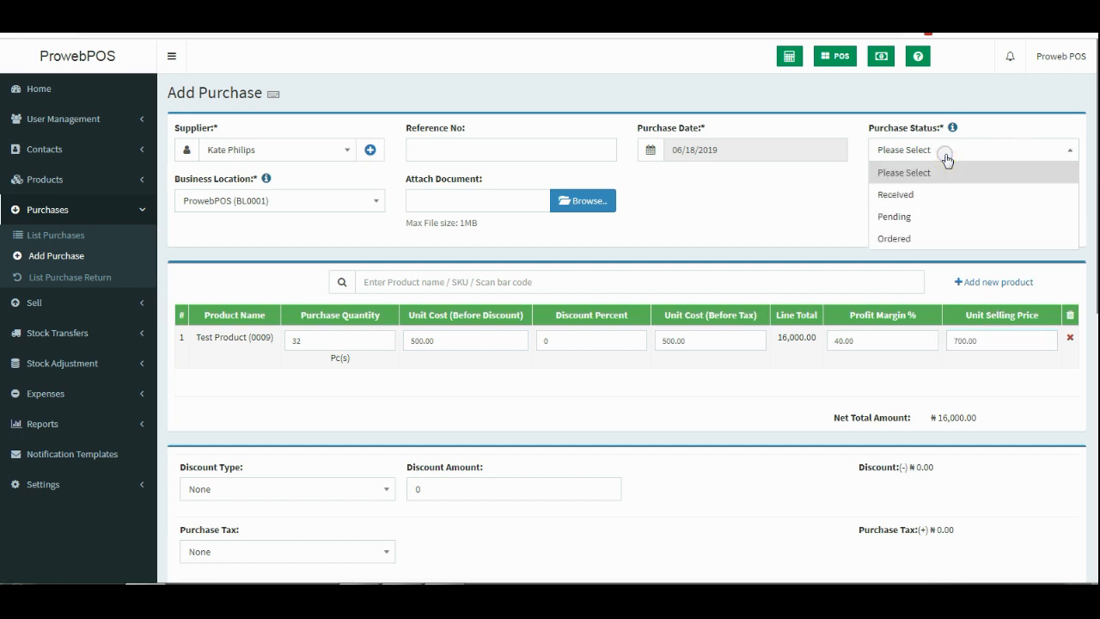
{"action": "left_click", "coordinate": [916, 196]}
{"action": "left_click", "coordinate": [945, 144]}
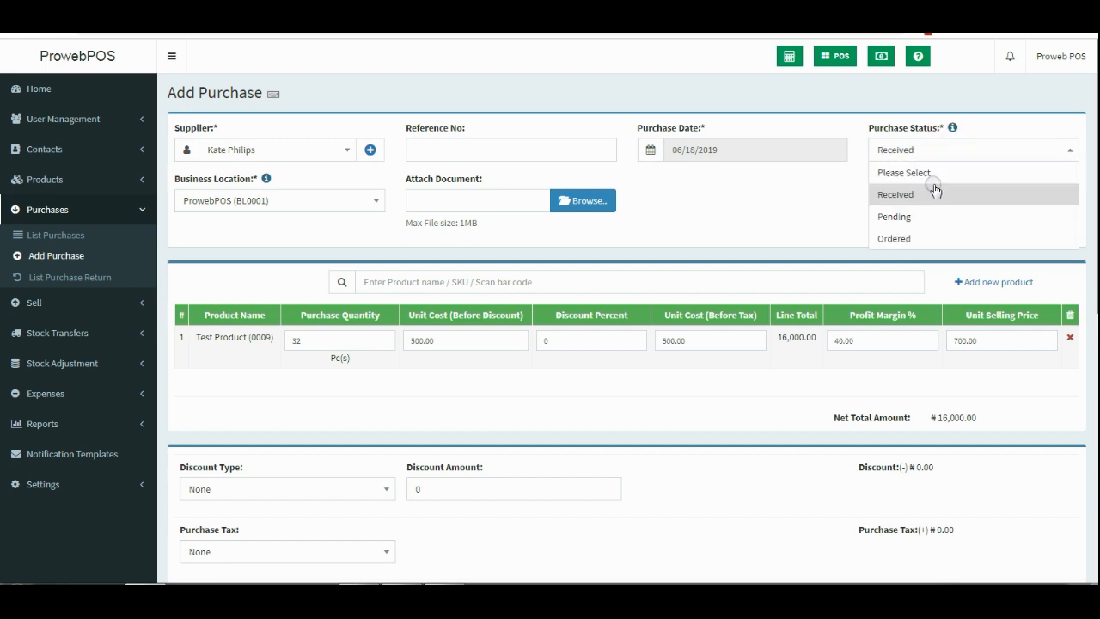
{"action": "left_click", "coordinate": [934, 189]}
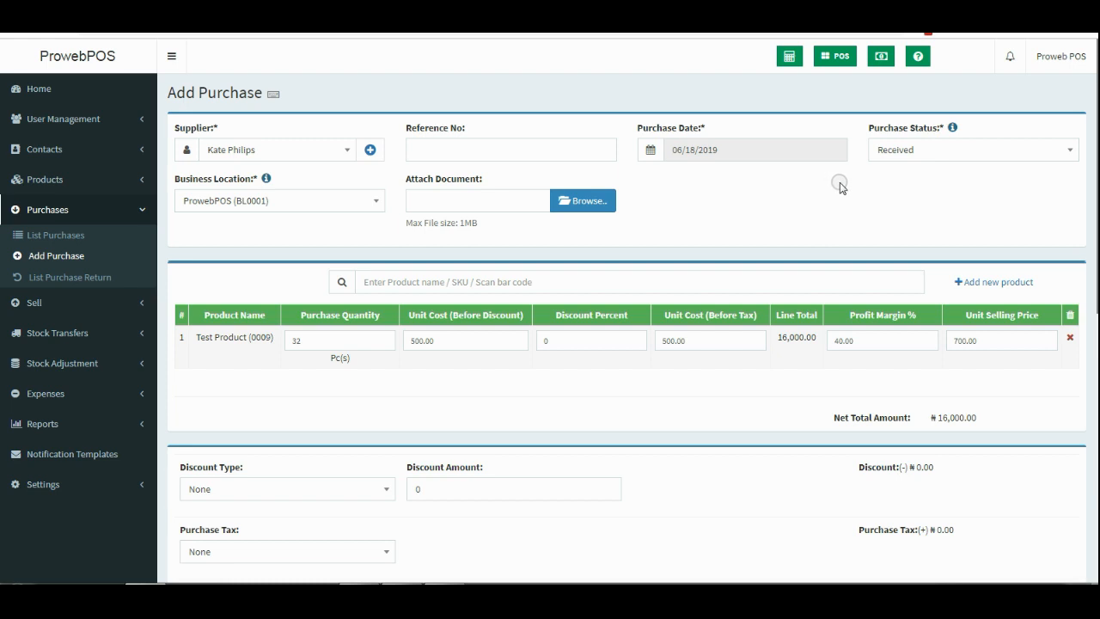
{"action": "left_click", "coordinate": [763, 146]}
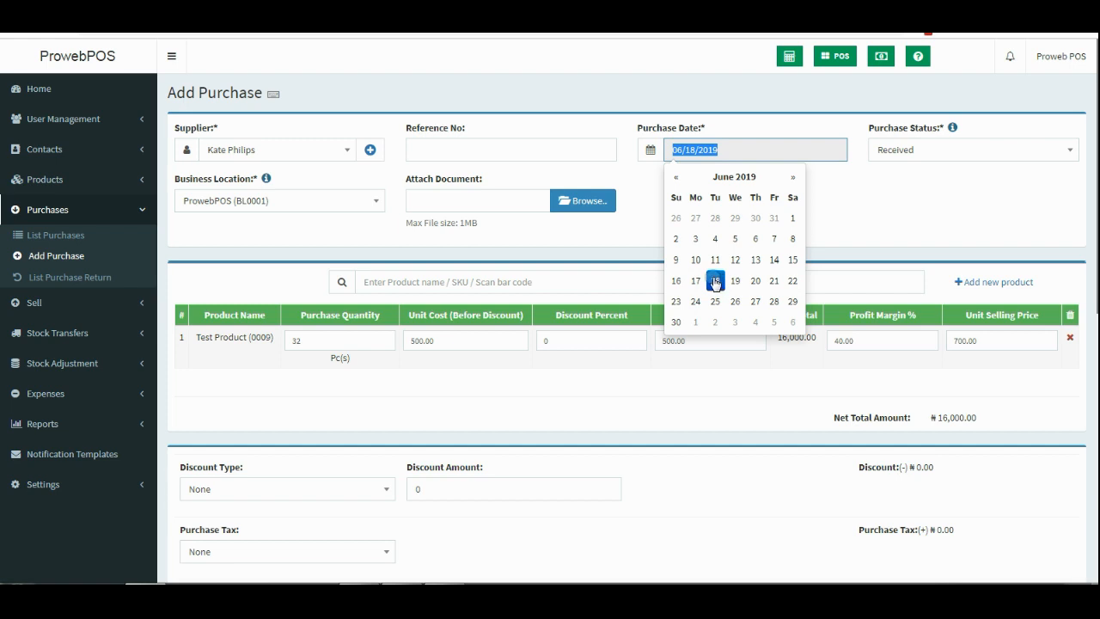
Enter a payment amount of 16000 for the purchase.
{"action": "left_click", "coordinate": [910, 191]}
{"action": "scroll", "coordinate": [563, 293], "scroll_direction": "down", "scroll_amount": 3}
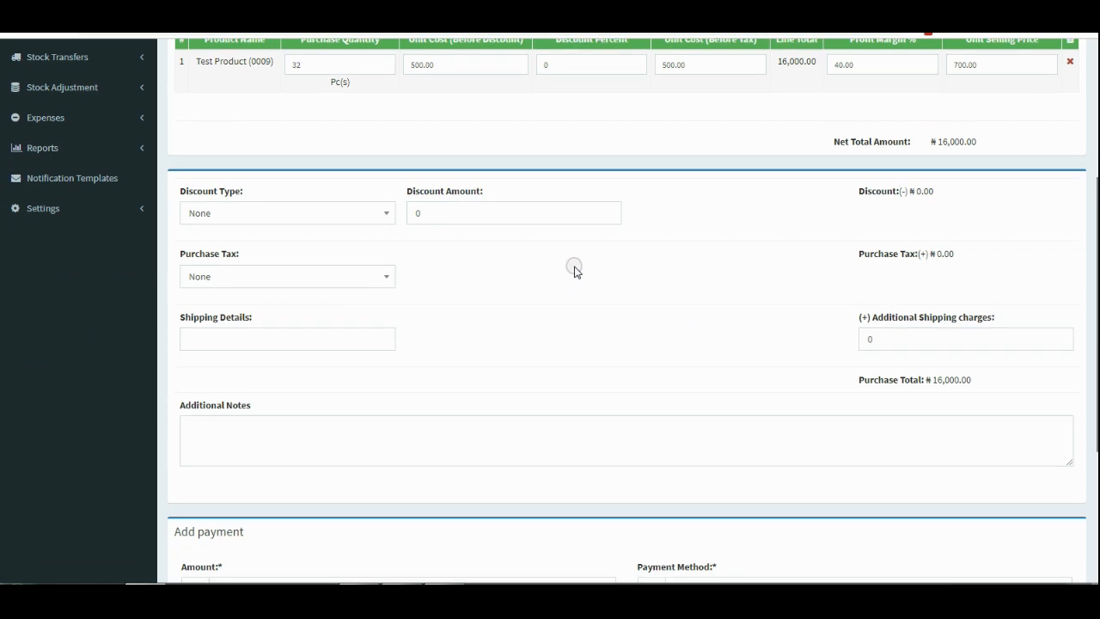
{"action": "scroll", "coordinate": [576, 268], "scroll_direction": "down", "scroll_amount": 3}
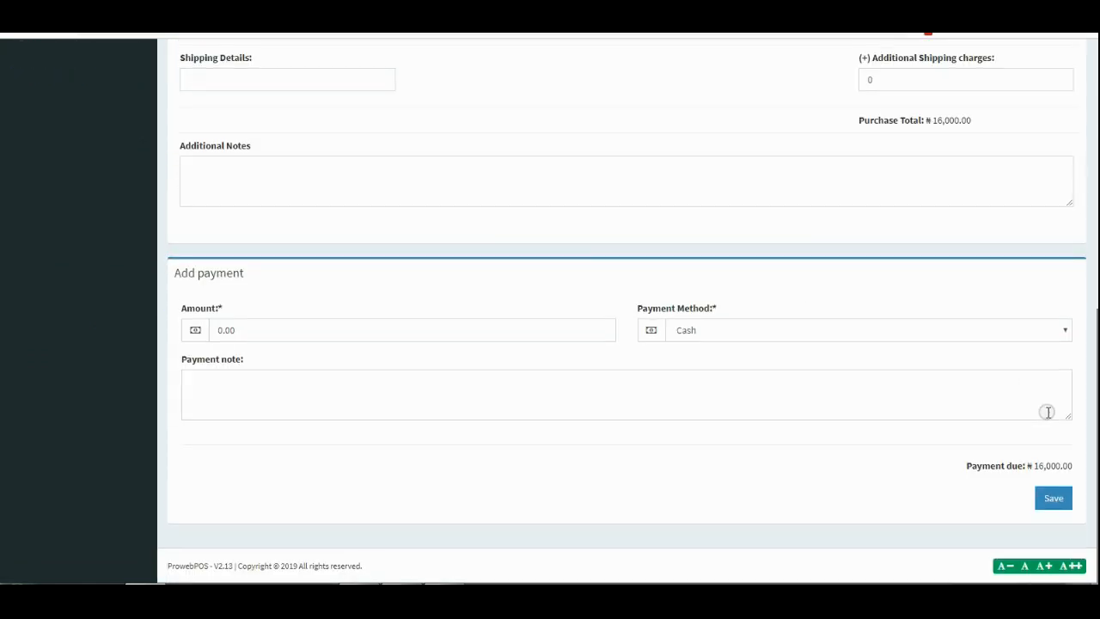
{"action": "left_click", "coordinate": [330, 335]}
{"action": "type", "text": "1"}
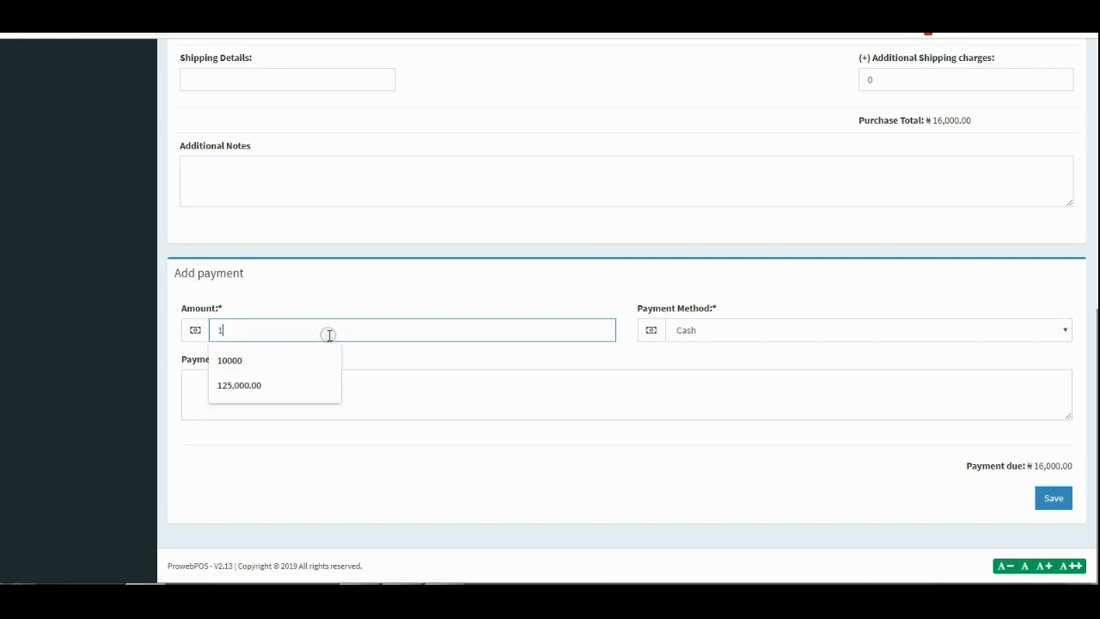
{"action": "type", "text": "6000"}
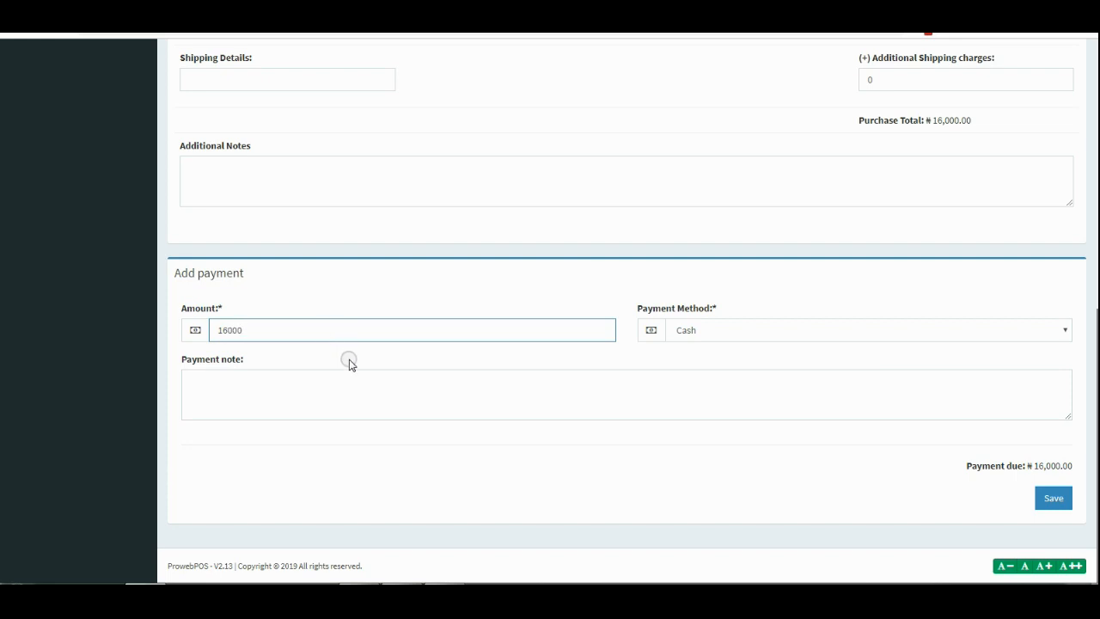
{"action": "left_click", "coordinate": [349, 361]}
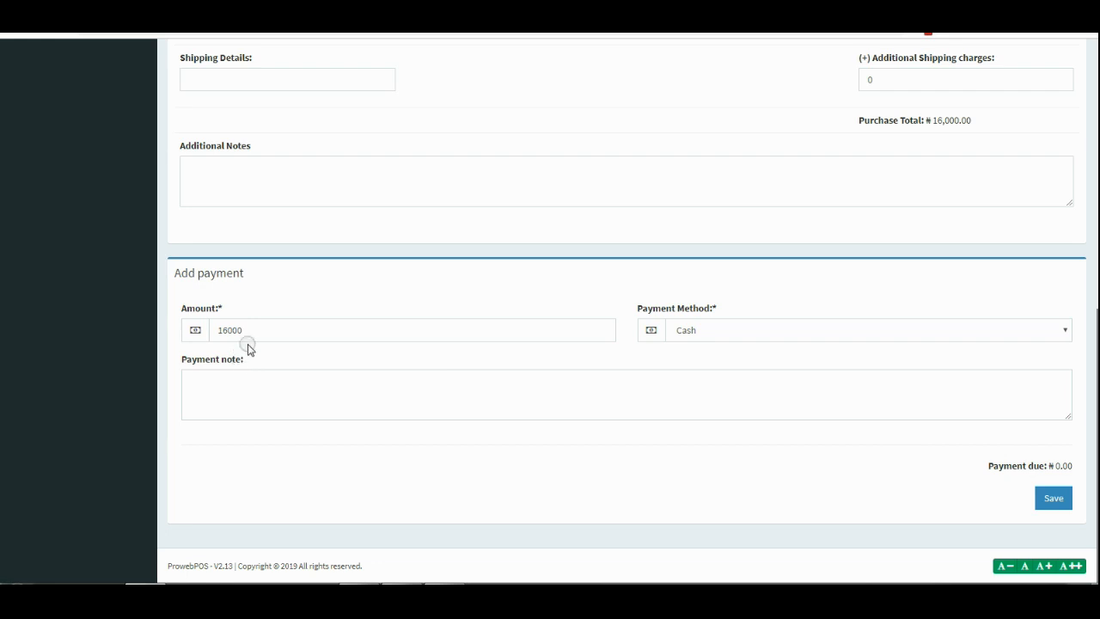
Set the payment method to Bank Transfer and save the purchase.
{"action": "scroll", "coordinate": [247, 347], "scroll_direction": "up", "scroll_amount": 2}
{"action": "scroll", "coordinate": [636, 369], "scroll_direction": "down", "scroll_amount": 1}
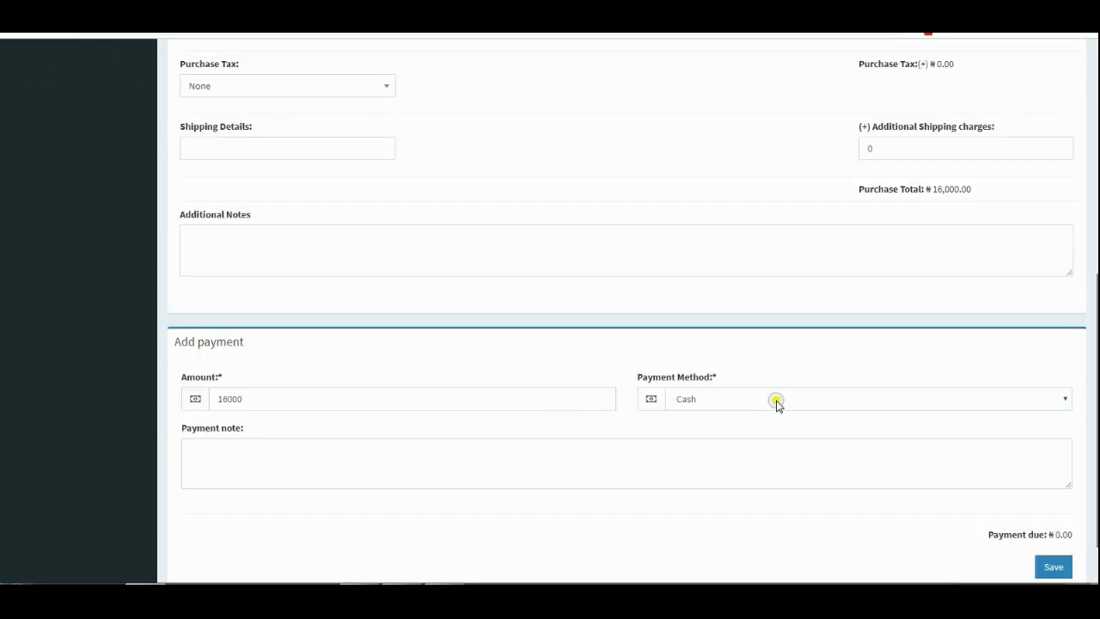
{"action": "left_click", "coordinate": [776, 402]}
{"action": "left_click", "coordinate": [718, 458]}
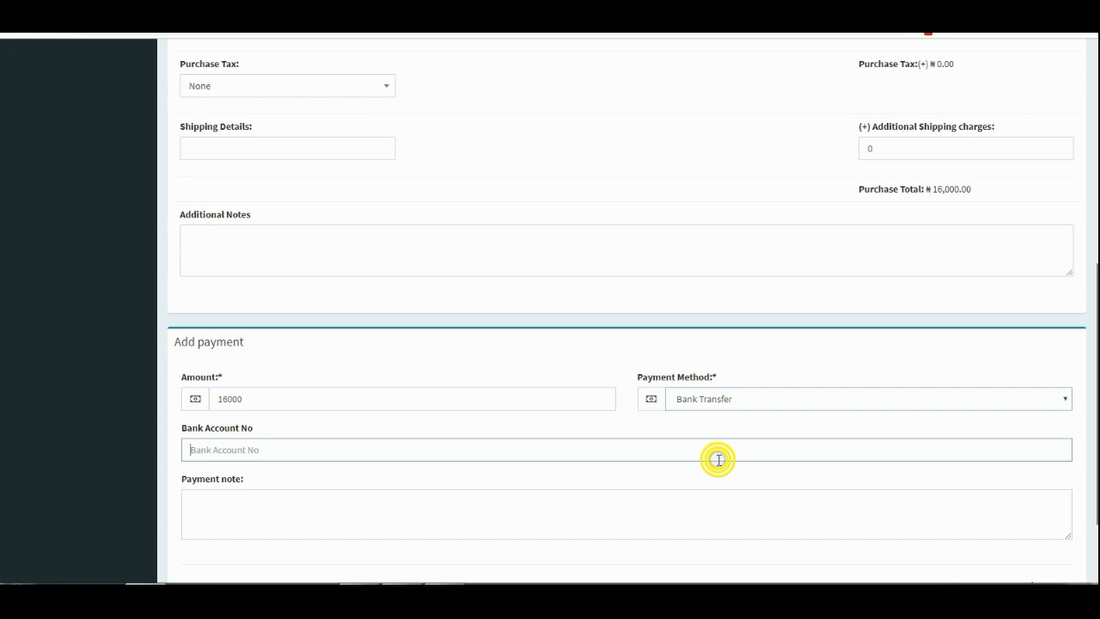
{"action": "left_click", "coordinate": [764, 359]}
{"action": "scroll", "coordinate": [766, 368], "scroll_direction": "down", "scroll_amount": 2}
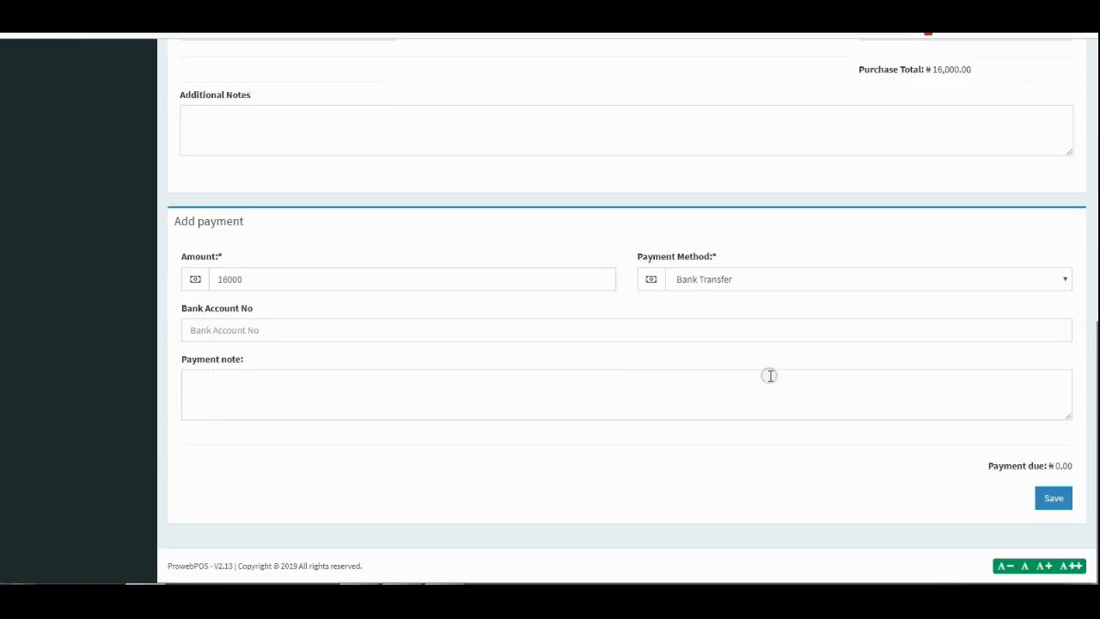
{"action": "left_click", "coordinate": [1055, 500]}
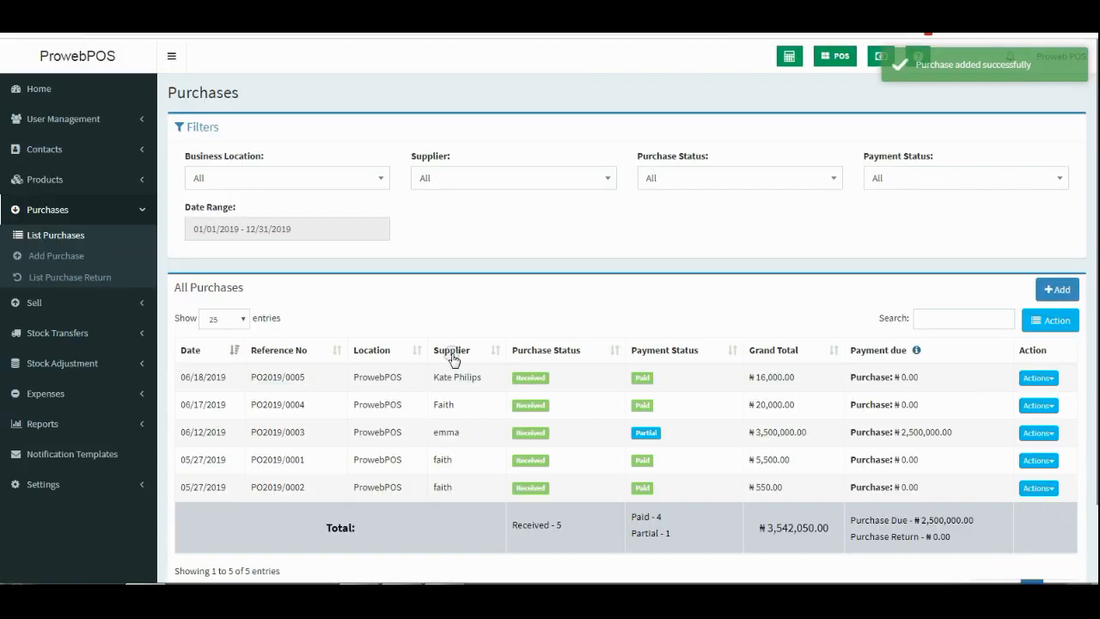
View purchase PO2019/0005's details, confirming Received and Paid for ₦16,000.00, then close them.
{"action": "left_click", "coordinate": [467, 379]}
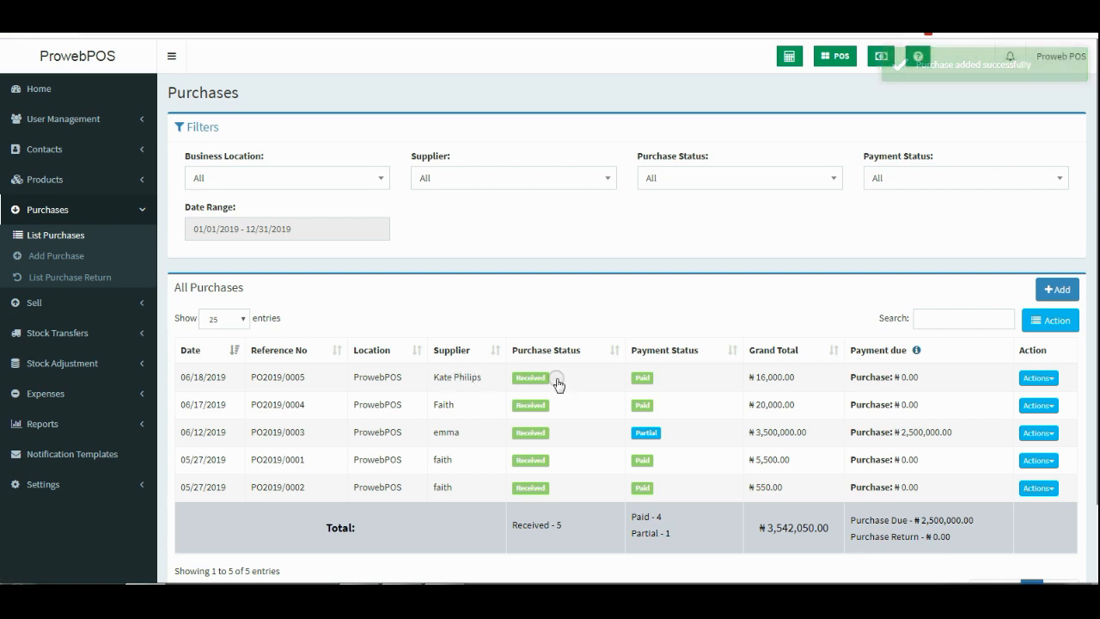
{"action": "left_click", "coordinate": [642, 379]}
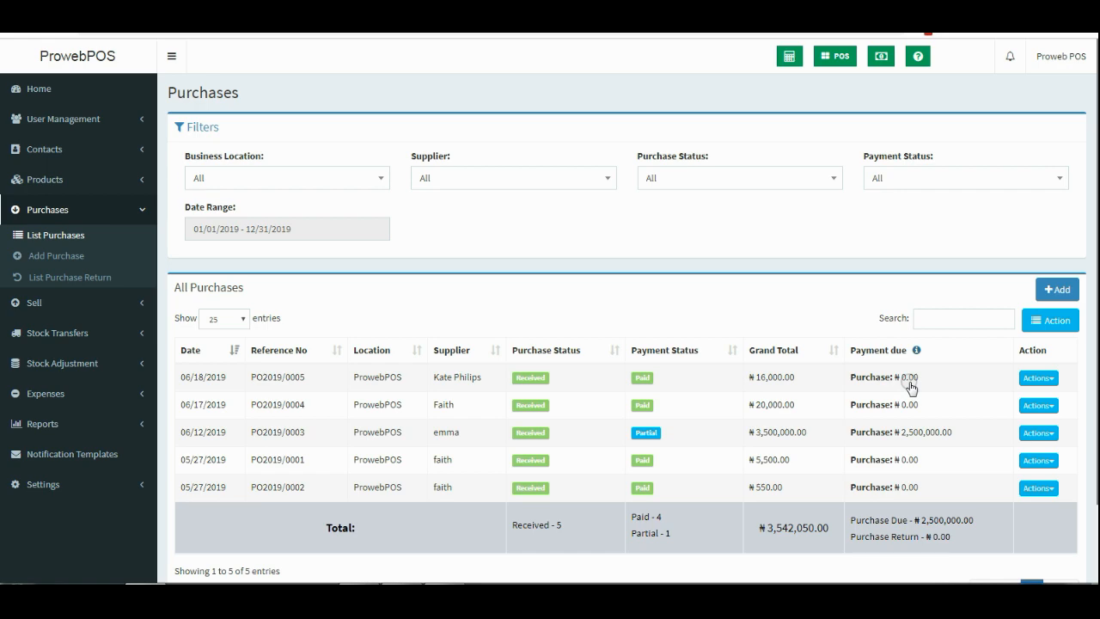
{"action": "left_click", "coordinate": [472, 382]}
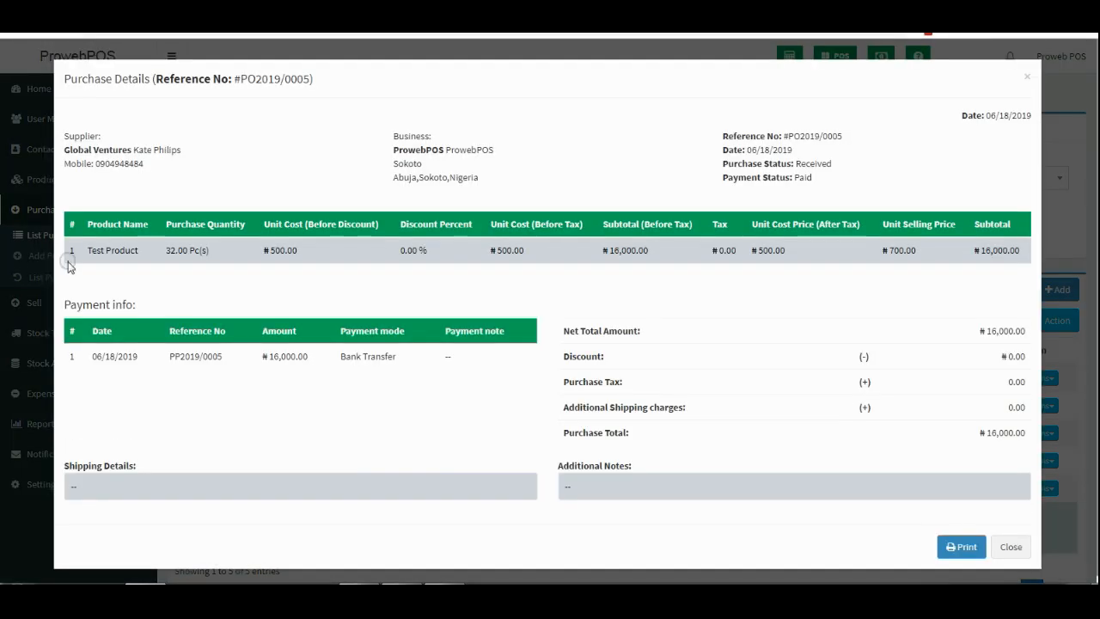
{"action": "left_click_drag", "start_coordinate": [93, 252], "coordinate": [187, 253]}
{"action": "left_click", "coordinate": [1028, 80]}
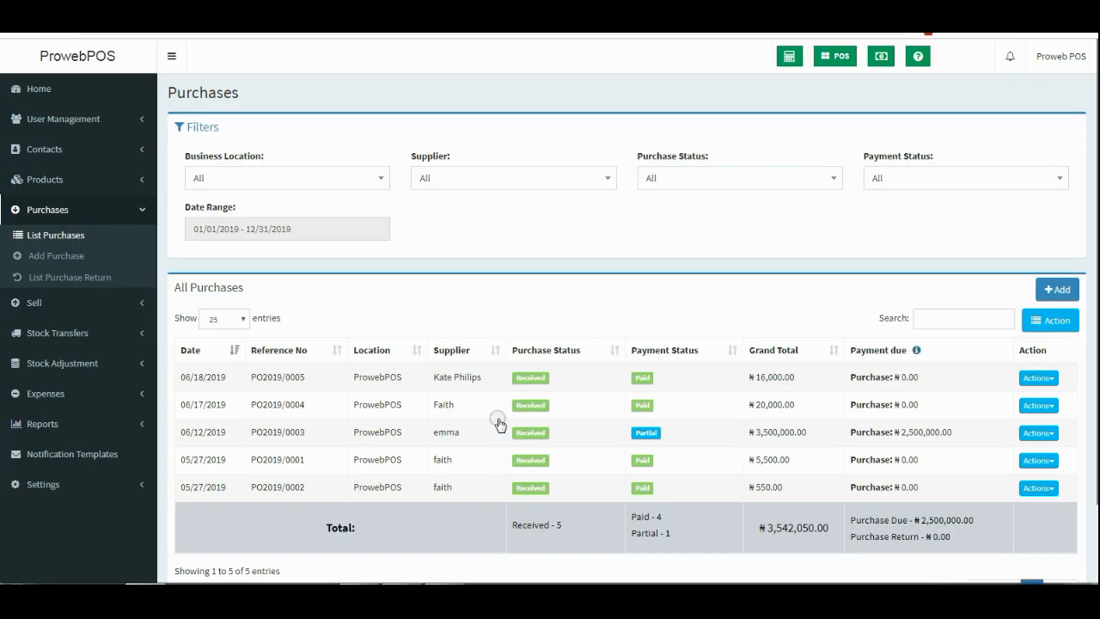
Search the Stock Report for 'te' to show Test Product at 40.00 pieces in stock.
{"action": "left_click", "coordinate": [117, 423]}
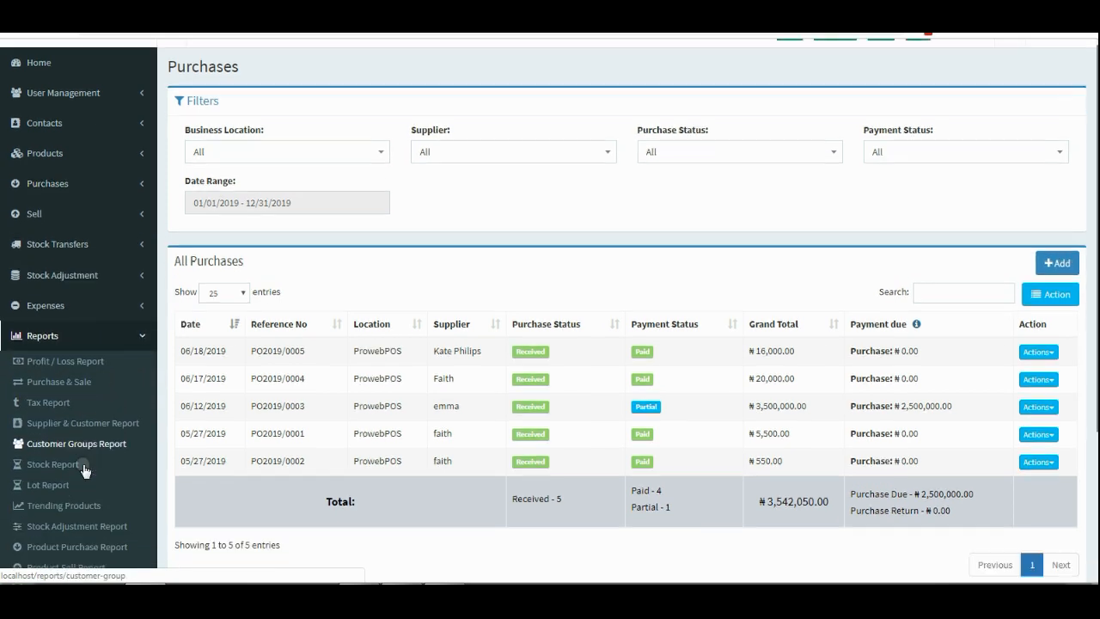
{"action": "scroll", "coordinate": [82, 468], "scroll_direction": "down", "scroll_amount": 1}
{"action": "scroll", "coordinate": [82, 465], "scroll_direction": "down", "scroll_amount": 2}
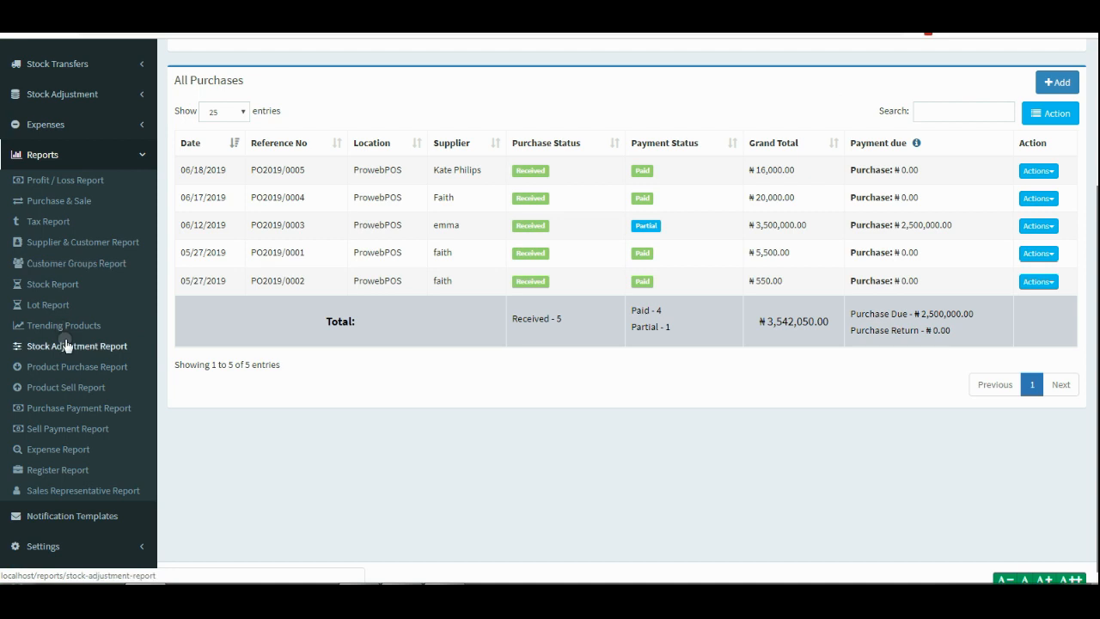
{"action": "left_click", "coordinate": [58, 291]}
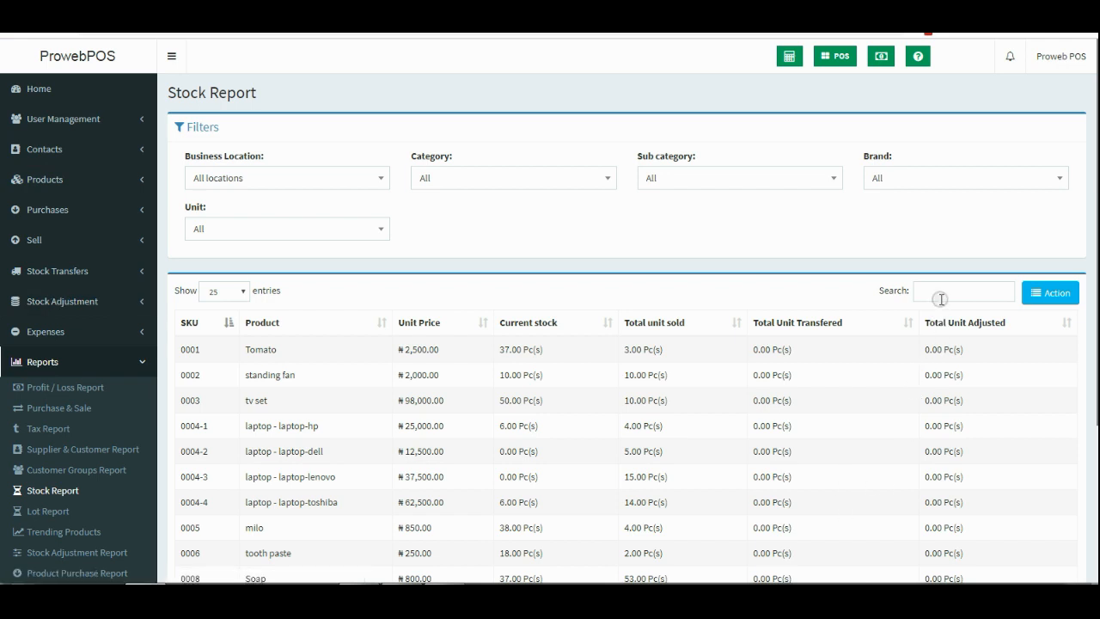
{"action": "left_click", "coordinate": [941, 297]}
{"action": "type", "text": "test"}
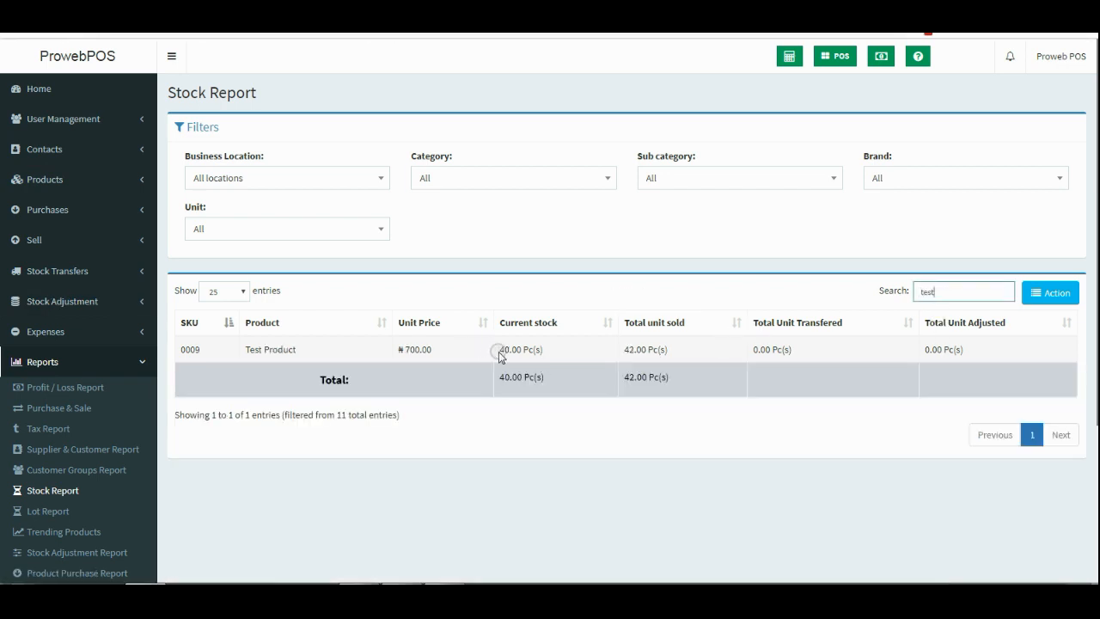
{"action": "left_click_drag", "start_coordinate": [499, 351], "coordinate": [522, 353]}
{"action": "left_click", "coordinate": [550, 348]}
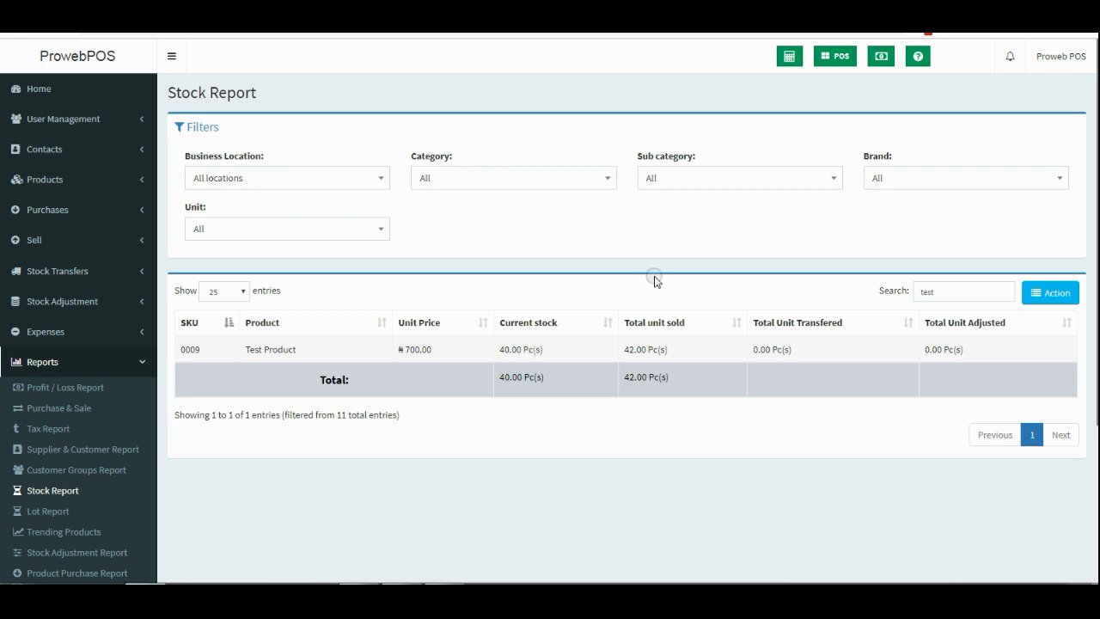
{"action": "left_click", "coordinate": [110, 359]}
Open All sales and filter the date range to Today.
{"action": "left_click", "coordinate": [138, 239]}
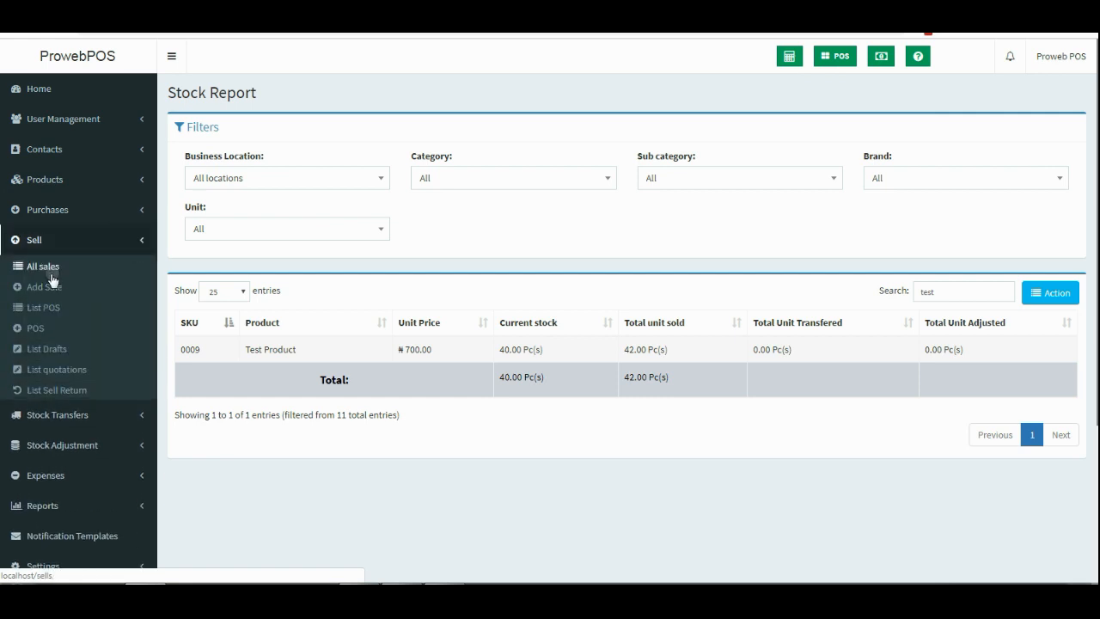
{"action": "left_click", "coordinate": [43, 266]}
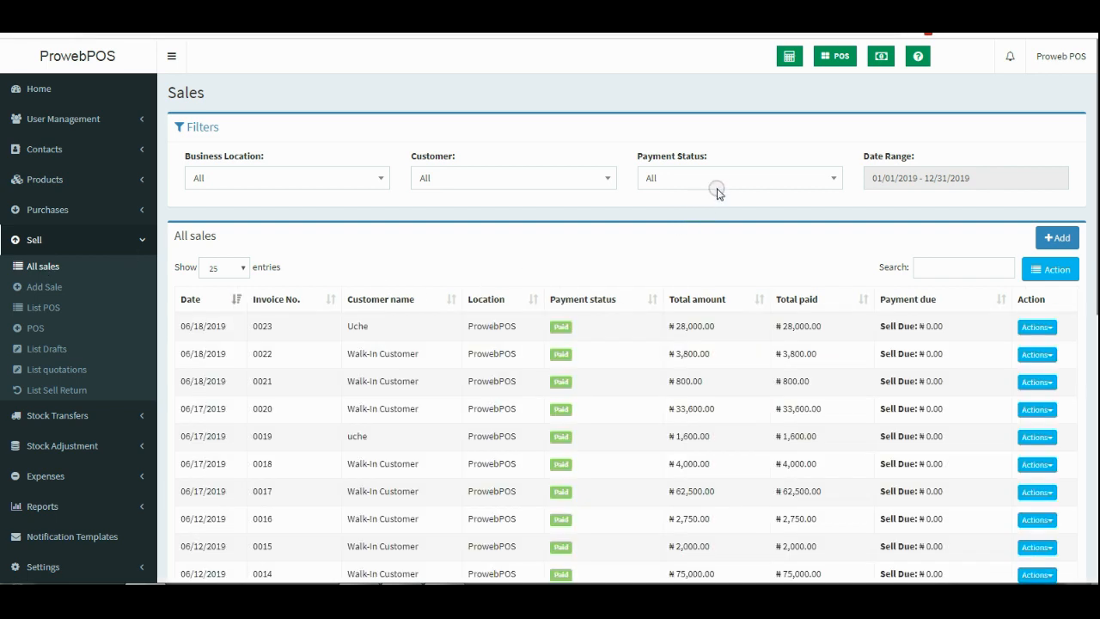
{"action": "left_click", "coordinate": [935, 177]}
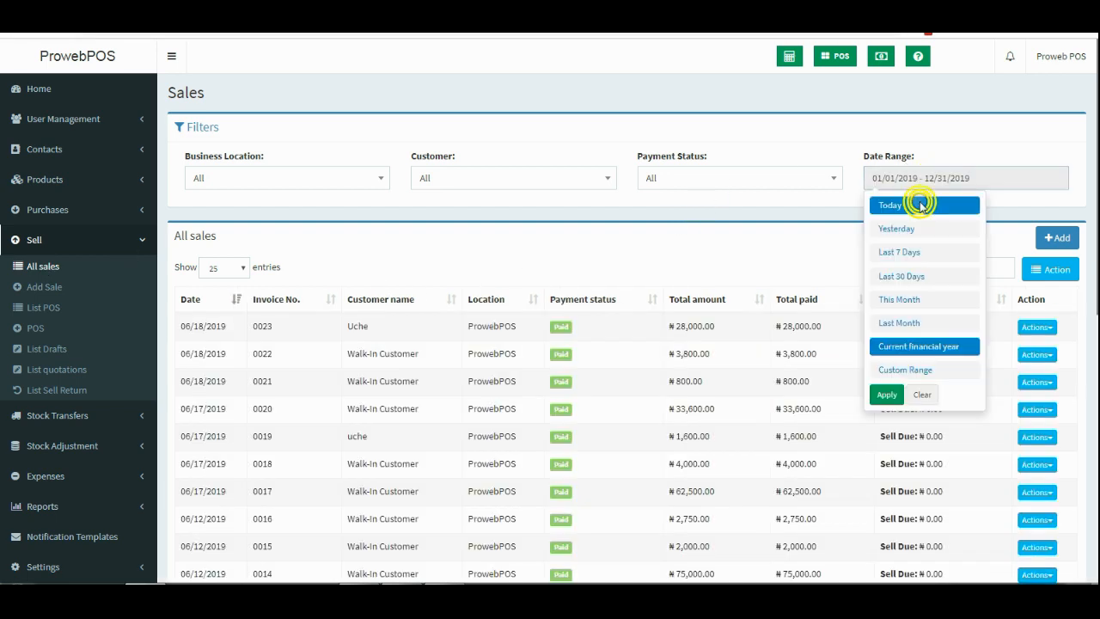
{"action": "left_click", "coordinate": [920, 204]}
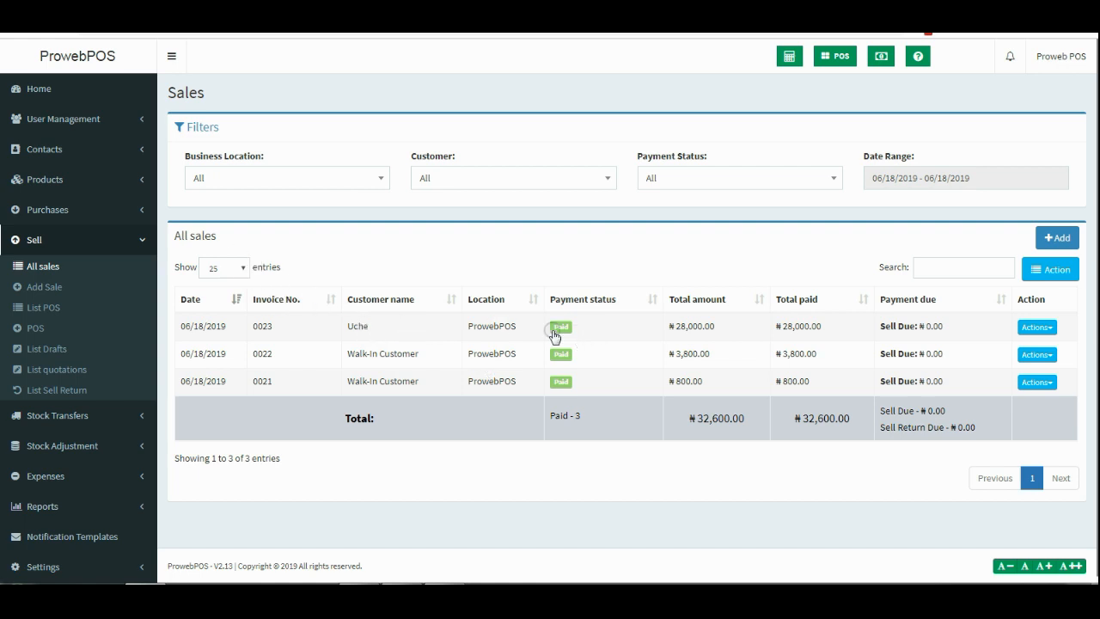
Inspect invoice 0023's details, noting its Bank Transfer payment, then close them.
{"action": "left_click", "coordinate": [359, 320]}
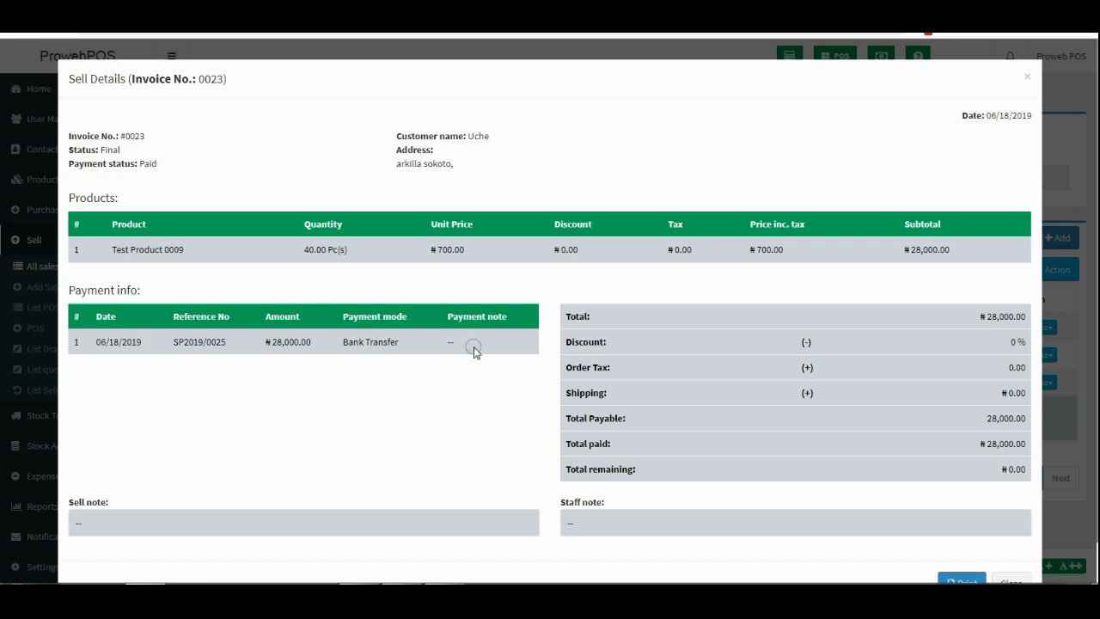
{"action": "scroll", "coordinate": [474, 351], "scroll_direction": "down", "scroll_amount": 1}
{"action": "scroll", "coordinate": [469, 311], "scroll_direction": "up", "scroll_amount": 1}
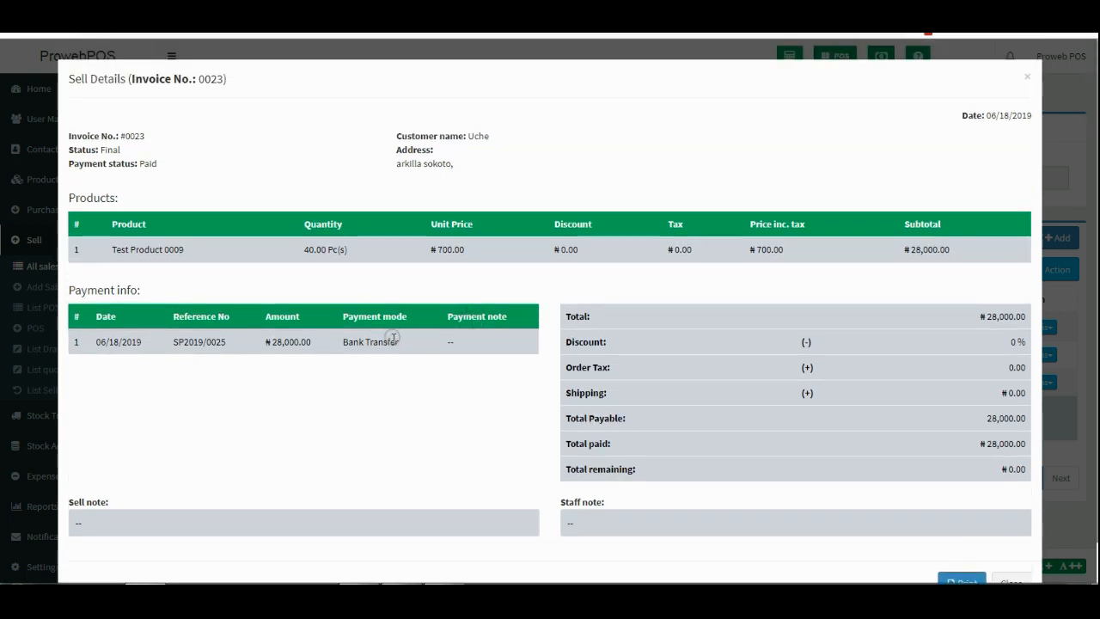
{"action": "left_click_drag", "start_coordinate": [398, 342], "coordinate": [341, 342]}
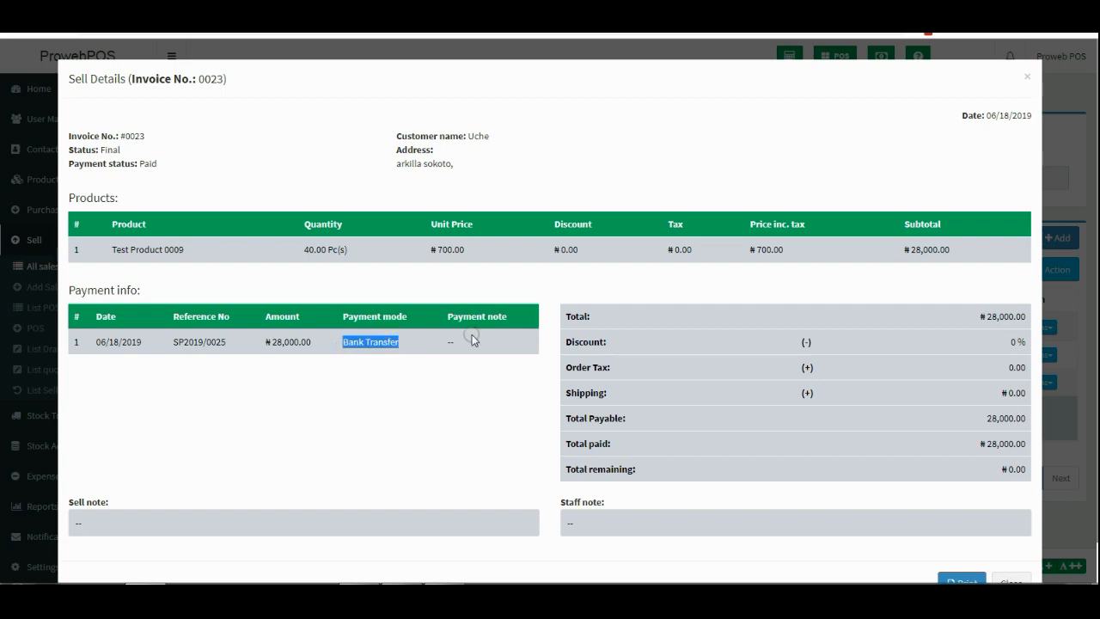
{"action": "left_click", "coordinate": [397, 339]}
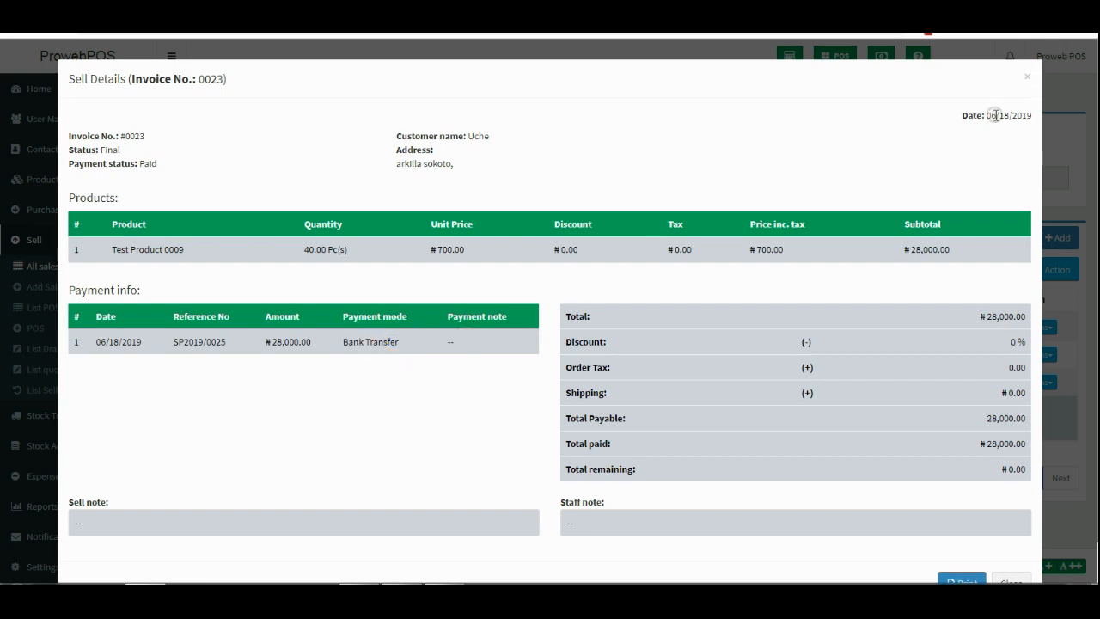
{"action": "left_click_drag", "start_coordinate": [994, 115], "coordinate": [1040, 83]}
{"action": "left_click", "coordinate": [1029, 76]}
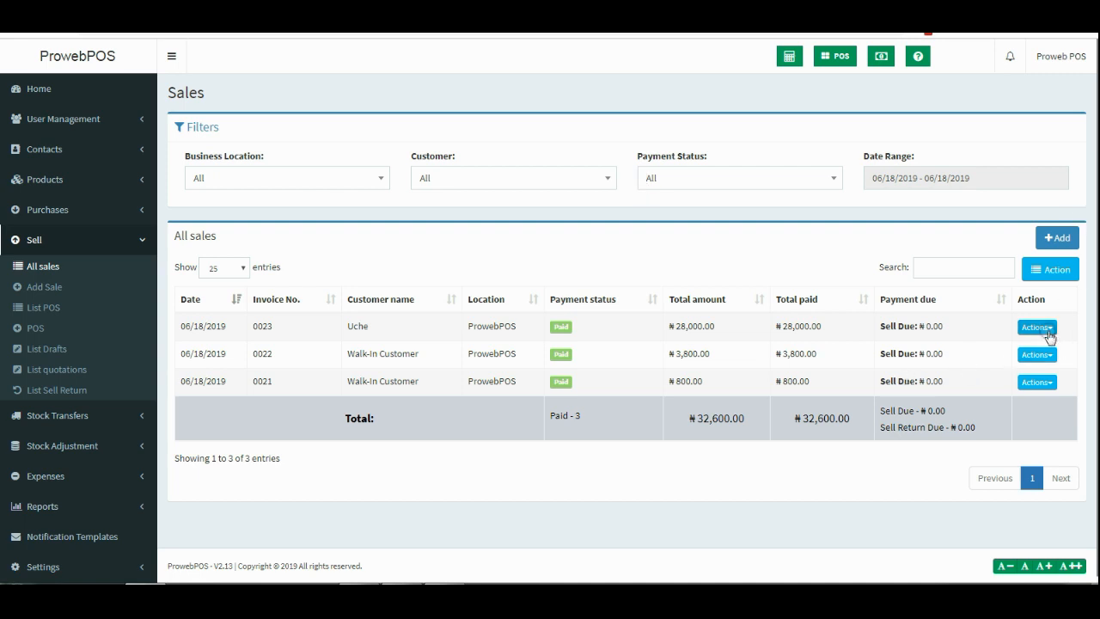
{"action": "left_click", "coordinate": [1037, 326]}
{"action": "scroll", "coordinate": [997, 430], "scroll_direction": "down", "scroll_amount": 1}
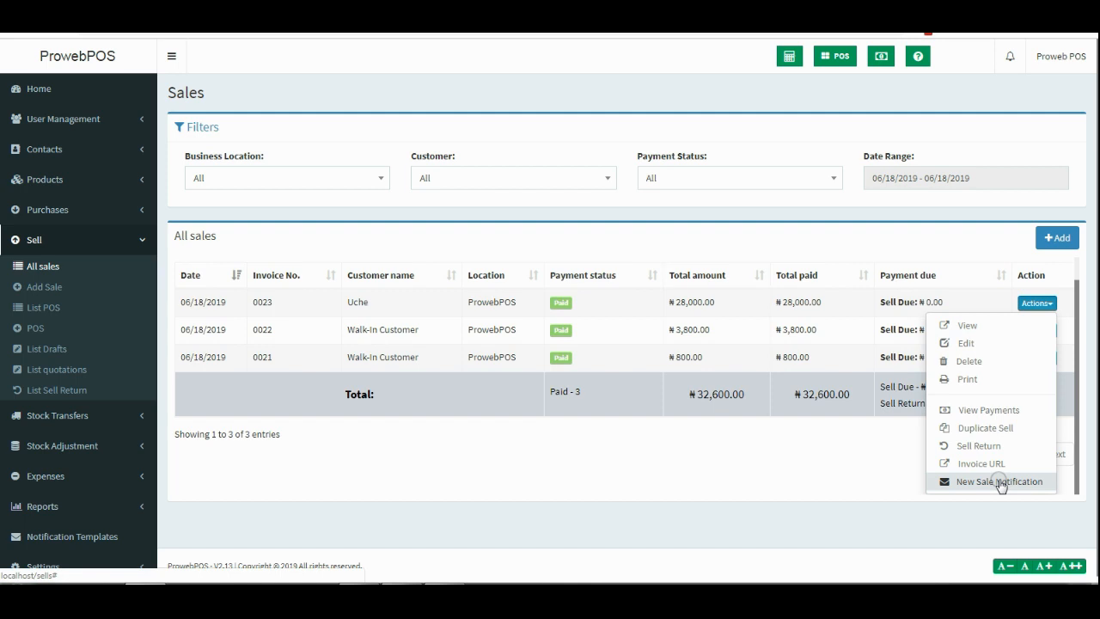
{"action": "left_click", "coordinate": [967, 378]}
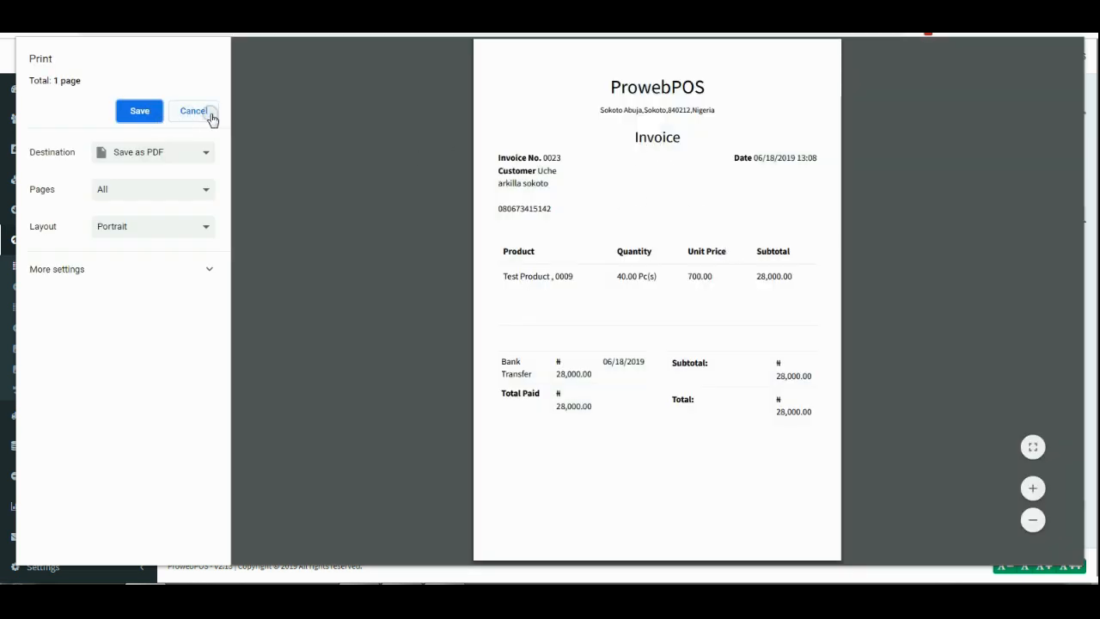
{"action": "left_click", "coordinate": [210, 115]}
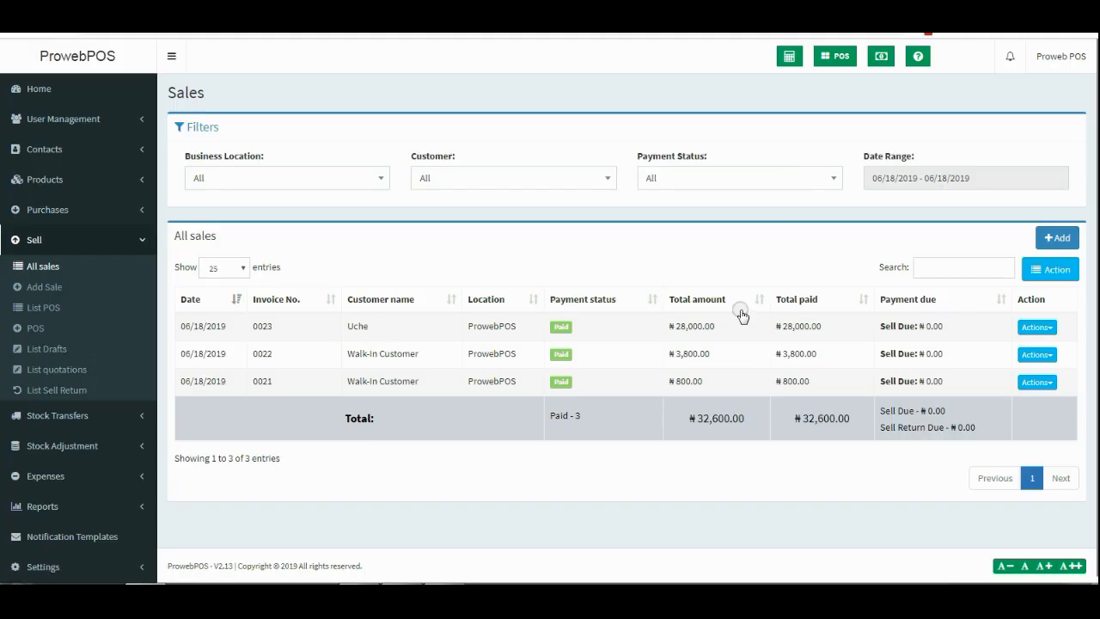
{"action": "left_click_drag", "start_coordinate": [688, 421], "coordinate": [756, 422]}
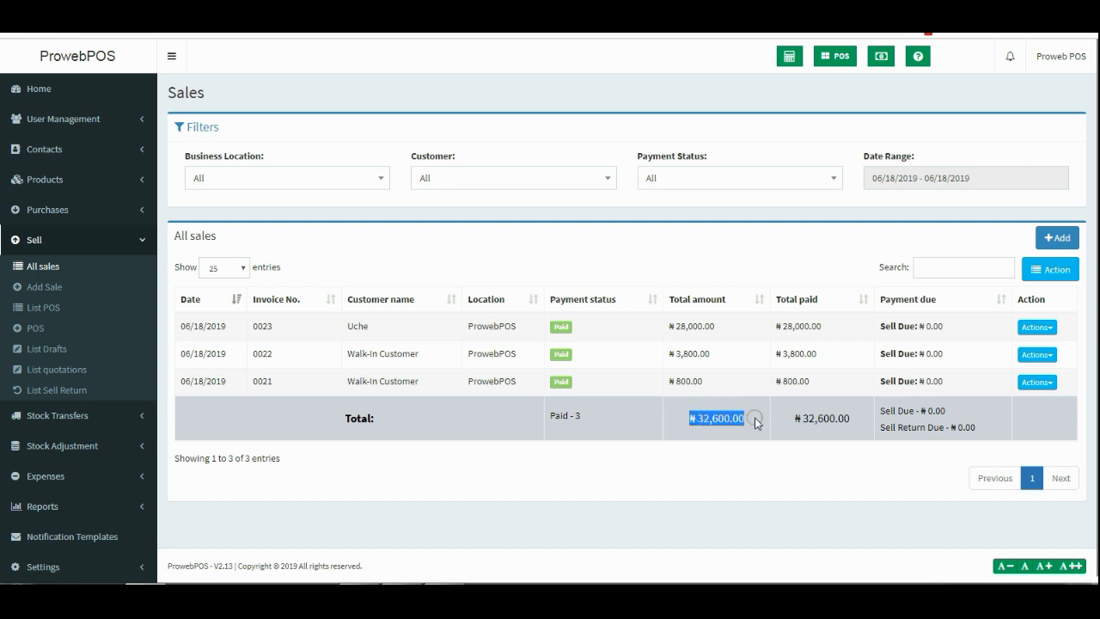
{"action": "left_click", "coordinate": [697, 427]}
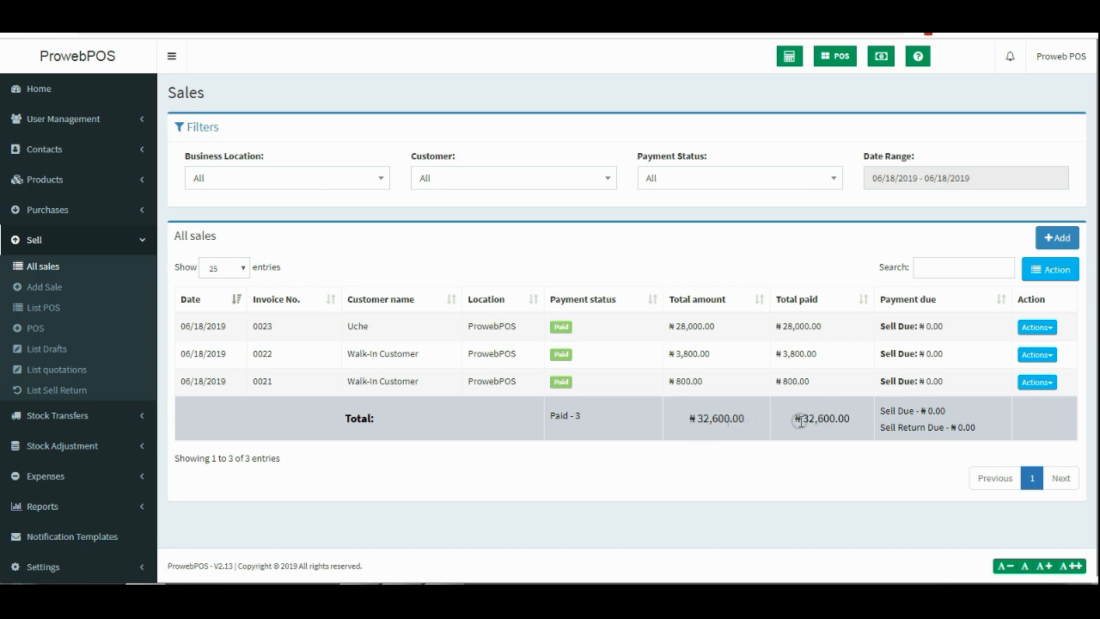
{"action": "left_click_drag", "start_coordinate": [800, 421], "coordinate": [846, 422]}
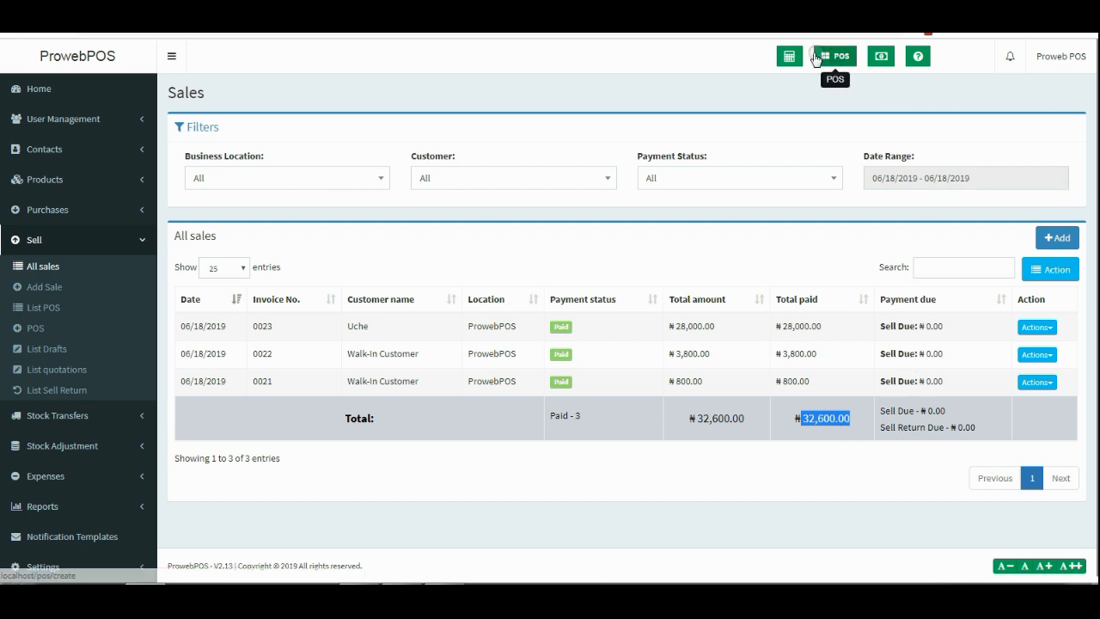
Compare the dashboard's This Week and Today totals, ending on today's ₦16,000.00 purchases and ₦32,600.00 sales.
{"action": "left_click", "coordinate": [66, 96]}
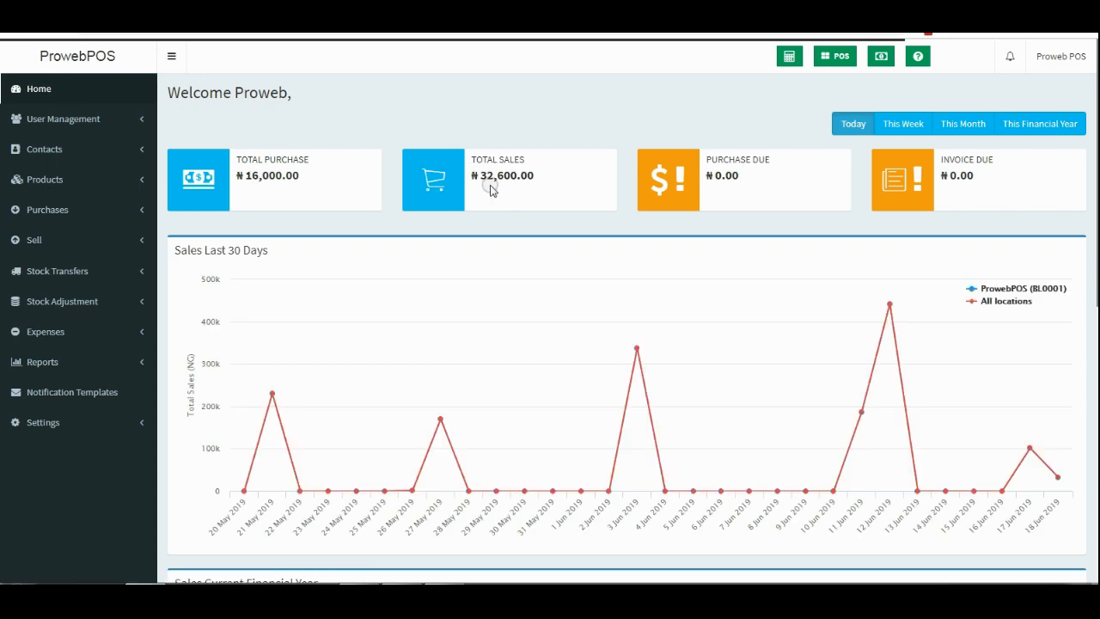
{"action": "left_click_drag", "start_coordinate": [481, 176], "coordinate": [521, 177]}
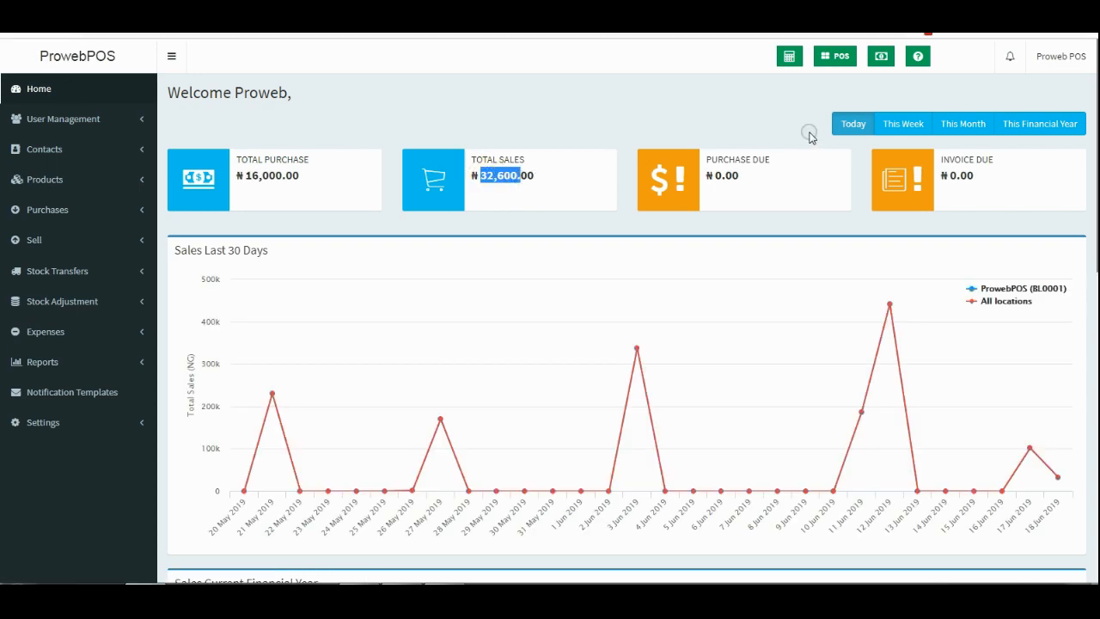
{"action": "left_click", "coordinate": [887, 124]}
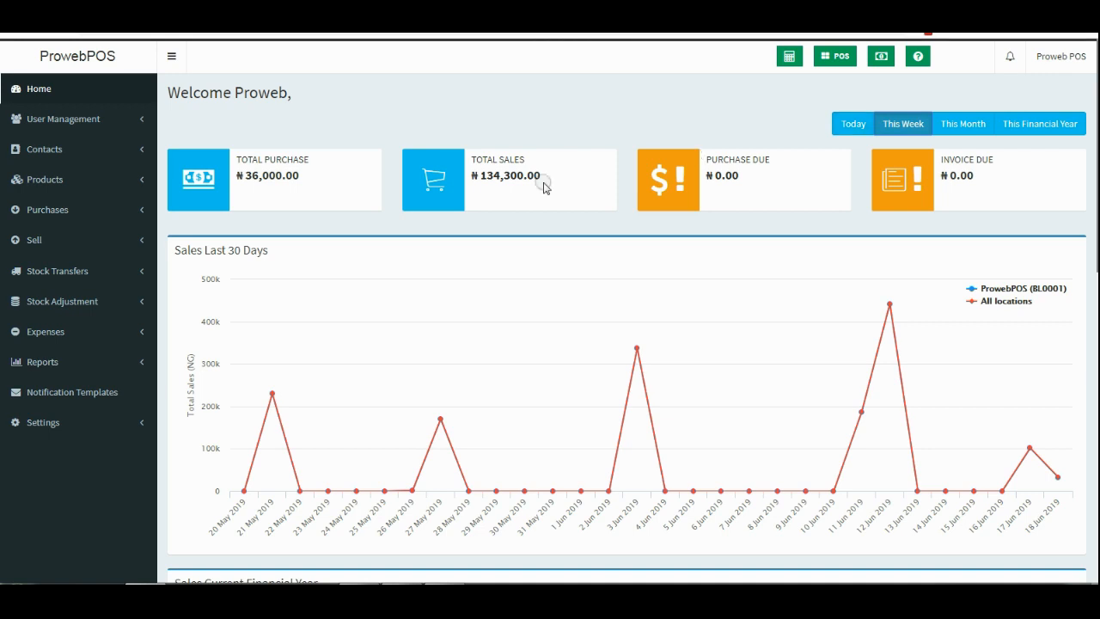
{"action": "left_click", "coordinate": [853, 126]}
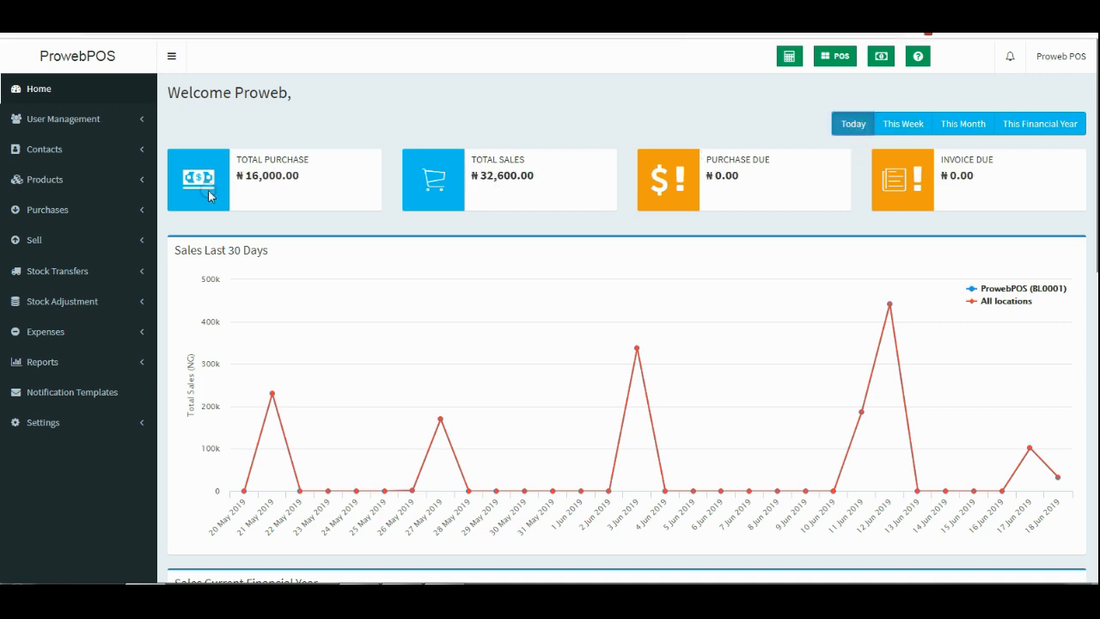
{"action": "left_click_drag", "start_coordinate": [302, 179], "coordinate": [245, 177]}
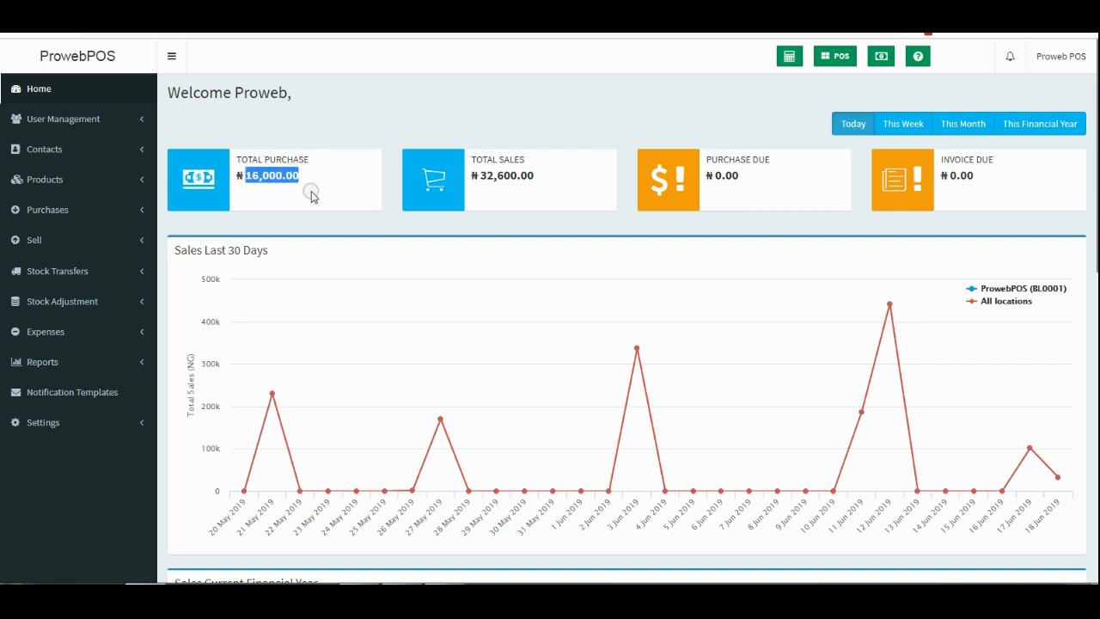
{"action": "left_click", "coordinate": [85, 151]}
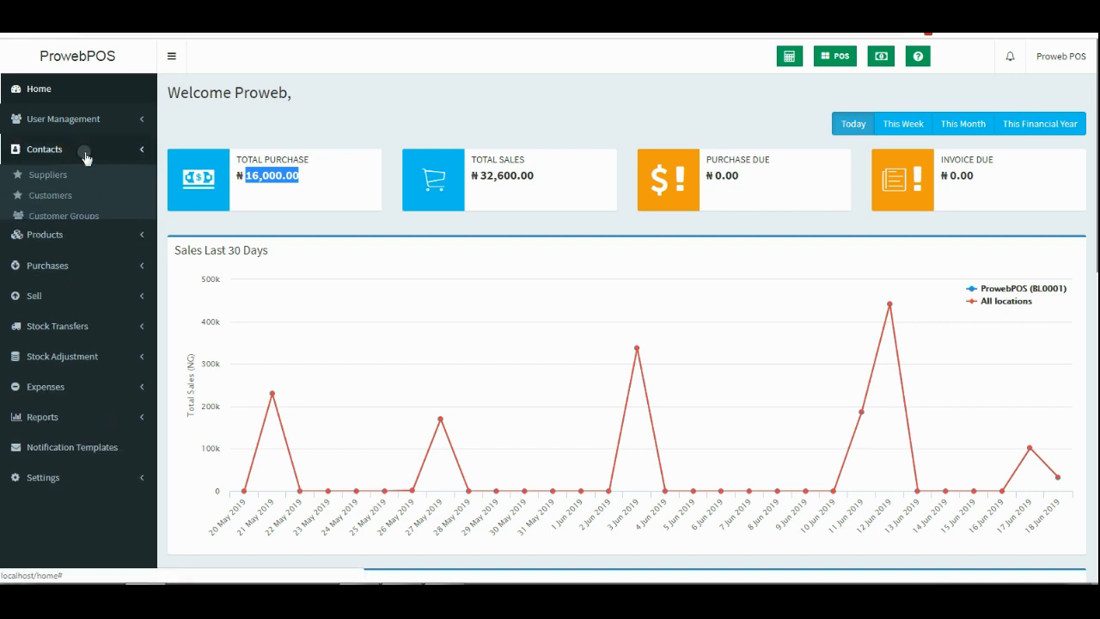
Open the Customers list and view the second customer's contact details.
{"action": "left_click", "coordinate": [55, 195]}
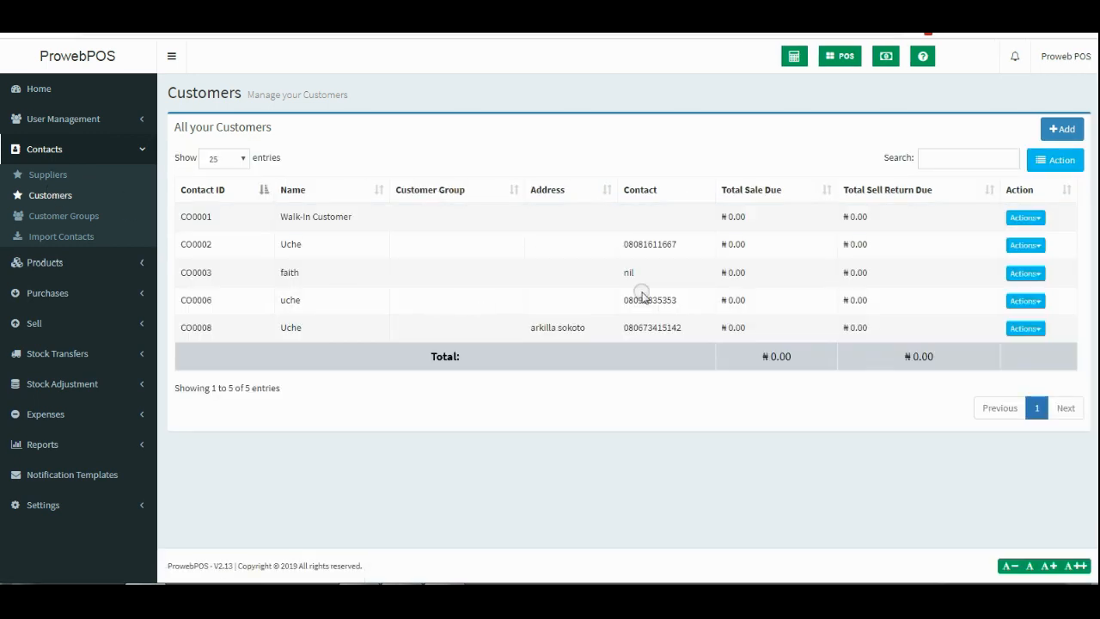
{"action": "double_click", "coordinate": [674, 245]}
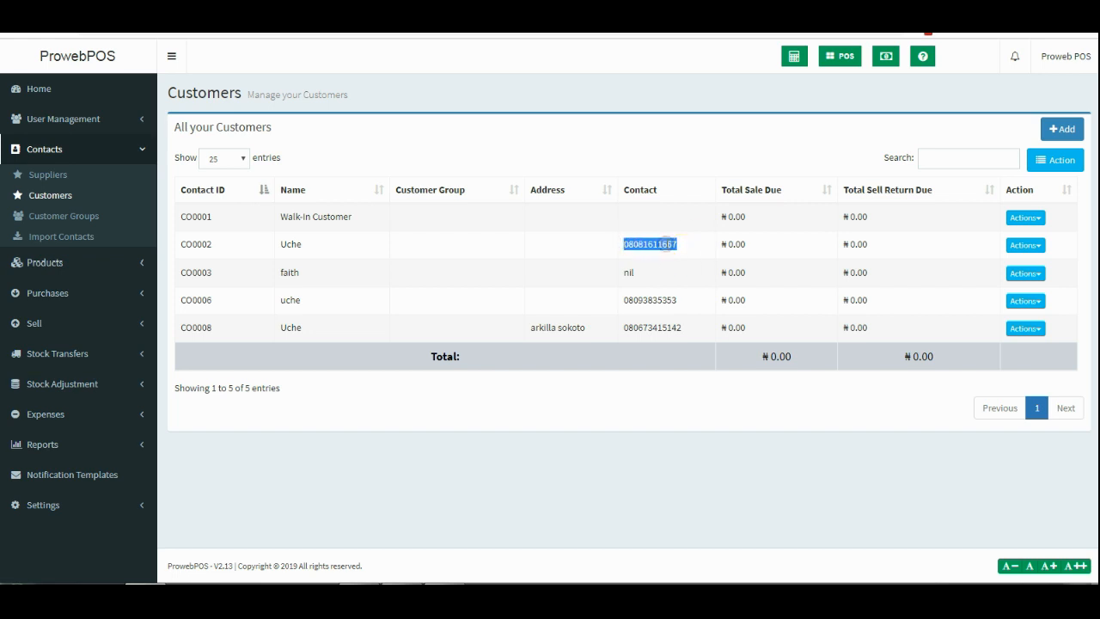
{"action": "left_click", "coordinate": [1025, 245]}
{"action": "left_click", "coordinate": [961, 266]}
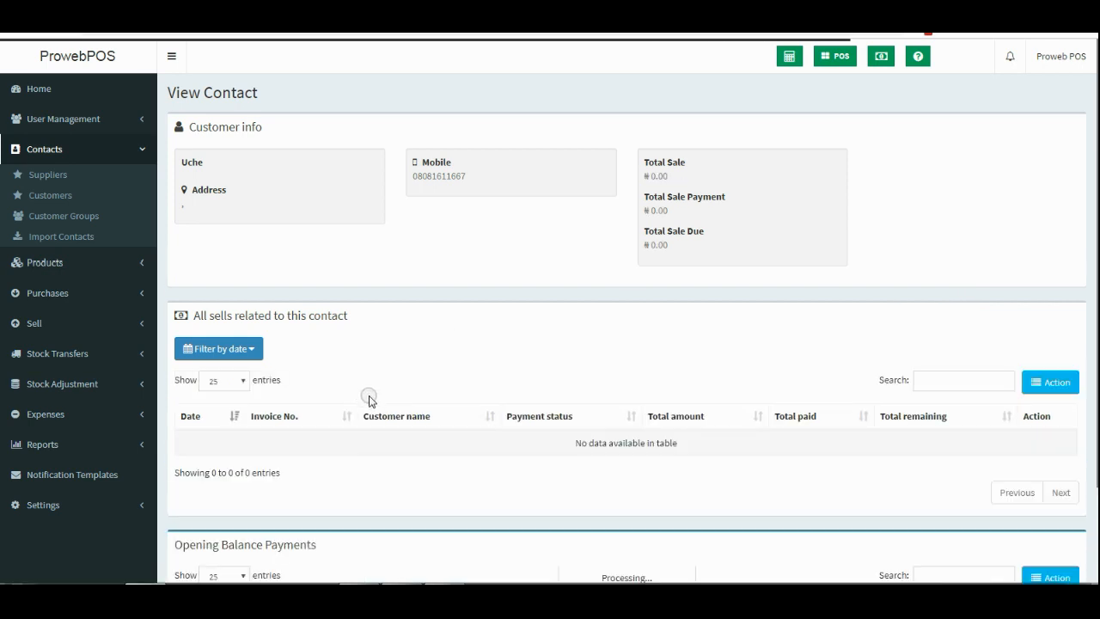
{"action": "scroll", "coordinate": [658, 361], "scroll_direction": "down", "scroll_amount": 3}
{"action": "scroll", "coordinate": [662, 378], "scroll_direction": "up", "scroll_amount": 2}
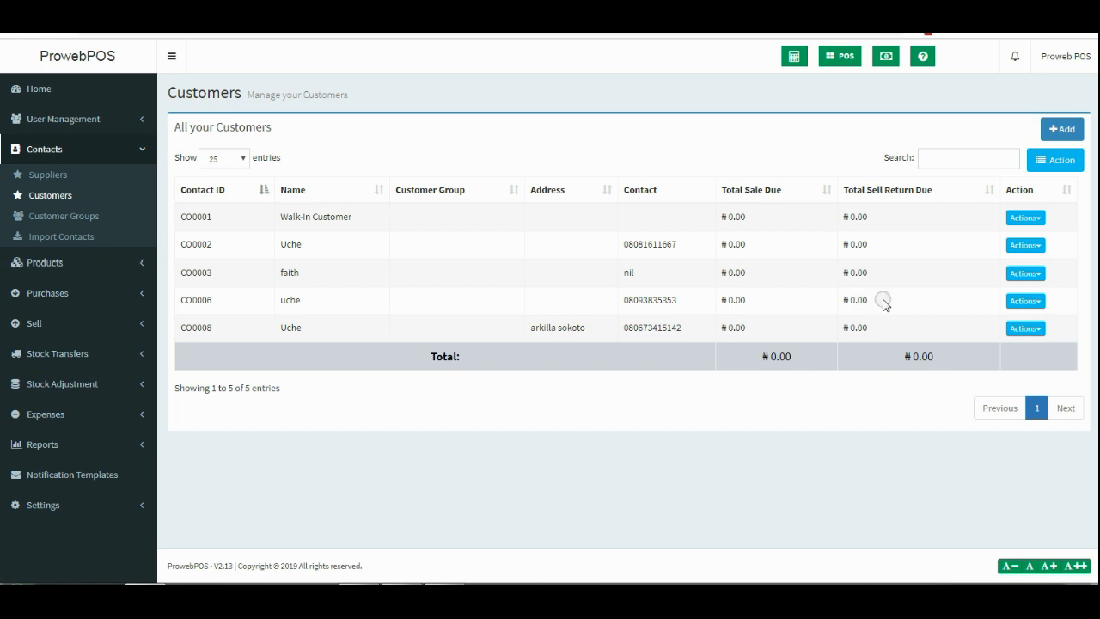
Return to the home dashboard and open Today's profit summary.
{"action": "left_click", "coordinate": [43, 95]}
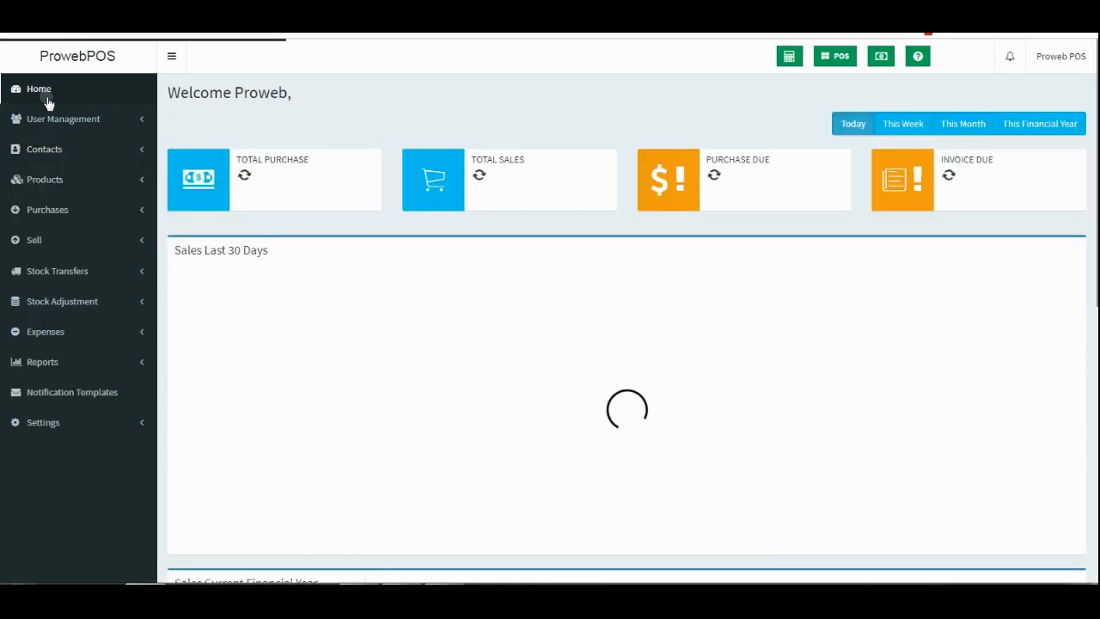
{"action": "scroll", "coordinate": [381, 223], "scroll_direction": "down", "scroll_amount": 5}
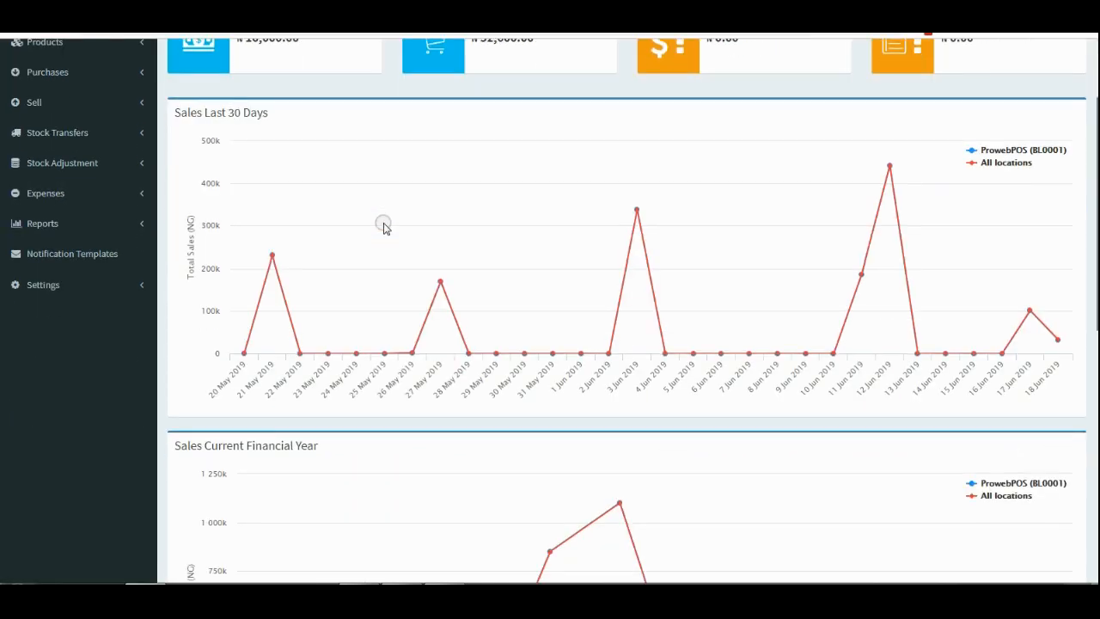
{"action": "scroll", "coordinate": [387, 189], "scroll_direction": "down", "scroll_amount": 4}
{"action": "scroll", "coordinate": [413, 198], "scroll_direction": "up", "scroll_amount": 9}
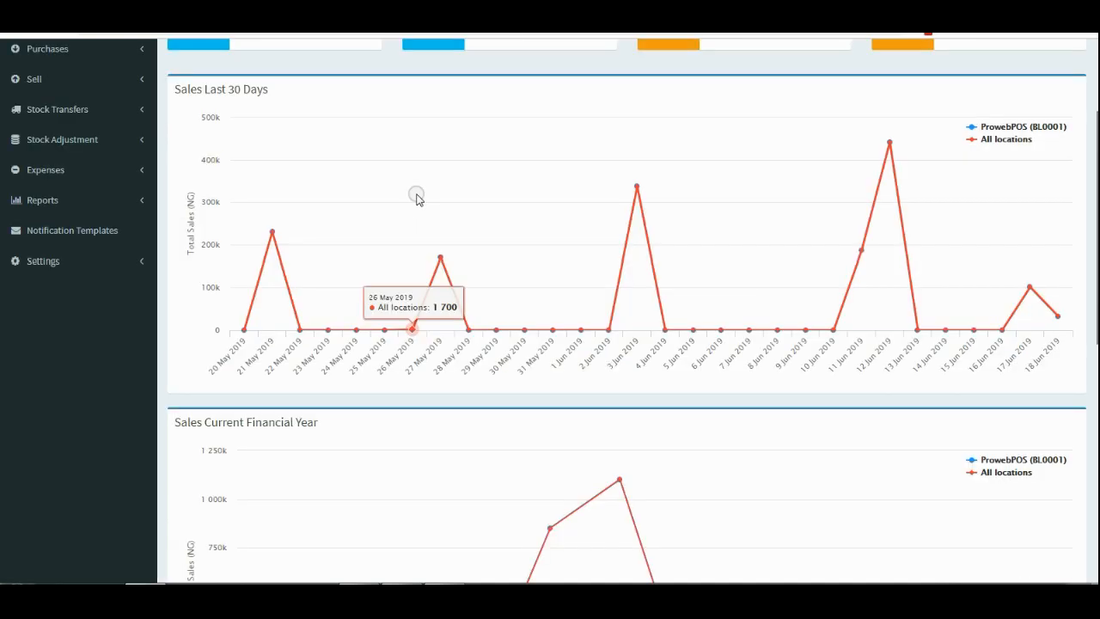
{"action": "left_click", "coordinate": [885, 58]}
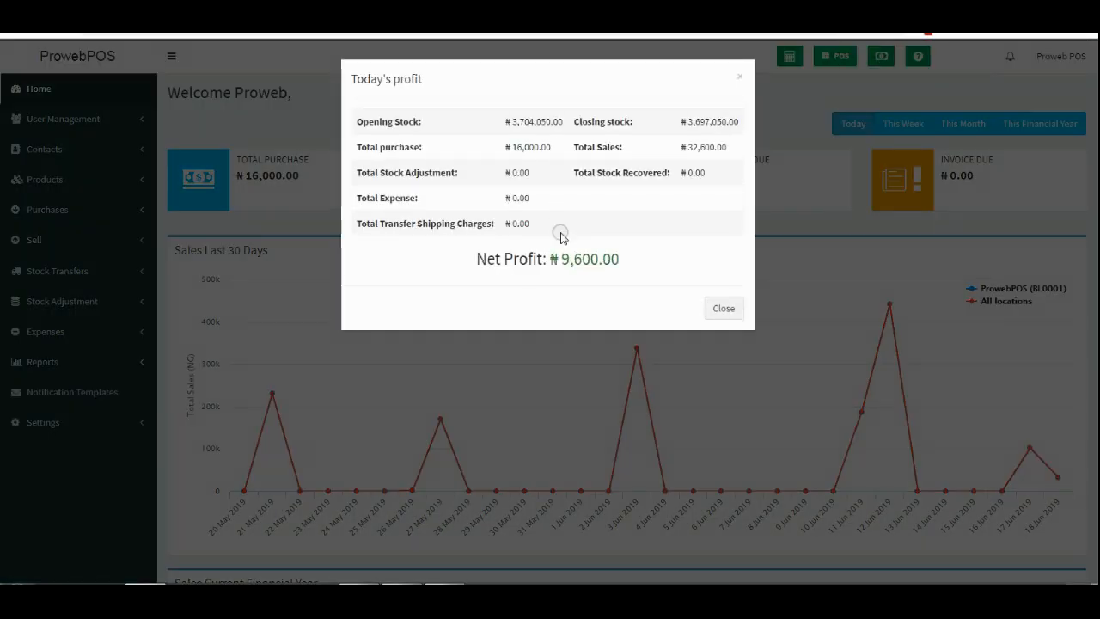
Review the summary's net profit, closing stock, ₦16,000.00 purchases and ₦32,600.00 sales.
{"action": "left_click_drag", "start_coordinate": [561, 259], "coordinate": [637, 260]}
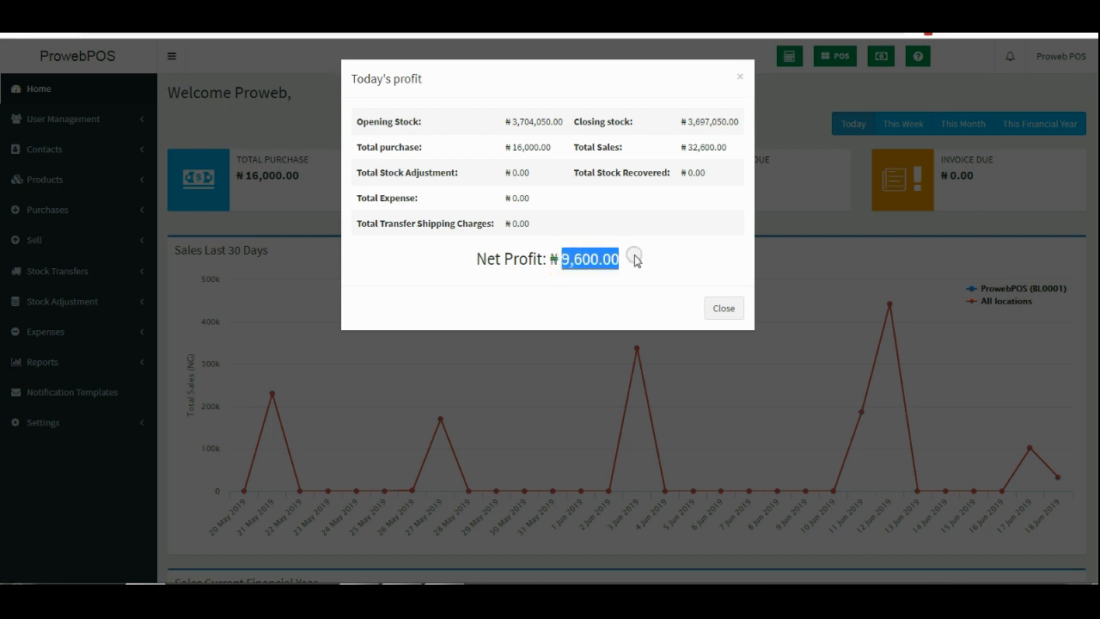
{"action": "left_click_drag", "start_coordinate": [687, 147], "coordinate": [727, 159]}
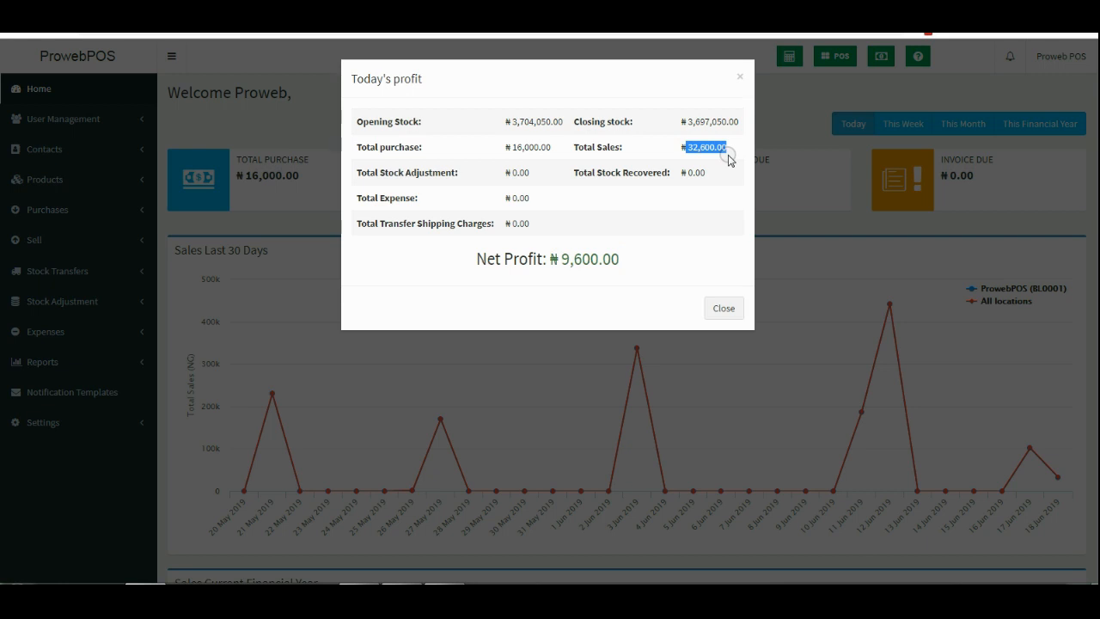
{"action": "left_click_drag", "start_coordinate": [689, 121], "coordinate": [727, 120]}
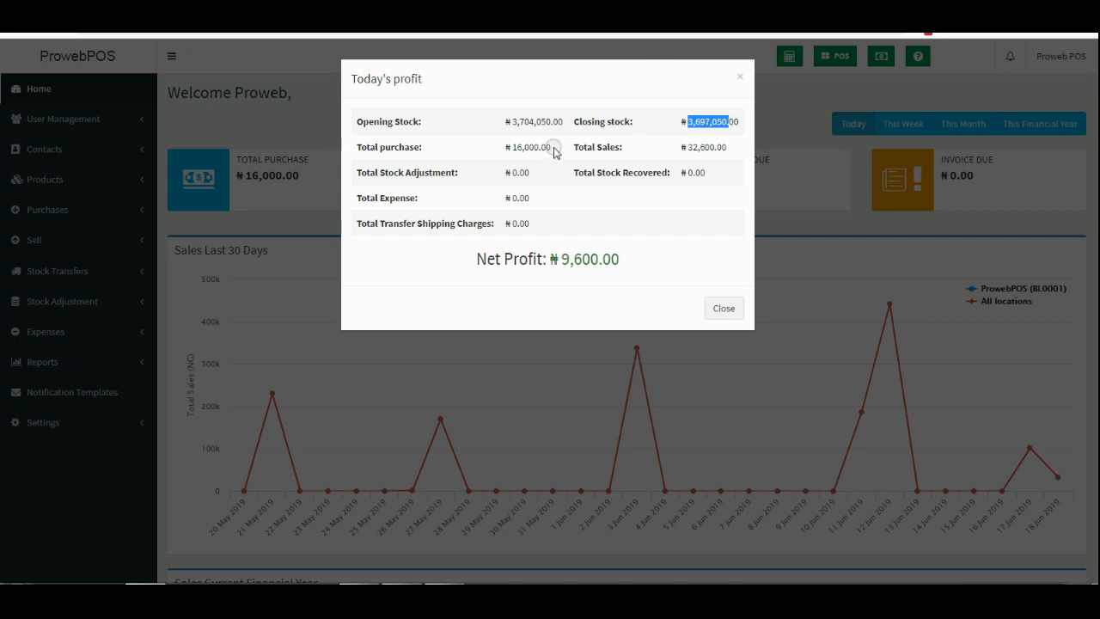
{"action": "left_click_drag", "start_coordinate": [552, 148], "coordinate": [506, 146]}
{"action": "left_click_drag", "start_coordinate": [681, 147], "coordinate": [720, 147]}
{"action": "left_click", "coordinate": [592, 206]}
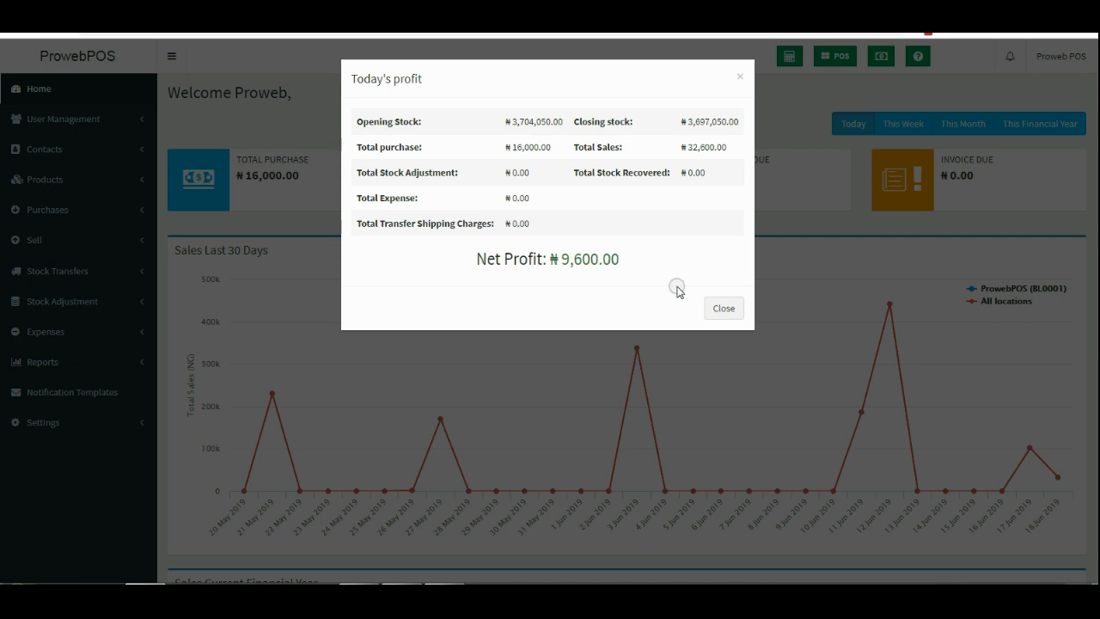
Check the ₦0.00 total expense and ₦9,600.00 net profit, then close the summary.
{"action": "left_click_drag", "start_coordinate": [506, 196], "coordinate": [540, 201]}
{"action": "left_click", "coordinate": [520, 201]}
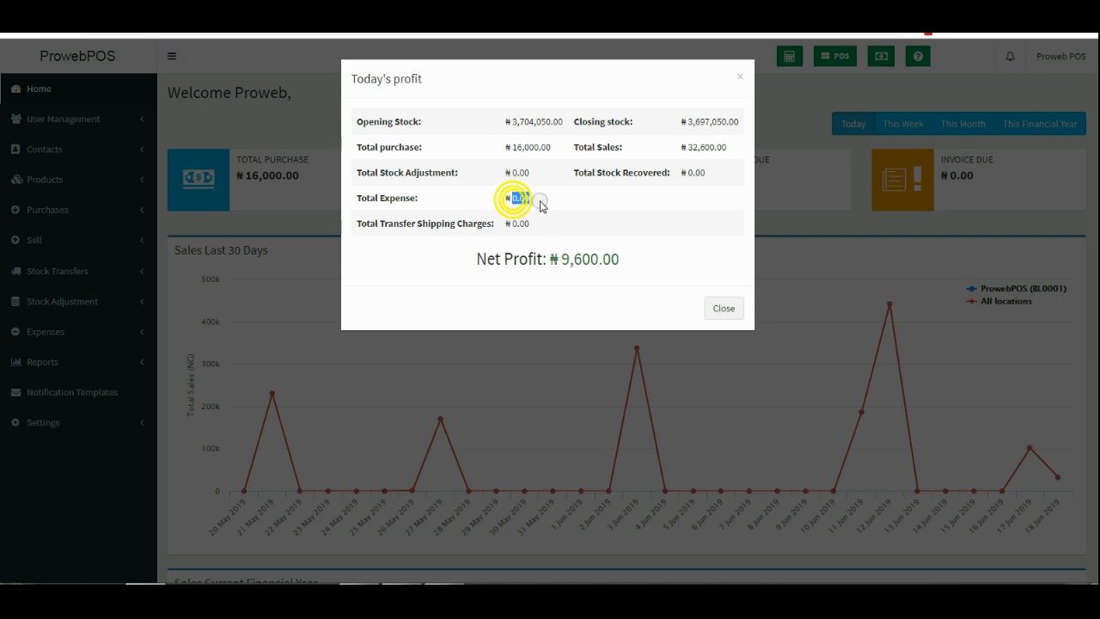
{"action": "left_click_drag", "start_coordinate": [559, 259], "coordinate": [636, 267]}
{"action": "left_click", "coordinate": [516, 204]}
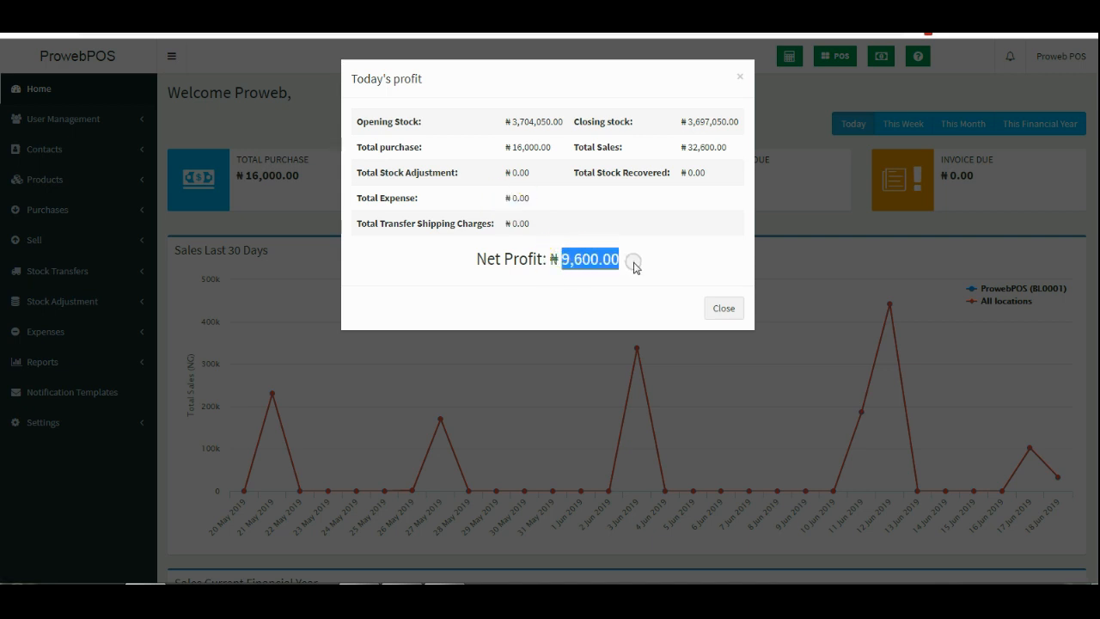
{"action": "left_click", "coordinate": [741, 79]}
{"action": "left_click", "coordinate": [141, 332]}
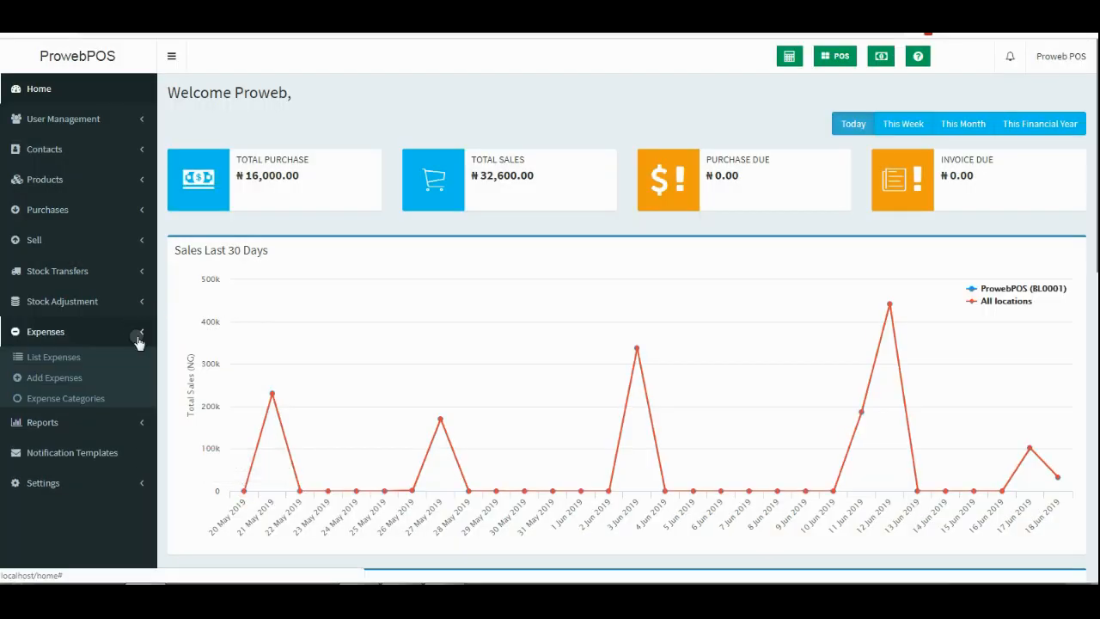
Start a new expense in the Fueling category with a total amount of 1000.
{"action": "left_click", "coordinate": [68, 379]}
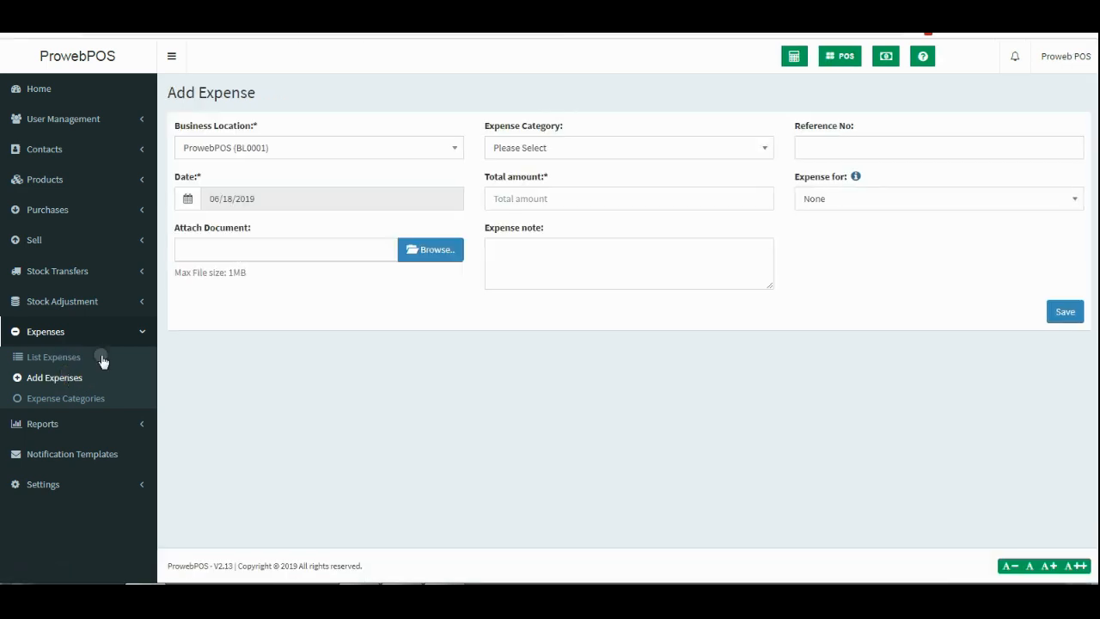
{"action": "left_click", "coordinate": [554, 156]}
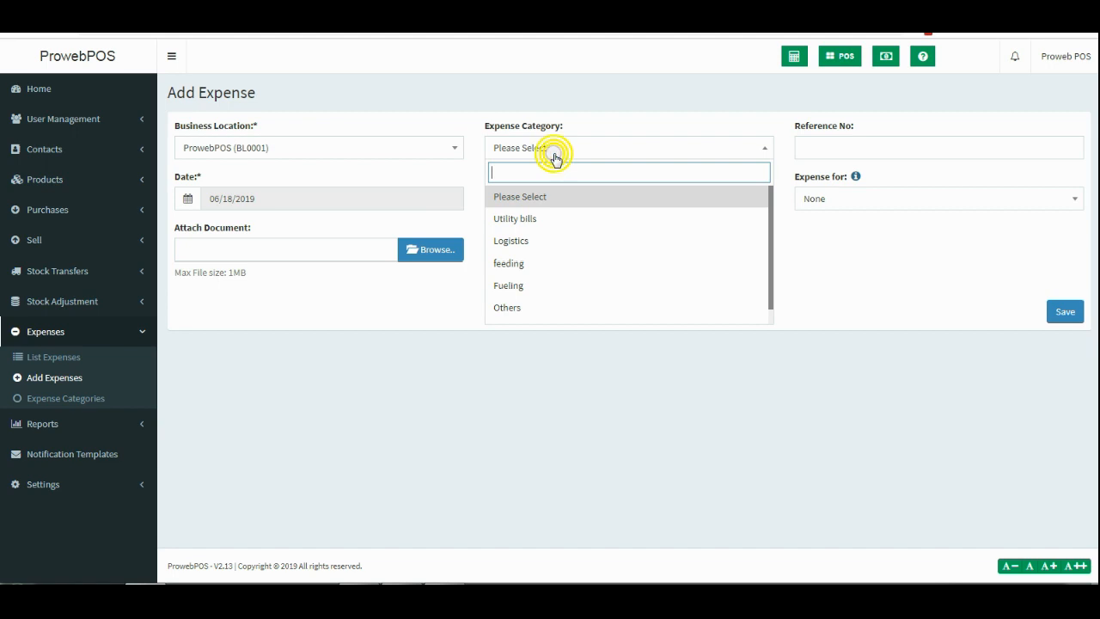
{"action": "left_click", "coordinate": [545, 284]}
{"action": "left_click", "coordinate": [557, 201]}
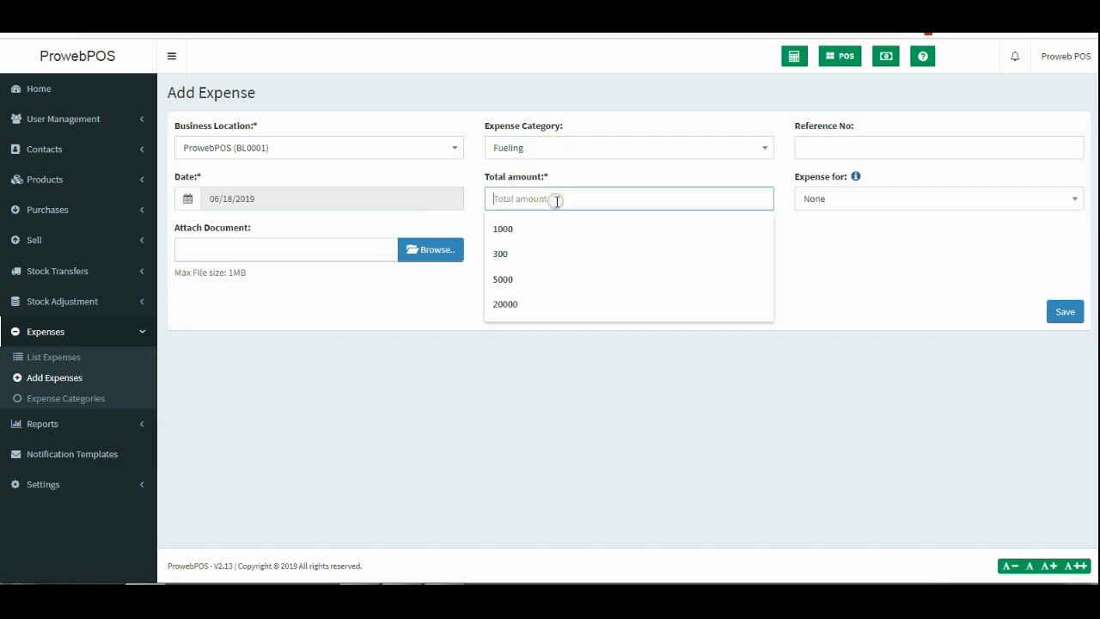
{"action": "type", "text": "10"}
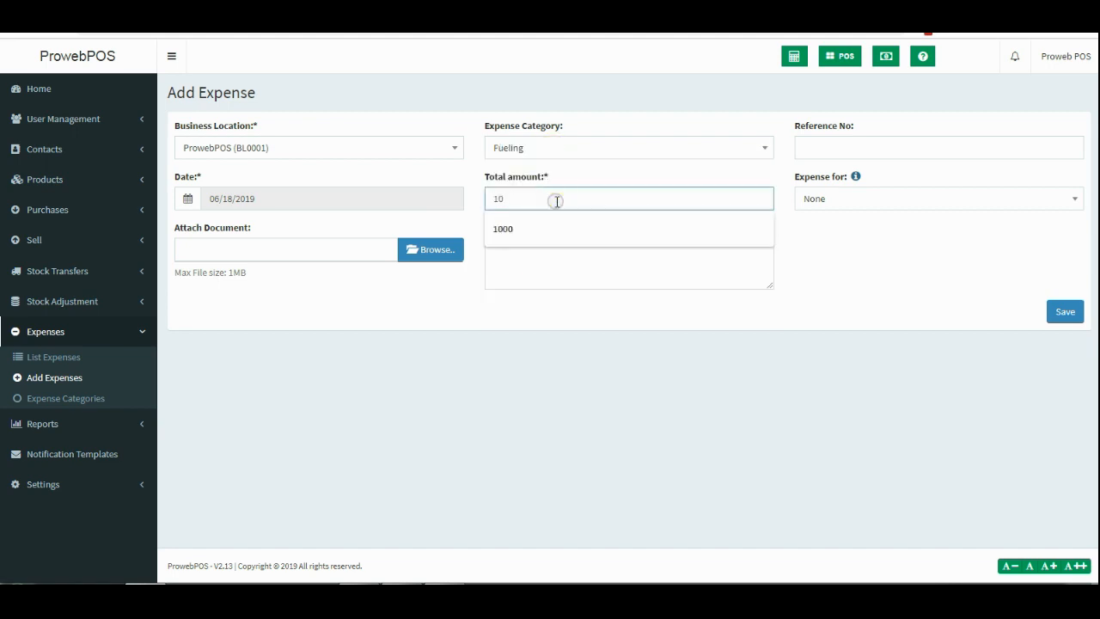
{"action": "key", "text": "BackSpace"}
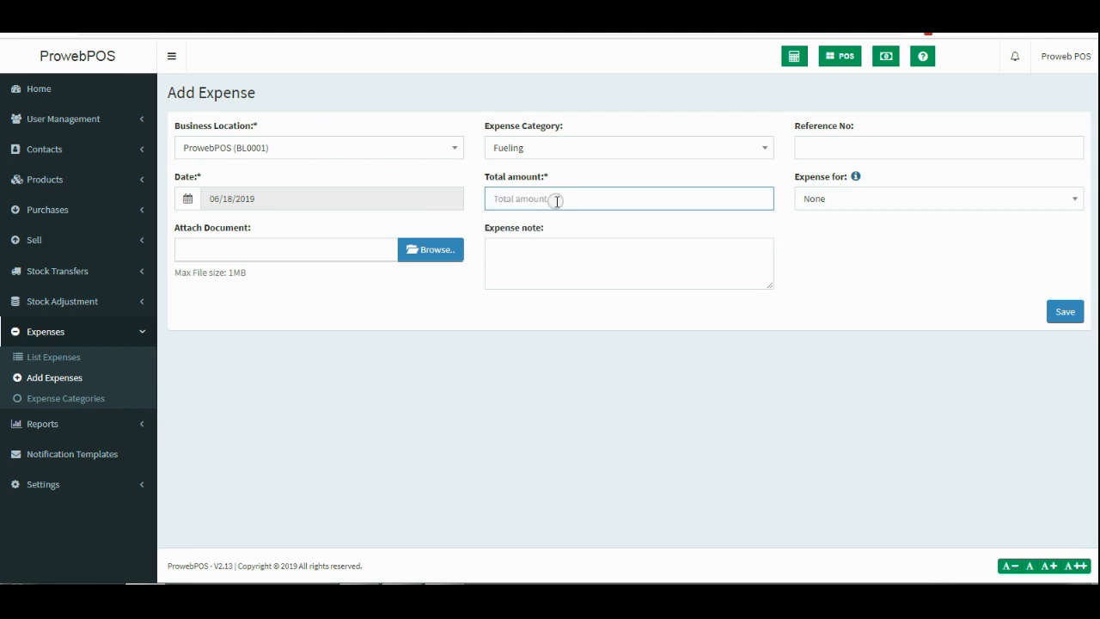
{"action": "type", "text": "1000"}
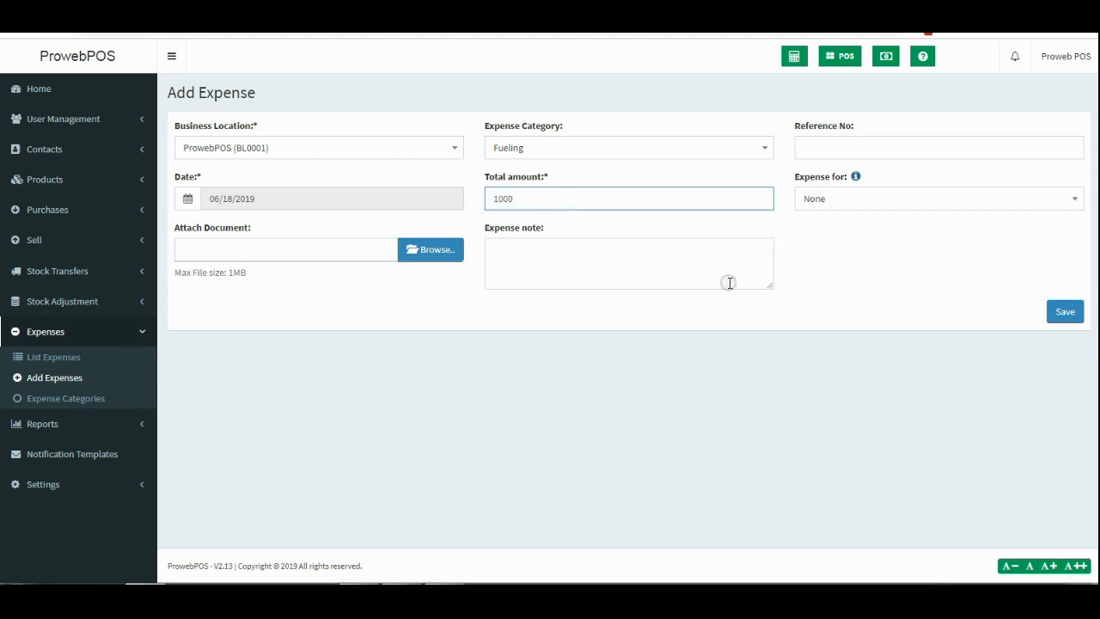
{"action": "left_click", "coordinate": [721, 228]}
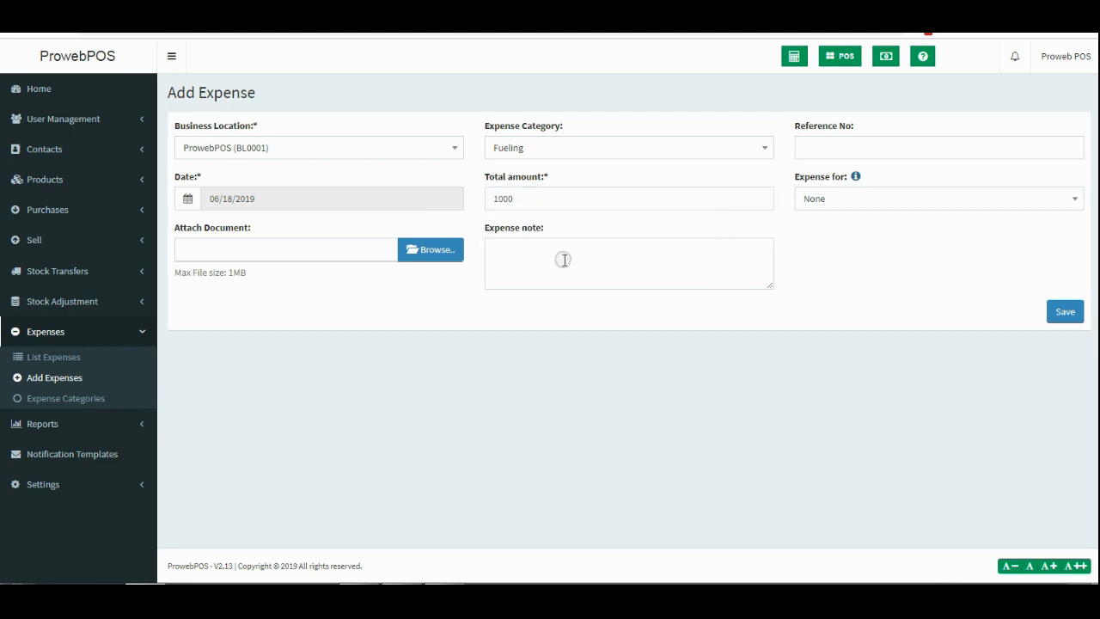
Keep the date 06/18/2019, change the note to 'Daily Fueling', and save the expense.
{"action": "left_click", "coordinate": [296, 202]}
{"action": "left_click", "coordinate": [255, 340]}
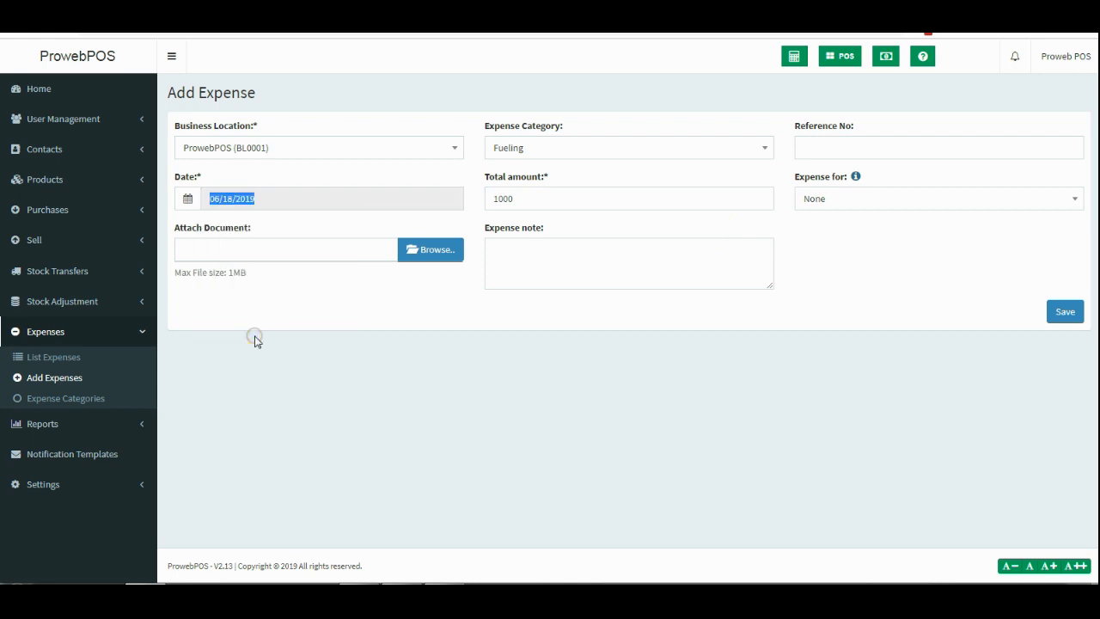
{"action": "left_click", "coordinate": [314, 253]}
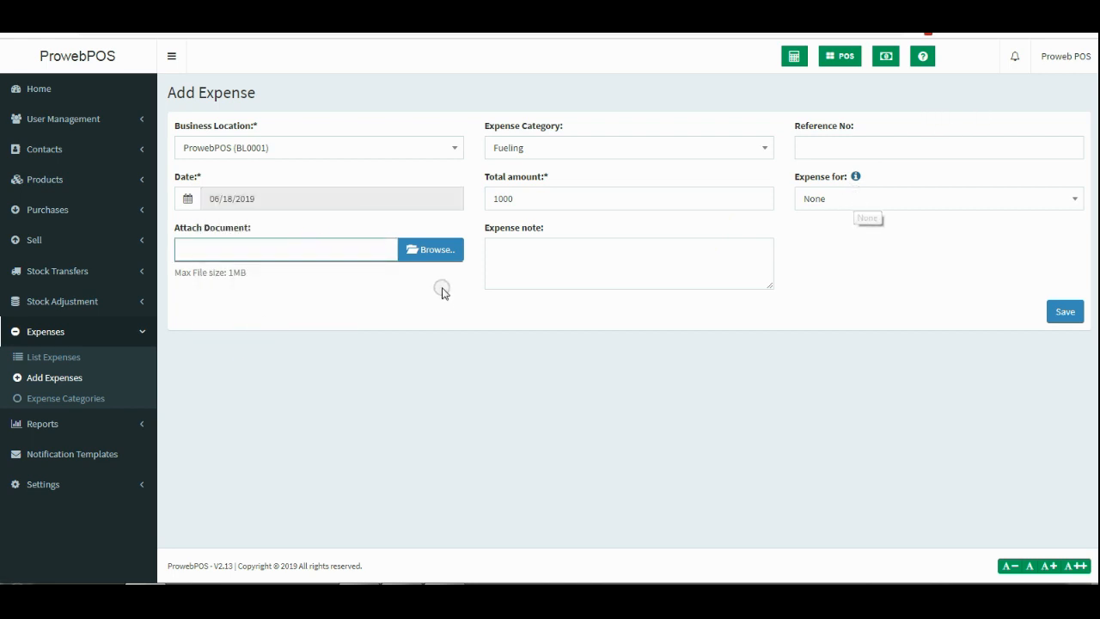
{"action": "left_click", "coordinate": [545, 244]}
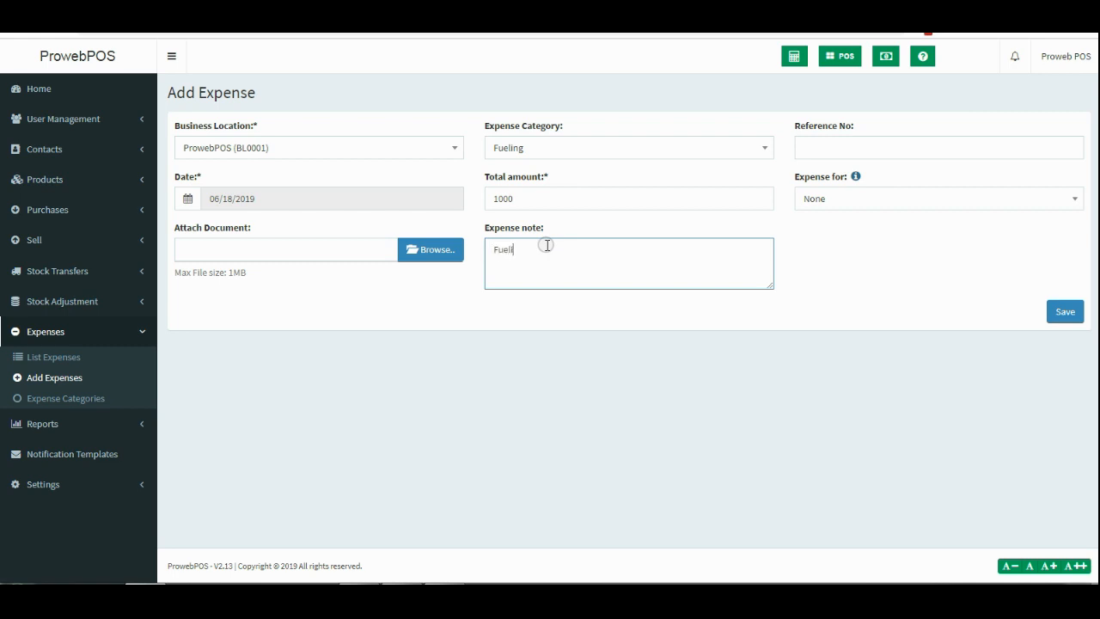
{"action": "left_click", "coordinate": [884, 294]}
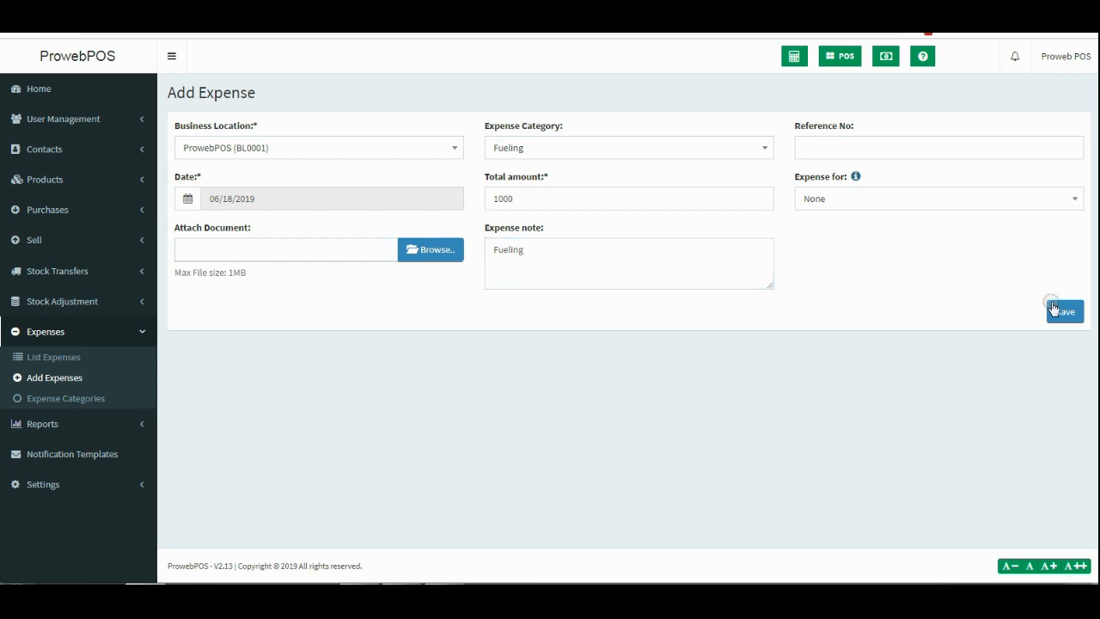
{"action": "double_click", "coordinate": [492, 249]}
{"action": "type", "text": "De"}
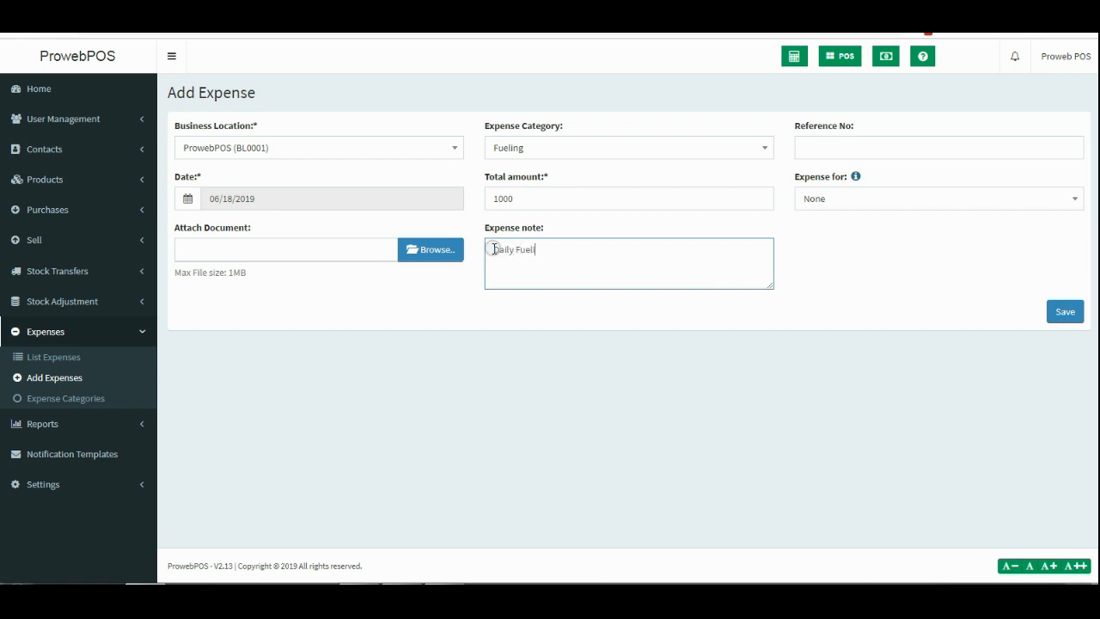
{"action": "left_click", "coordinate": [824, 310]}
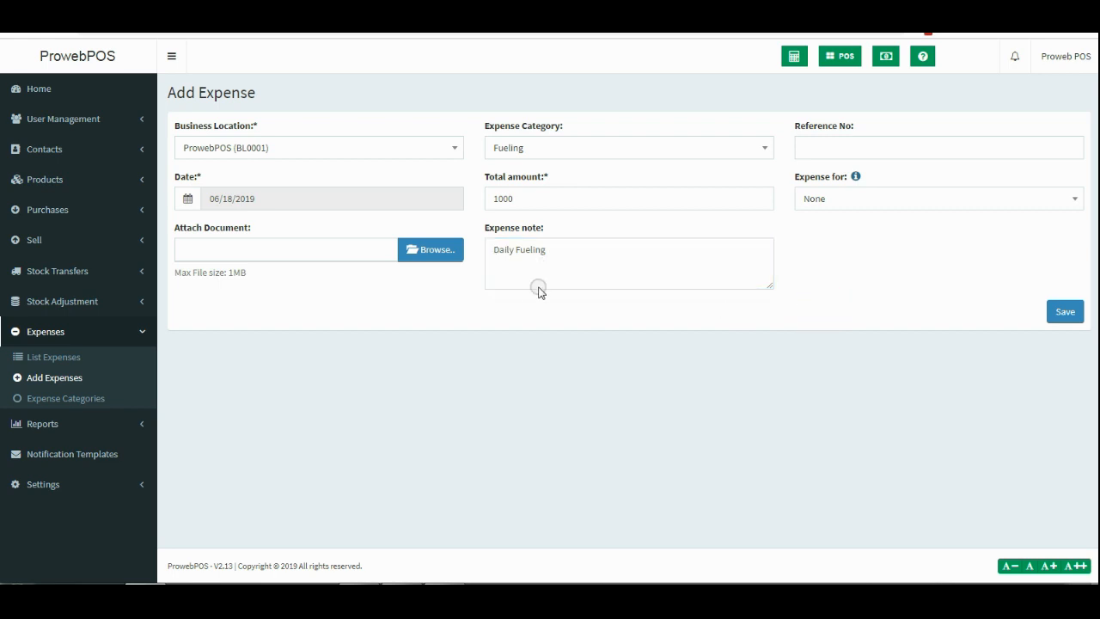
{"action": "left_click", "coordinate": [1066, 316]}
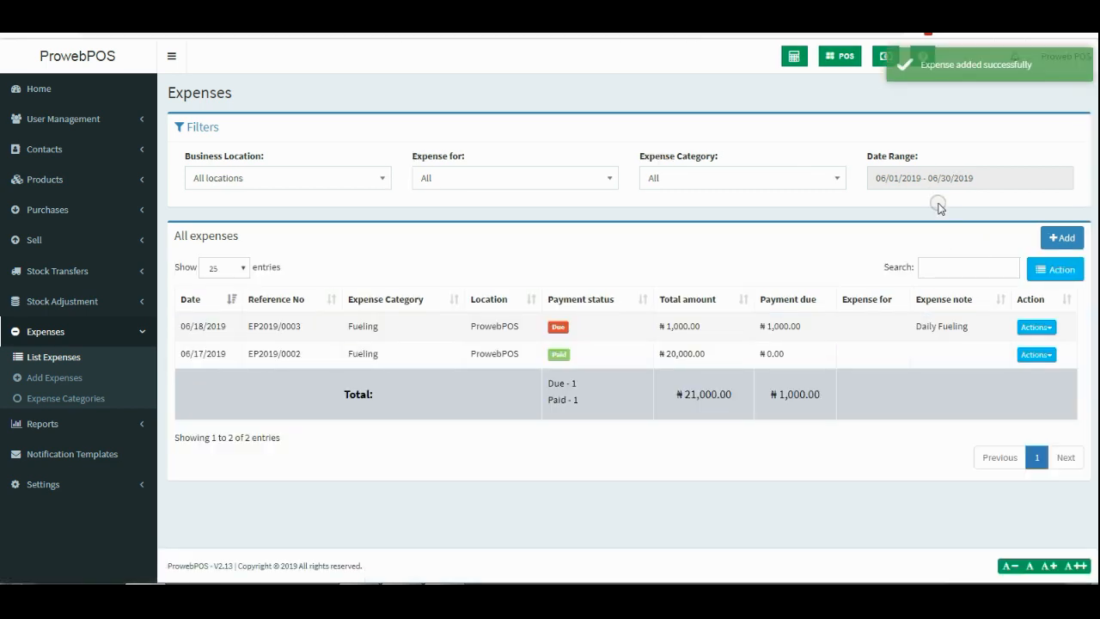
Add and save a 1,000.00 cash payment for the new Fueling expense.
{"action": "left_click", "coordinate": [1053, 325]}
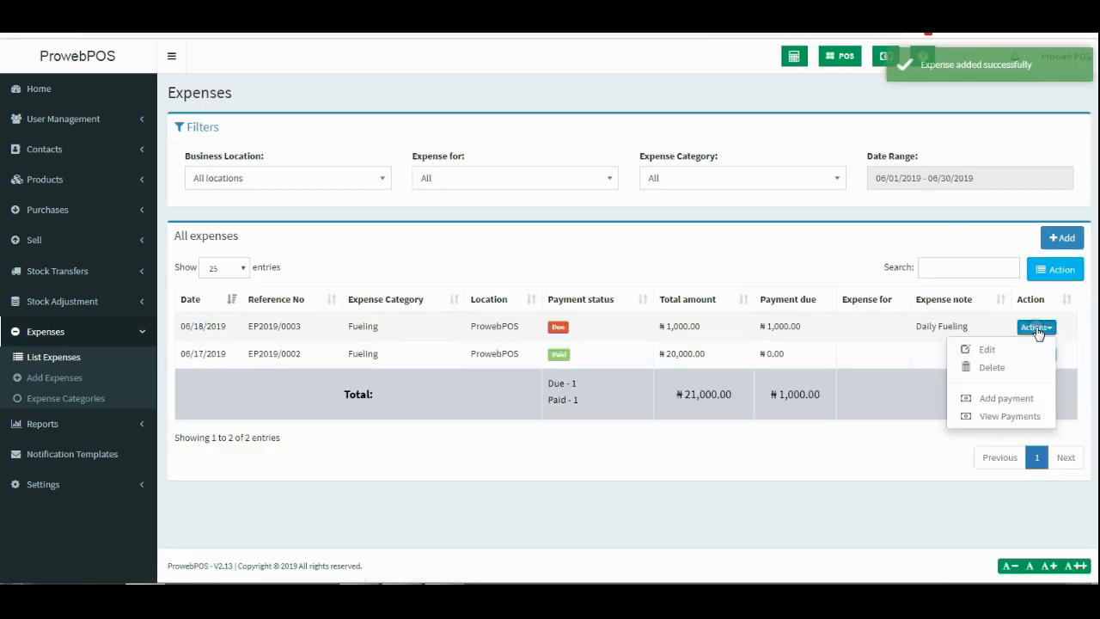
{"action": "left_click", "coordinate": [1007, 395]}
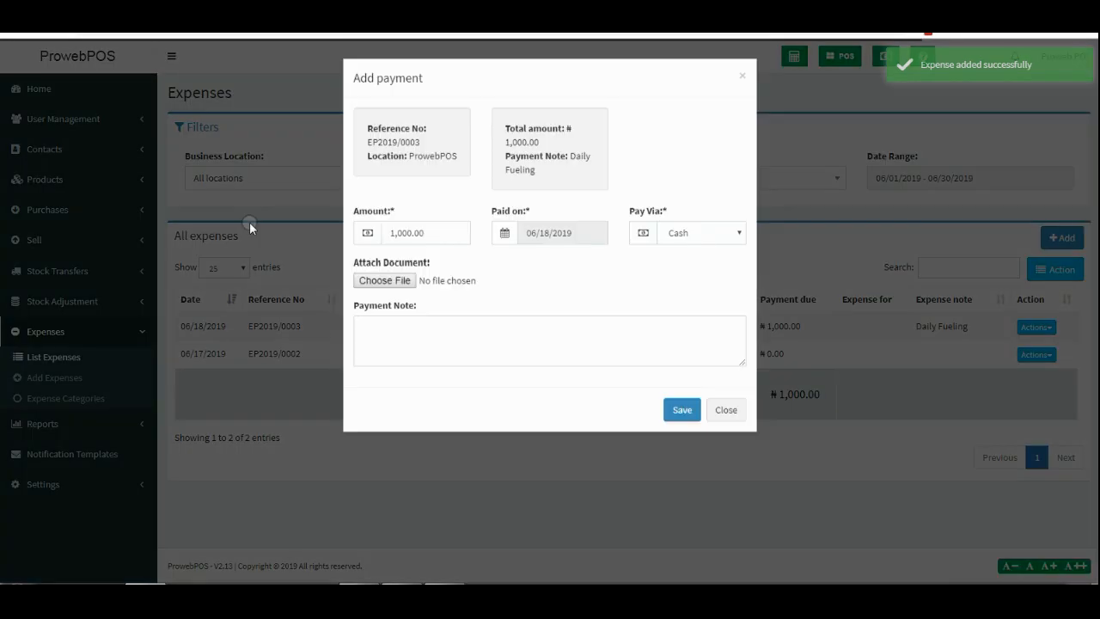
{"action": "left_click", "coordinate": [672, 408]}
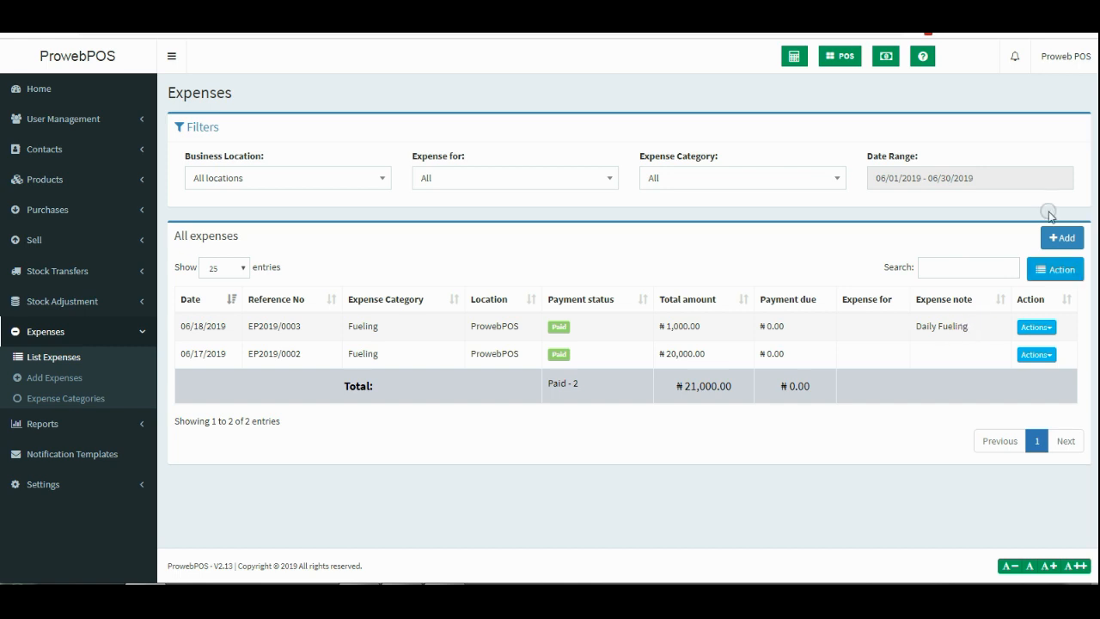
Filter the expenses list by Today, then Yesterday, and finally Last 7 Days.
{"action": "left_click", "coordinate": [957, 173]}
{"action": "left_click", "coordinate": [935, 206]}
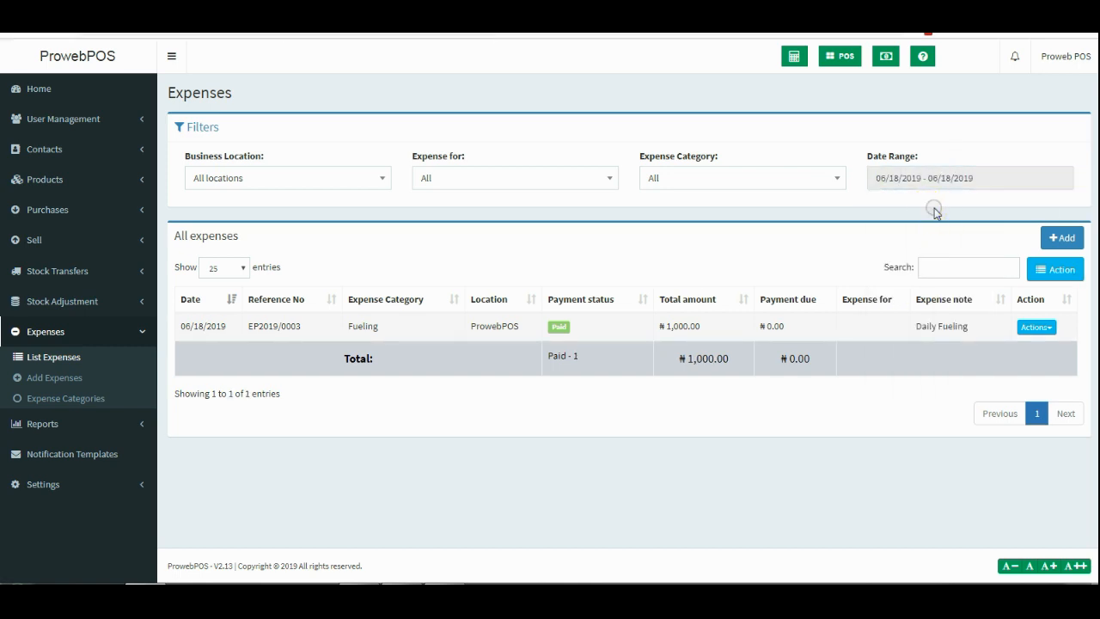
{"action": "left_click", "coordinate": [928, 178]}
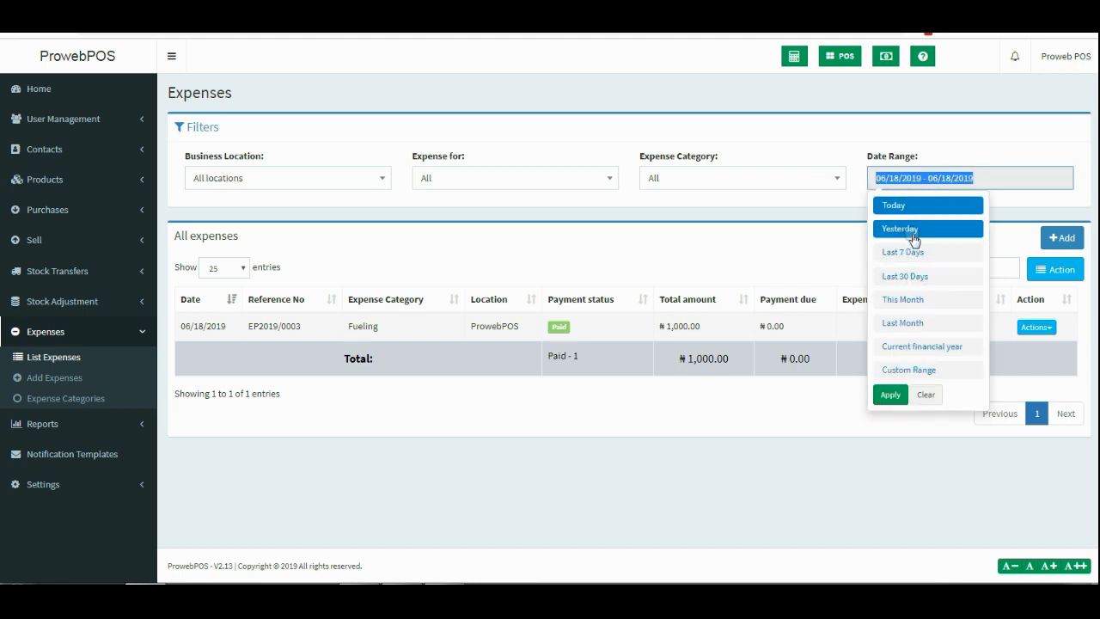
{"action": "left_click", "coordinate": [911, 232]}
{"action": "left_click", "coordinate": [926, 182]}
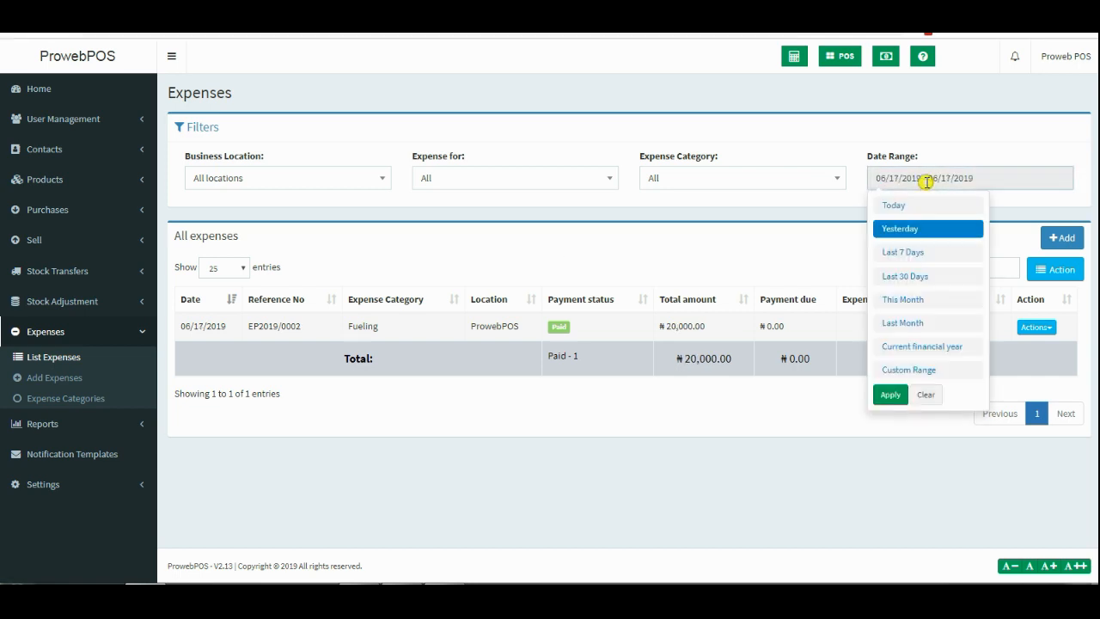
{"action": "left_click", "coordinate": [928, 251]}
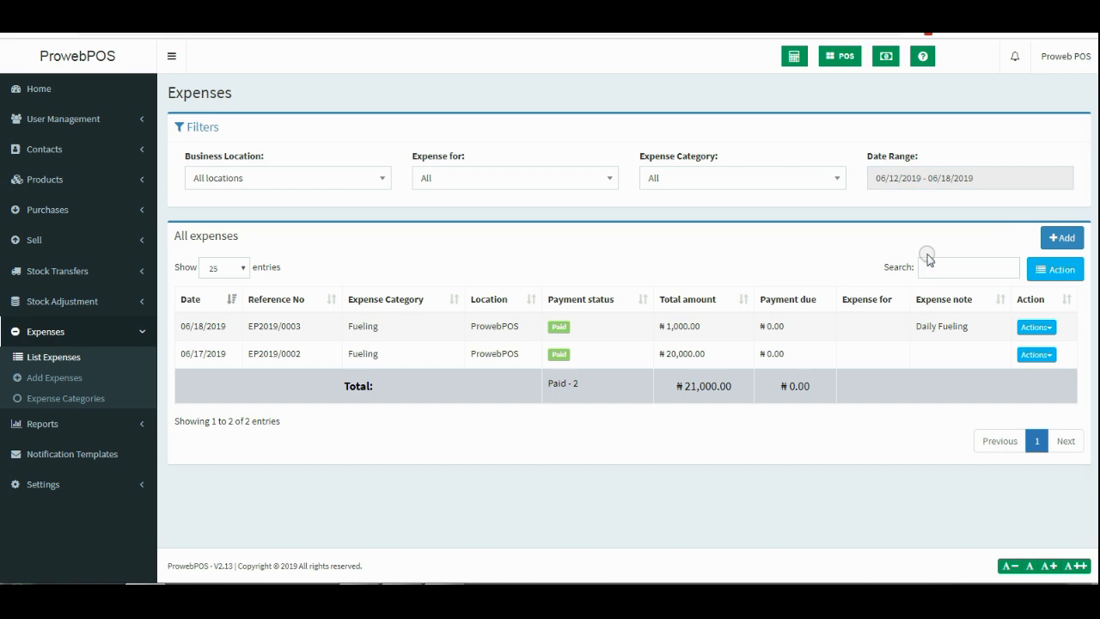
{"action": "left_click", "coordinate": [882, 64]}
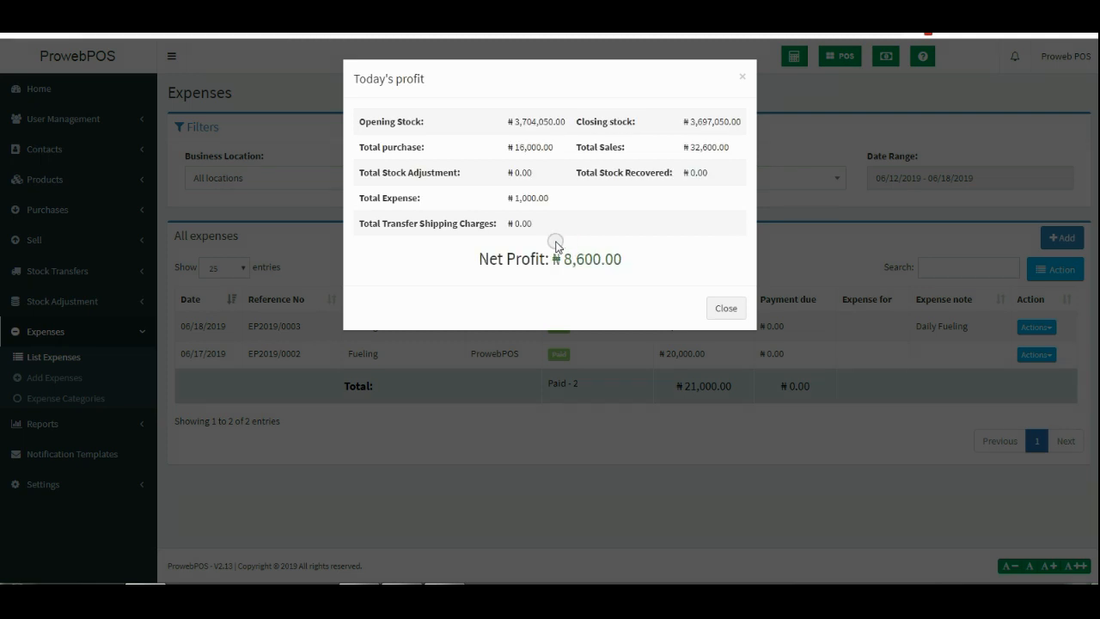
{"action": "left_click_drag", "start_coordinate": [563, 261], "coordinate": [648, 265]}
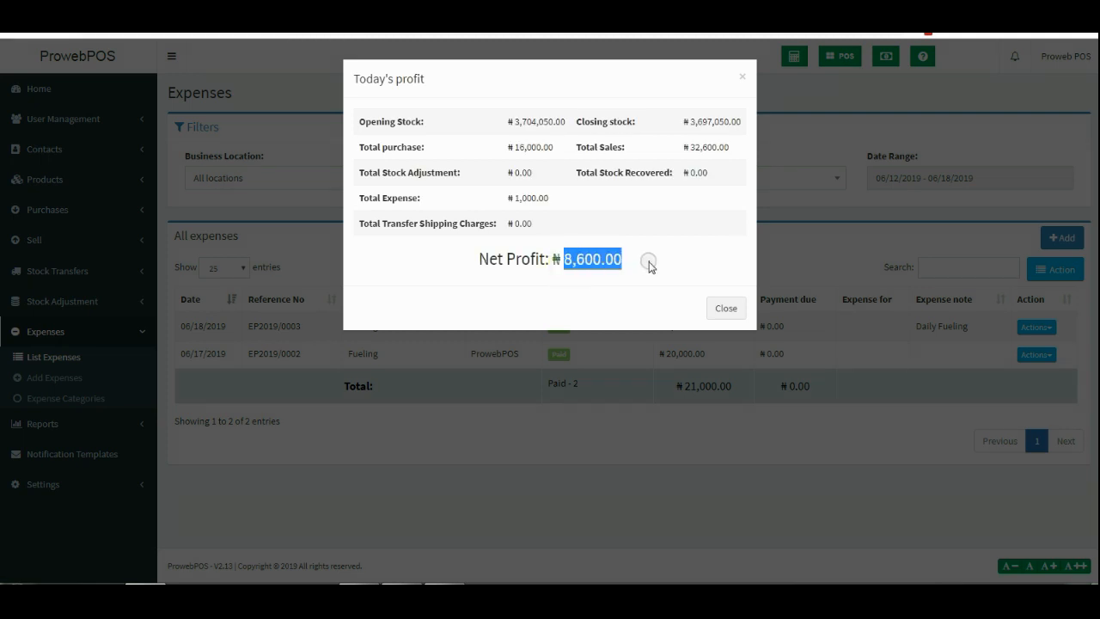
{"action": "double_click", "coordinate": [512, 198]}
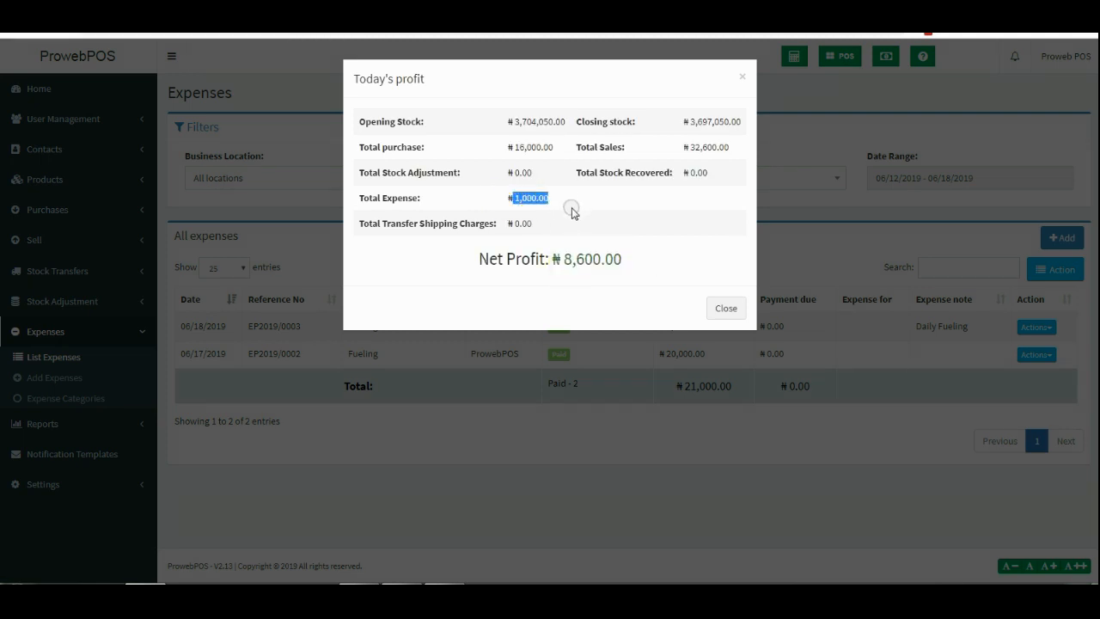
{"action": "left_click", "coordinate": [744, 313]}
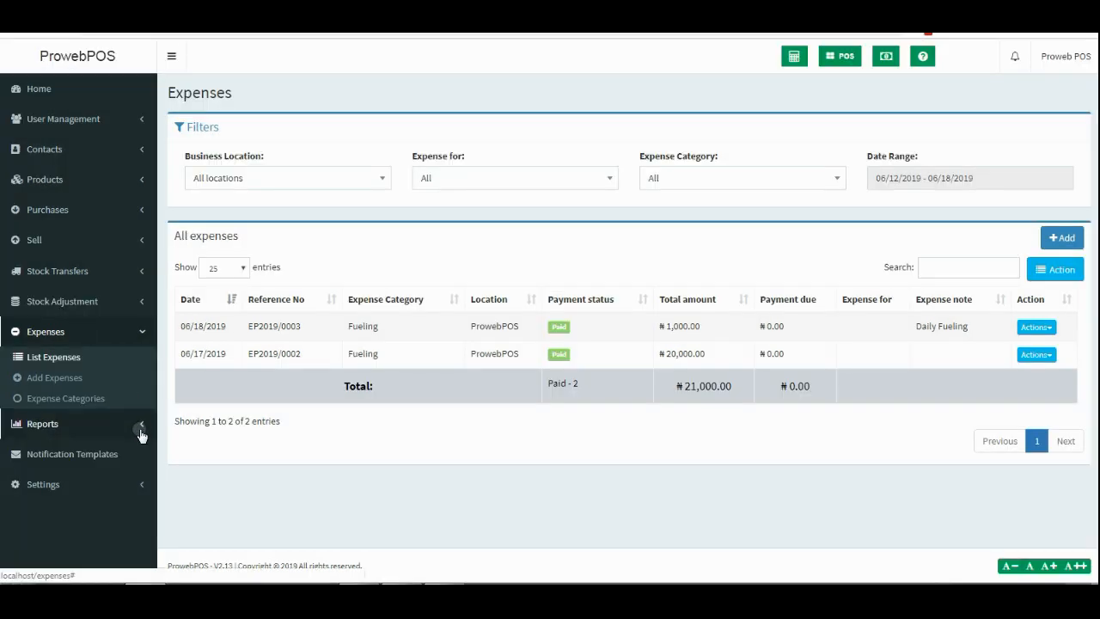
{"action": "left_click", "coordinate": [142, 434]}
Open the Profit / Loss Report and review total expense 22,000.00 and net profit 15,100.00.
{"action": "left_click", "coordinate": [89, 388]}
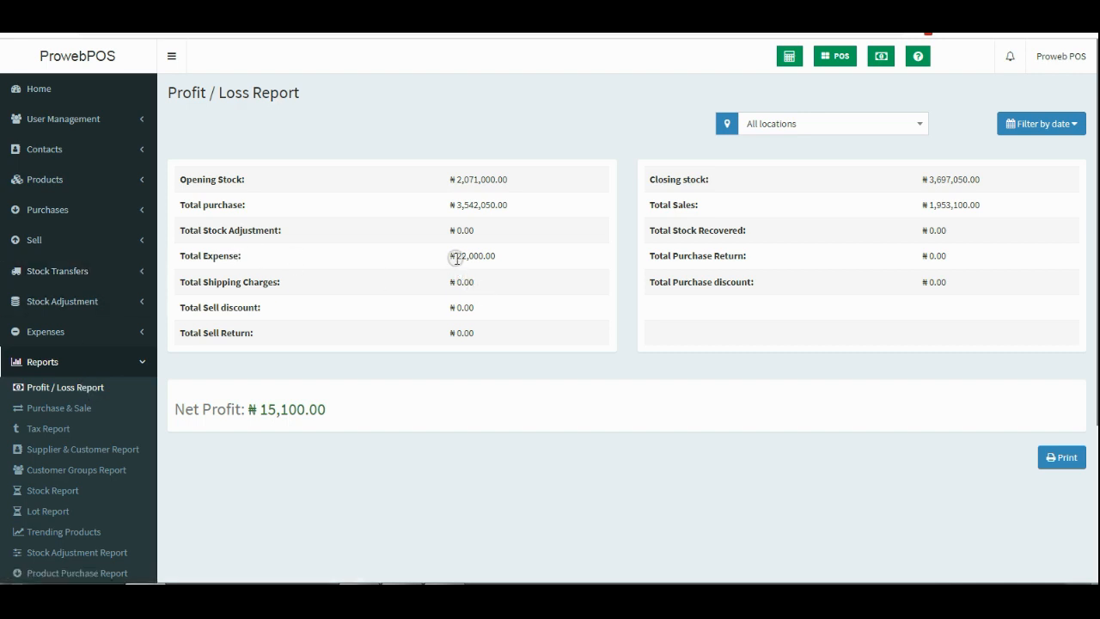
{"action": "left_click_drag", "start_coordinate": [455, 257], "coordinate": [496, 257]}
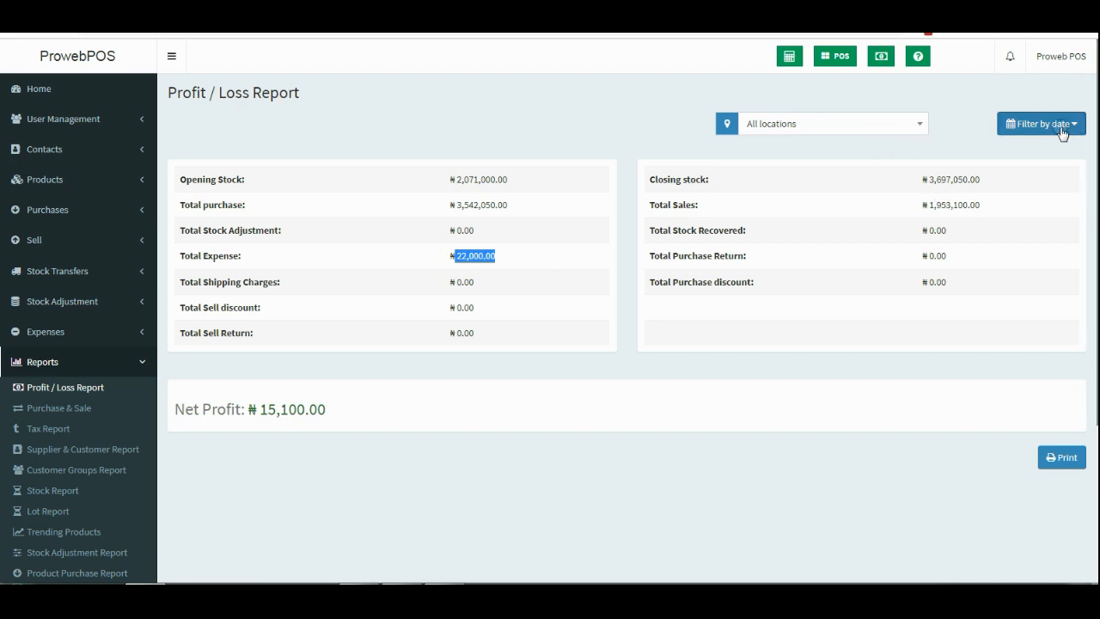
{"action": "left_click", "coordinate": [499, 258]}
{"action": "left_click_drag", "start_coordinate": [500, 258], "coordinate": [453, 256]}
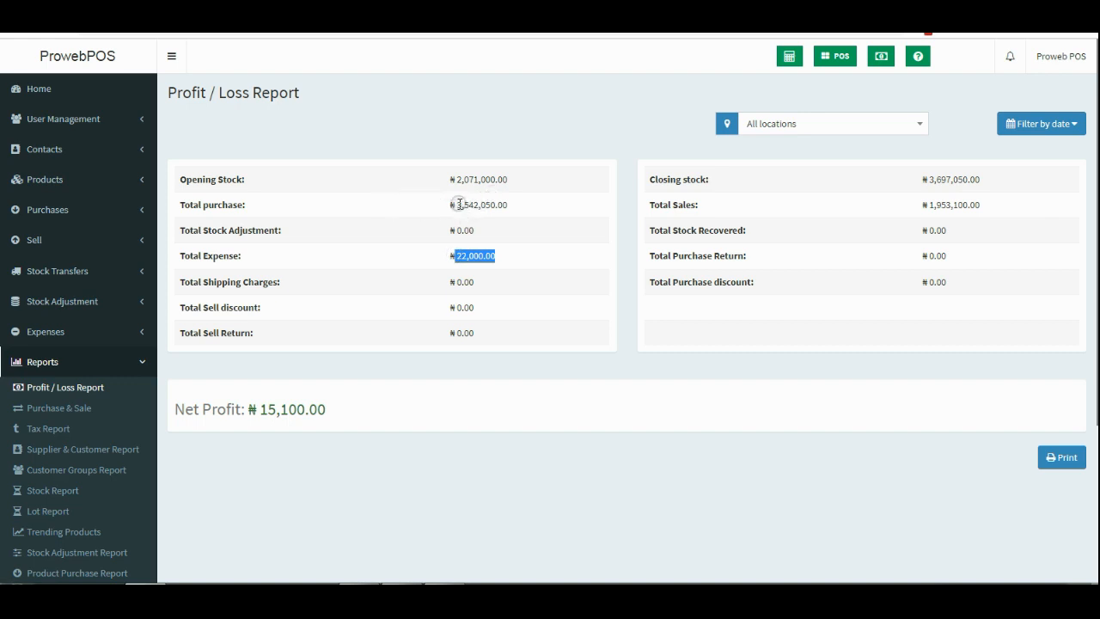
{"action": "left_click_drag", "start_coordinate": [457, 205], "coordinate": [462, 204]}
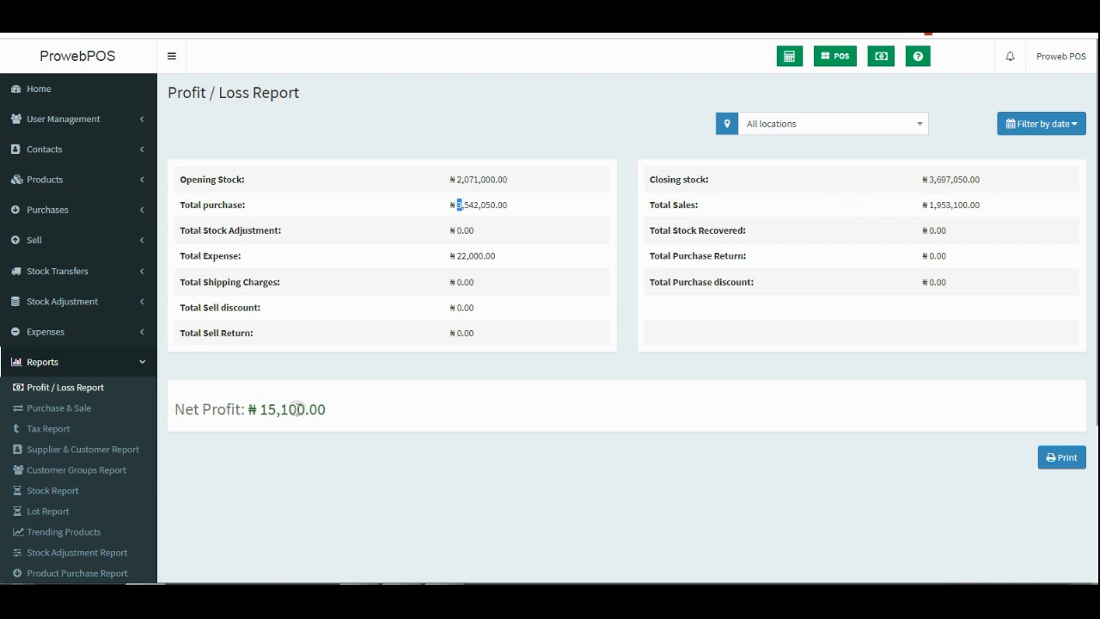
{"action": "left_click_drag", "start_coordinate": [328, 409], "coordinate": [269, 412]}
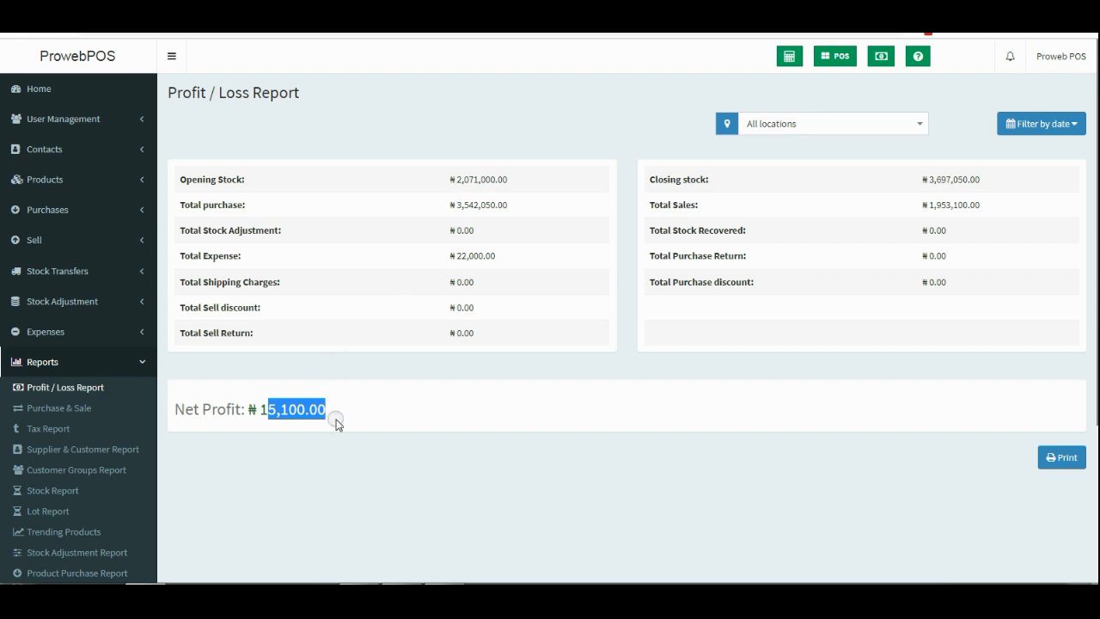
{"action": "left_click", "coordinate": [300, 420]}
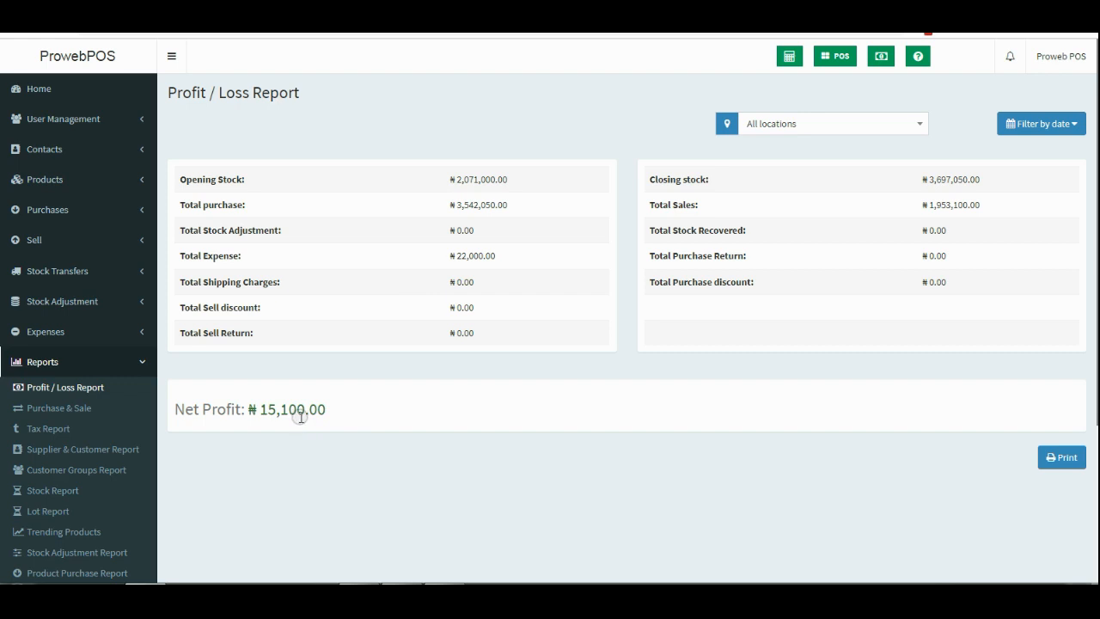
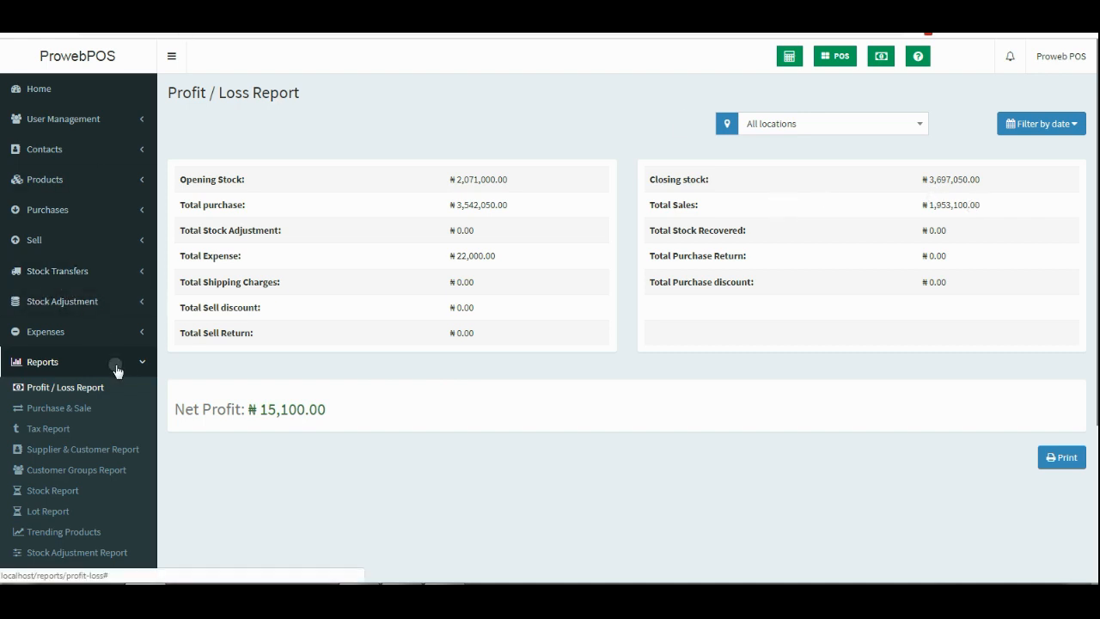
Open the Trending Products report, passing the Expense Report, and check the top sellers led by Soap at 53 units.
{"action": "scroll", "coordinate": [113, 366], "scroll_direction": "down", "scroll_amount": 3}
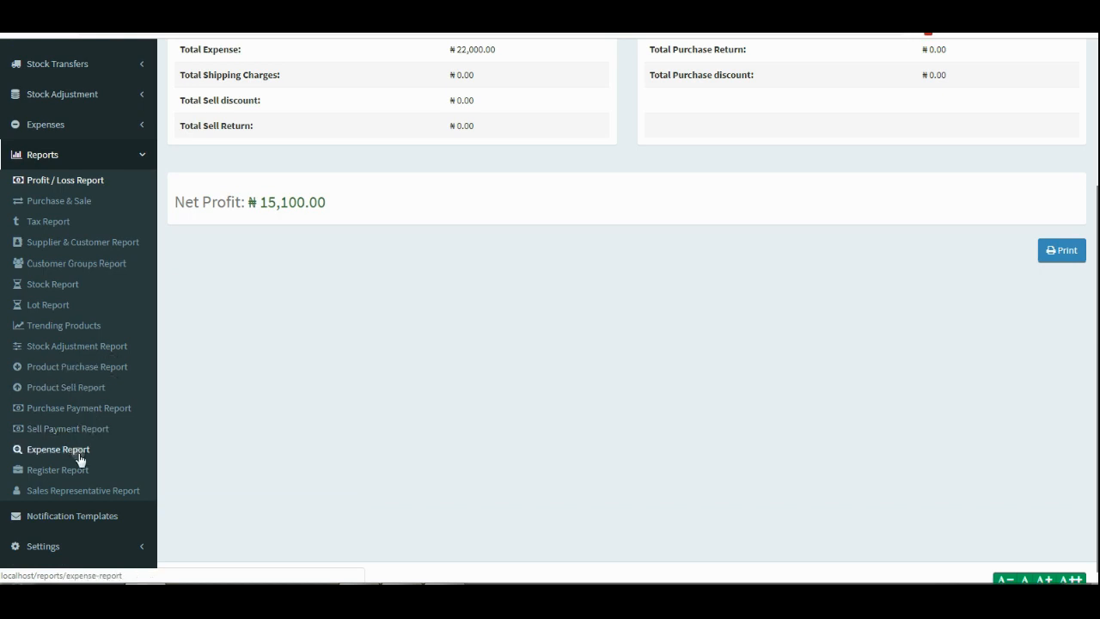
{"action": "left_click", "coordinate": [76, 451]}
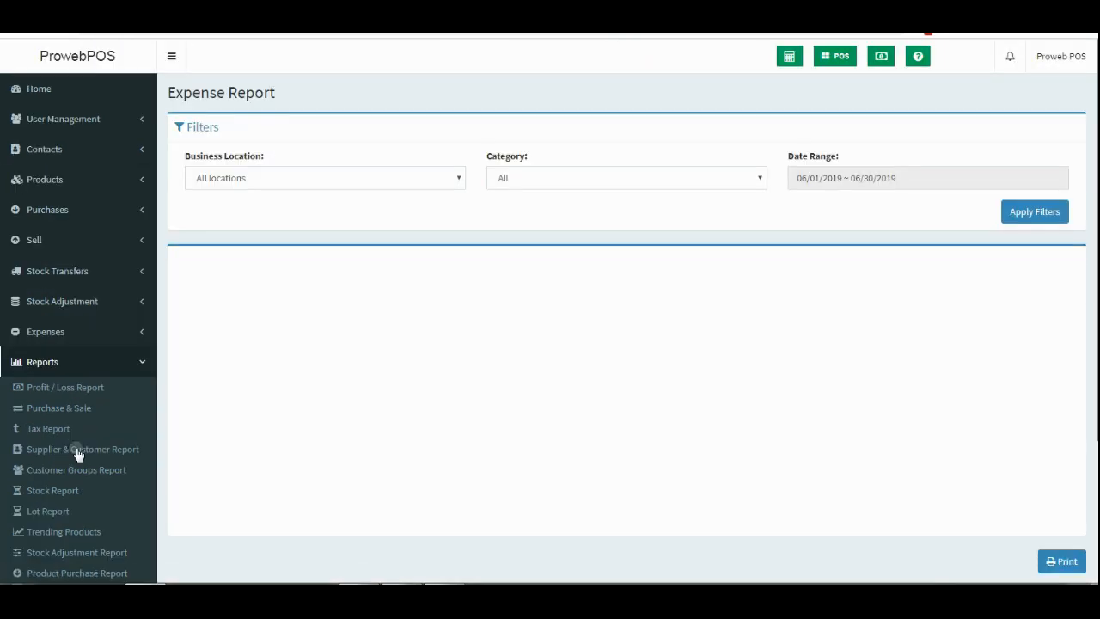
{"action": "scroll", "coordinate": [81, 438], "scroll_direction": "down", "scroll_amount": 2}
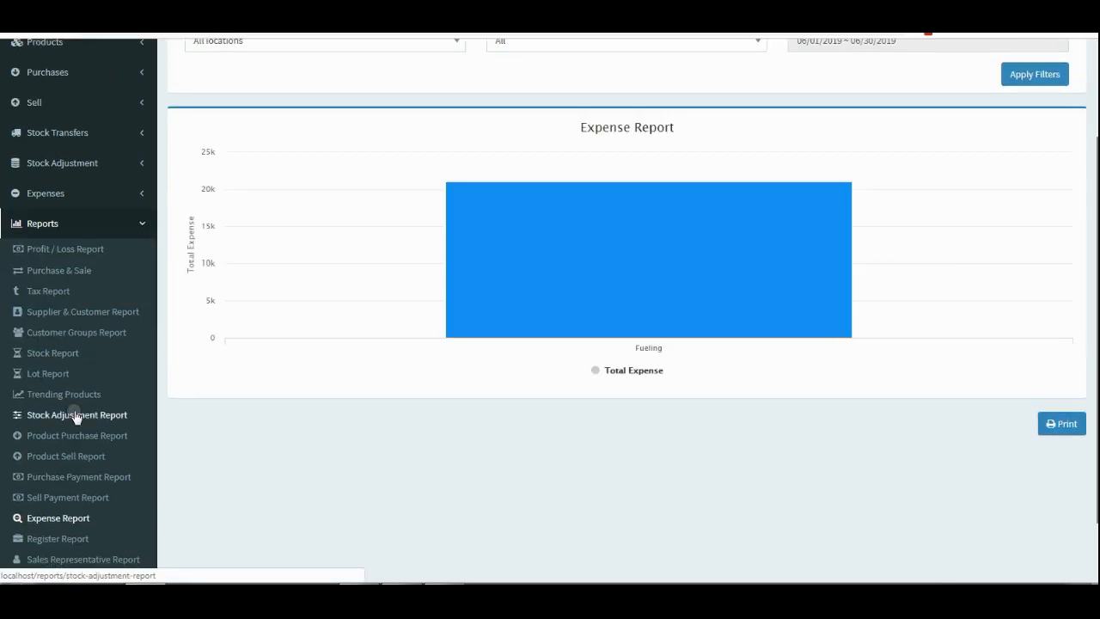
{"action": "left_click", "coordinate": [79, 397]}
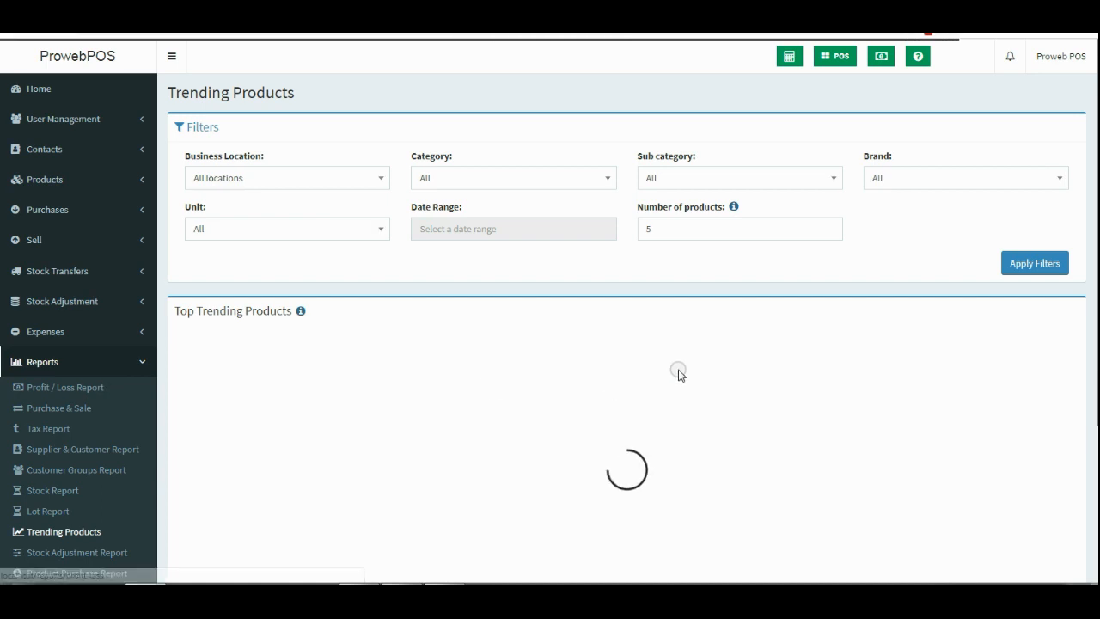
{"action": "scroll", "coordinate": [852, 252], "scroll_direction": "down", "scroll_amount": 2}
{"action": "mouse_move", "coordinate": [306, 368]}
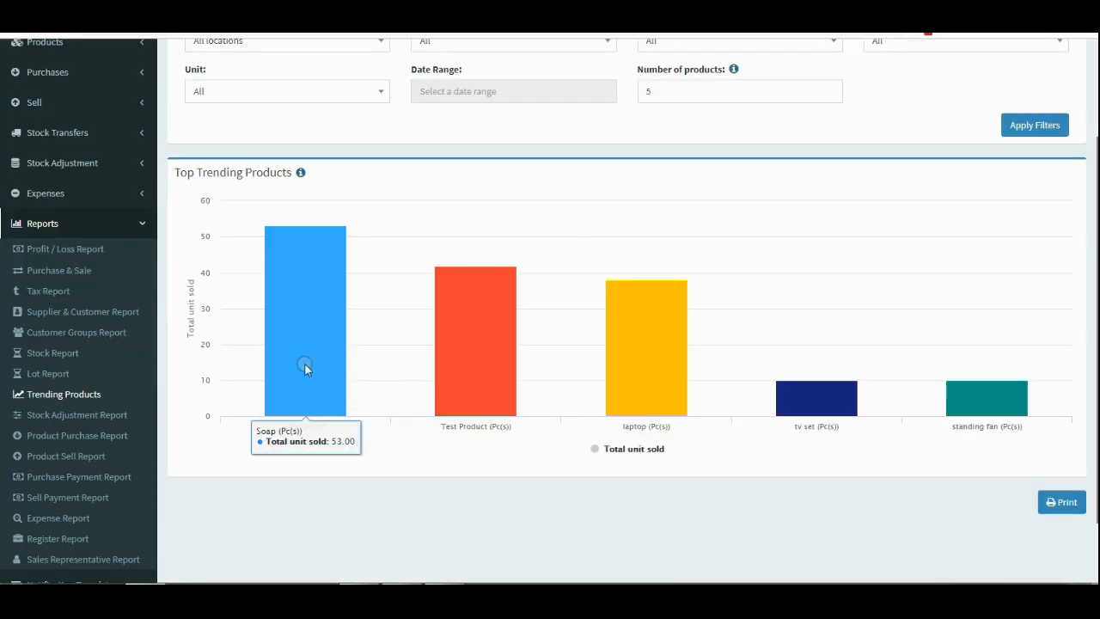
{"action": "mouse_move", "coordinate": [490, 351]}
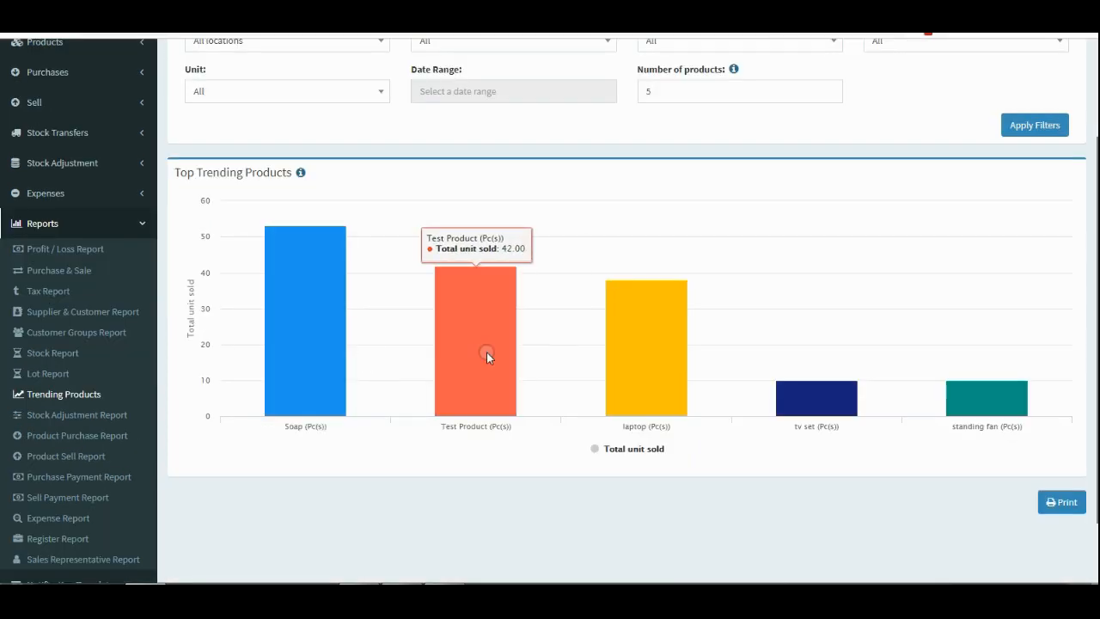
{"action": "mouse_move", "coordinate": [626, 381]}
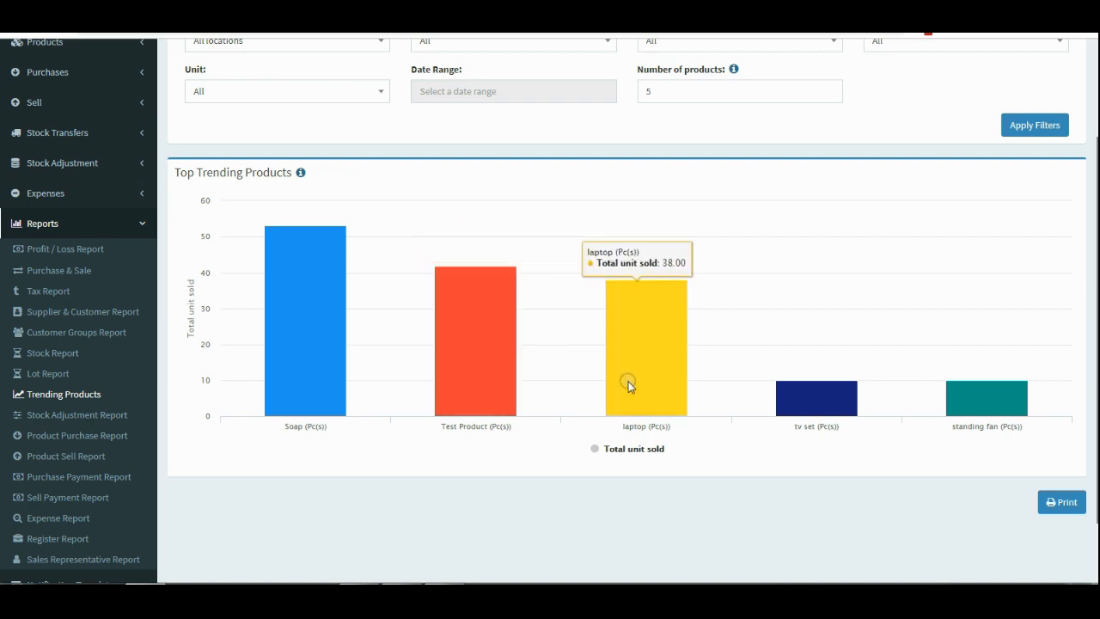
{"action": "scroll", "coordinate": [817, 376], "scroll_direction": "up", "scroll_amount": 2}
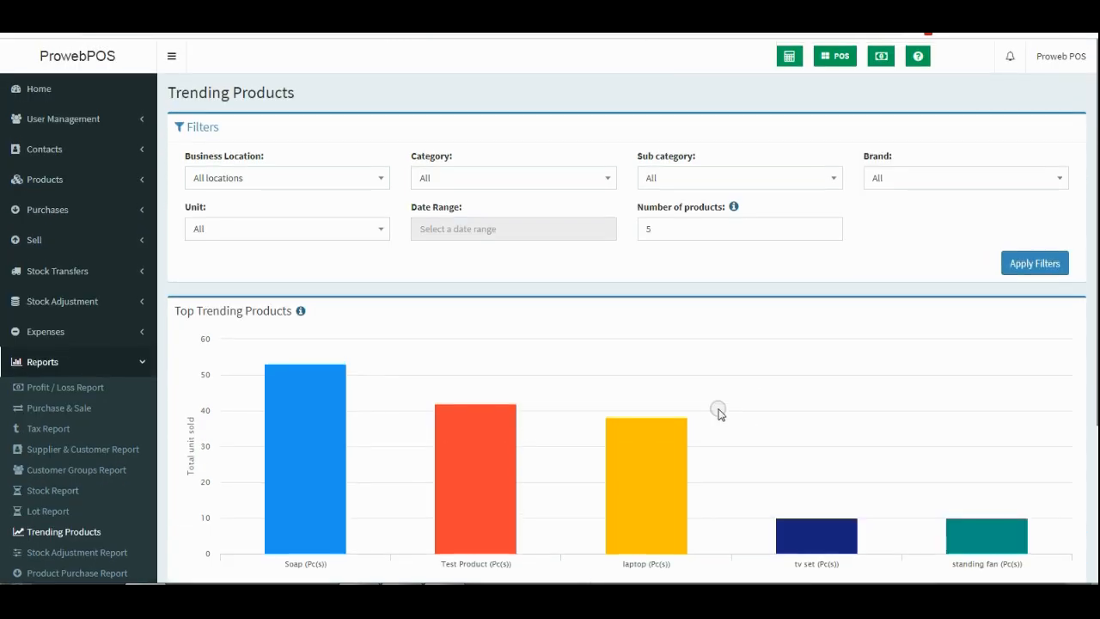
{"action": "scroll", "coordinate": [717, 409], "scroll_direction": "down", "scroll_amount": 2}
Raise the chart's number of products to 10 and apply the filters.
{"action": "double_click", "coordinate": [666, 95]}
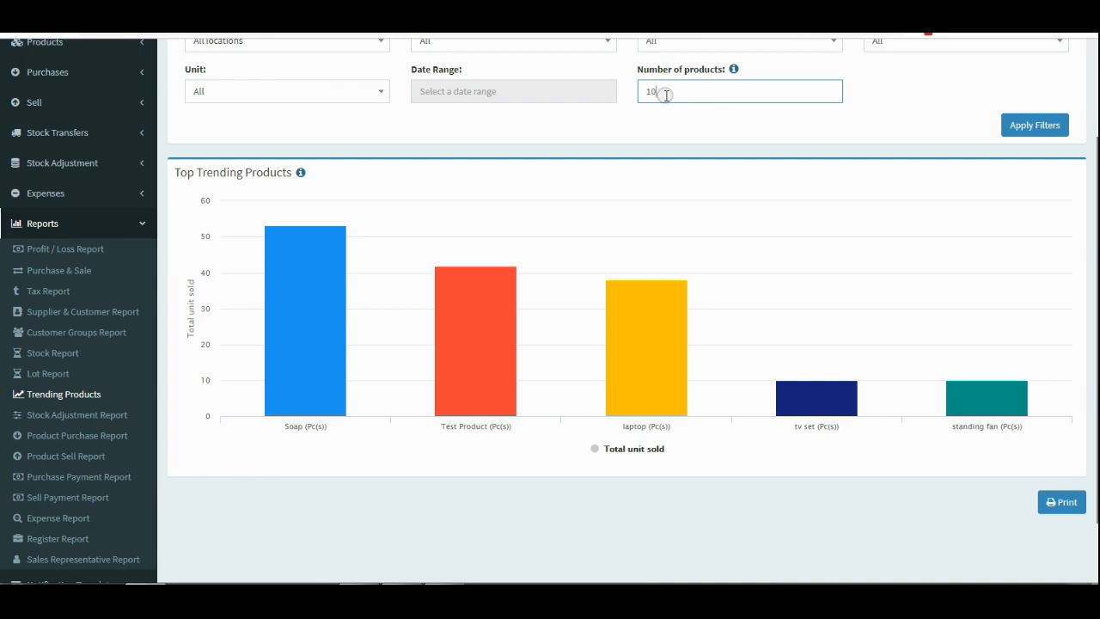
{"action": "left_click", "coordinate": [1015, 125]}
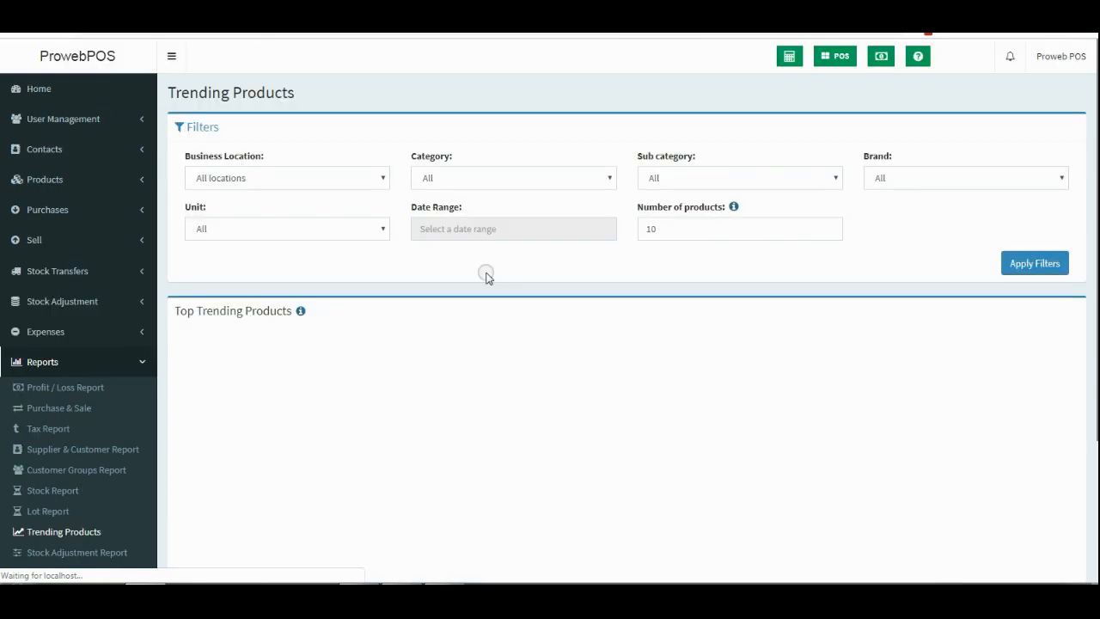
{"action": "scroll", "coordinate": [804, 275], "scroll_direction": "down", "scroll_amount": 1}
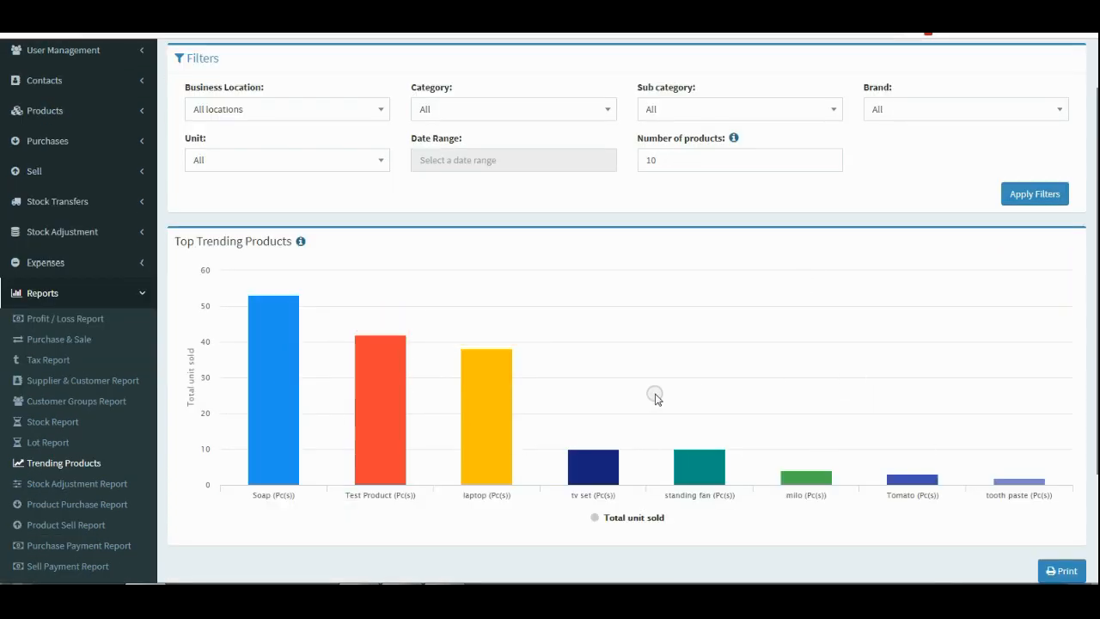
{"action": "scroll", "coordinate": [602, 356], "scroll_direction": "up", "scroll_amount": 1}
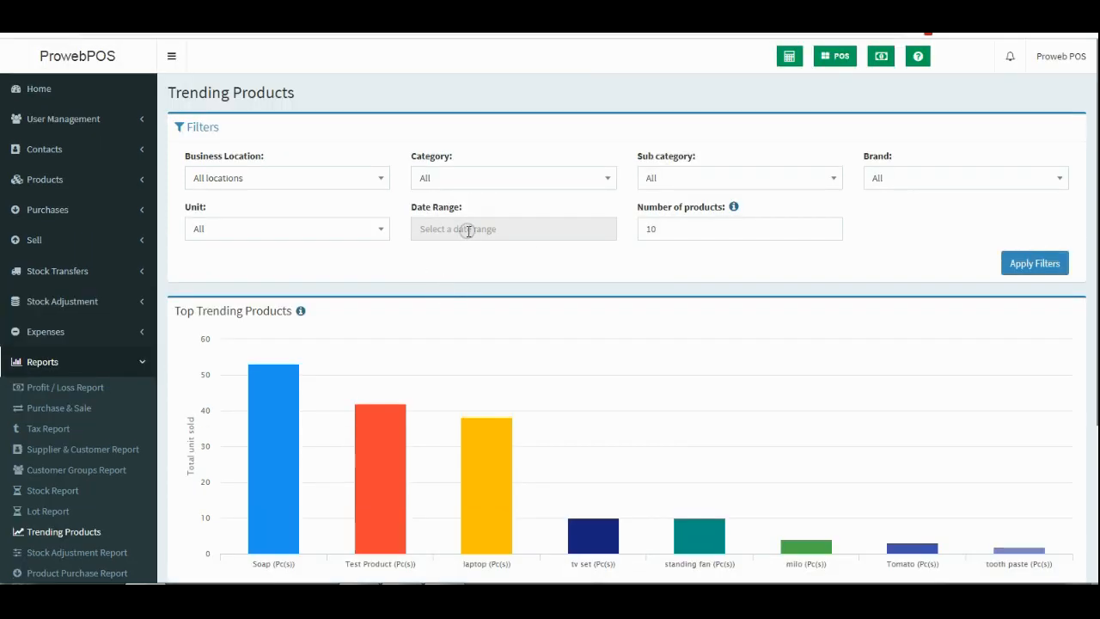
Set the date range to Yesterday (06/17/2019).
{"action": "left_click", "coordinate": [464, 230]}
{"action": "left_click", "coordinate": [455, 283]}
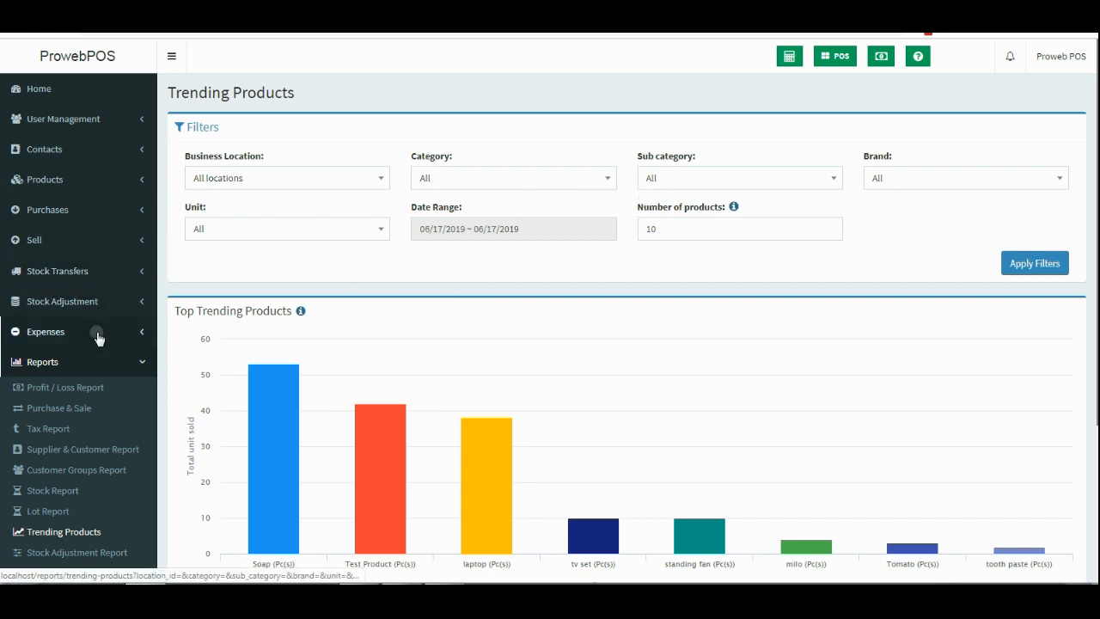
{"action": "scroll", "coordinate": [98, 332], "scroll_direction": "down", "scroll_amount": 1}
{"action": "scroll", "coordinate": [97, 337], "scroll_direction": "down", "scroll_amount": 2}
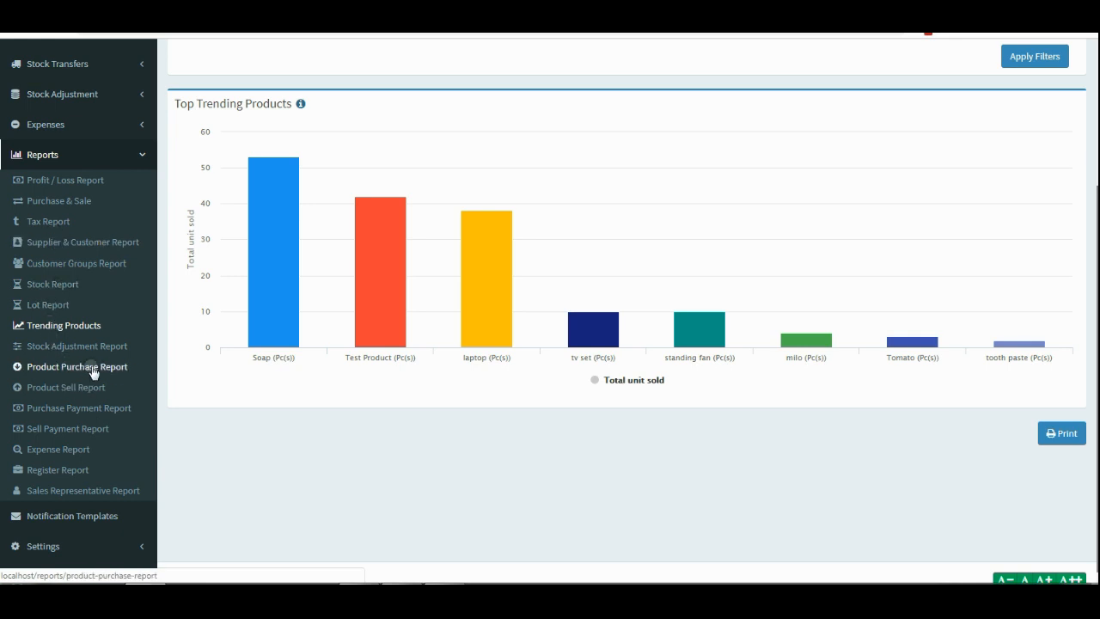
Expand the User Management section in the sidebar.
{"action": "left_click", "coordinate": [83, 244]}
{"action": "scroll", "coordinate": [83, 244], "scroll_direction": "up", "scroll_amount": 3}
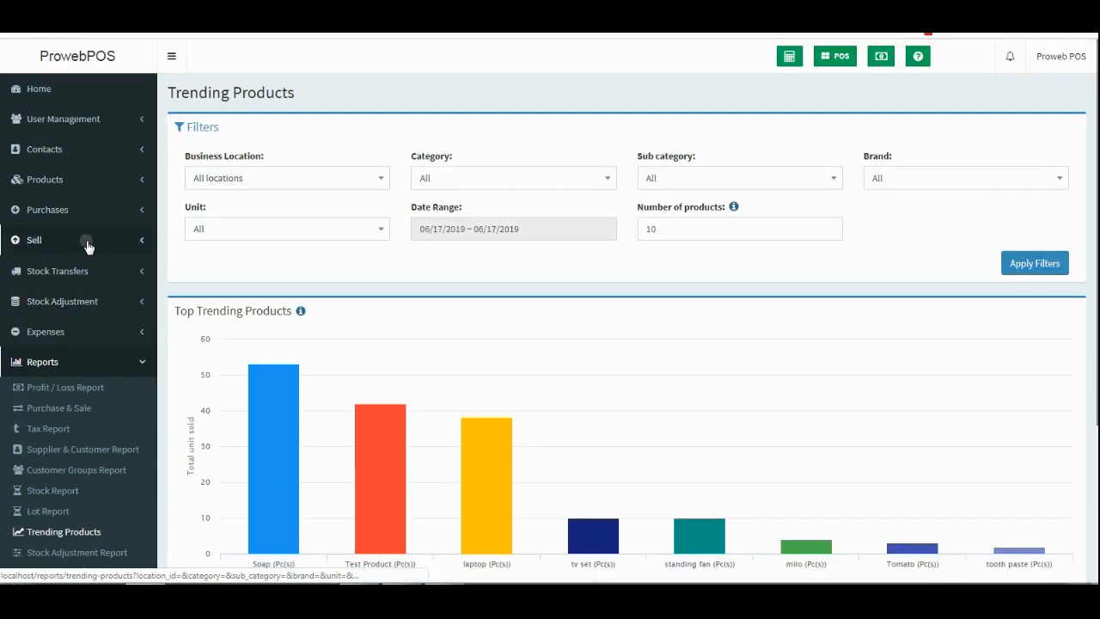
{"action": "left_click", "coordinate": [134, 120]}
Go from Roles to the Users list of two Cashier accounts and start a new user.
{"action": "left_click", "coordinate": [47, 164]}
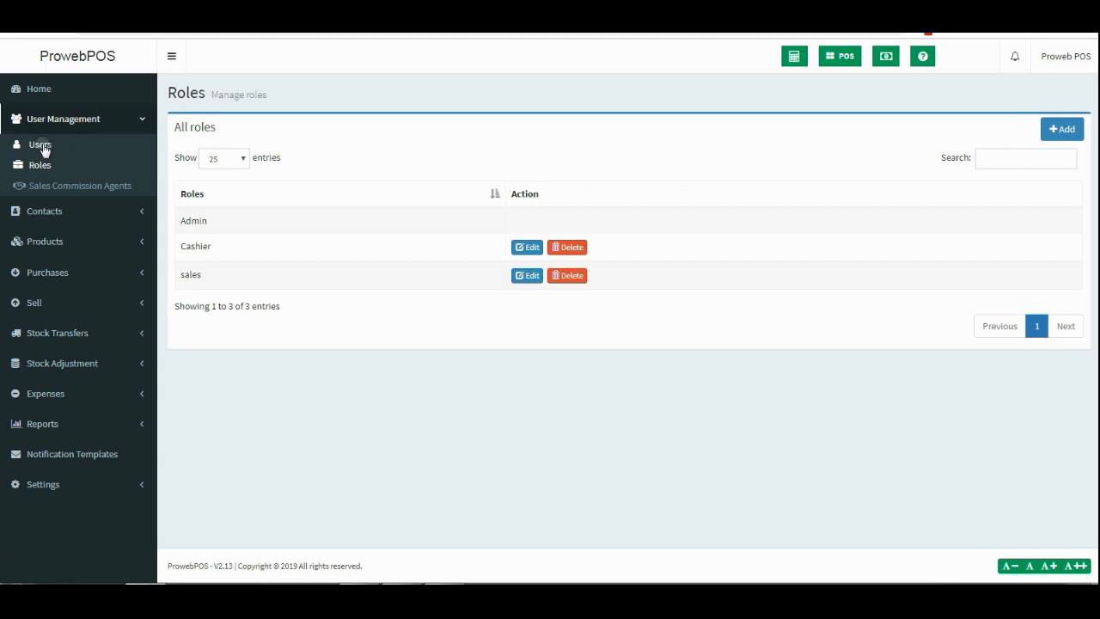
{"action": "left_click", "coordinate": [43, 145]}
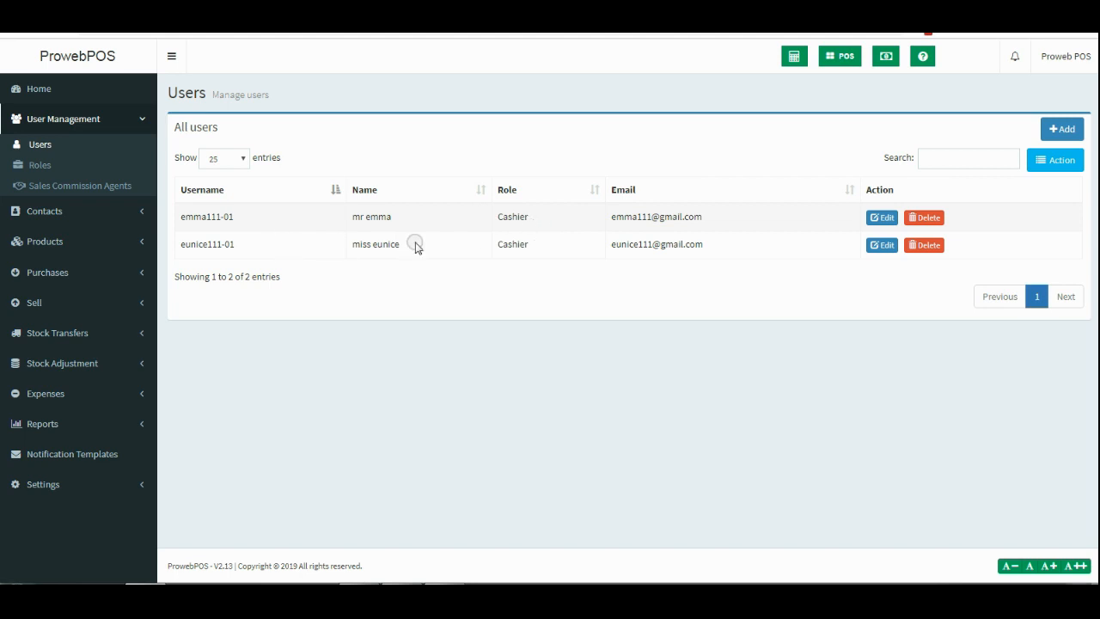
{"action": "left_click", "coordinate": [1062, 130]}
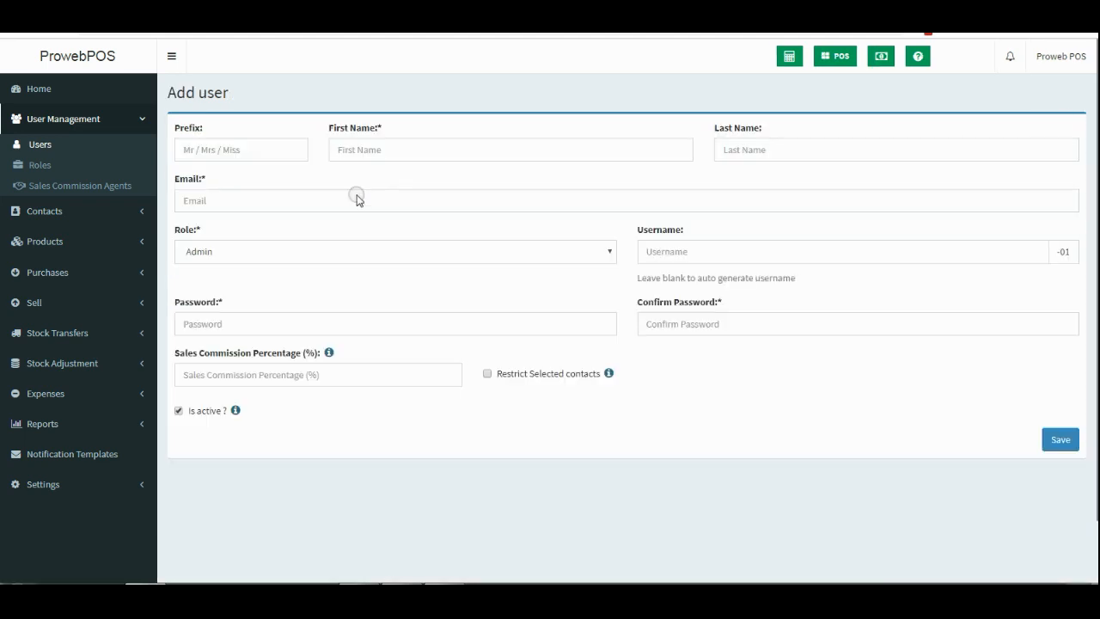
Assign the sales role on the Add user form.
{"action": "left_click", "coordinate": [244, 150]}
{"action": "left_click", "coordinate": [455, 150]}
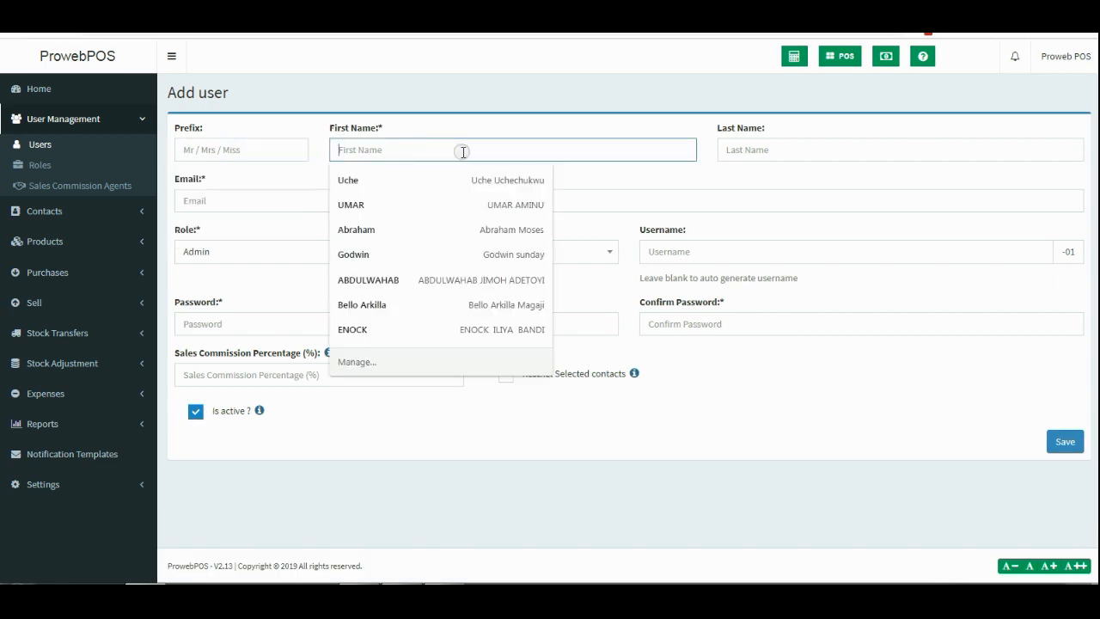
{"action": "left_click", "coordinate": [778, 156]}
{"action": "left_click", "coordinate": [386, 205]}
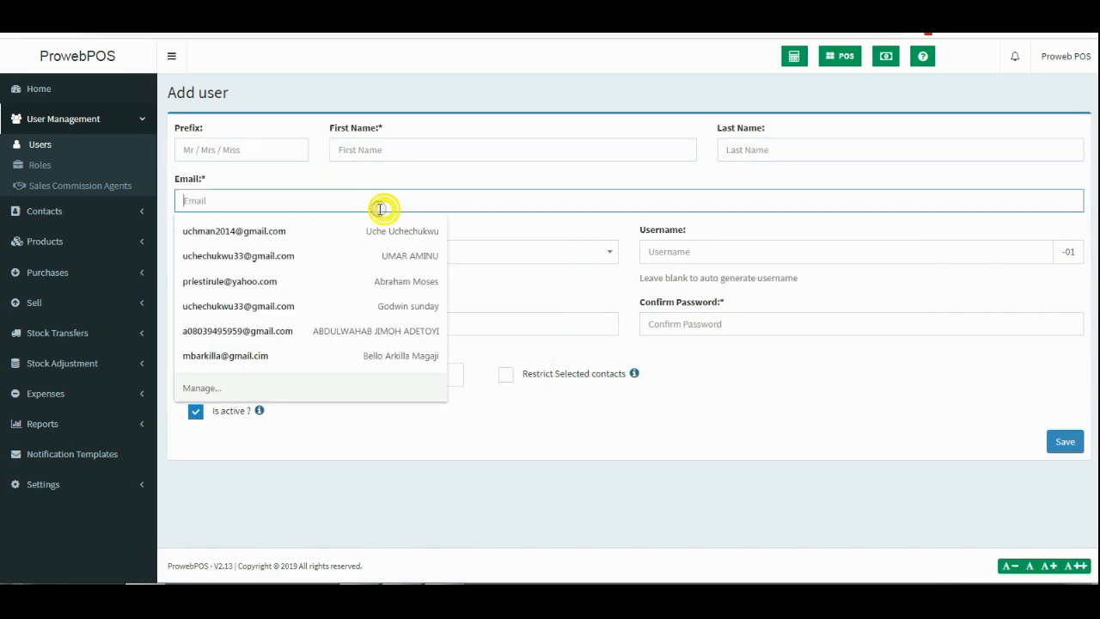
{"action": "left_click", "coordinate": [537, 228]}
{"action": "left_click", "coordinate": [265, 250]}
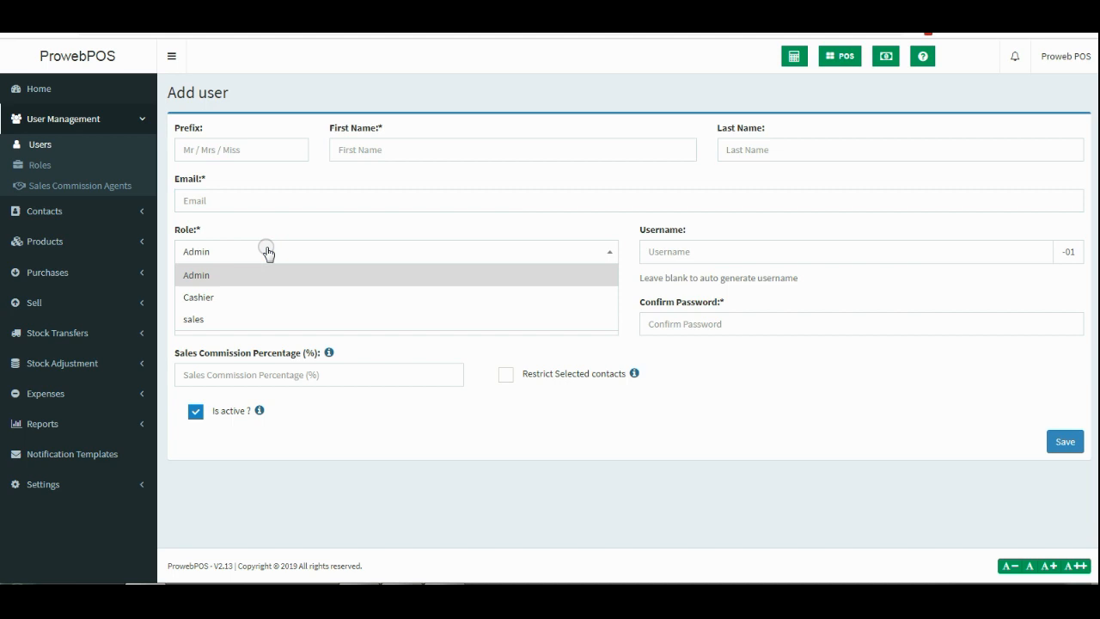
{"action": "left_click", "coordinate": [230, 318]}
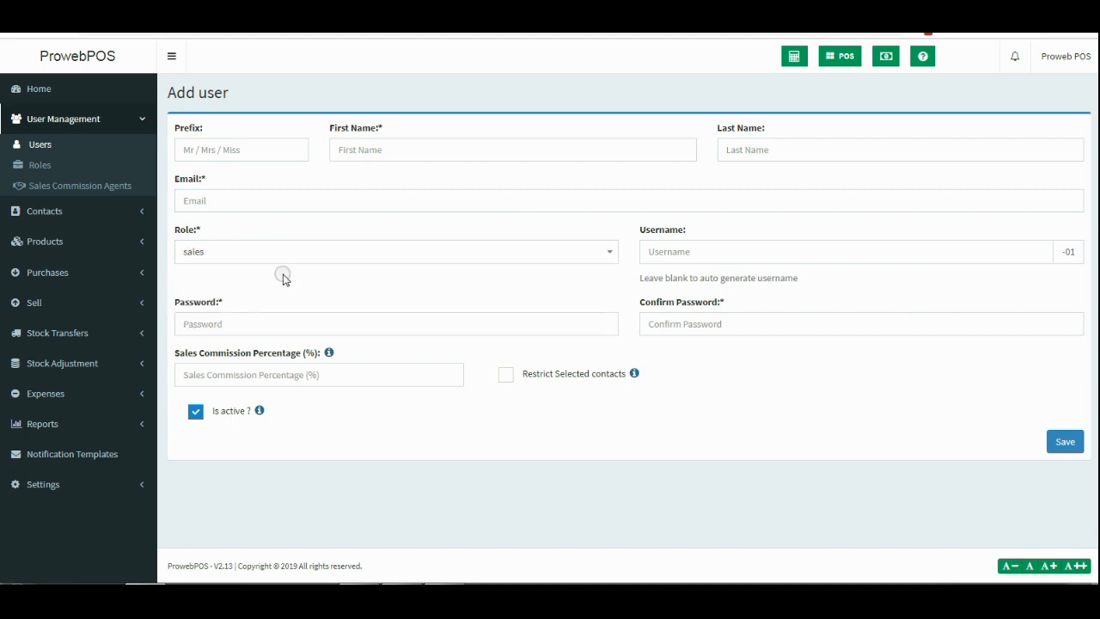
Enter prefix Mr, the user's first and last names, and begin the e-mail address.
{"action": "left_click", "coordinate": [256, 152]}
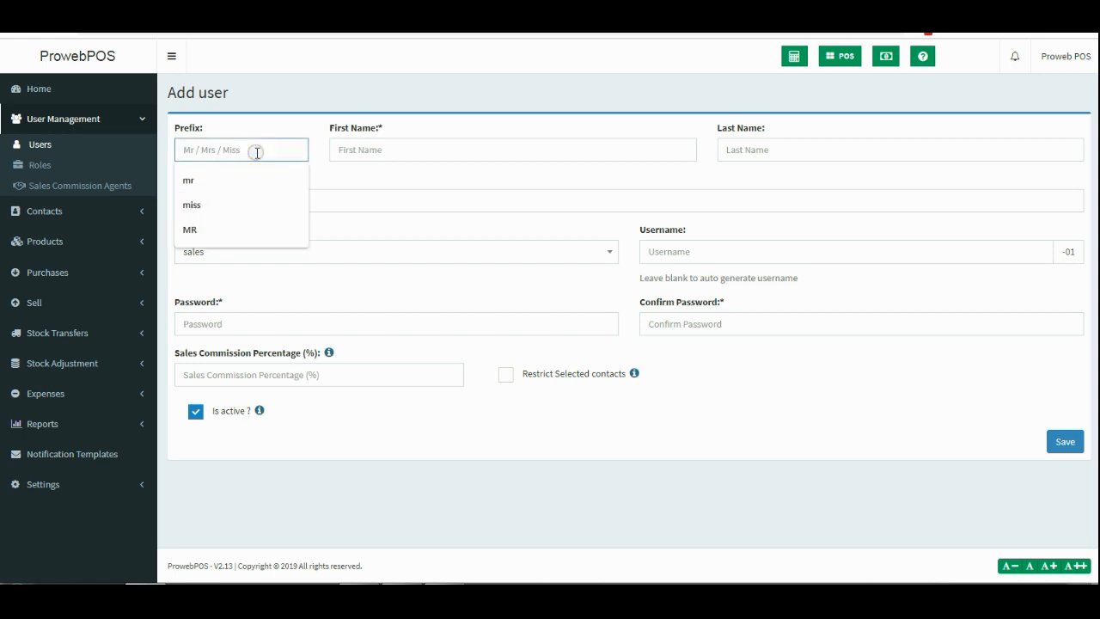
{"action": "type", "text": "Mr"}
{"action": "left_click", "coordinate": [411, 152]}
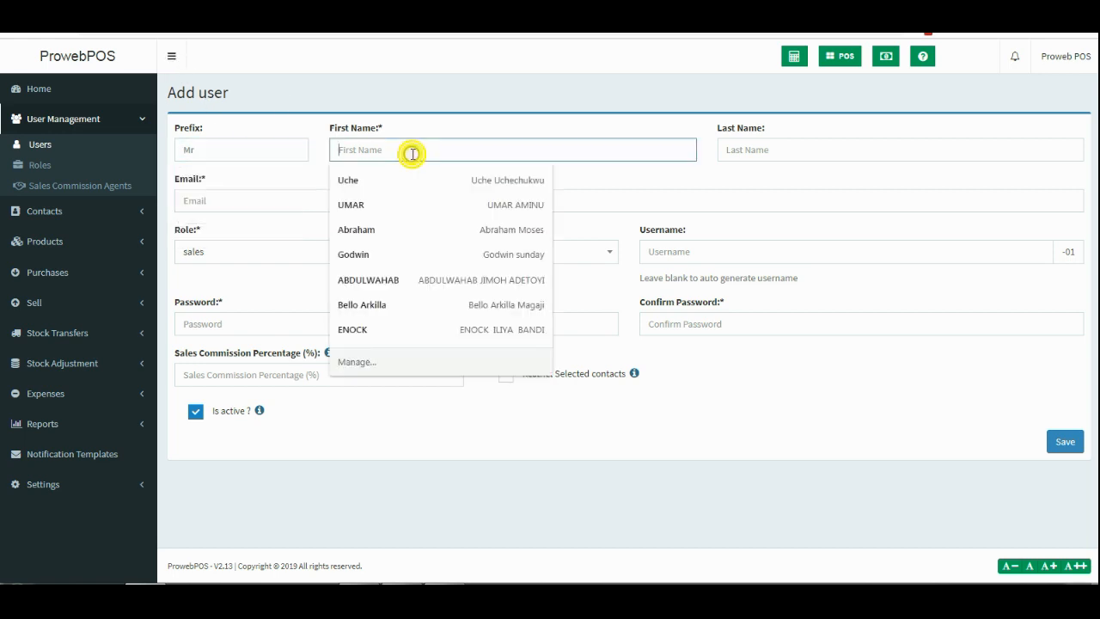
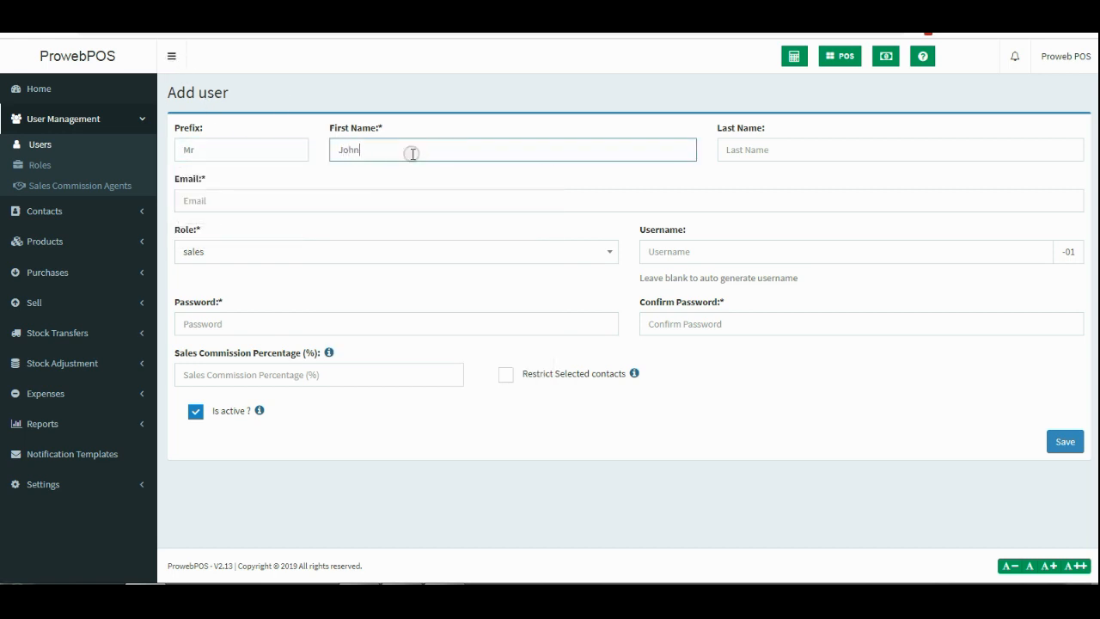
{"action": "left_click", "coordinate": [799, 142]}
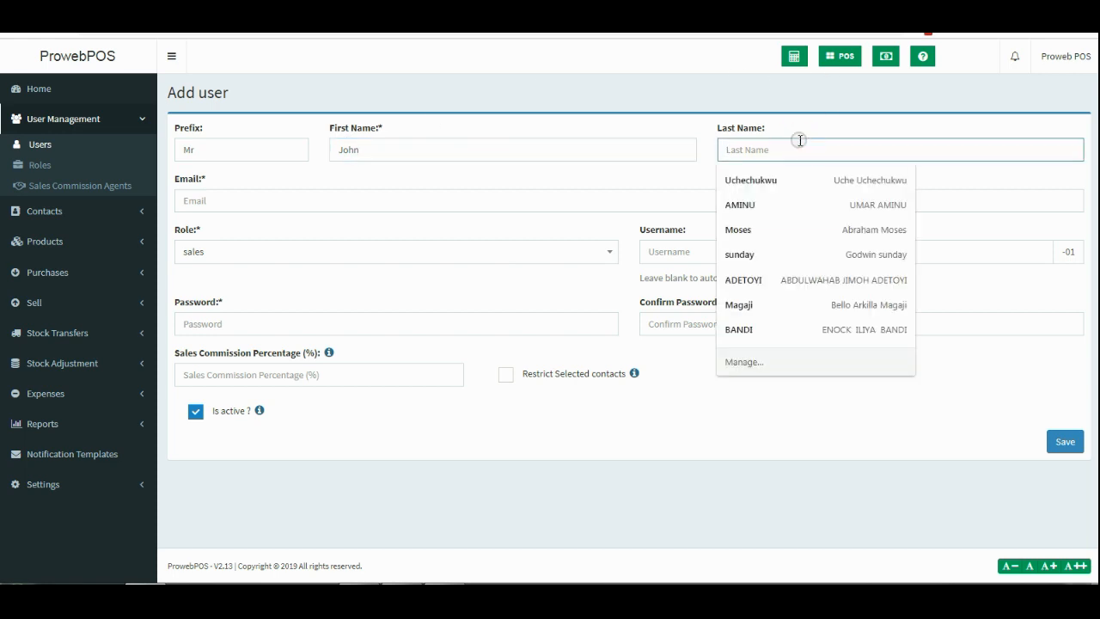
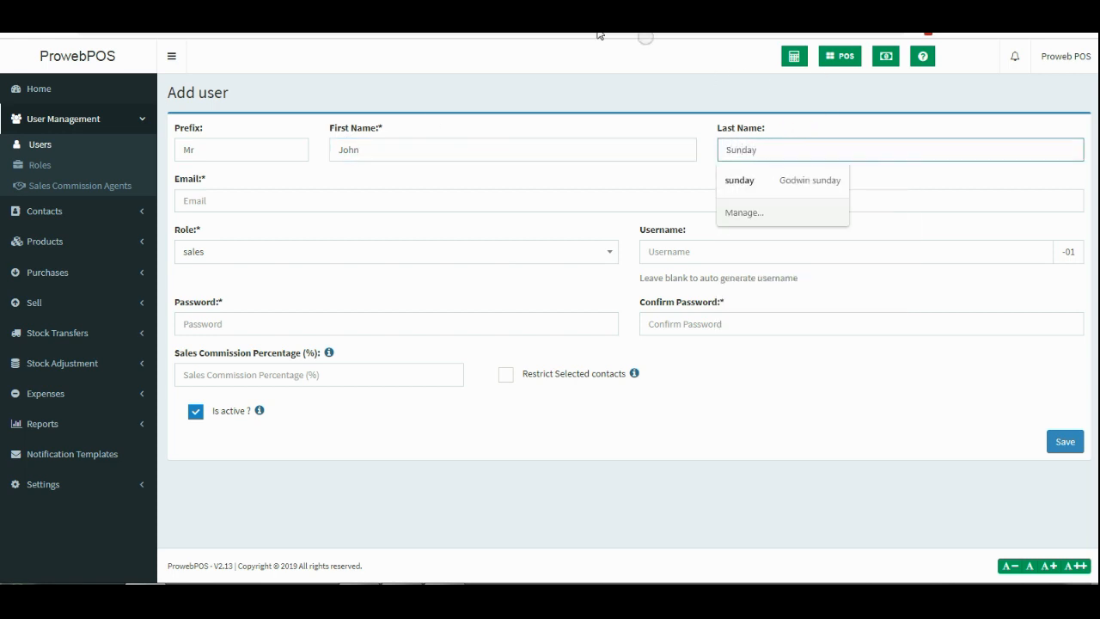
{"action": "left_click", "coordinate": [254, 202]}
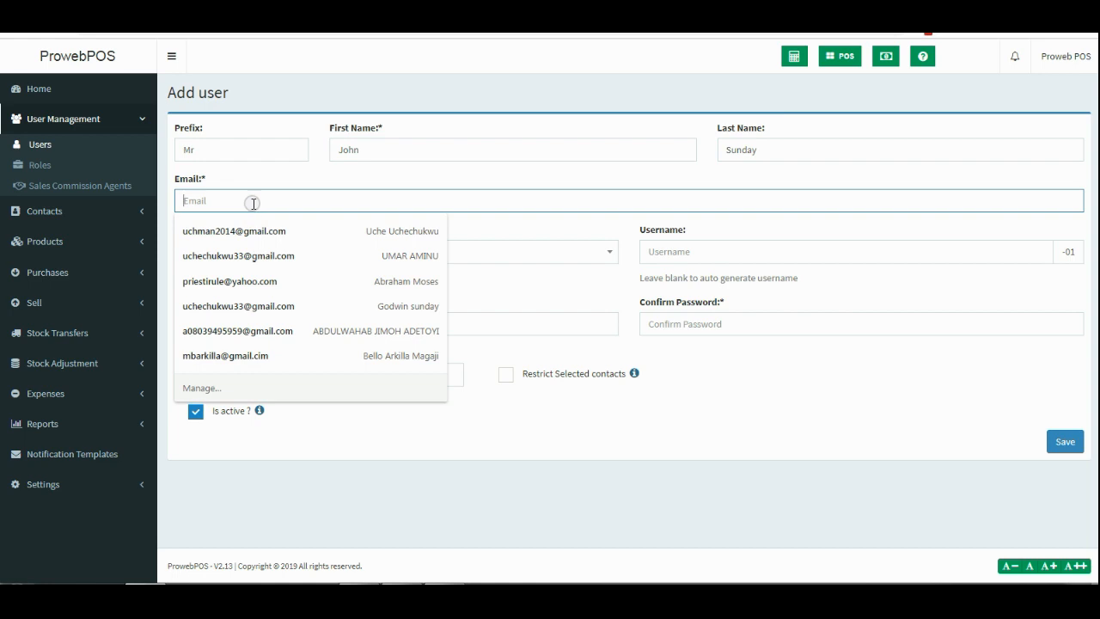
{"action": "left_click", "coordinate": [278, 204]}
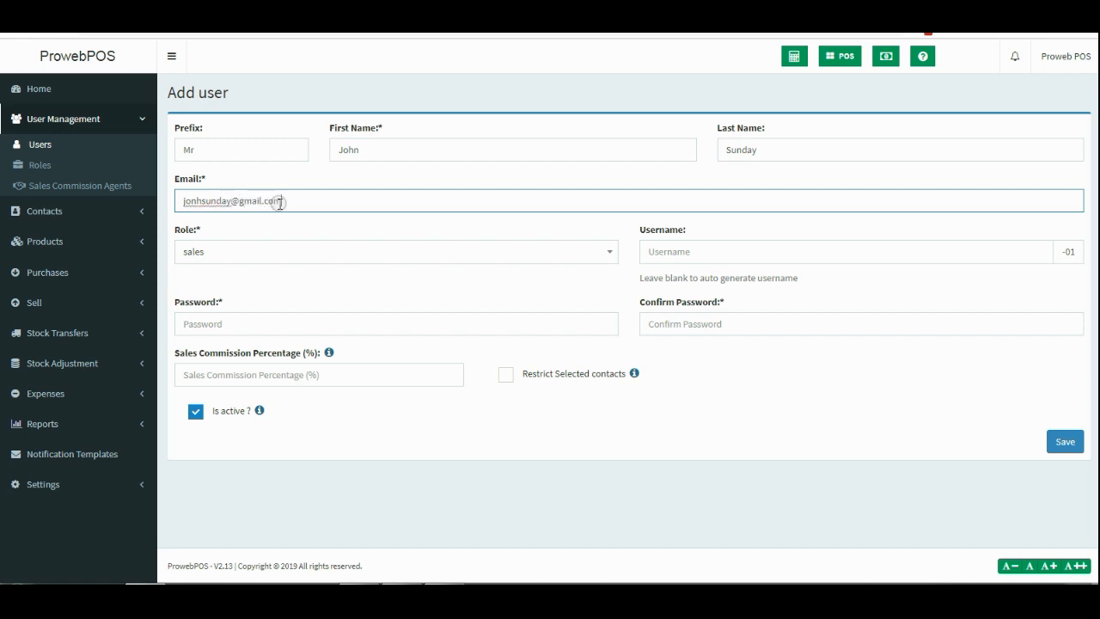
Keep the sales role, enter a username, and copy the generated login name.
{"action": "left_click", "coordinate": [270, 256]}
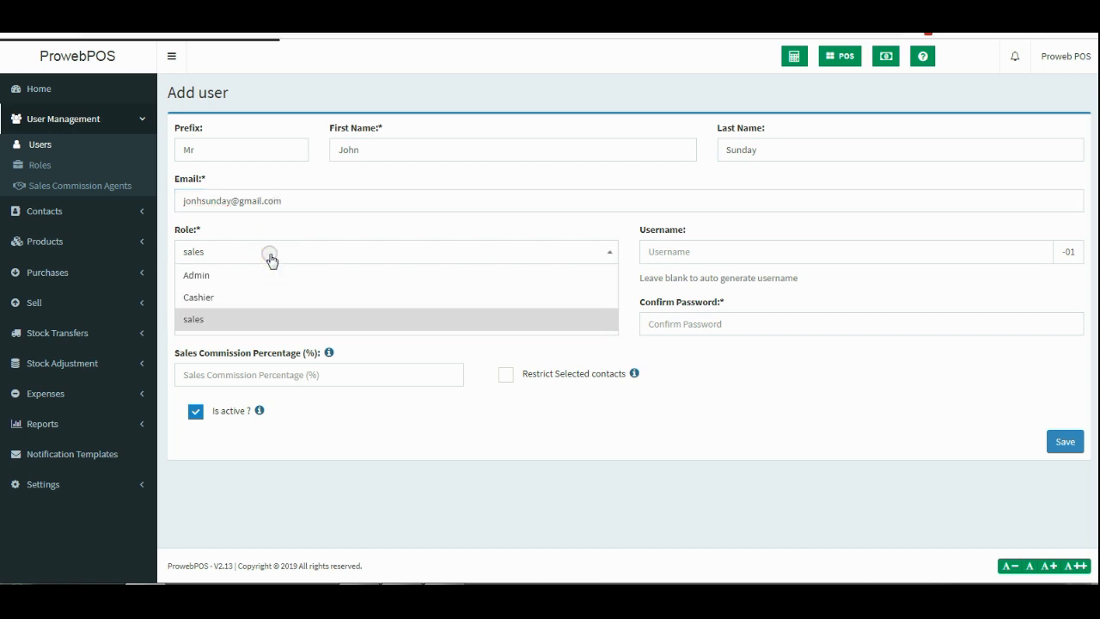
{"action": "left_click", "coordinate": [254, 319]}
{"action": "left_click", "coordinate": [744, 250]}
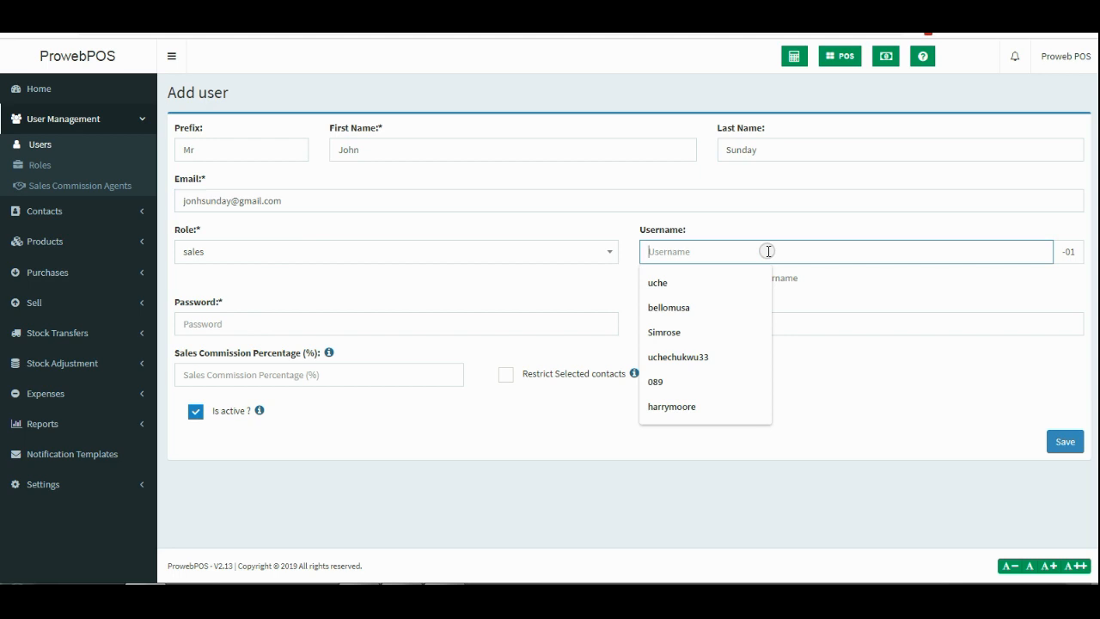
{"action": "type", "text": "uc"}
{"action": "key", "text": "BackSpace"}
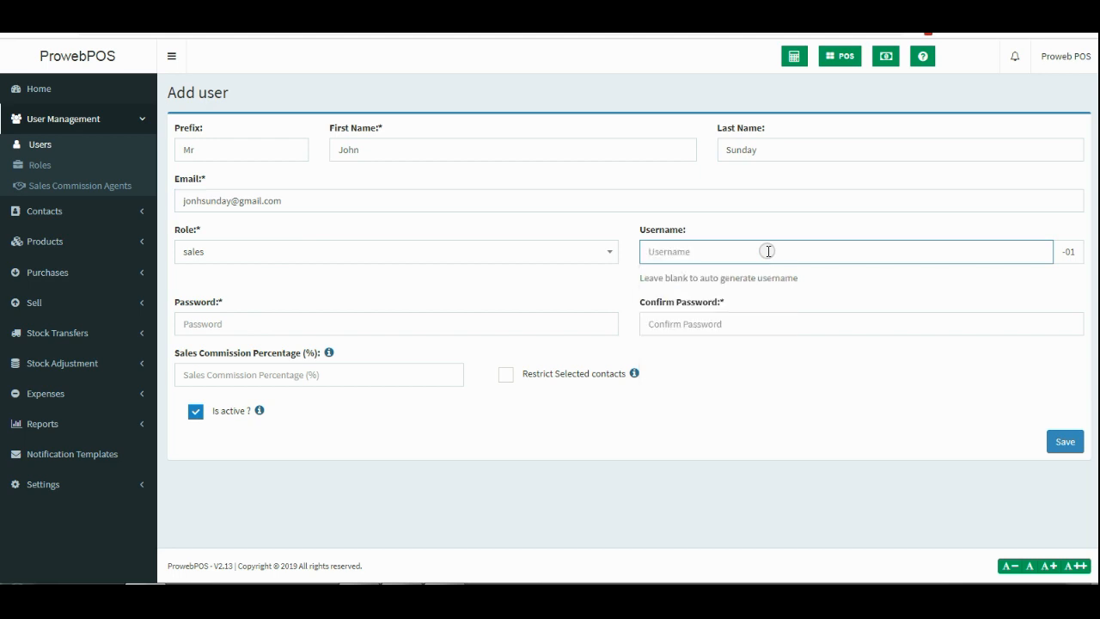
{"action": "type", "text": "jo"}
{"action": "key", "text": "BackSpace"}
{"action": "key", "text": "BackSpace"}
{"action": "type", "text": "su"}
{"action": "left_click", "coordinate": [813, 281]}
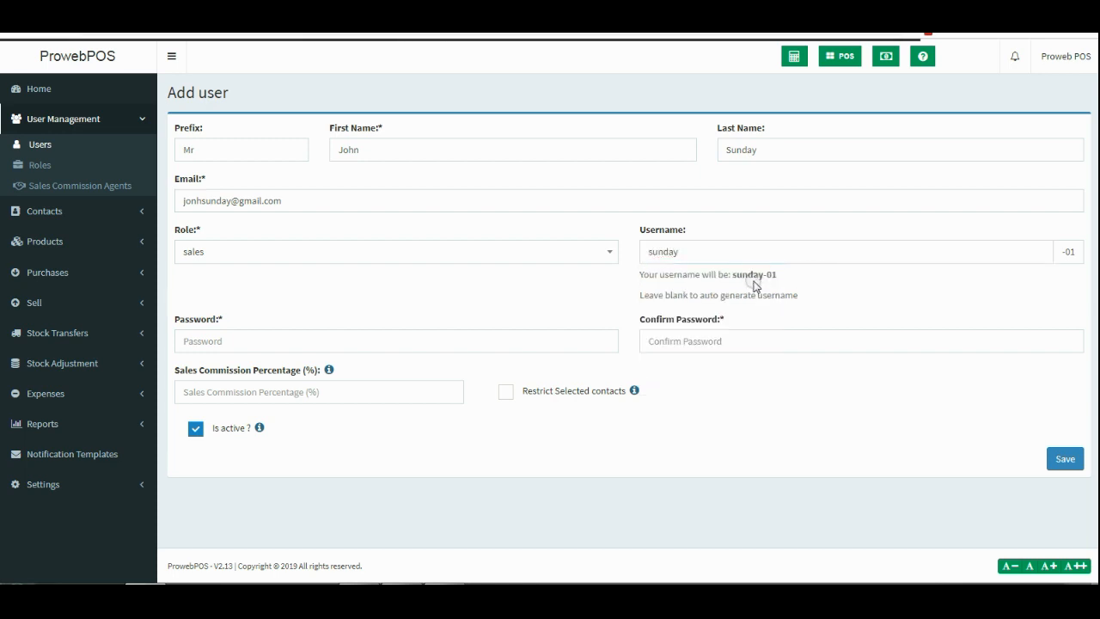
{"action": "left_click_drag", "start_coordinate": [733, 275], "coordinate": [778, 276]}
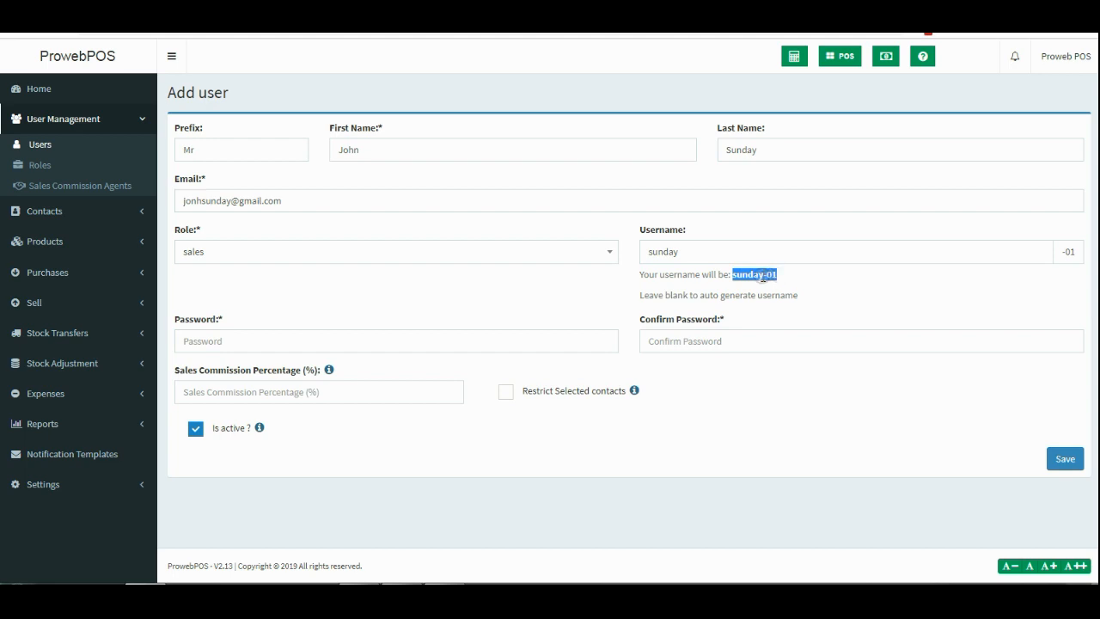
{"action": "right_click", "coordinate": [778, 282]}
{"action": "left_click", "coordinate": [786, 289]}
Enter and confirm the password, then save the new user.
{"action": "left_click", "coordinate": [239, 339]}
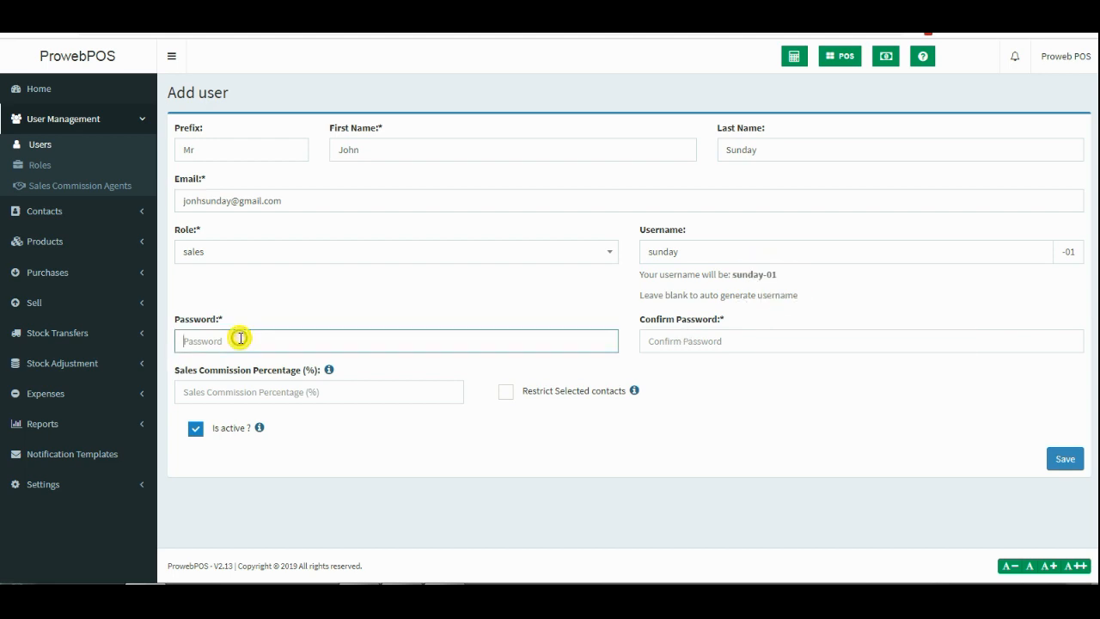
{"action": "type", "text": "•"}
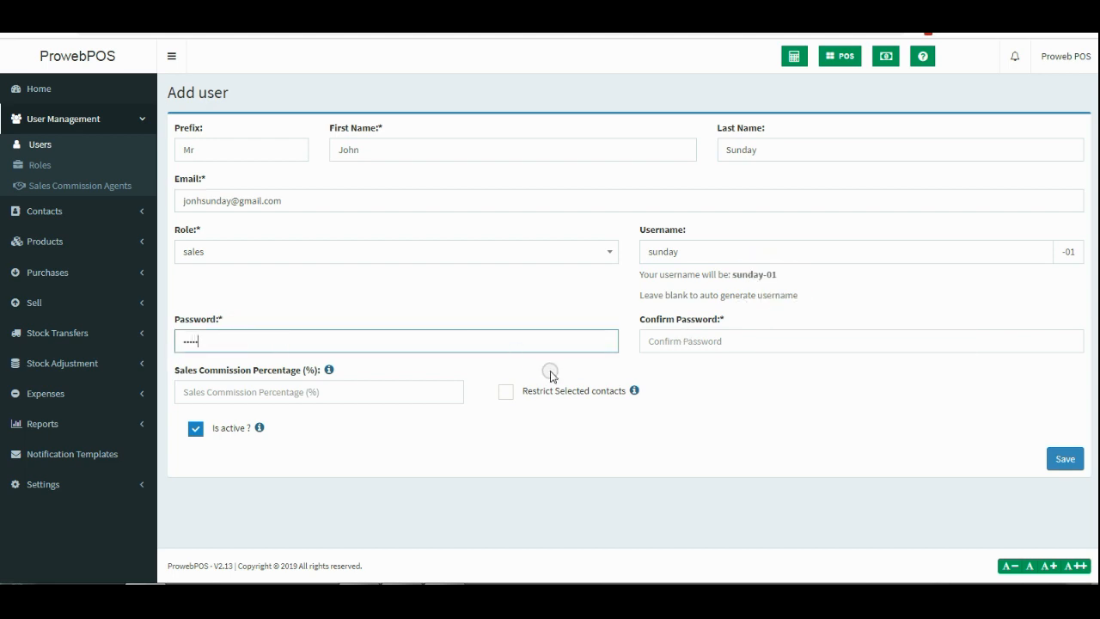
{"action": "left_click", "coordinate": [764, 340]}
{"action": "type", "text": "•"}
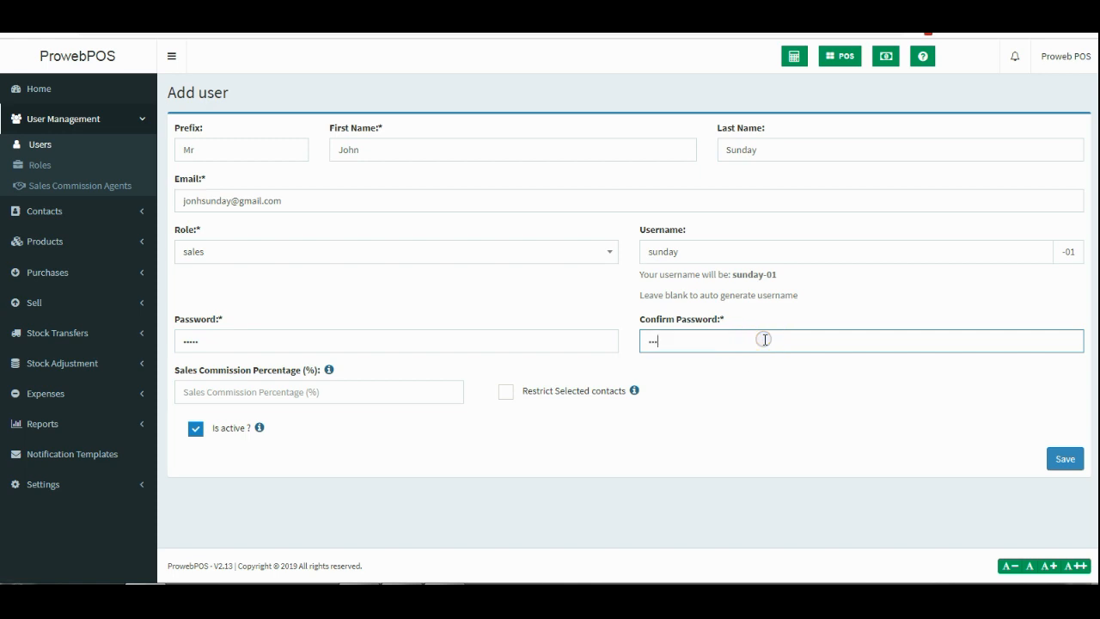
{"action": "type", "text": "••••"}
{"action": "left_click", "coordinate": [770, 392]}
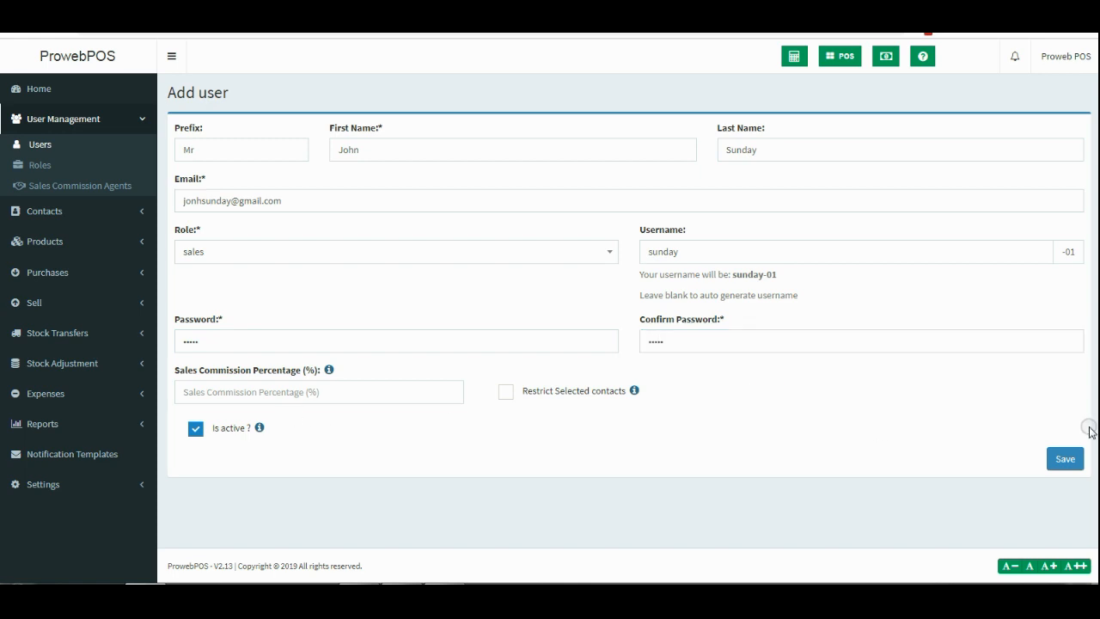
{"action": "left_click", "coordinate": [1074, 461]}
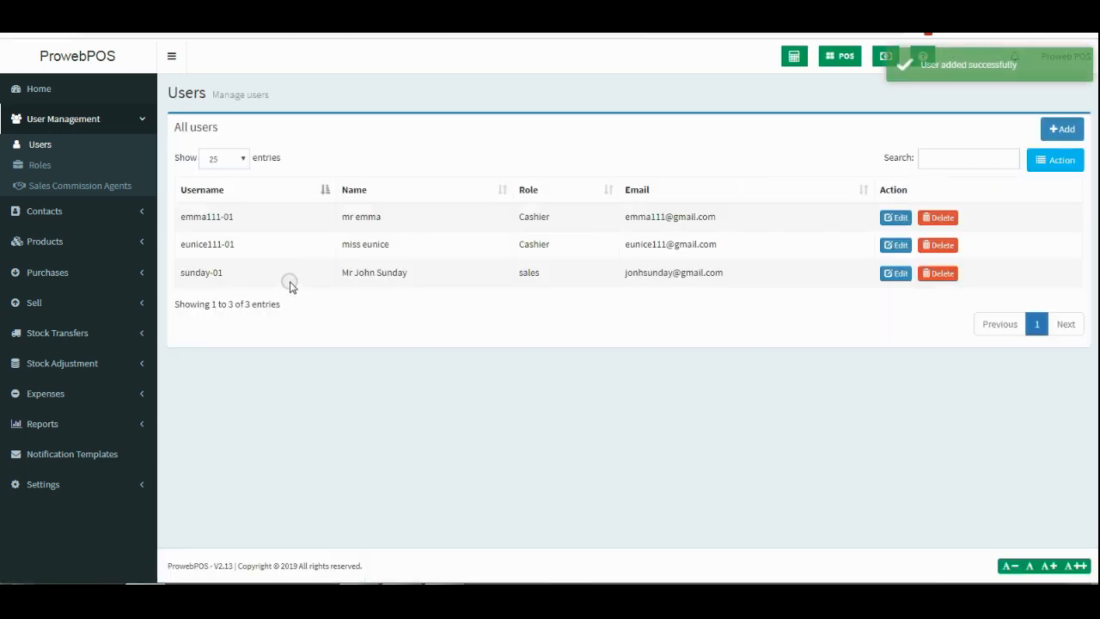
Copy the new sales user's username from the Users list and sign out of the admin account.
{"action": "left_click_drag", "start_coordinate": [187, 271], "coordinate": [232, 274]}
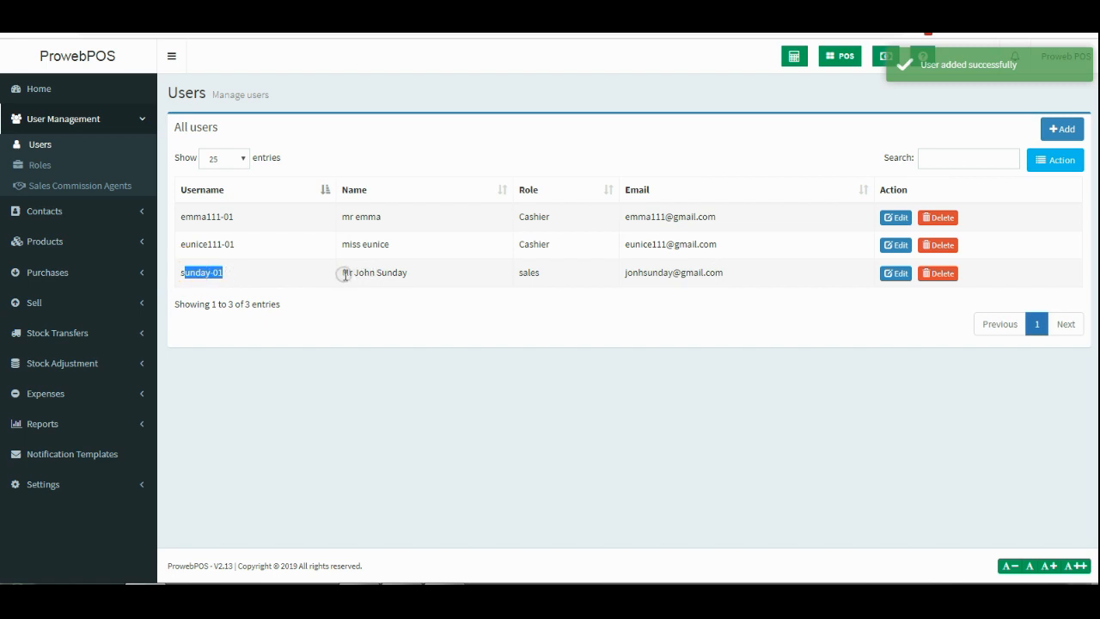
{"action": "left_click_drag", "start_coordinate": [342, 273], "coordinate": [422, 275]}
{"action": "left_click_drag", "start_coordinate": [545, 277], "coordinate": [509, 279]}
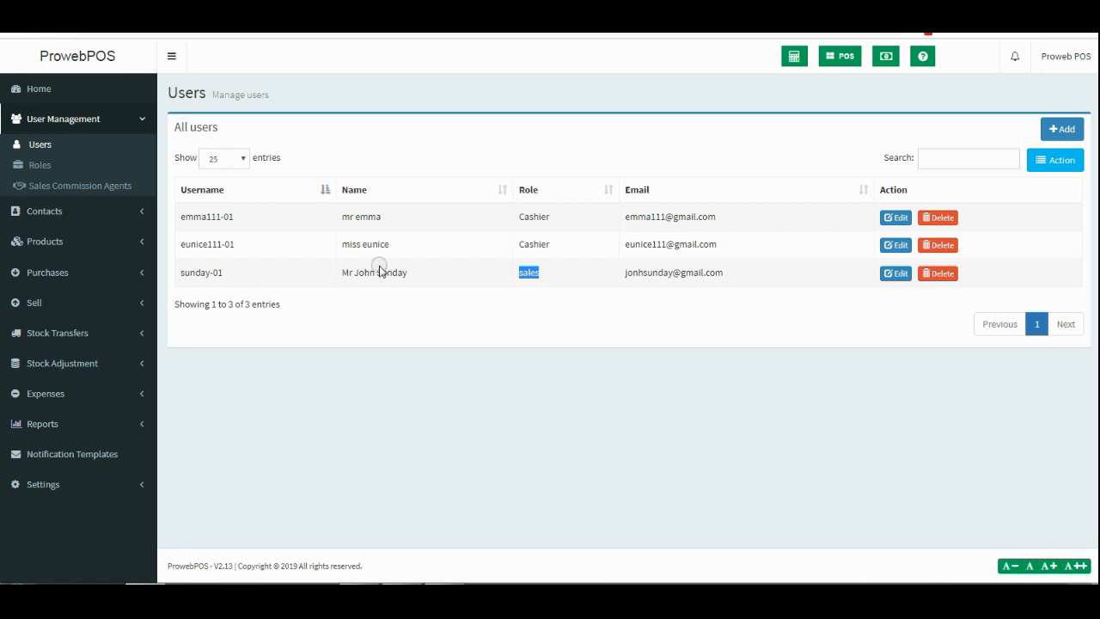
{"action": "left_click_drag", "start_coordinate": [228, 273], "coordinate": [182, 275]}
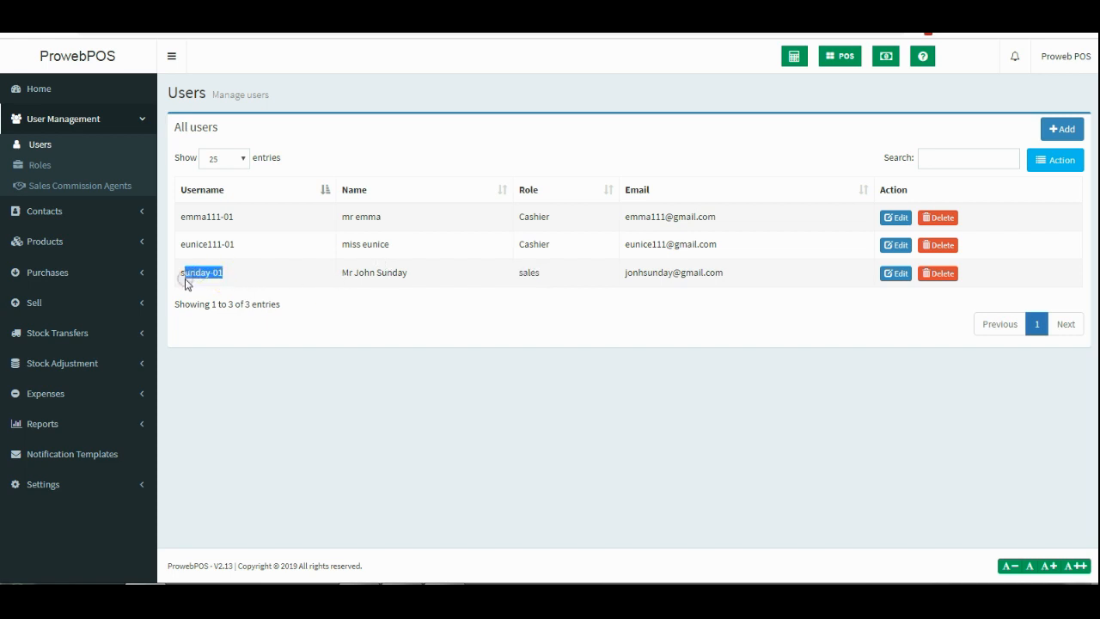
{"action": "right_click", "coordinate": [188, 276]}
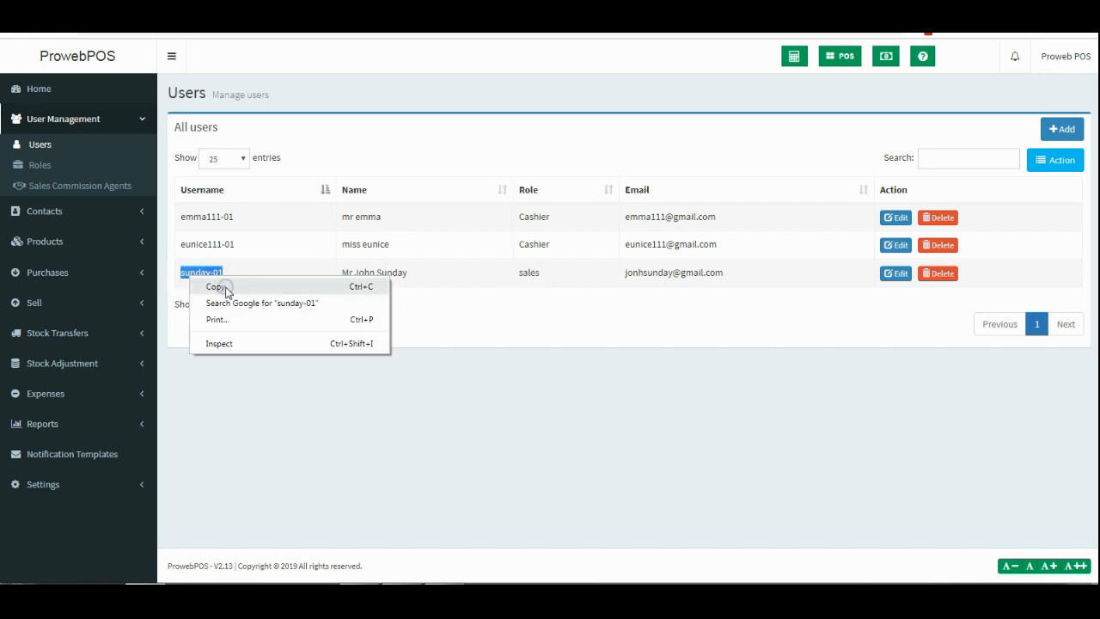
{"action": "left_click", "coordinate": [218, 284]}
{"action": "left_click", "coordinate": [1048, 57]}
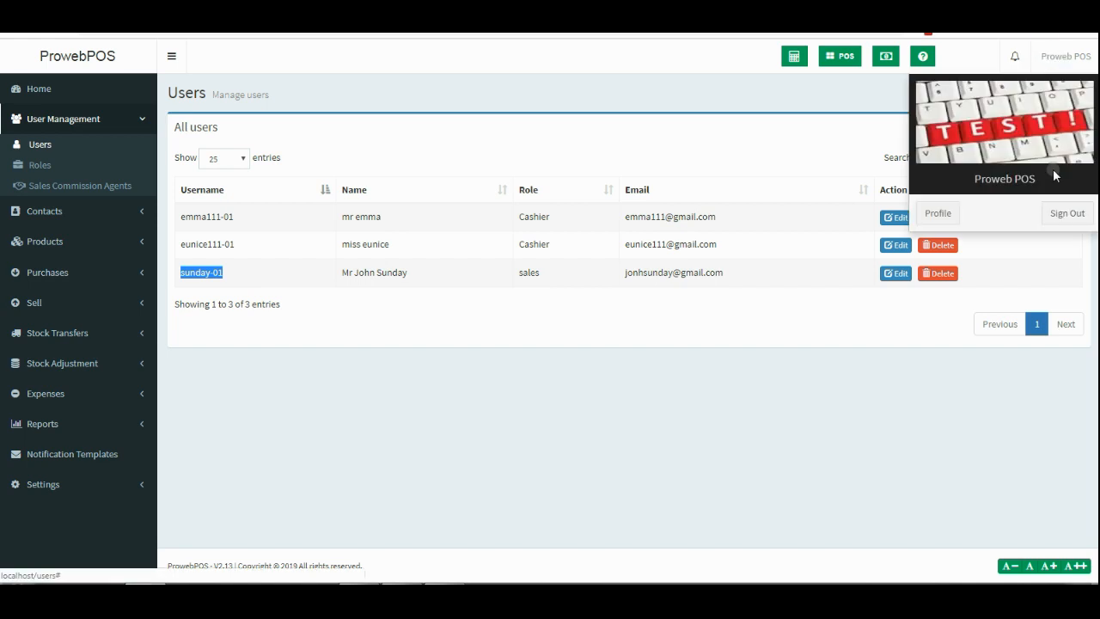
{"action": "left_click", "coordinate": [1064, 215]}
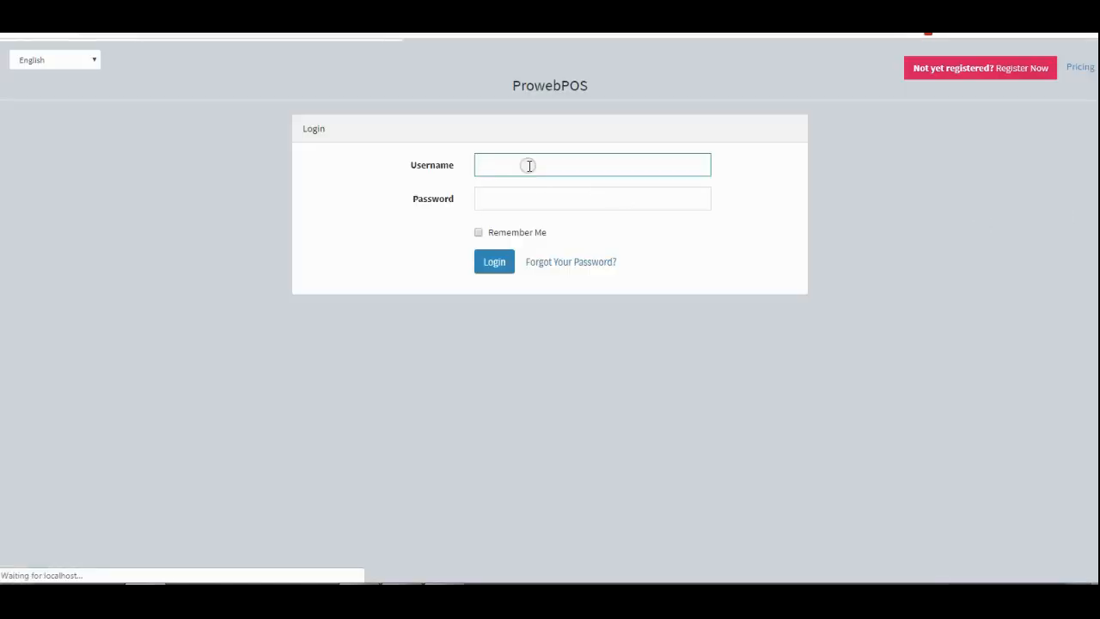
Log in with the pasted sales username and its password.
{"action": "left_click", "coordinate": [527, 164]}
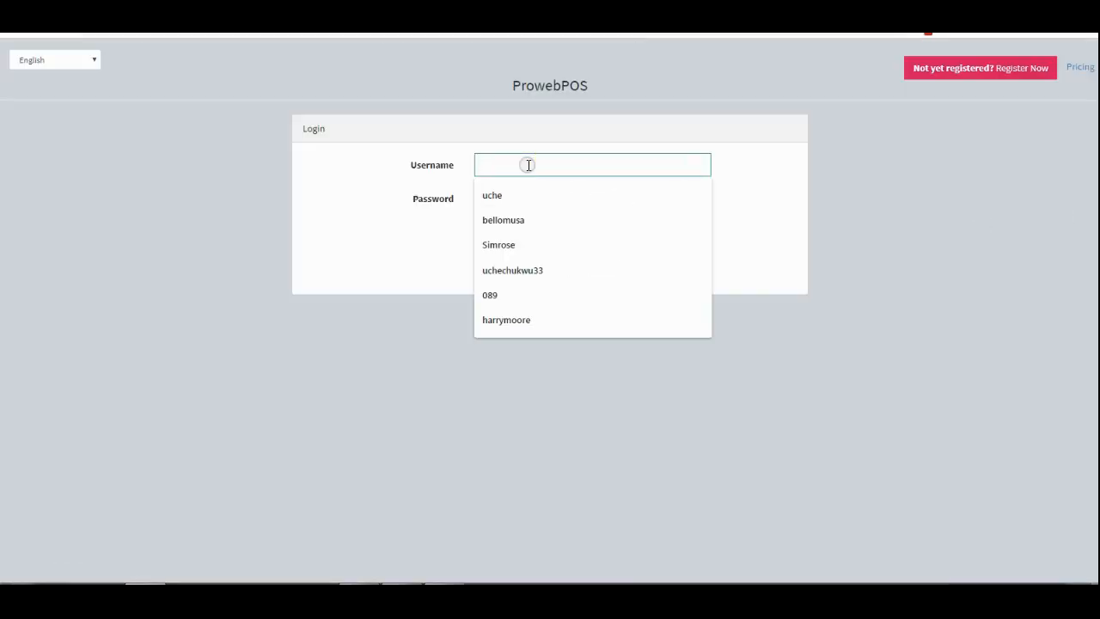
{"action": "key", "text": "ctrl+v"}
{"action": "left_click", "coordinate": [594, 197]}
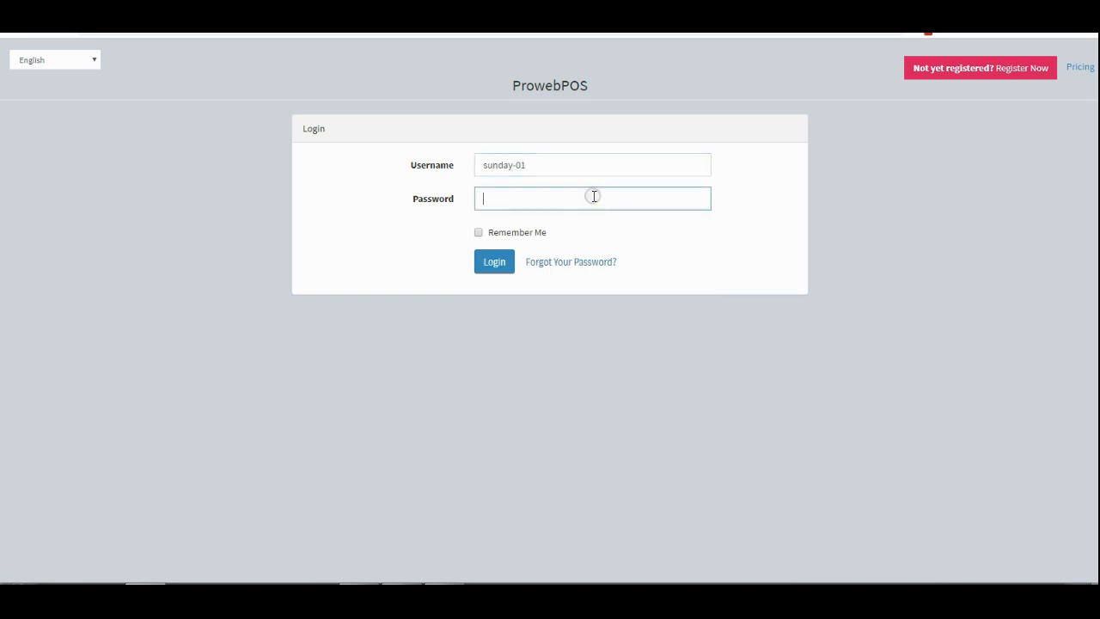
{"action": "triple_click", "coordinate": [481, 165]}
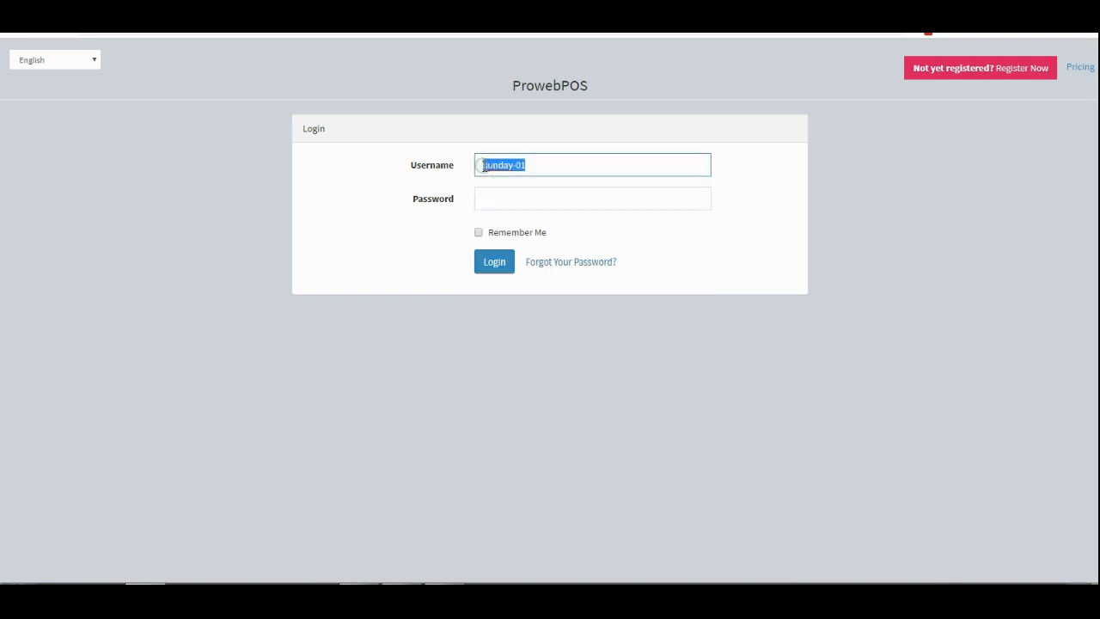
{"action": "left_click", "coordinate": [484, 165]}
{"action": "left_click", "coordinate": [592, 199]}
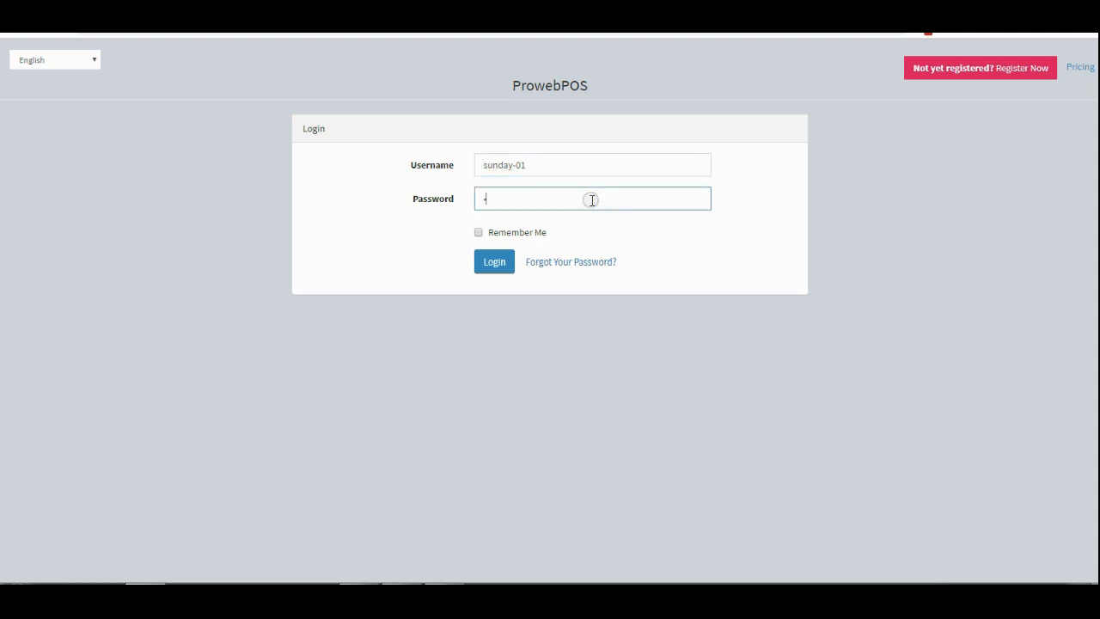
{"action": "left_click", "coordinate": [504, 264]}
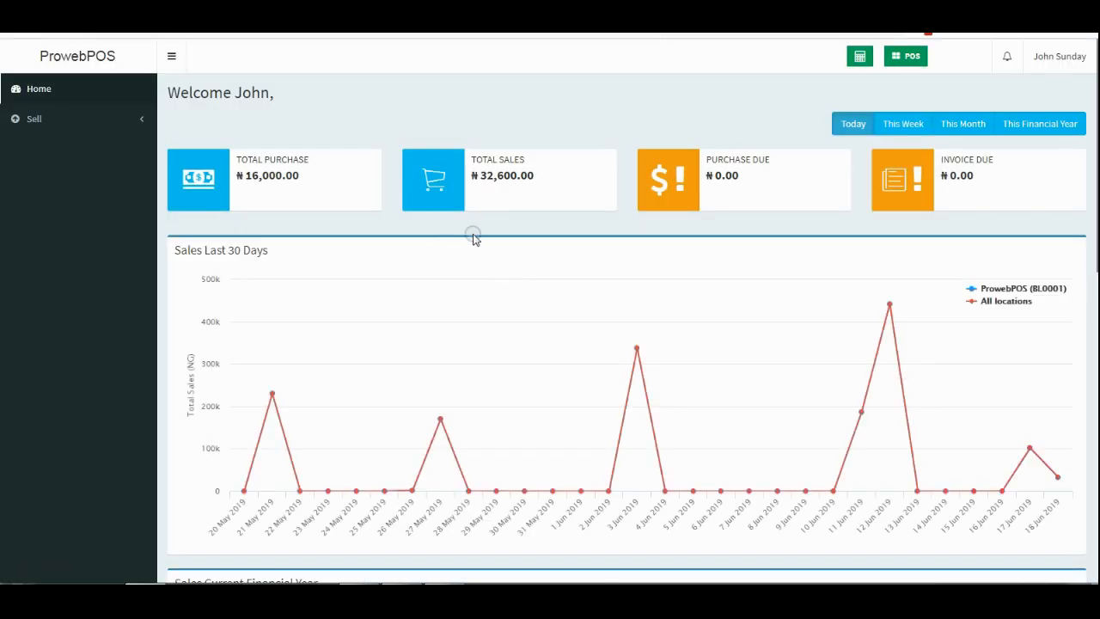
Expand the Sell menu, glance at List Drafts, and open the POS screen.
{"action": "scroll", "coordinate": [477, 245], "scroll_direction": "down", "scroll_amount": 7}
{"action": "scroll", "coordinate": [499, 278], "scroll_direction": "down", "scroll_amount": 1}
{"action": "scroll", "coordinate": [503, 275], "scroll_direction": "up", "scroll_amount": 8}
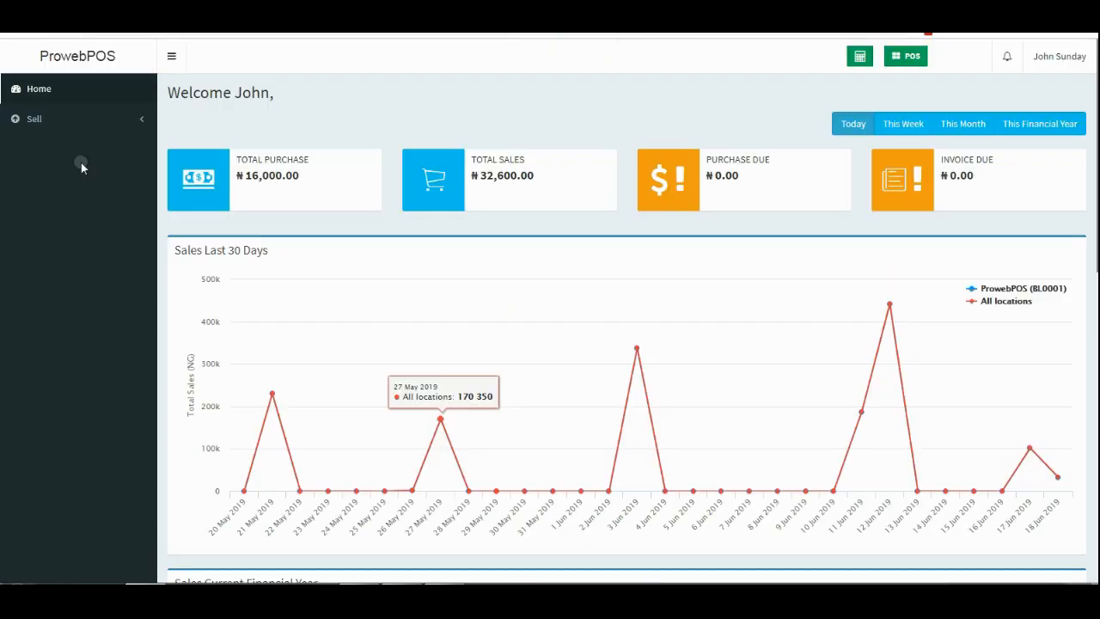
{"action": "left_click", "coordinate": [126, 122]}
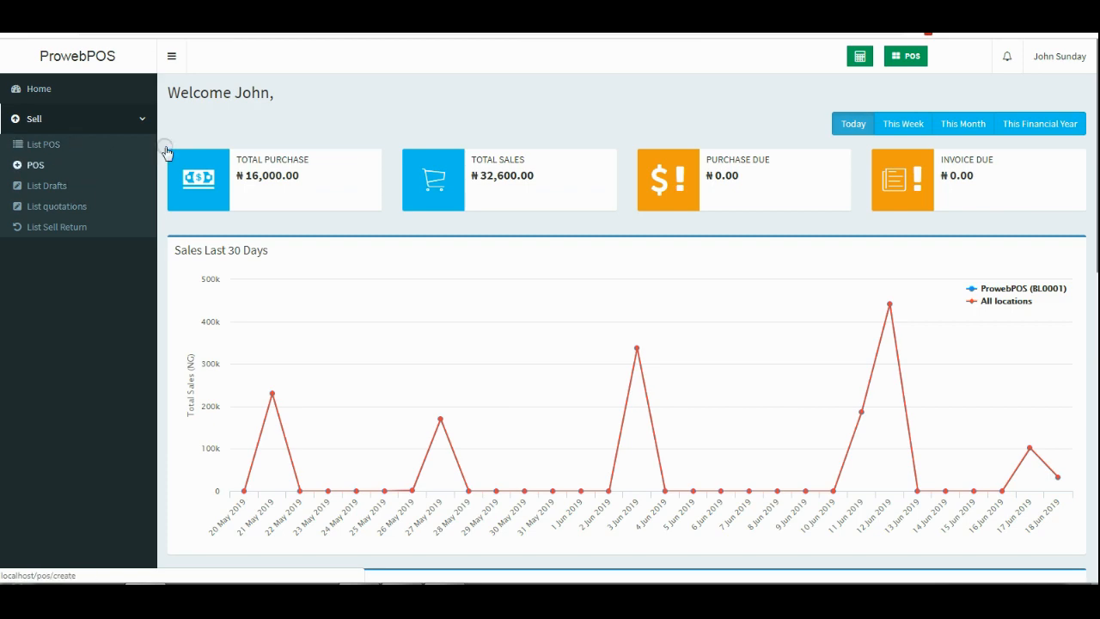
{"action": "scroll", "coordinate": [627, 212], "scroll_direction": "down", "scroll_amount": 5}
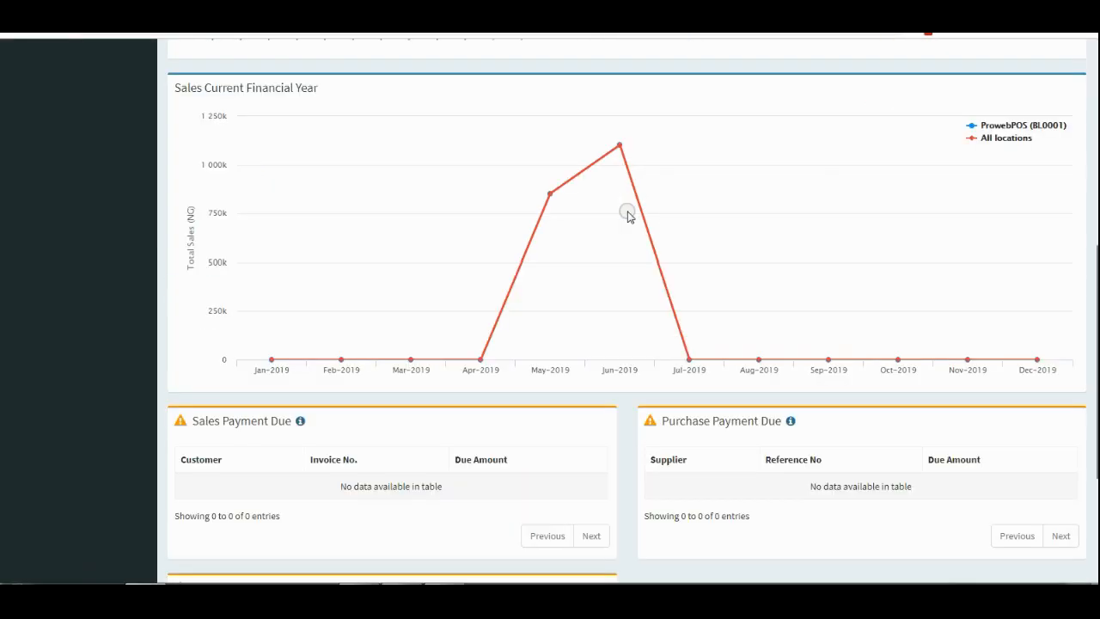
{"action": "scroll", "coordinate": [627, 215], "scroll_direction": "down", "scroll_amount": 1}
{"action": "scroll", "coordinate": [627, 215], "scroll_direction": "up", "scroll_amount": 7}
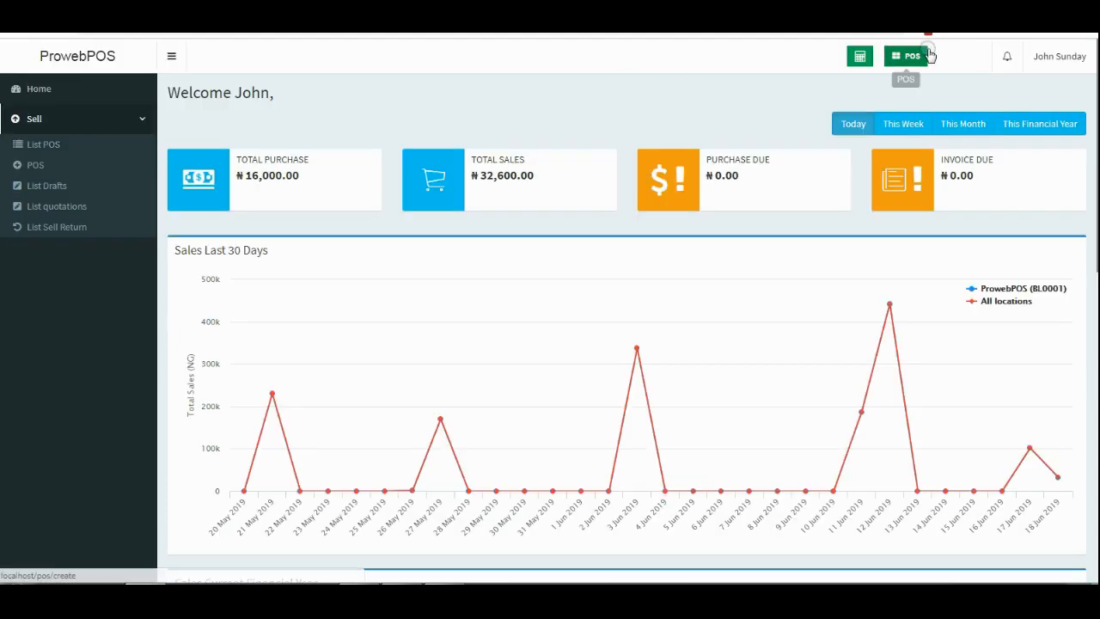
{"action": "left_click", "coordinate": [88, 185]}
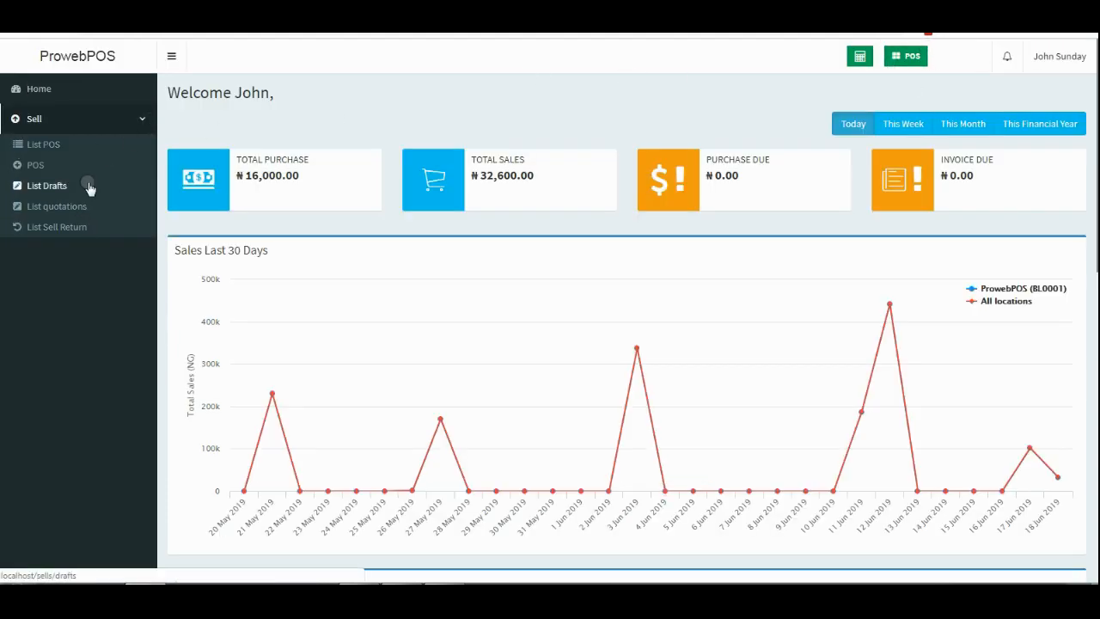
{"action": "left_click", "coordinate": [111, 171]}
{"action": "left_click", "coordinate": [157, 123]}
{"action": "left_click", "coordinate": [146, 122]}
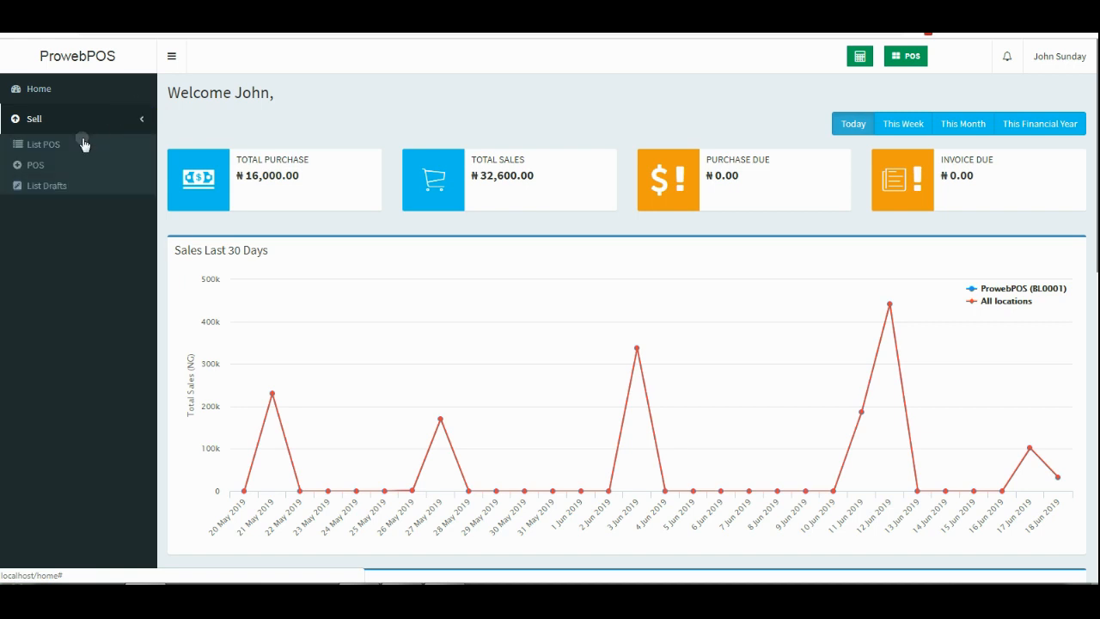
{"action": "left_click", "coordinate": [37, 167]}
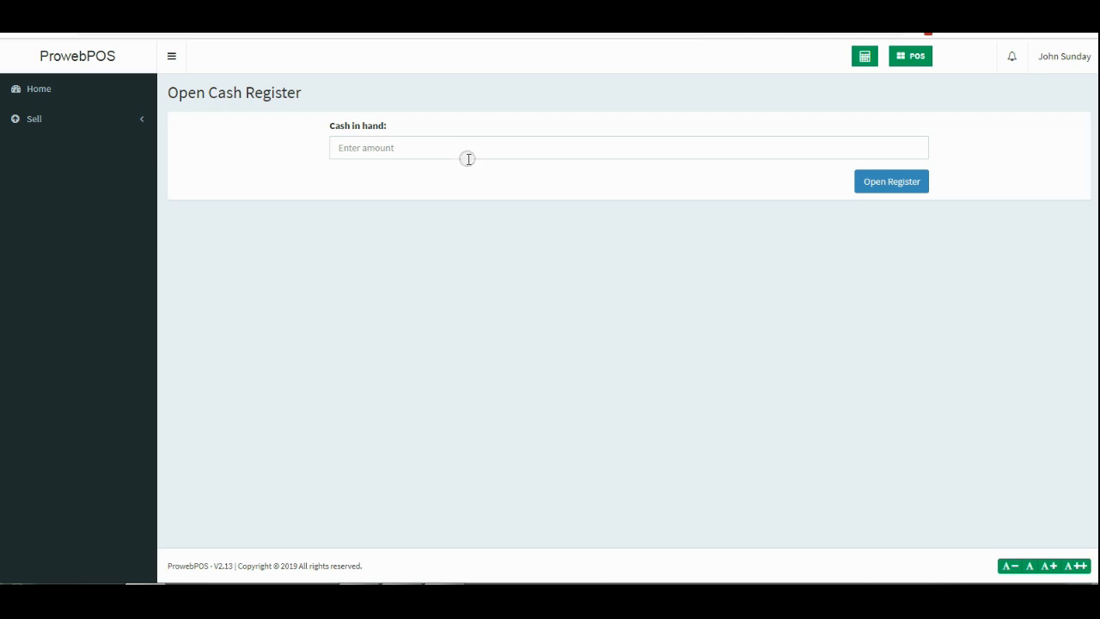
Open the cash register with 0 cash in hand.
{"action": "left_click", "coordinate": [467, 158]}
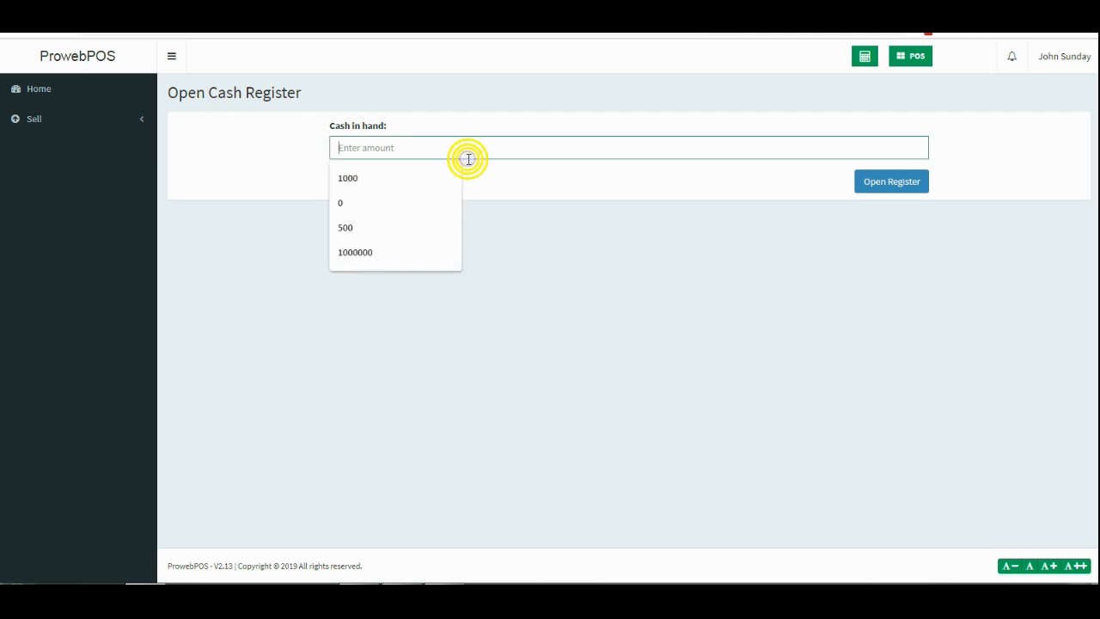
{"action": "type", "text": "0"}
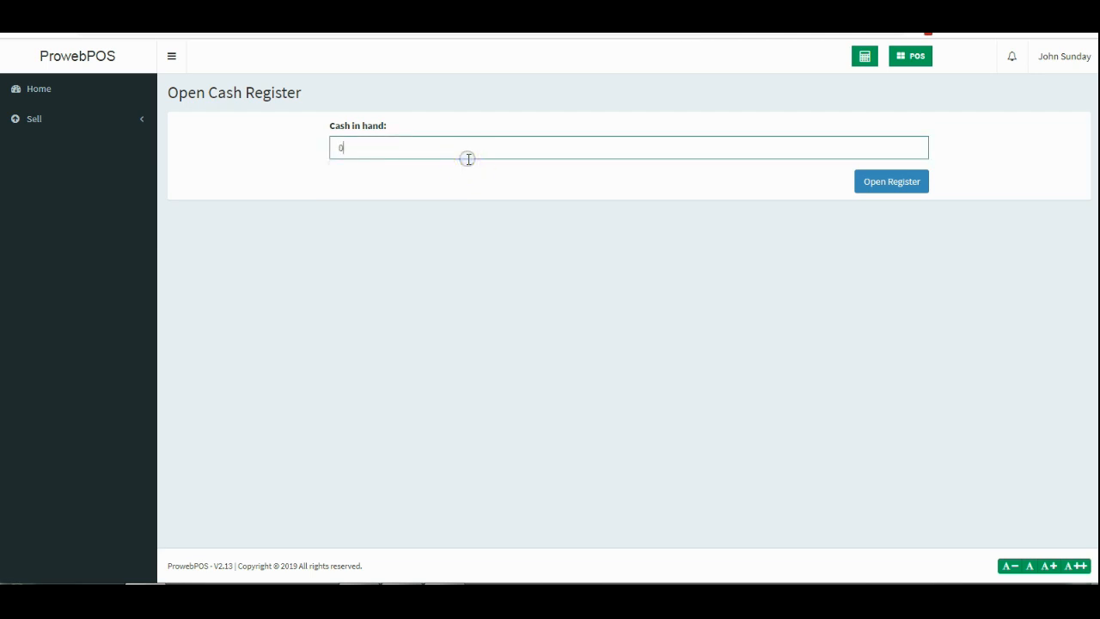
{"action": "left_click", "coordinate": [892, 182]}
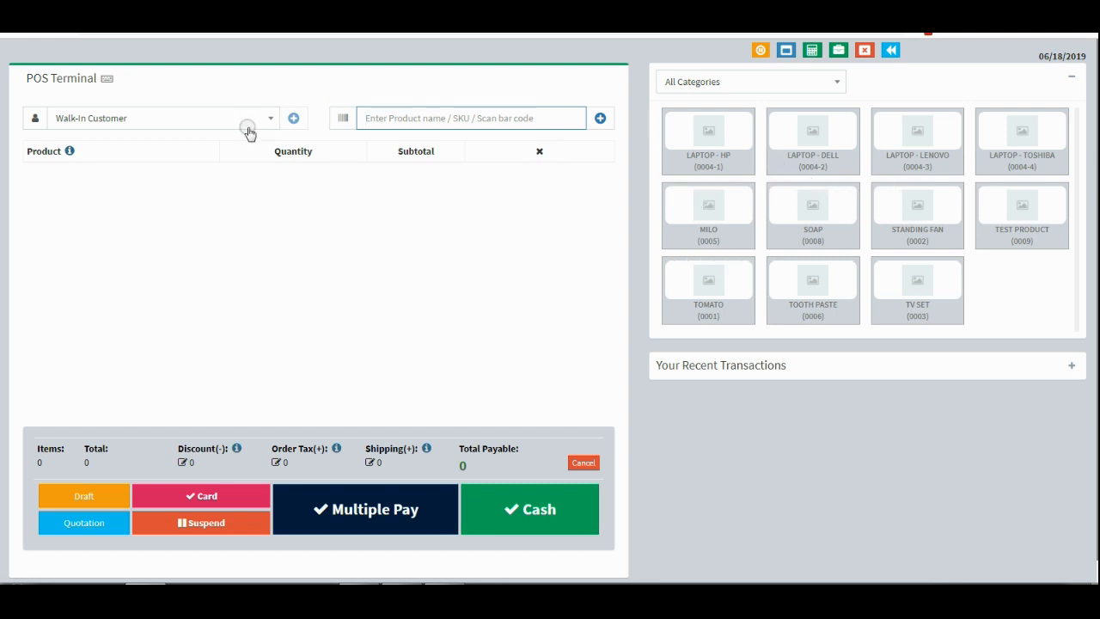
Sell milo and Soap for cash, skip printing the invoice, and leave the POS.
{"action": "left_click", "coordinate": [727, 228]}
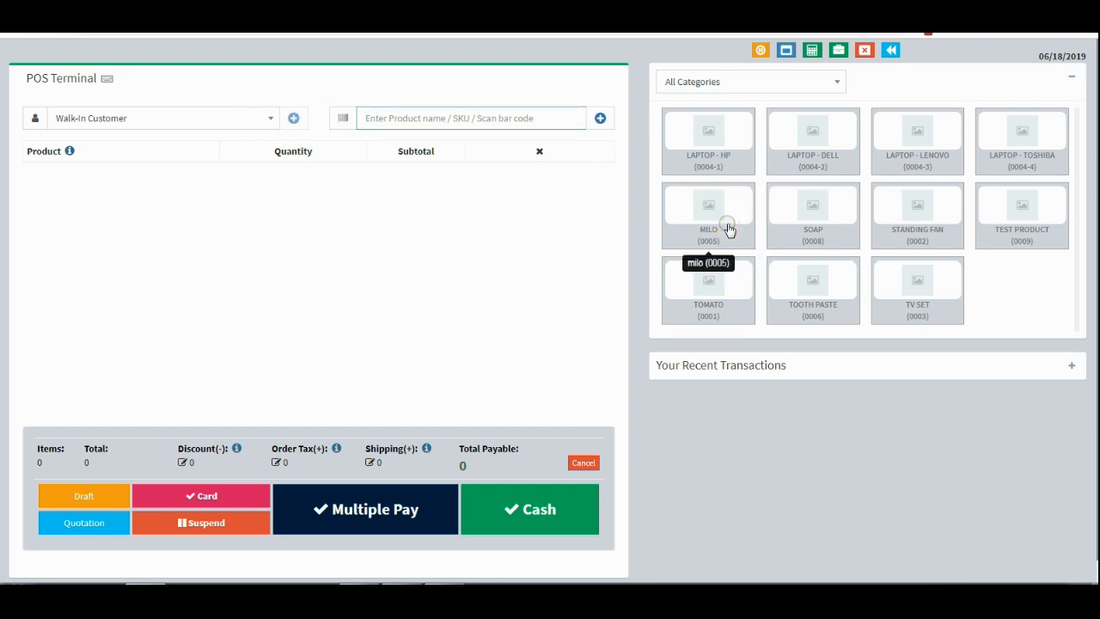
{"action": "left_click", "coordinate": [800, 226]}
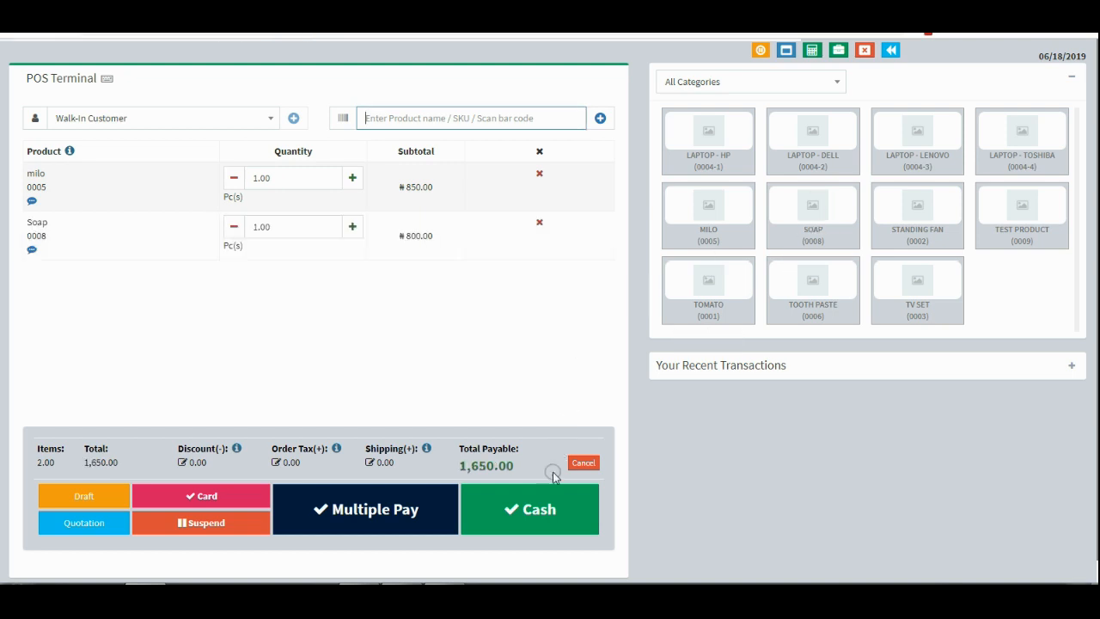
{"action": "left_click", "coordinate": [547, 503]}
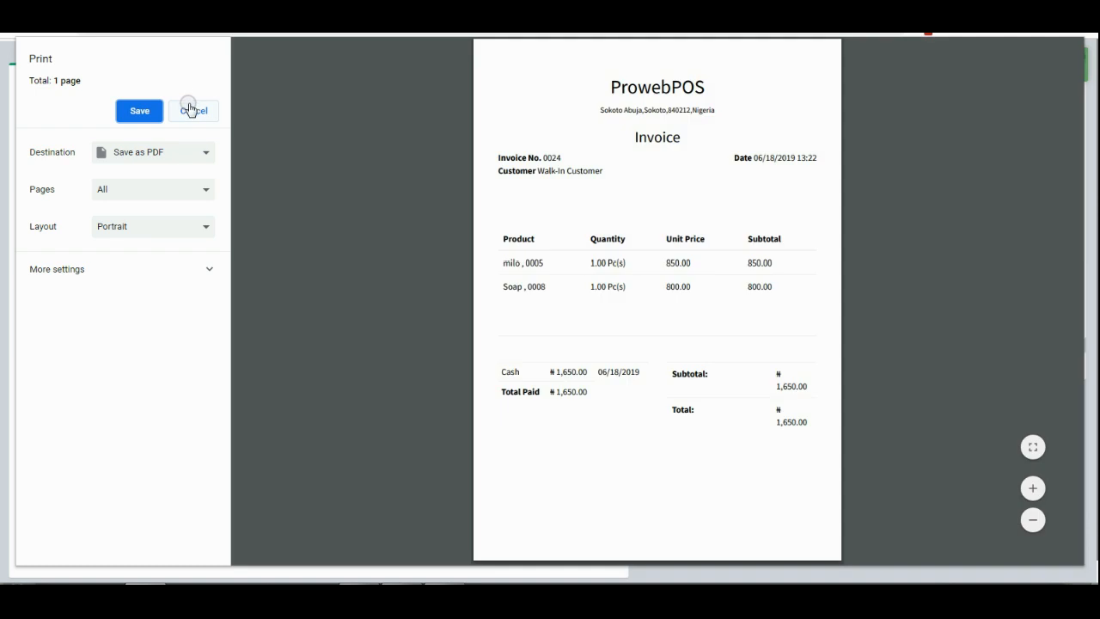
{"action": "left_click", "coordinate": [191, 112]}
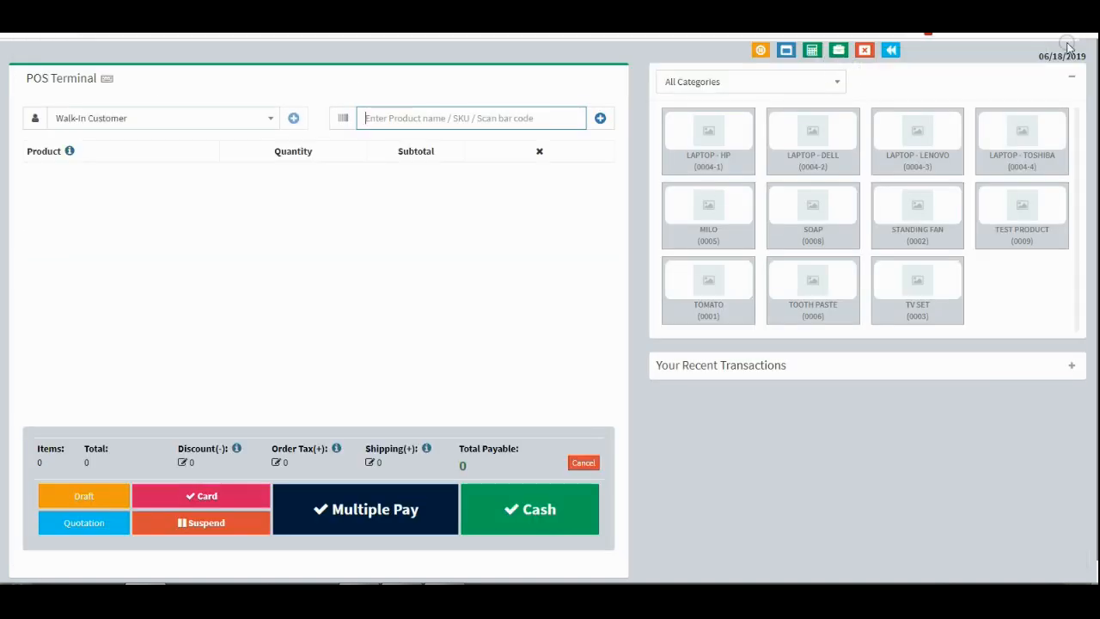
{"action": "left_click", "coordinate": [892, 51]}
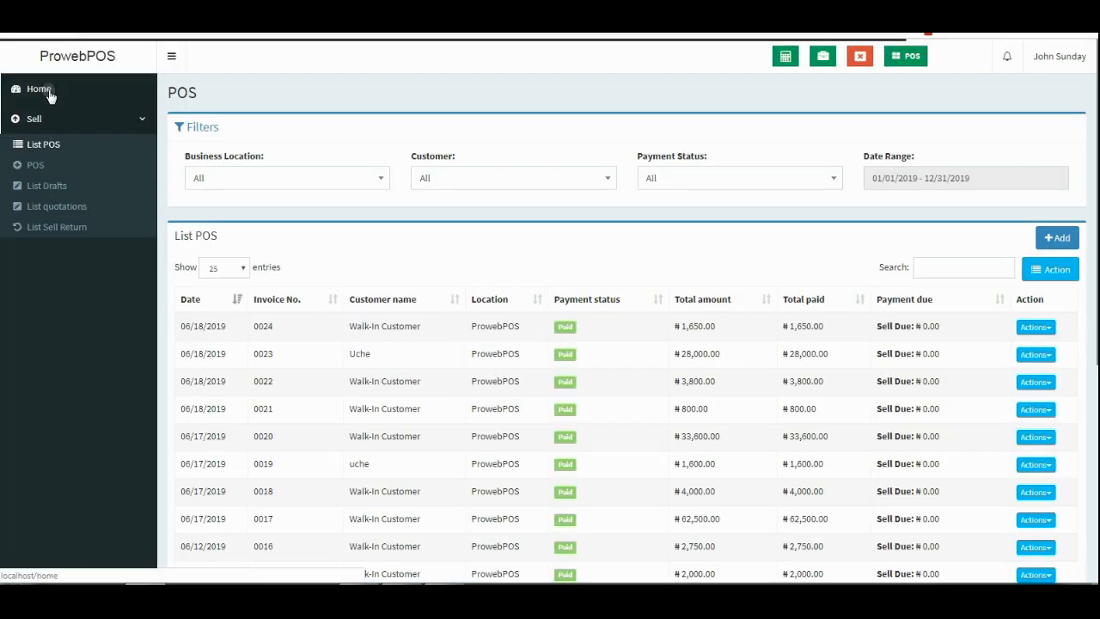
Return to Home and sign out of the sales account.
{"action": "left_click", "coordinate": [49, 94]}
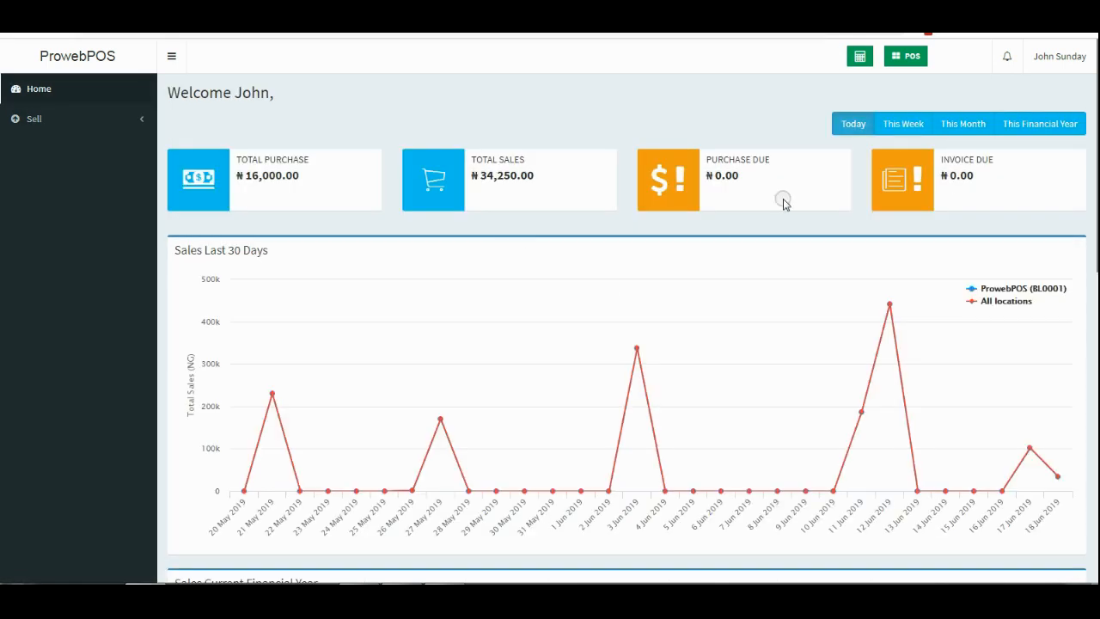
{"action": "left_click", "coordinate": [1081, 56]}
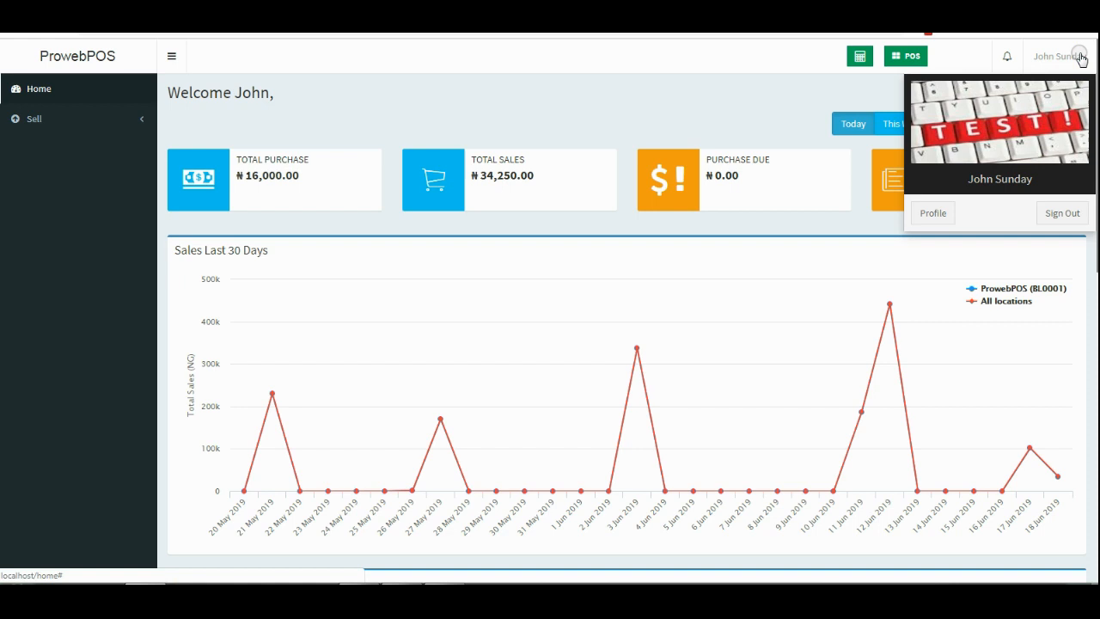
{"action": "left_click", "coordinate": [1056, 216]}
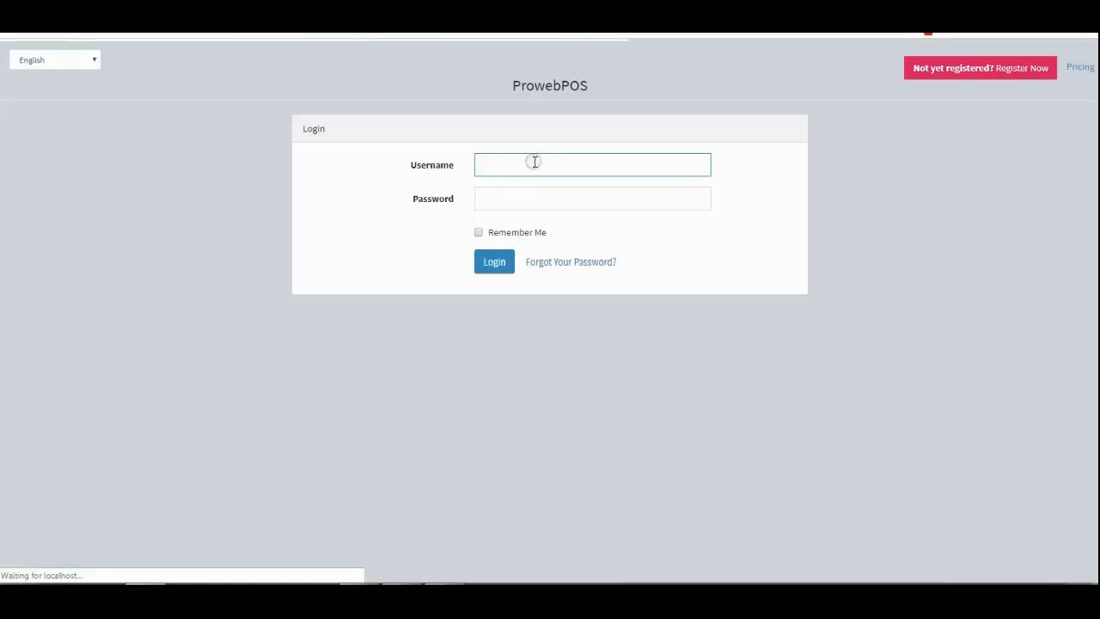
Log in with the saved admin credentials and expand User Management.
{"action": "left_click", "coordinate": [535, 162]}
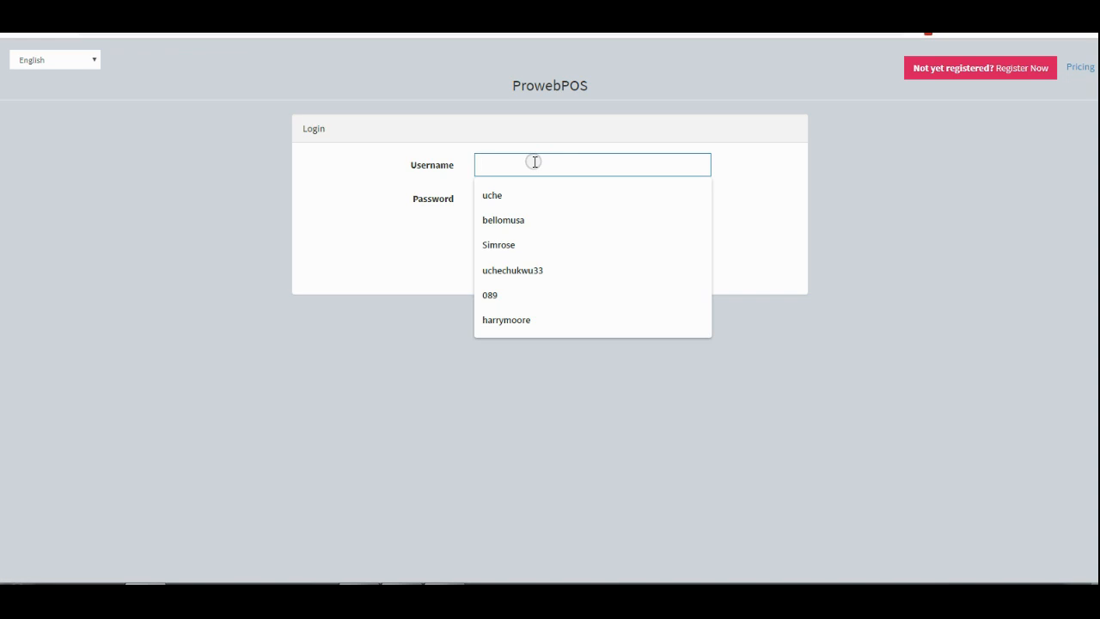
{"action": "left_click", "coordinate": [562, 266]}
{"action": "left_click", "coordinate": [569, 204]}
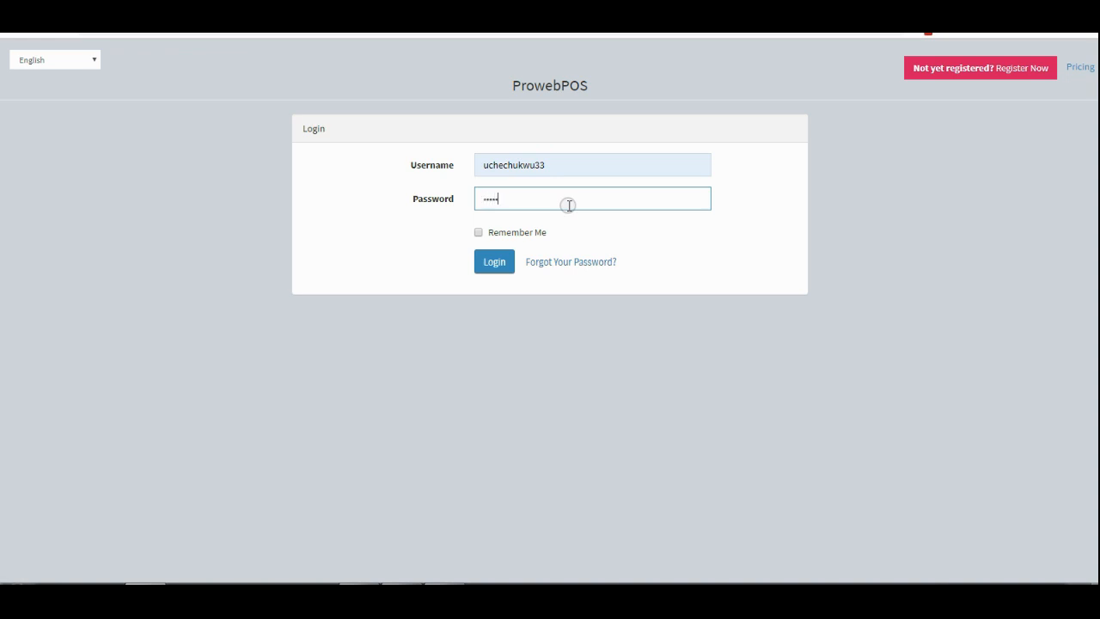
{"action": "key", "text": "Return"}
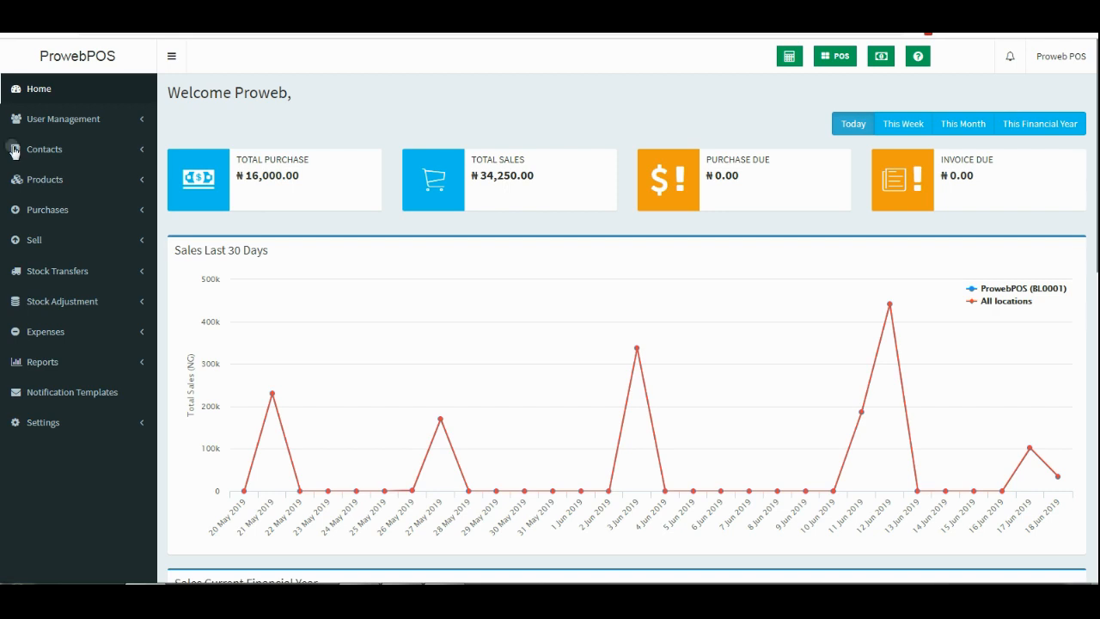
{"action": "left_click", "coordinate": [114, 122]}
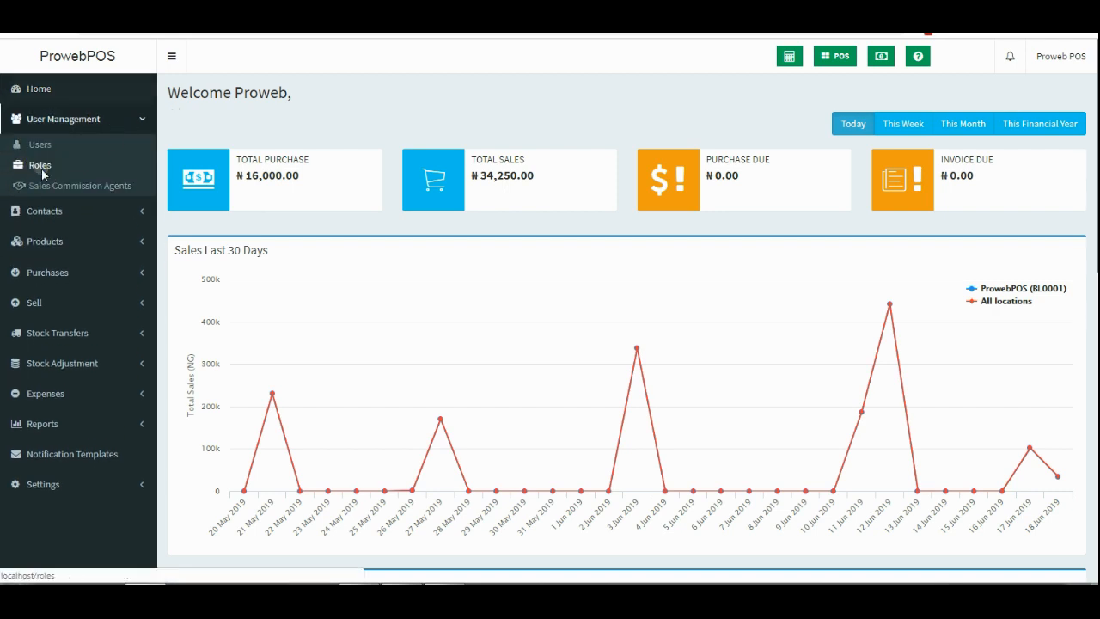
Edit the sales role and remove its View POS sell permission, leaving Delete POS sell off.
{"action": "left_click", "coordinate": [42, 168]}
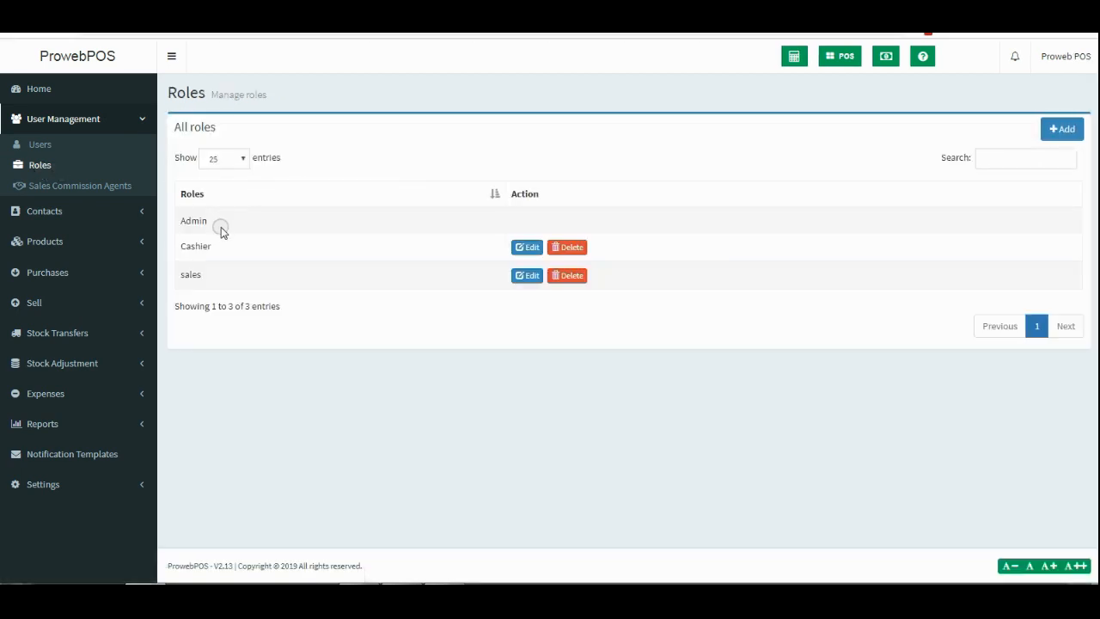
{"action": "left_click", "coordinate": [529, 282]}
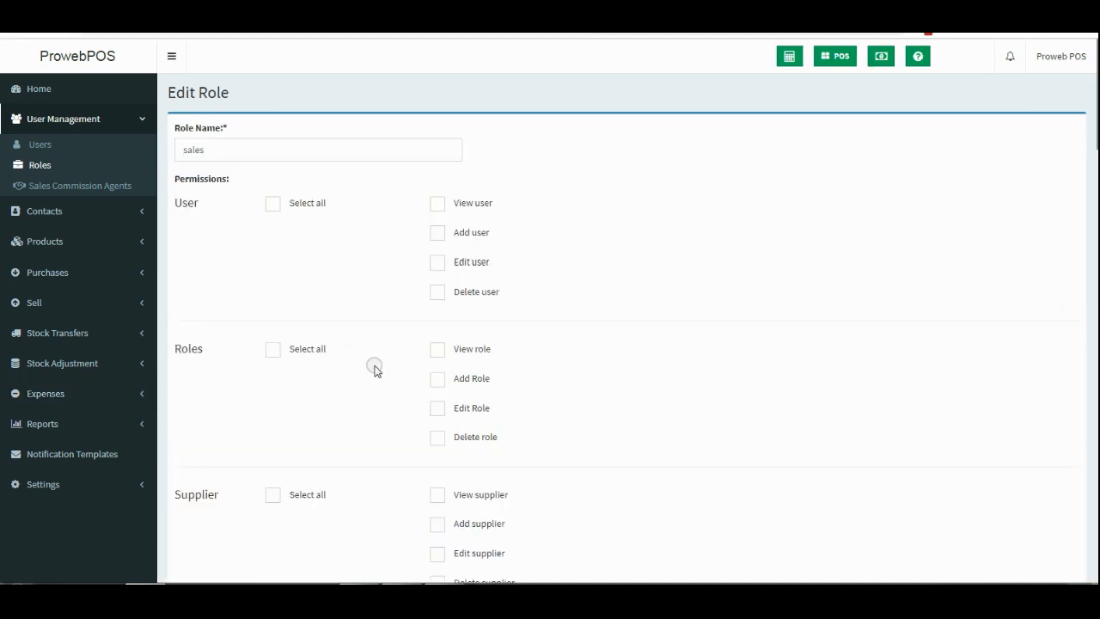
{"action": "scroll", "coordinate": [375, 370], "scroll_direction": "down", "scroll_amount": 10}
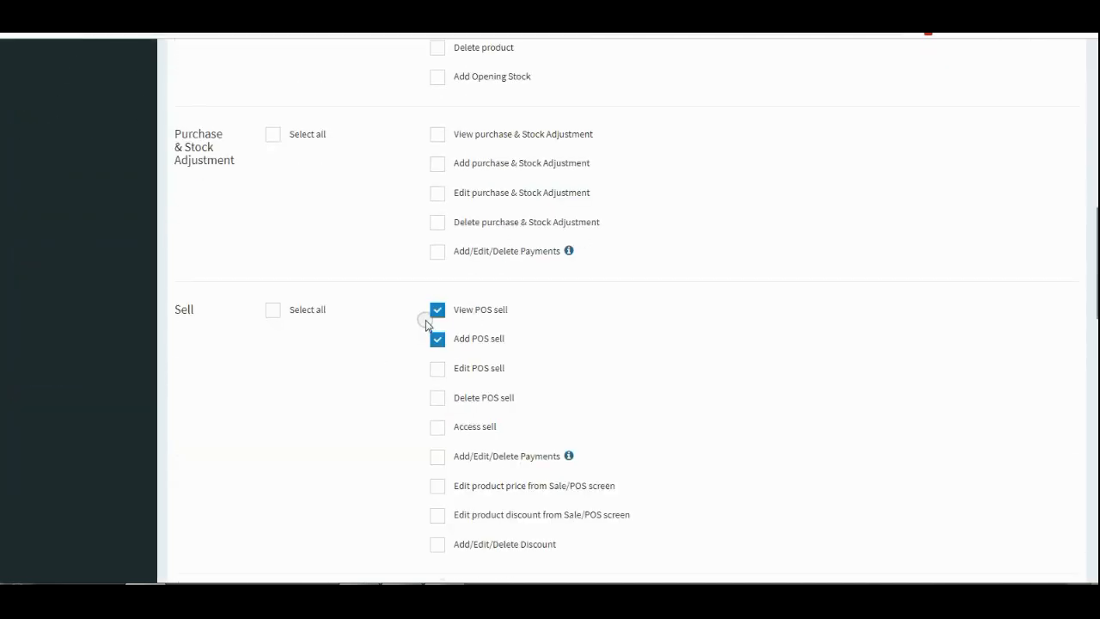
{"action": "scroll", "coordinate": [456, 358], "scroll_direction": "down", "scroll_amount": 6}
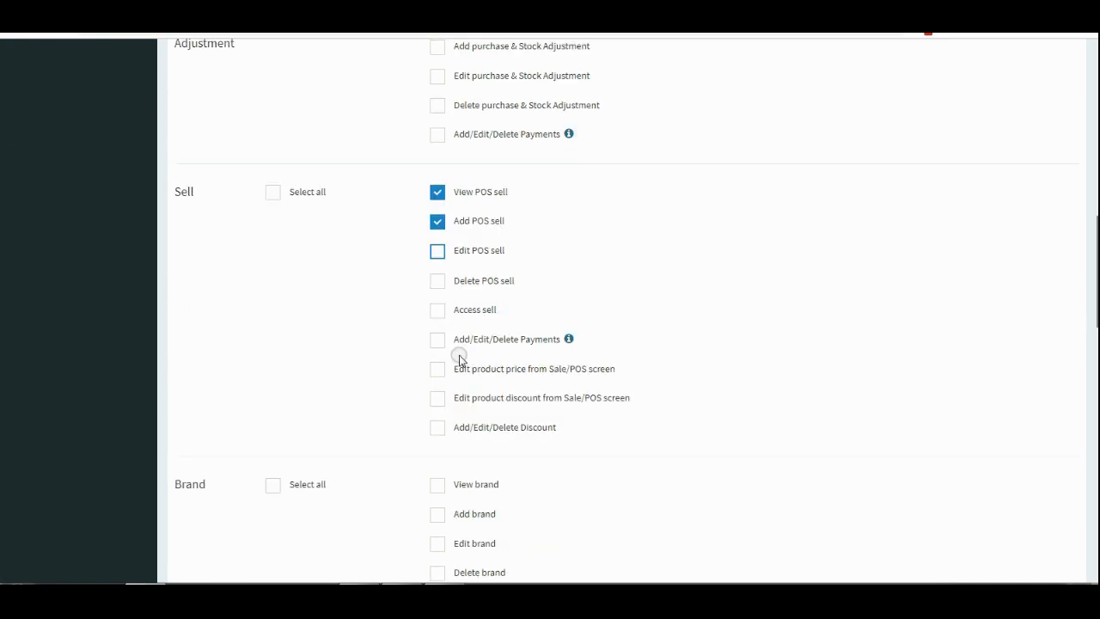
{"action": "scroll", "coordinate": [456, 365], "scroll_direction": "up", "scroll_amount": 5}
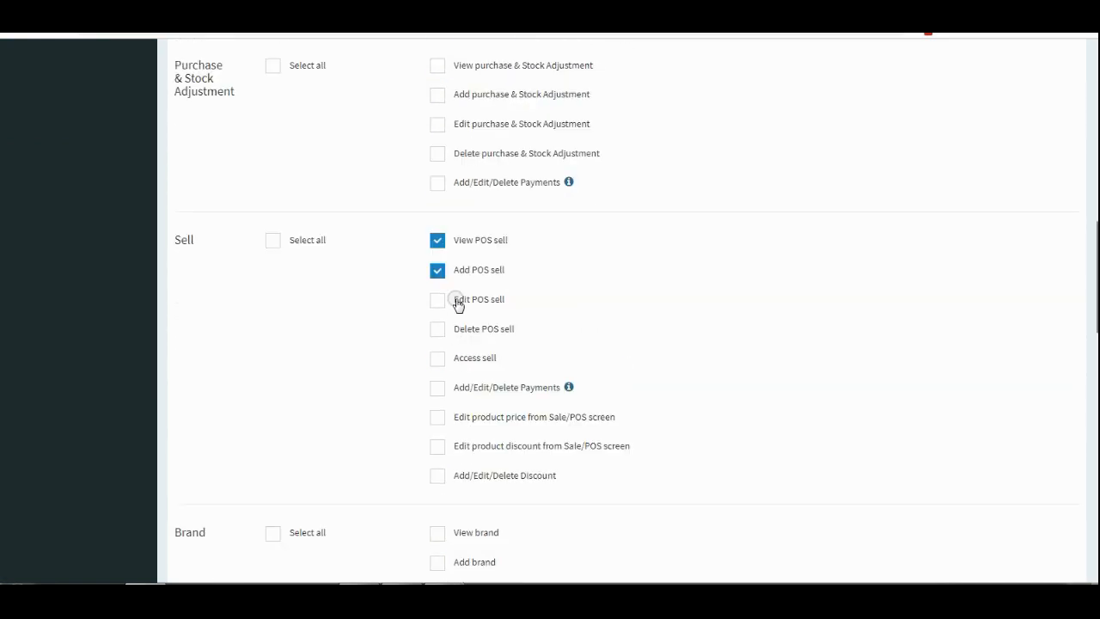
{"action": "left_click", "coordinate": [438, 241]}
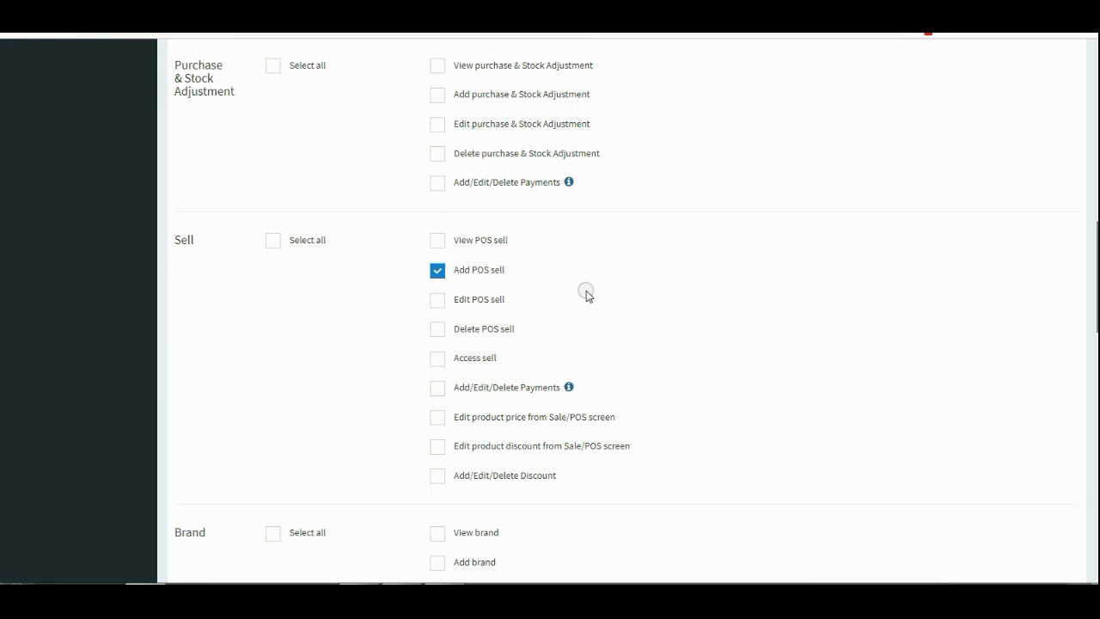
{"action": "scroll", "coordinate": [584, 292], "scroll_direction": "down", "scroll_amount": 2}
{"action": "left_click", "coordinate": [437, 190]}
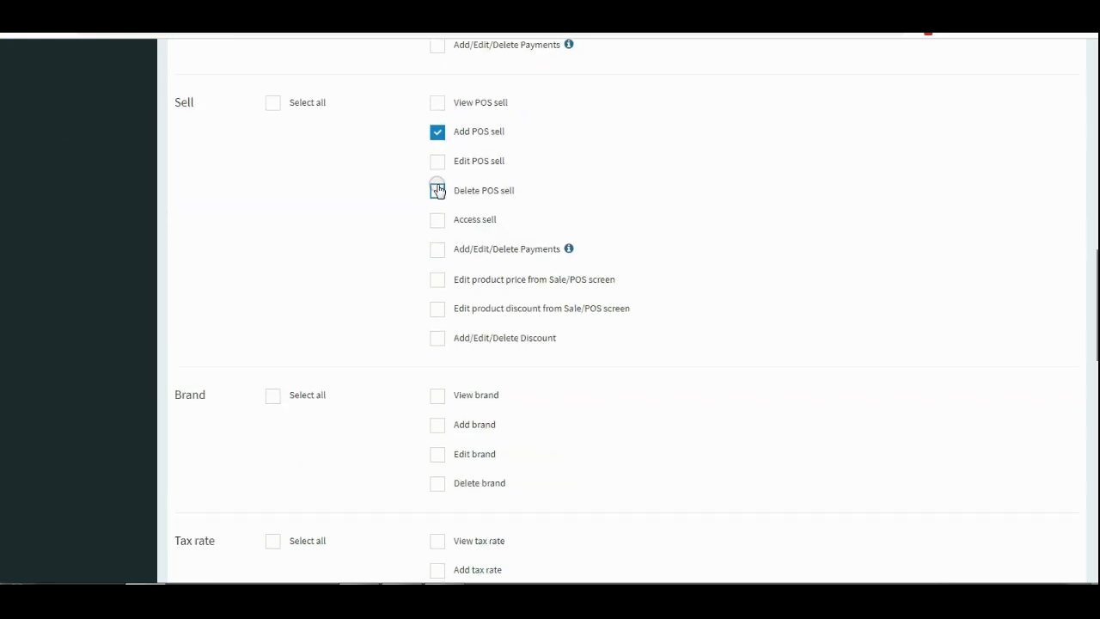
{"action": "left_click", "coordinate": [439, 192]}
{"action": "left_click", "coordinate": [336, 304]}
Limit the role's location access to ProwebPOS only instead of All Locations, and save the role.
{"action": "scroll", "coordinate": [342, 307], "scroll_direction": "down", "scroll_amount": 9}
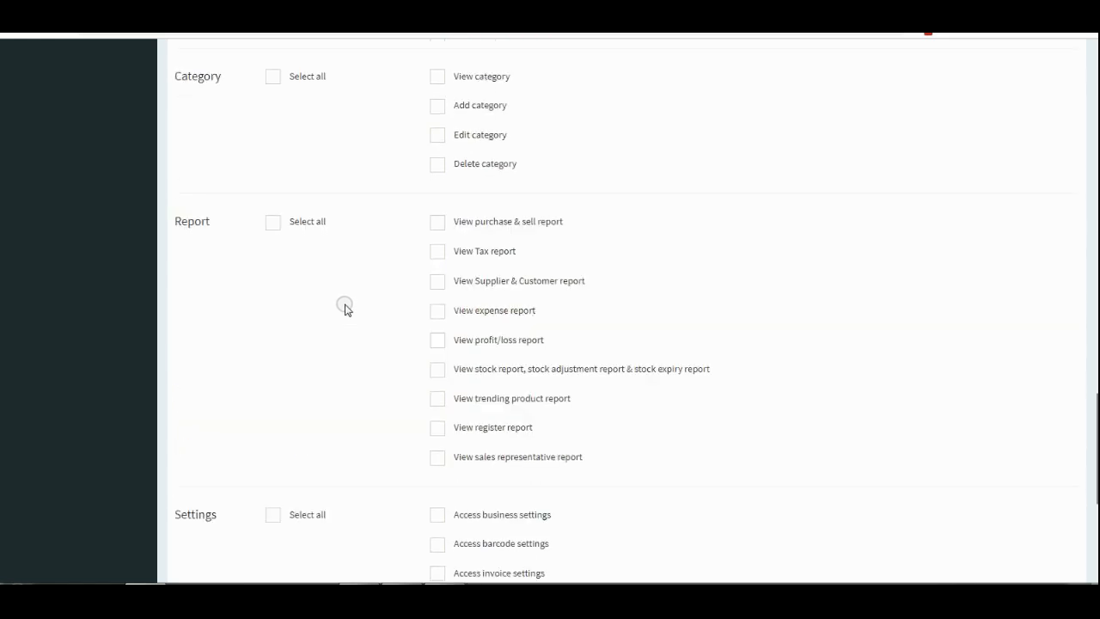
{"action": "scroll", "coordinate": [343, 307], "scroll_direction": "down", "scroll_amount": 4}
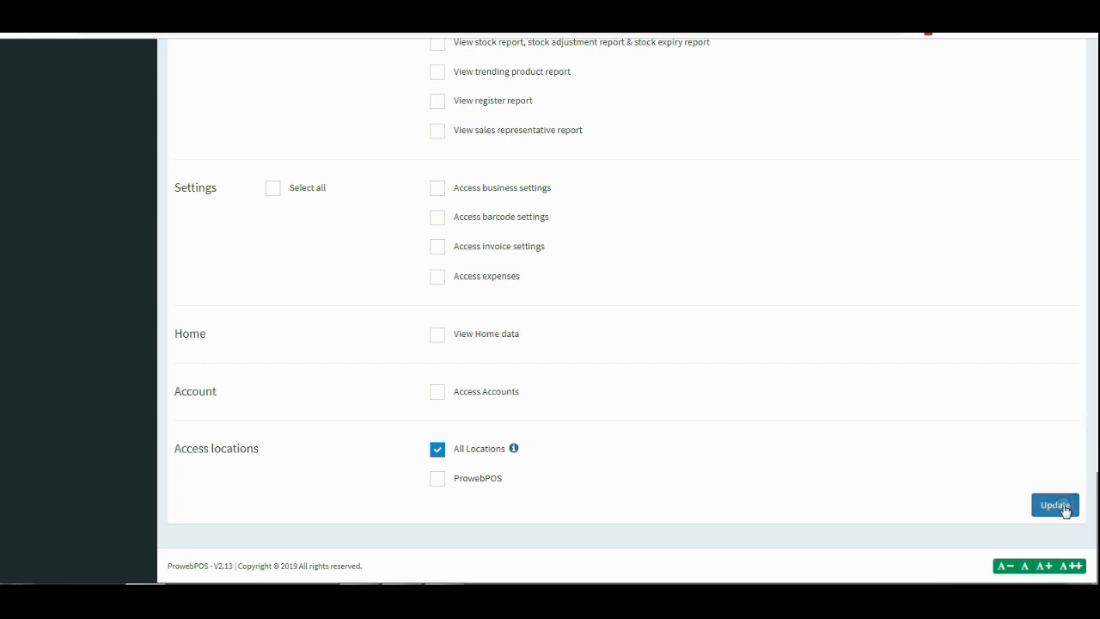
{"action": "left_click", "coordinate": [436, 446]}
{"action": "left_click", "coordinate": [438, 477]}
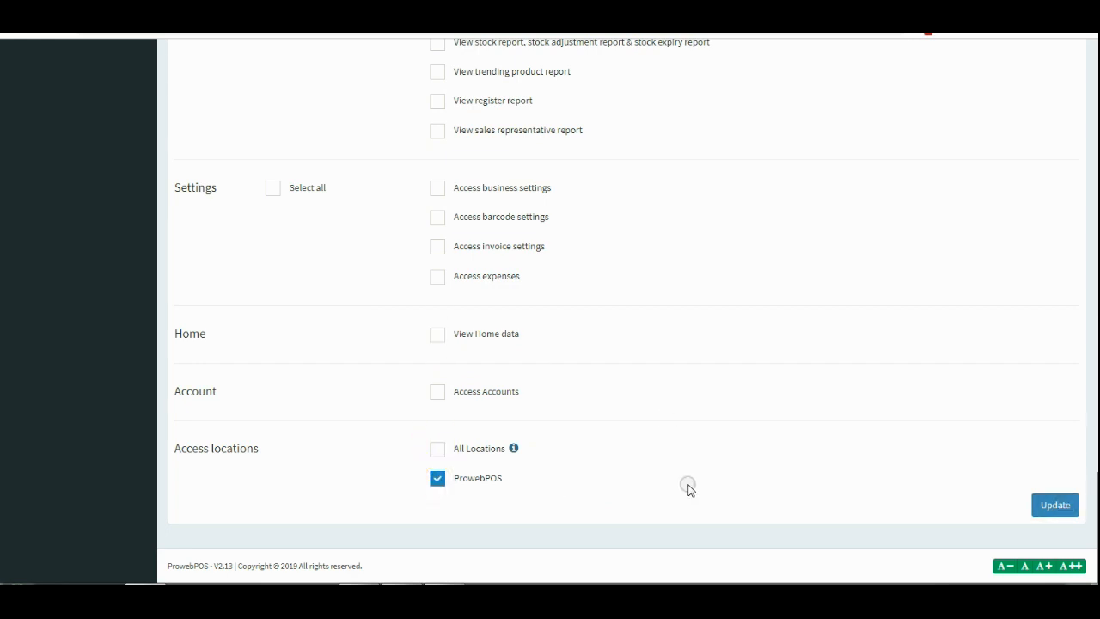
{"action": "left_click", "coordinate": [1059, 507]}
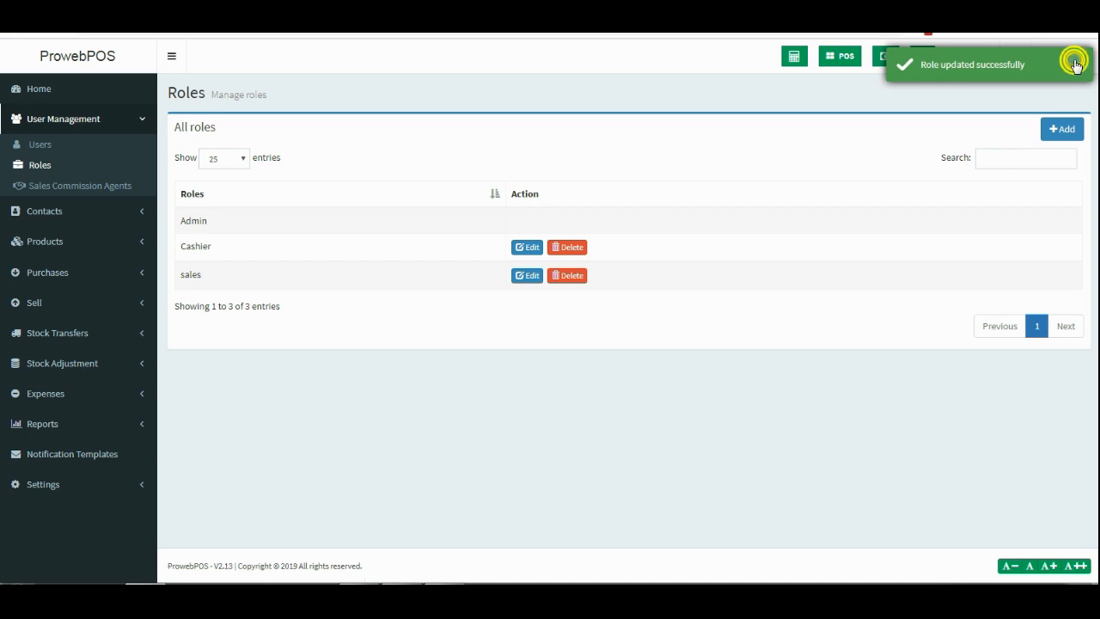
Copy the sales user's username from the Users list.
{"action": "left_click", "coordinate": [1065, 56]}
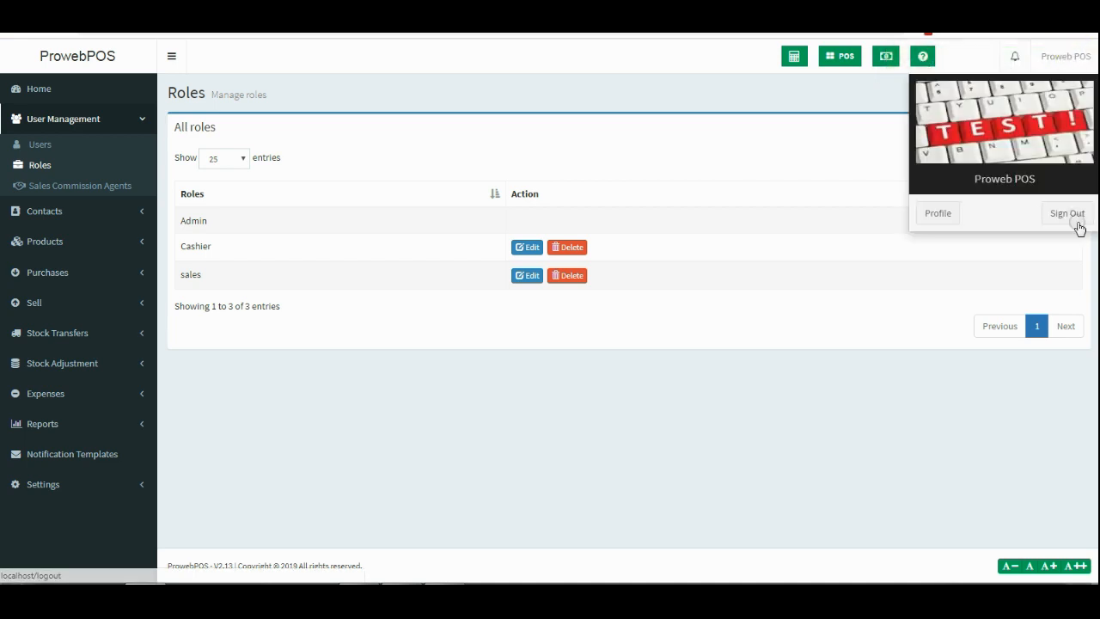
{"action": "left_click", "coordinate": [40, 146]}
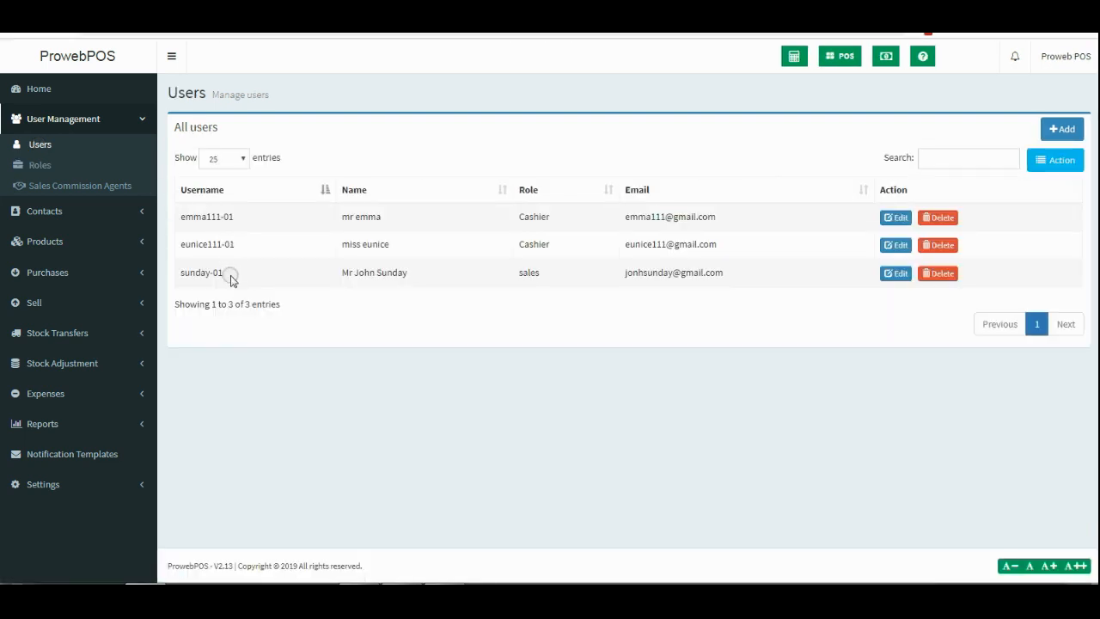
{"action": "left_click_drag", "start_coordinate": [230, 276], "coordinate": [190, 274]}
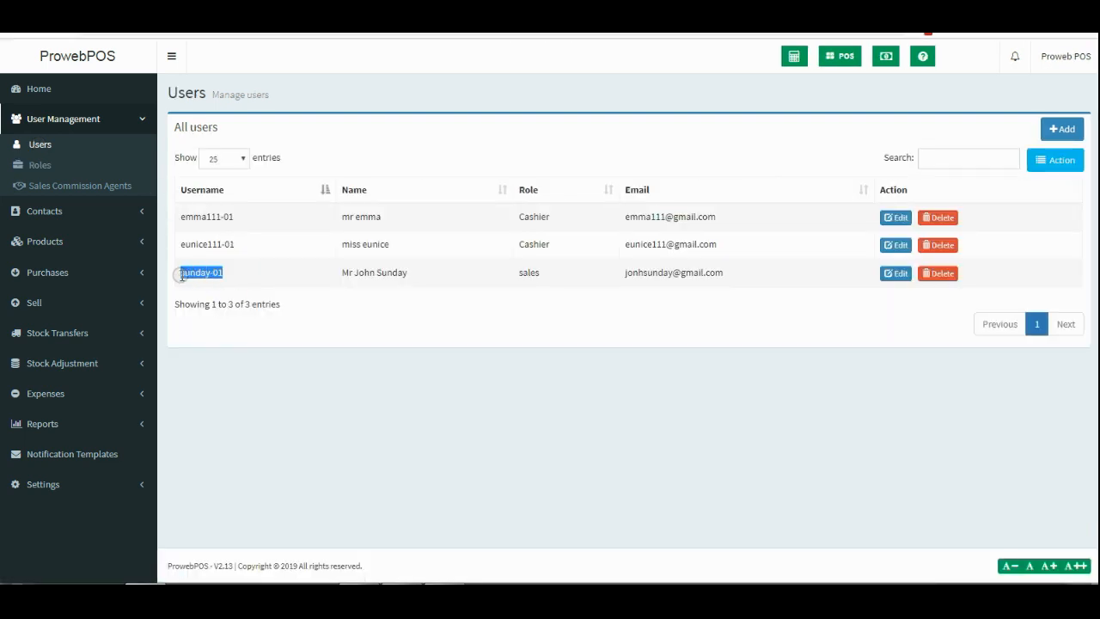
{"action": "right_click", "coordinate": [182, 275]}
{"action": "left_click", "coordinate": [227, 285]}
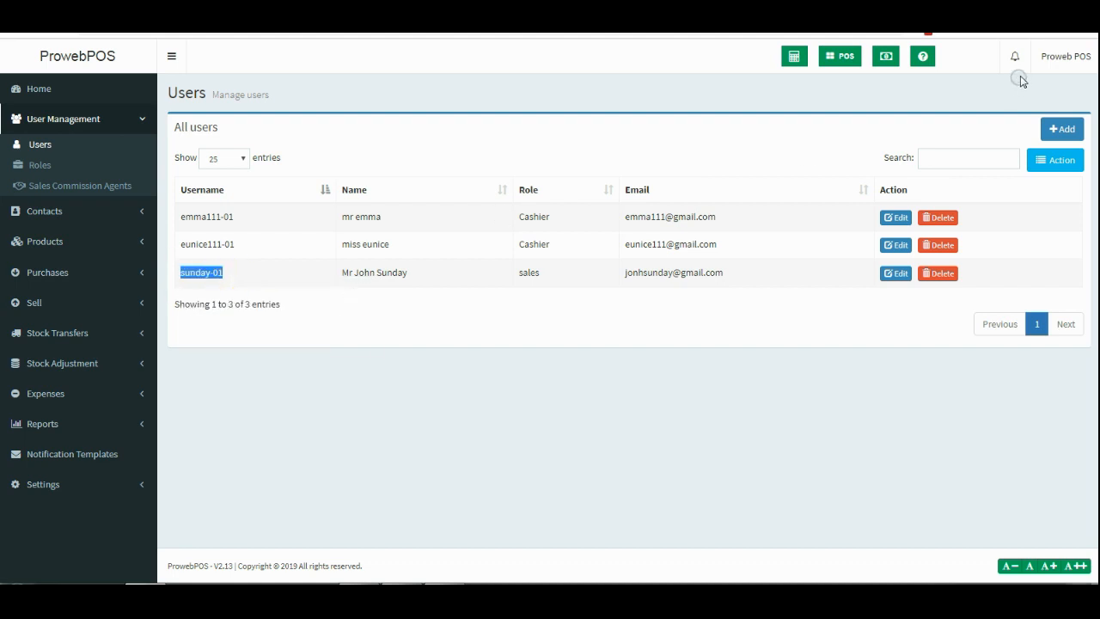
Sign out of the admin account and paste the sales username into the login form.
{"action": "left_click", "coordinate": [1060, 57]}
{"action": "left_click", "coordinate": [1072, 216]}
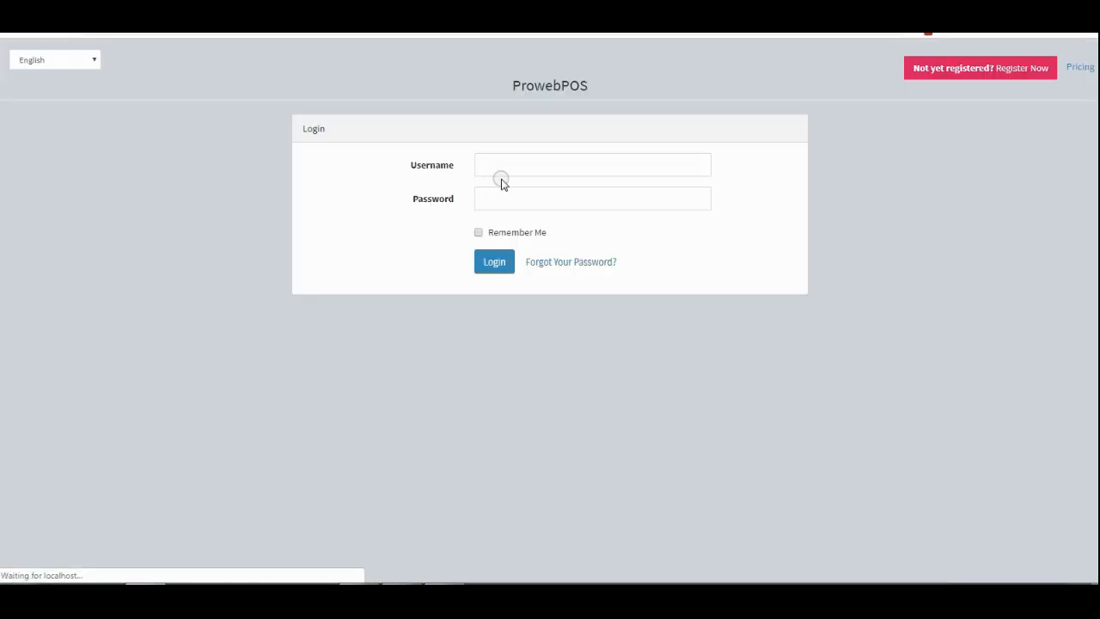
{"action": "left_click", "coordinate": [512, 167]}
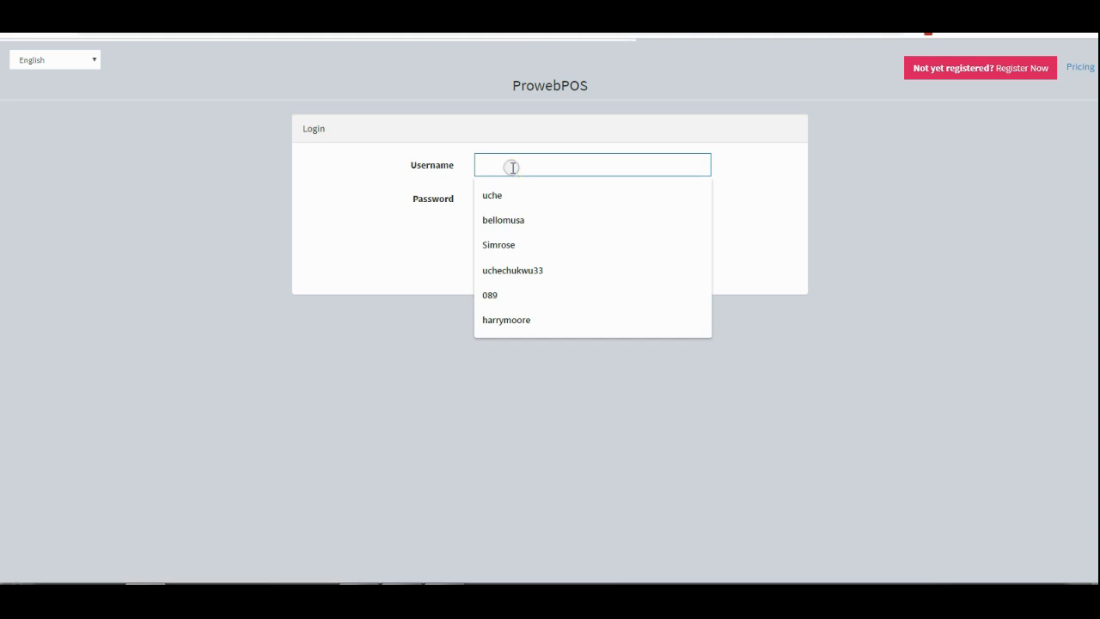
{"action": "key", "text": "ctrl+v"}
Log in as the sales user with the pasted username and their password.
{"action": "left_click", "coordinate": [717, 239]}
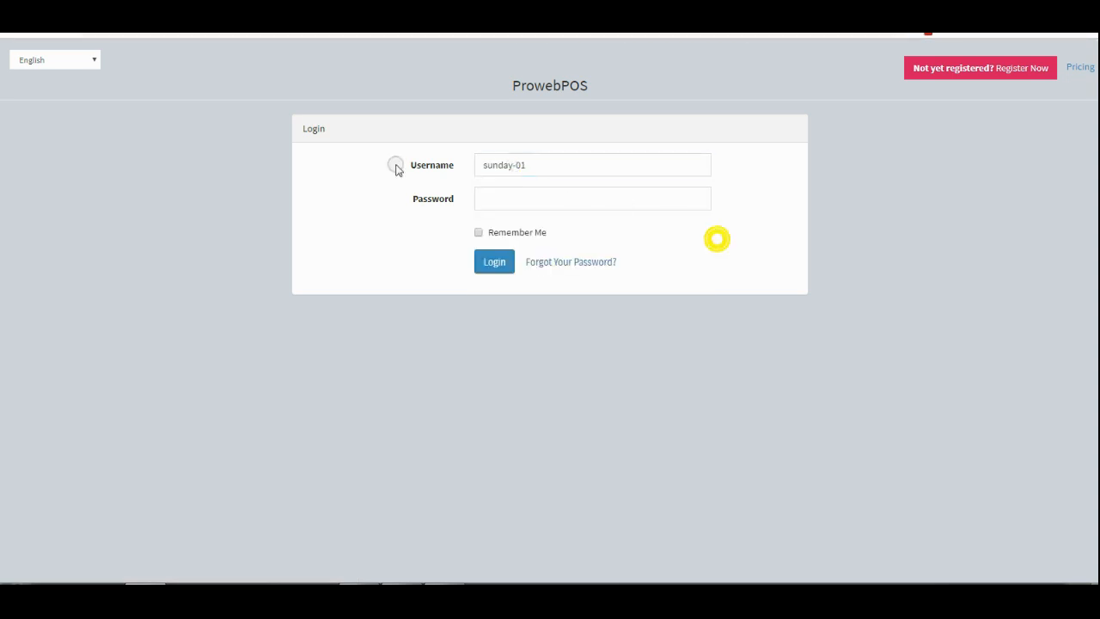
{"action": "left_click", "coordinate": [502, 198]}
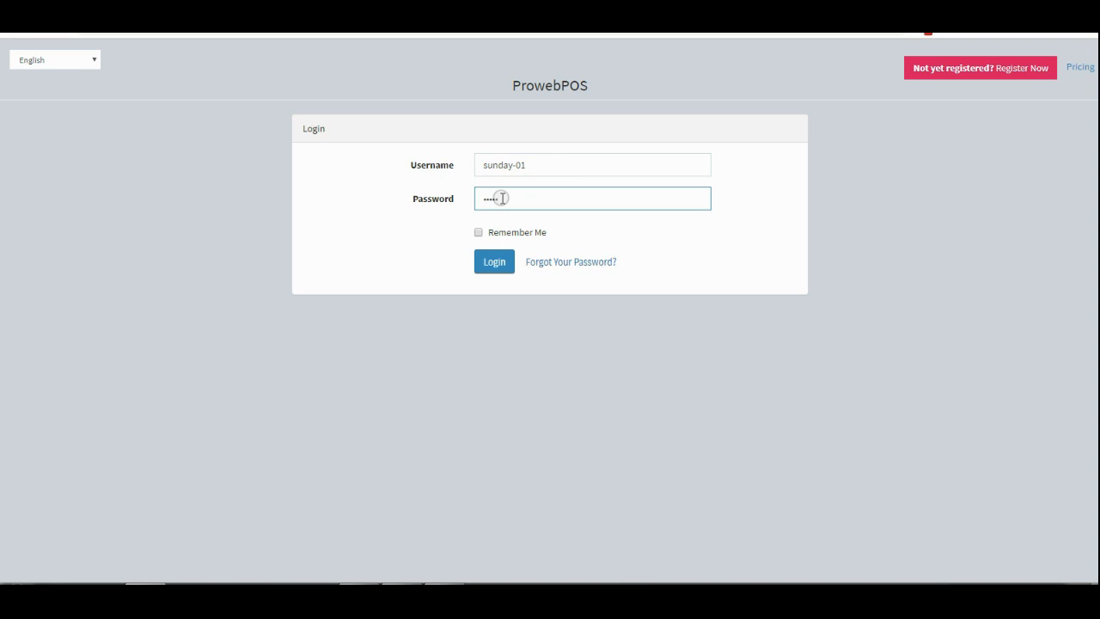
{"action": "key", "text": "Return"}
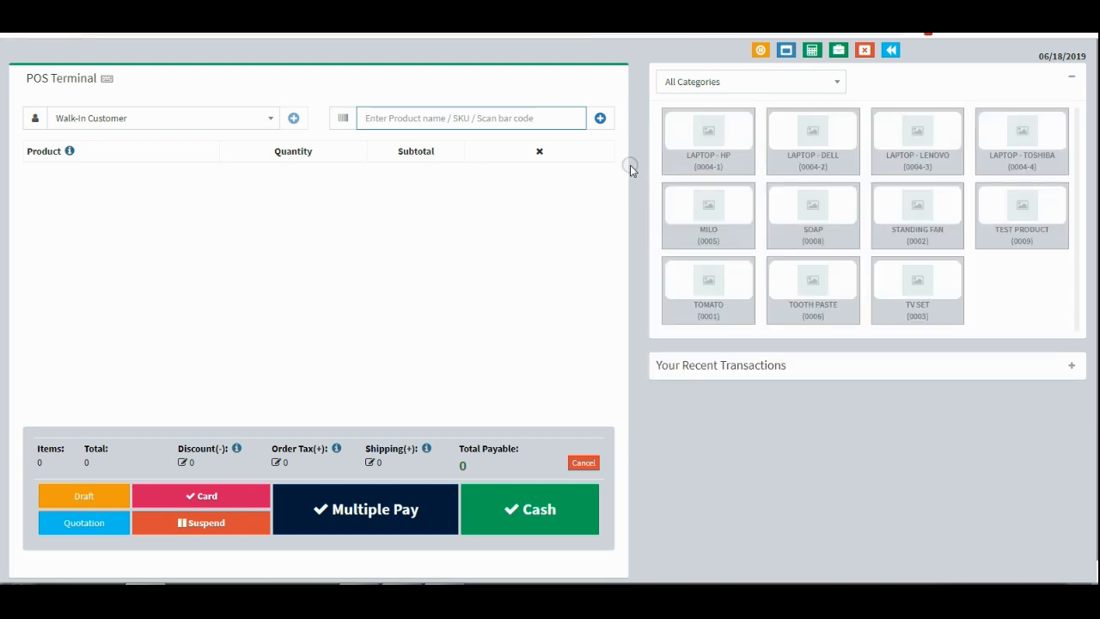
Check the sales user's POS list, Home page, calculator and POS terminal with its recent transactions.
{"action": "left_click", "coordinate": [892, 52]}
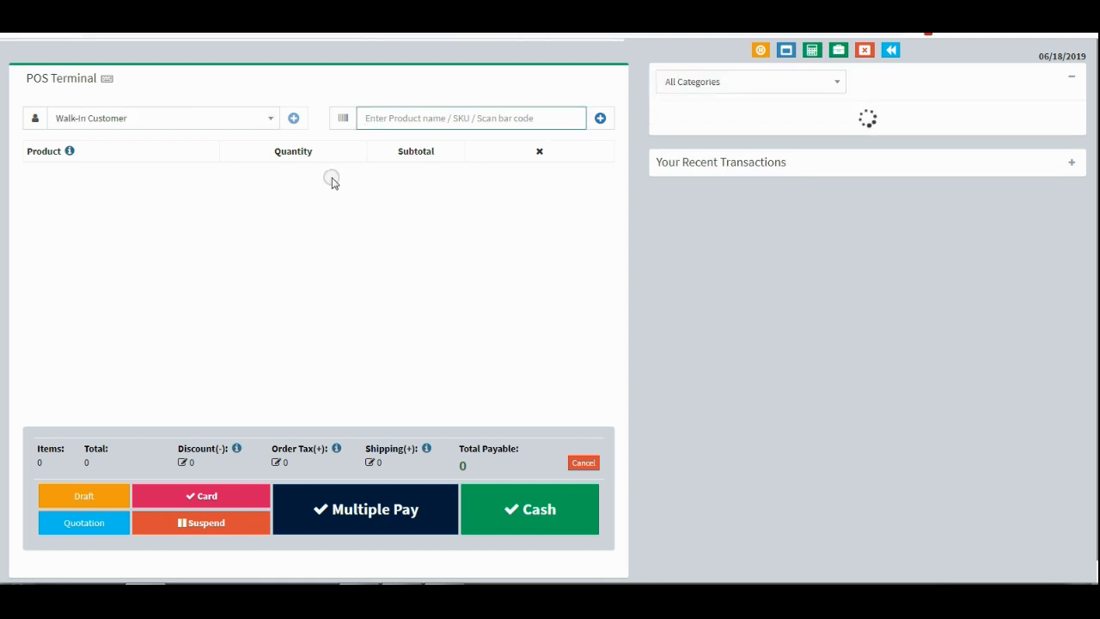
{"action": "left_click", "coordinate": [890, 53]}
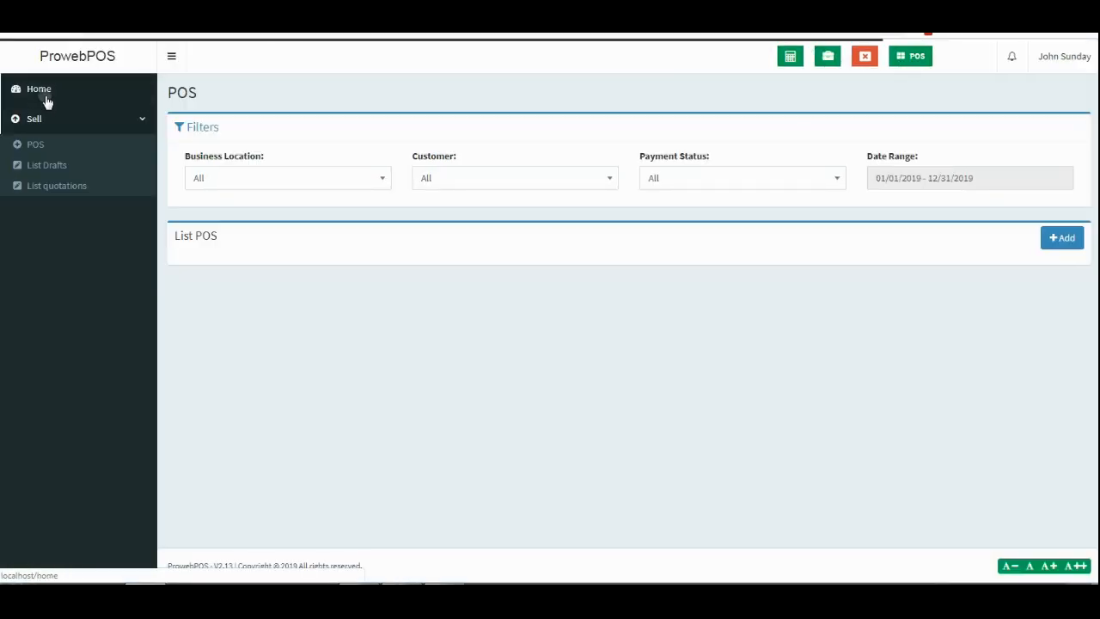
{"action": "left_click", "coordinate": [45, 97]}
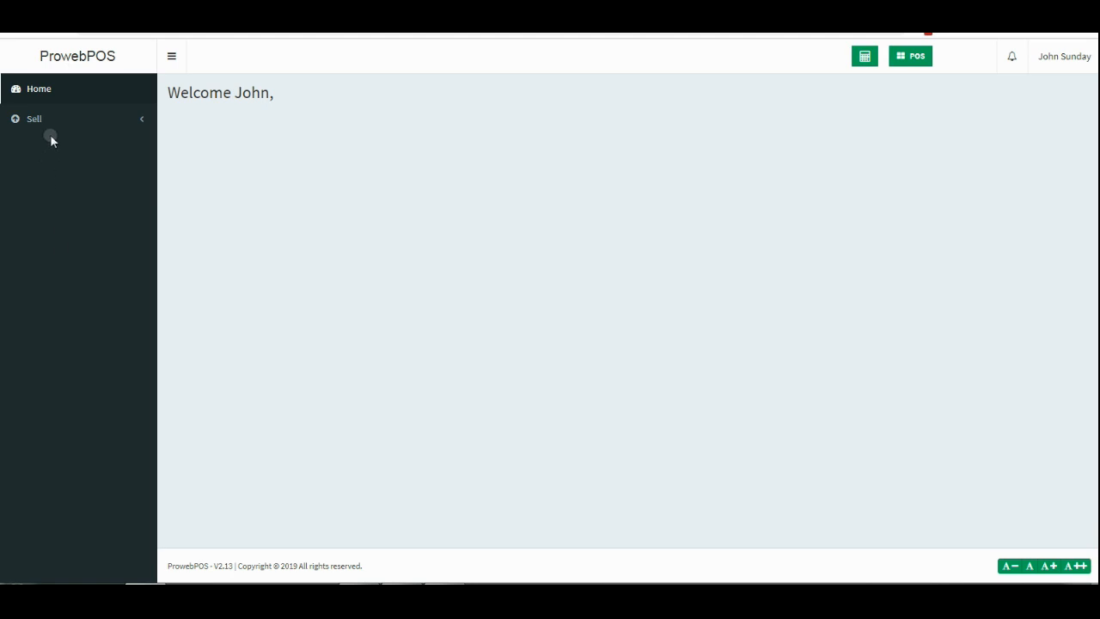
{"action": "left_click", "coordinate": [874, 59]}
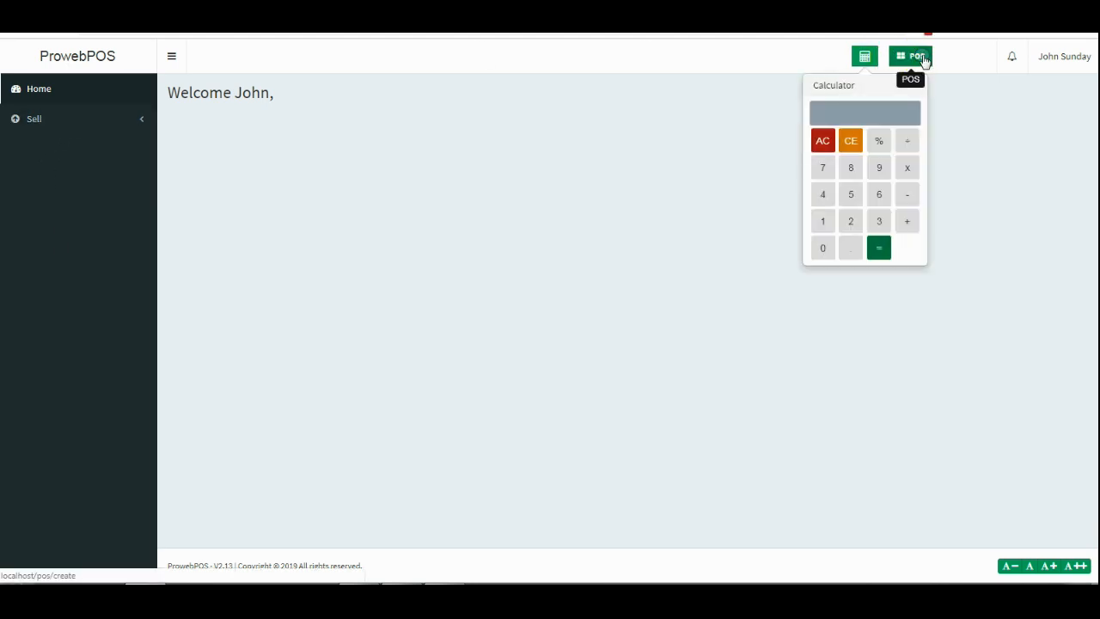
{"action": "left_click", "coordinate": [923, 59]}
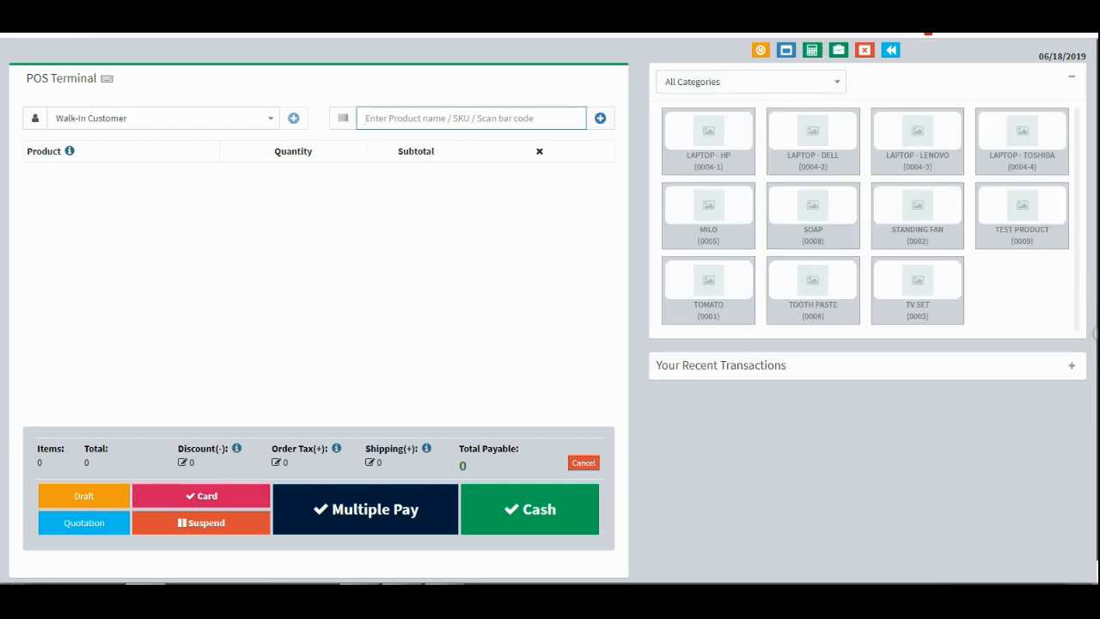
{"action": "left_click", "coordinate": [1072, 365]}
{"action": "left_click", "coordinate": [1074, 364]}
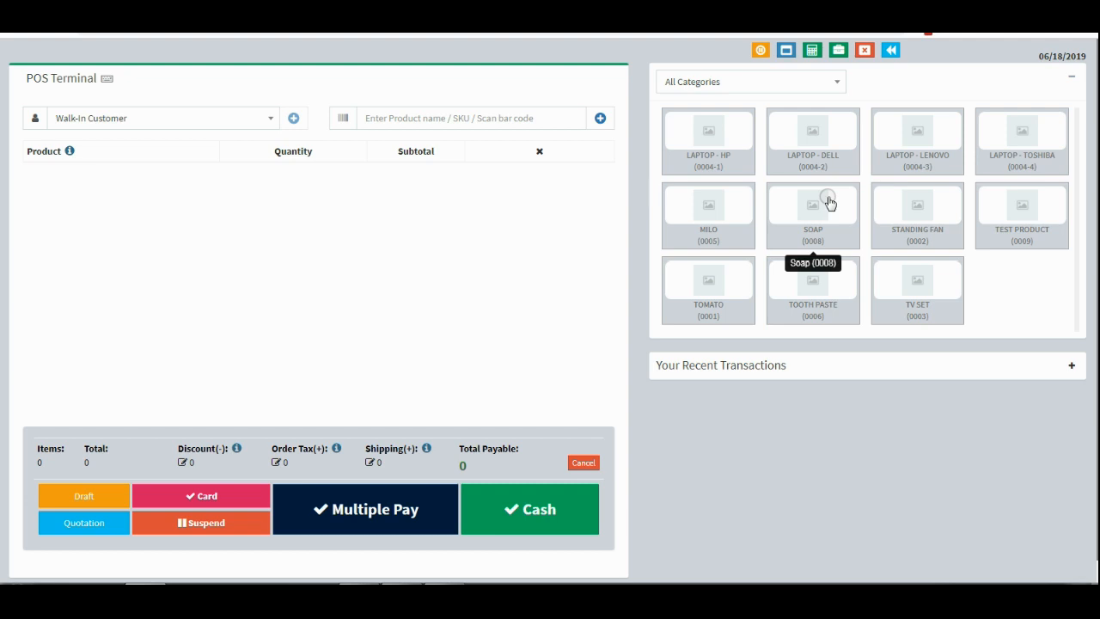
{"action": "left_click", "coordinate": [893, 49]}
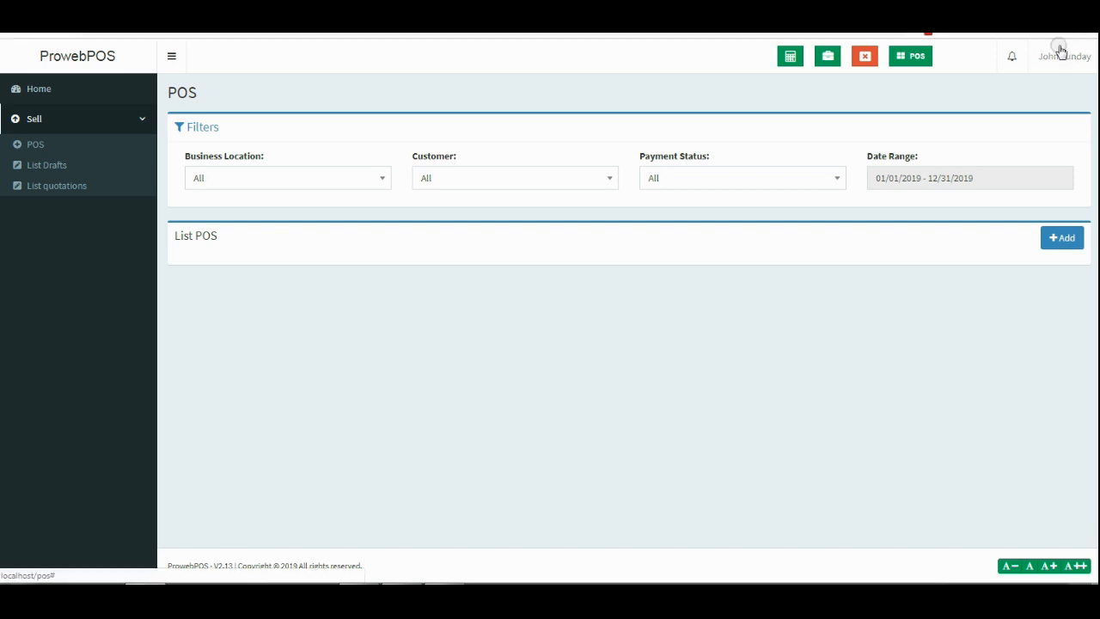
{"action": "left_click", "coordinate": [1060, 50]}
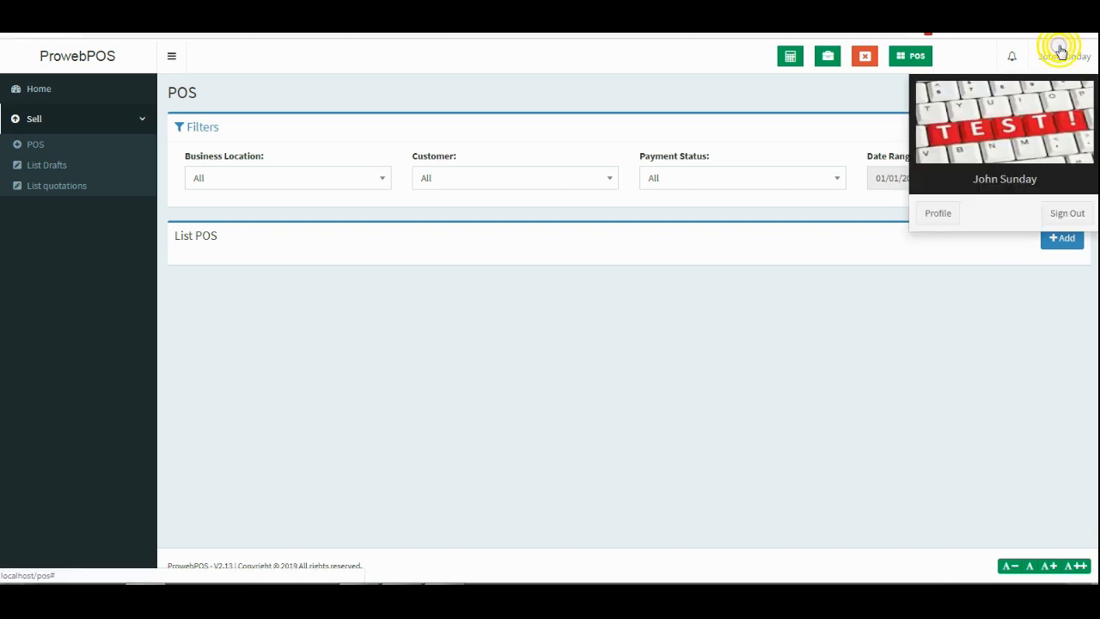
Sign out of the sales user's account and log back in as the admin.
{"action": "left_click", "coordinate": [1066, 211]}
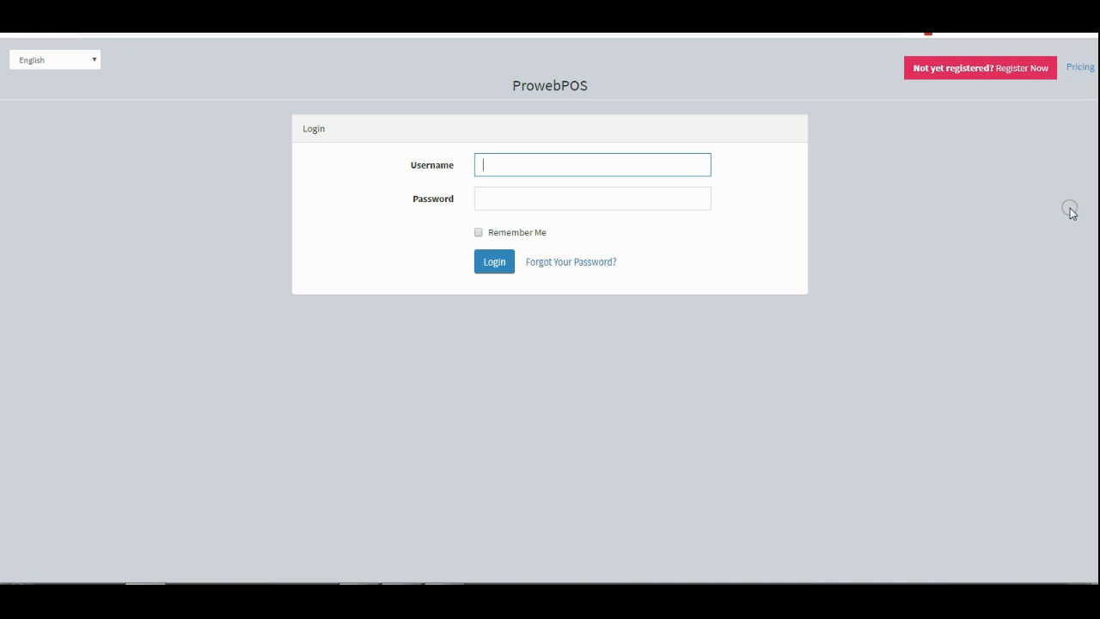
{"action": "type", "text": "u"}
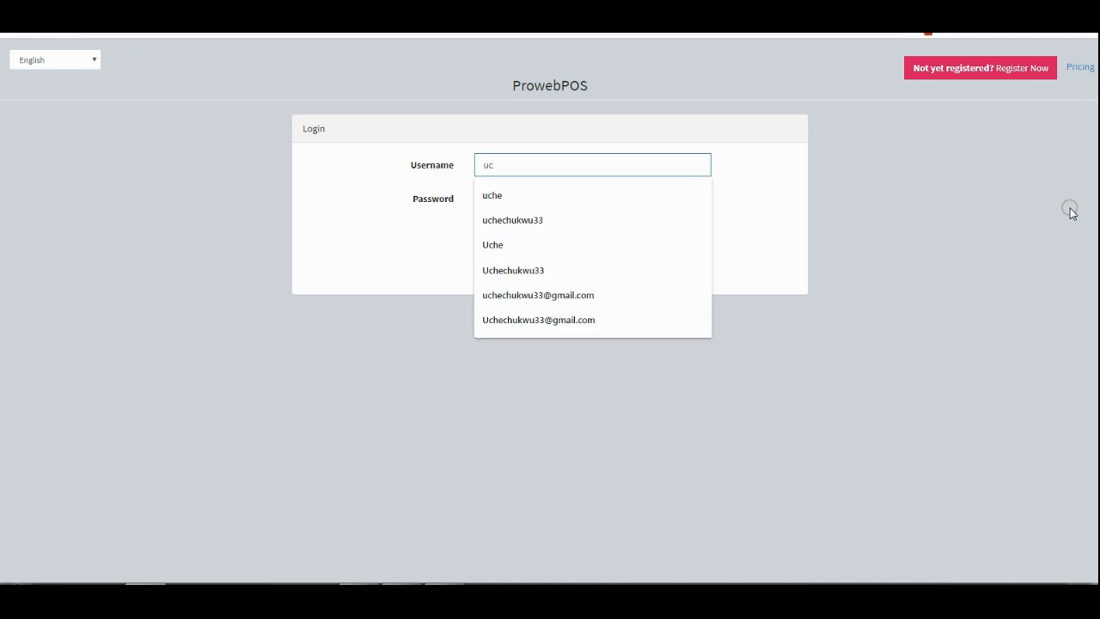
{"action": "type", "text": "chukwu33"}
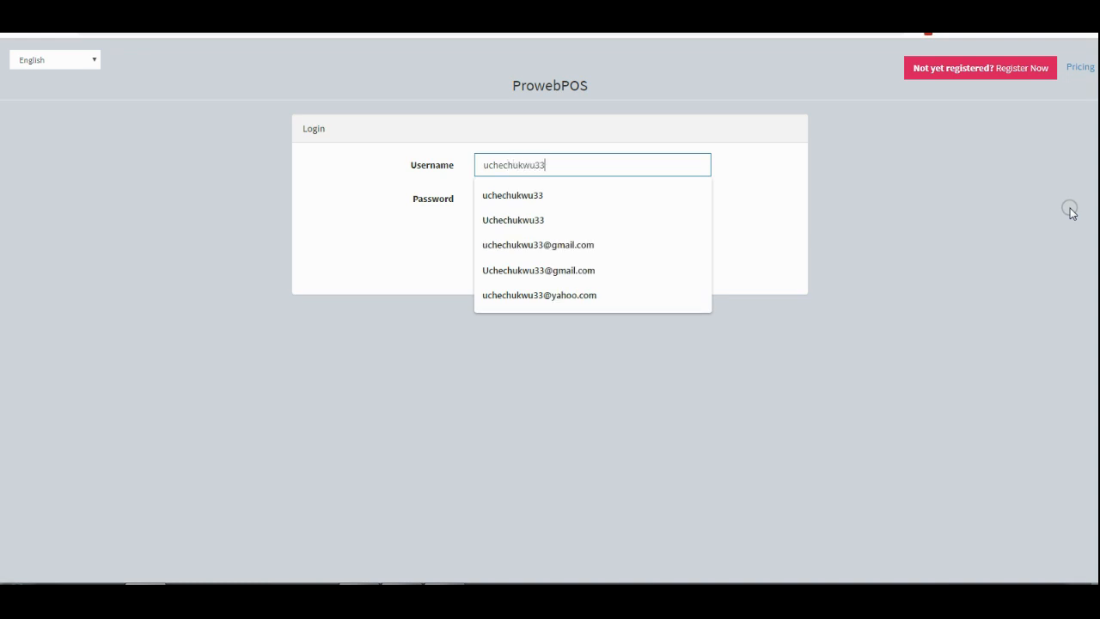
{"action": "key", "text": "Tab"}
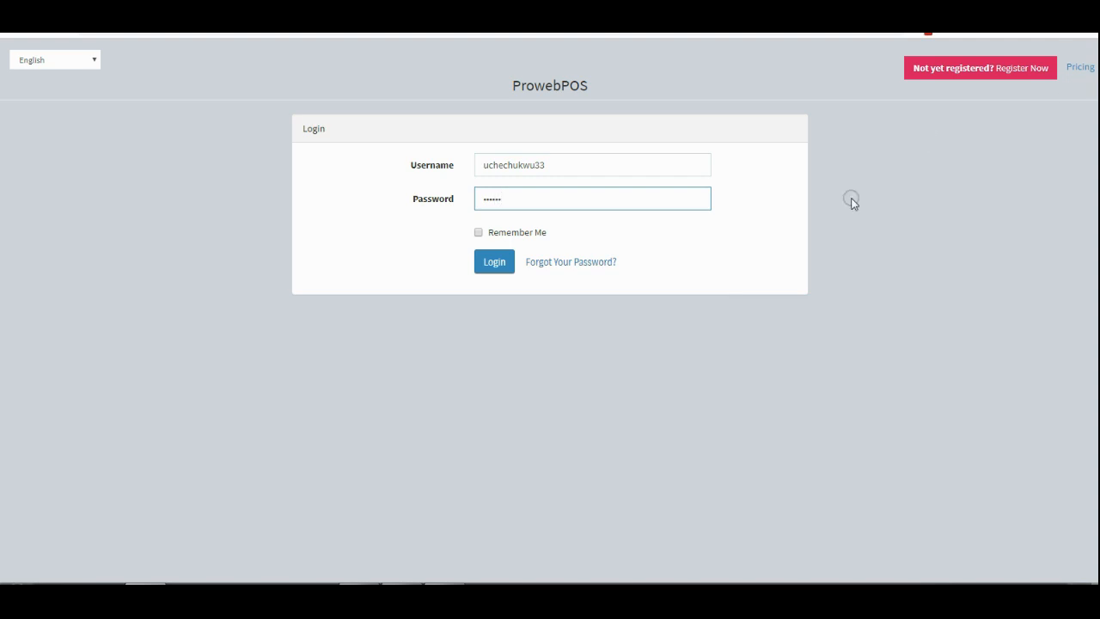
{"action": "left_click", "coordinate": [496, 262]}
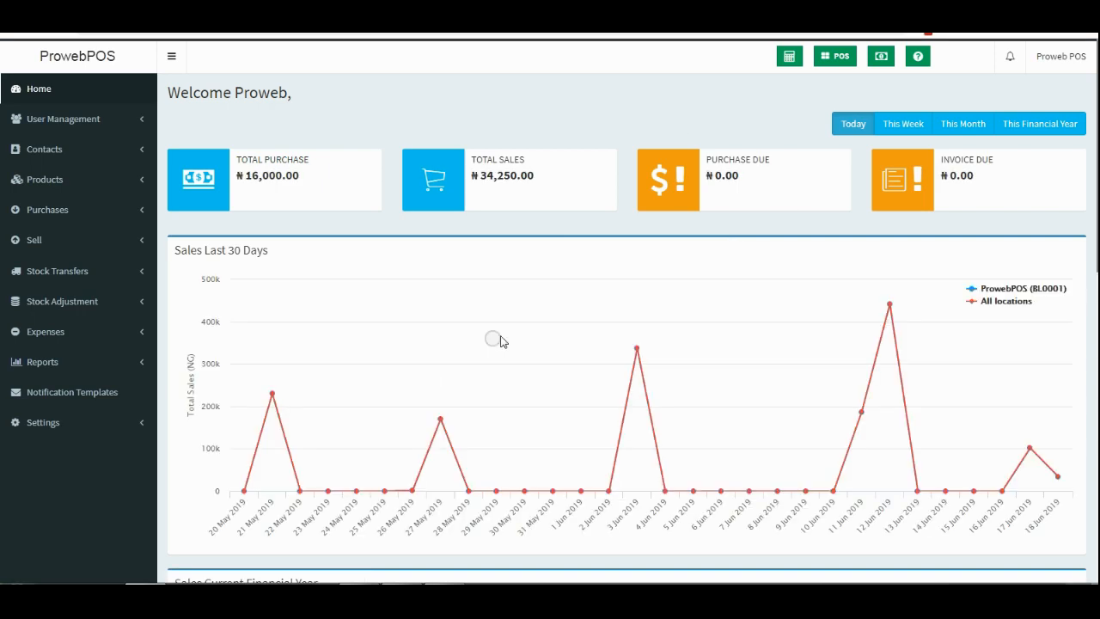
Expand the Settings menu in the admin dashboard's sidebar.
{"action": "scroll", "coordinate": [554, 315], "scroll_direction": "down", "scroll_amount": 1}
{"action": "scroll", "coordinate": [554, 315], "scroll_direction": "down", "scroll_amount": 6}
{"action": "scroll", "coordinate": [554, 316], "scroll_direction": "down", "scroll_amount": 3}
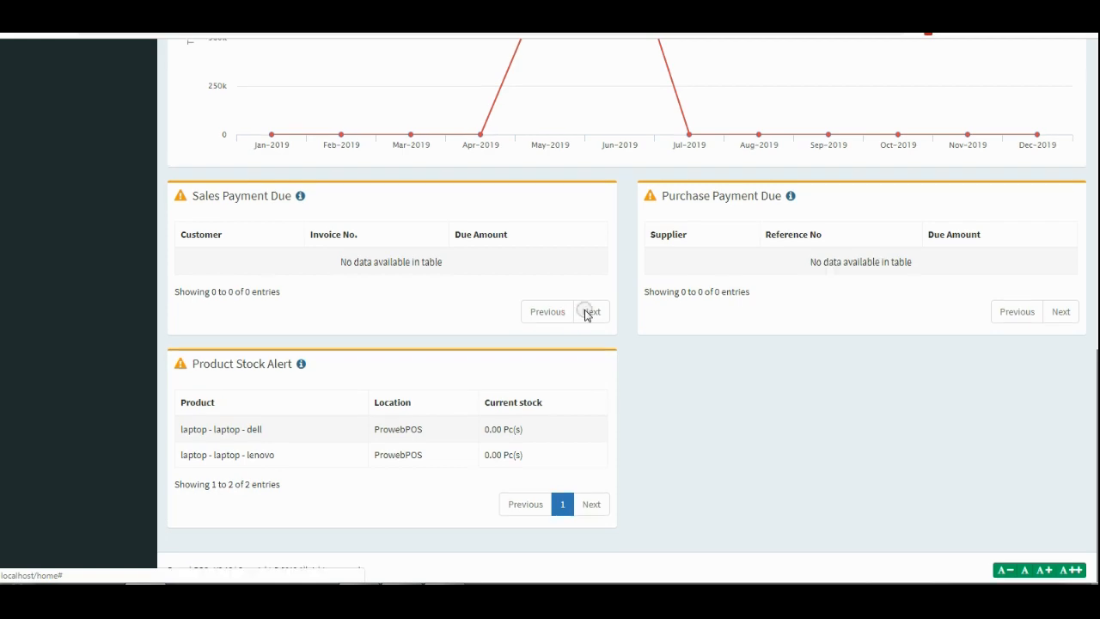
{"action": "scroll", "coordinate": [567, 311], "scroll_direction": "up", "scroll_amount": 10}
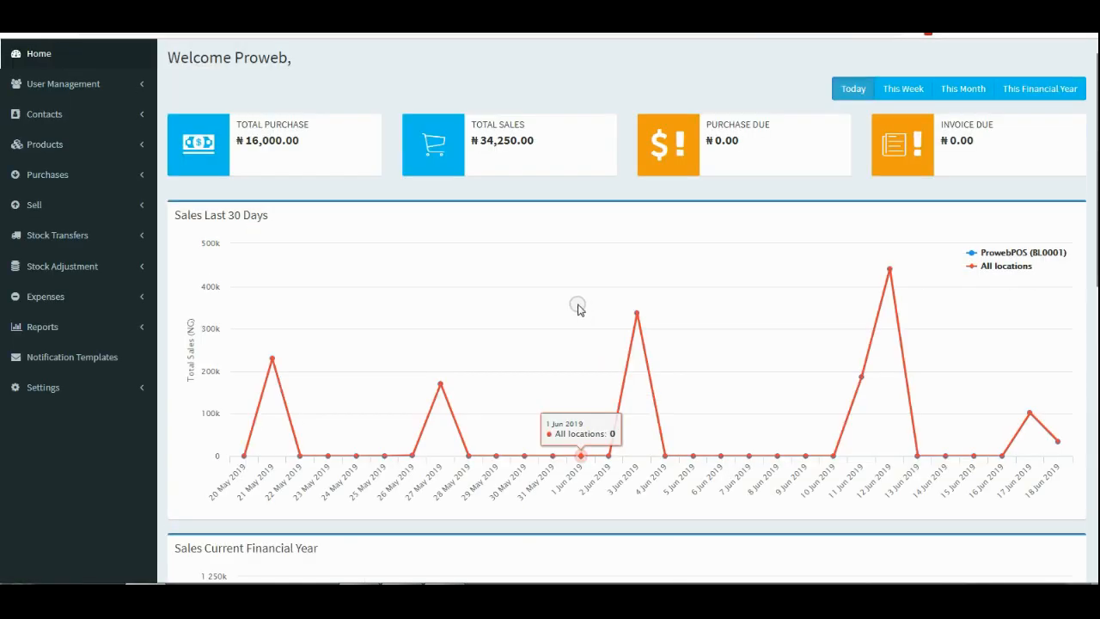
{"action": "scroll", "coordinate": [575, 306], "scroll_direction": "up", "scroll_amount": 1}
{"action": "left_click", "coordinate": [112, 414]}
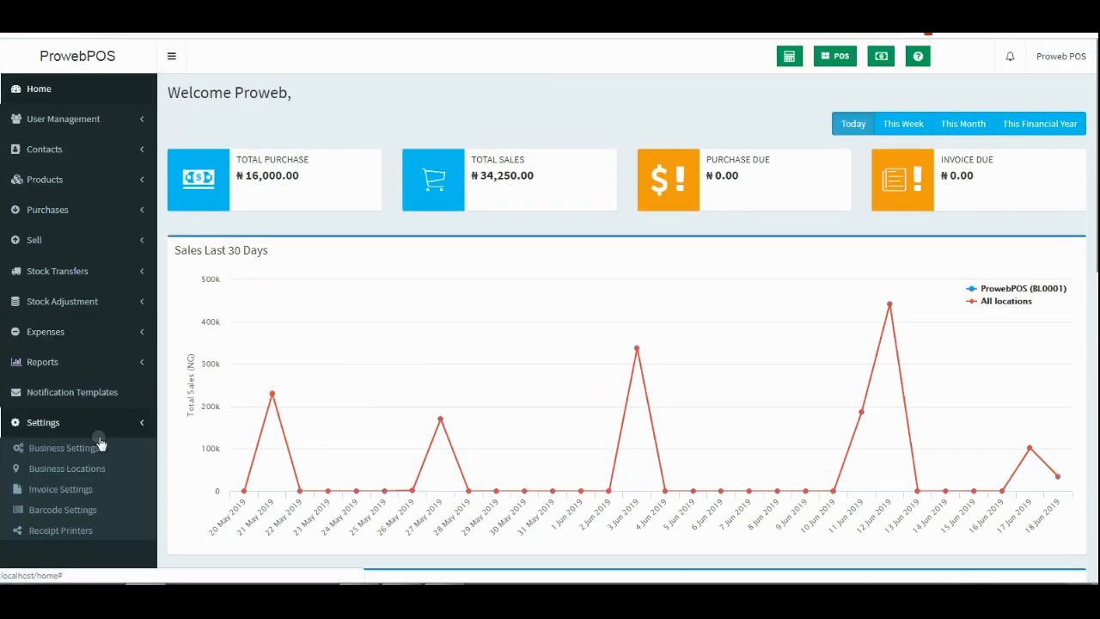
{"action": "scroll", "coordinate": [94, 447], "scroll_direction": "down", "scroll_amount": 2}
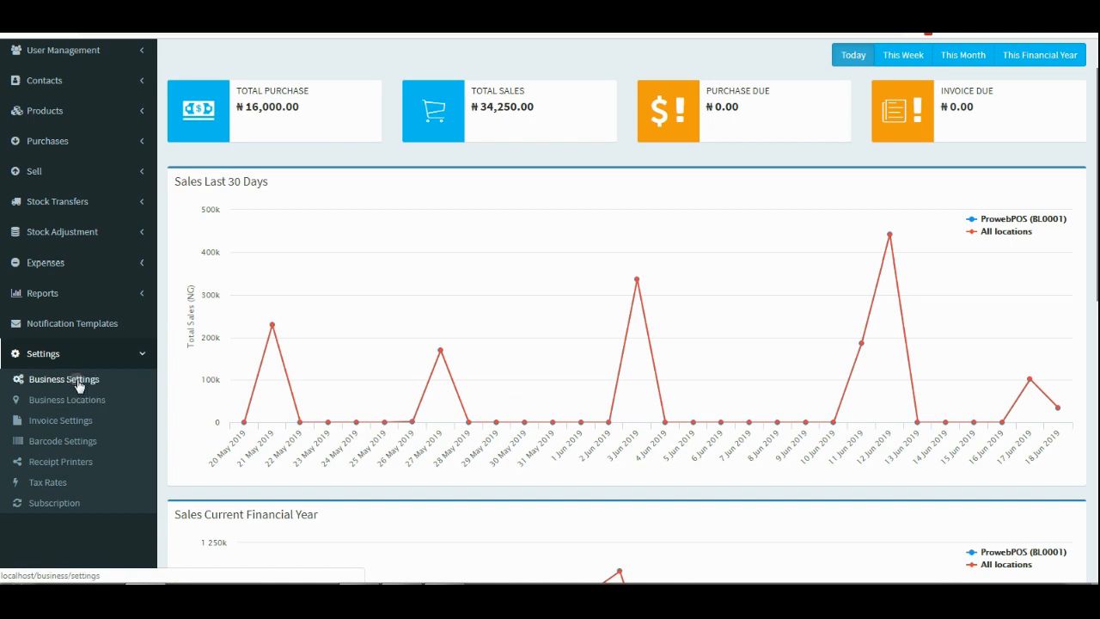
Open Business Settings and enable the Kitchen (For restaurants) module.
{"action": "left_click", "coordinate": [77, 383]}
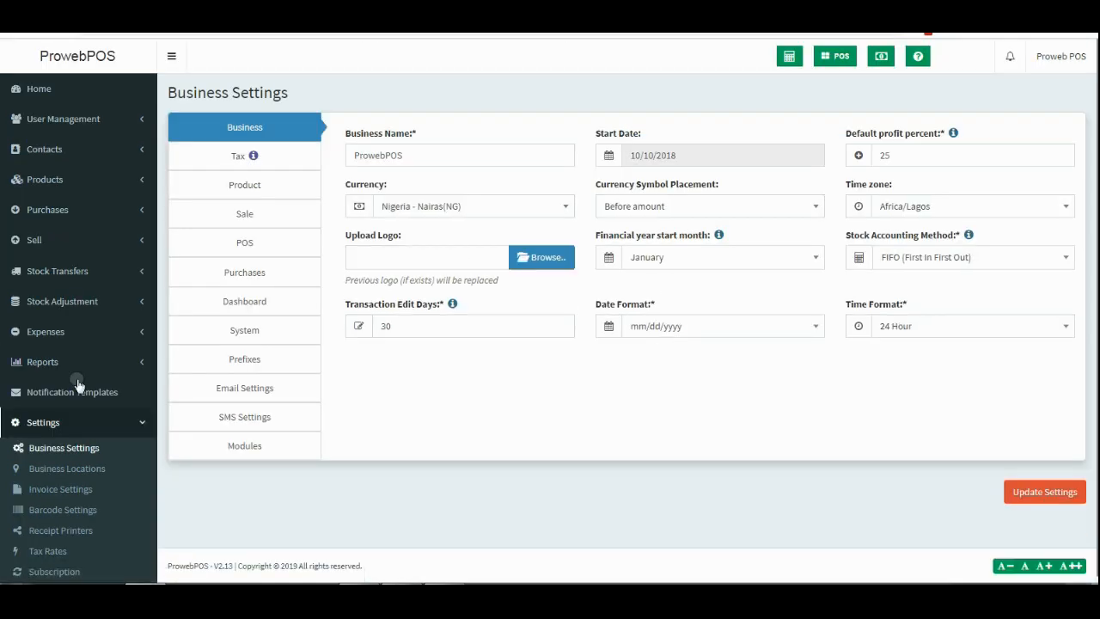
{"action": "left_click", "coordinate": [277, 418]}
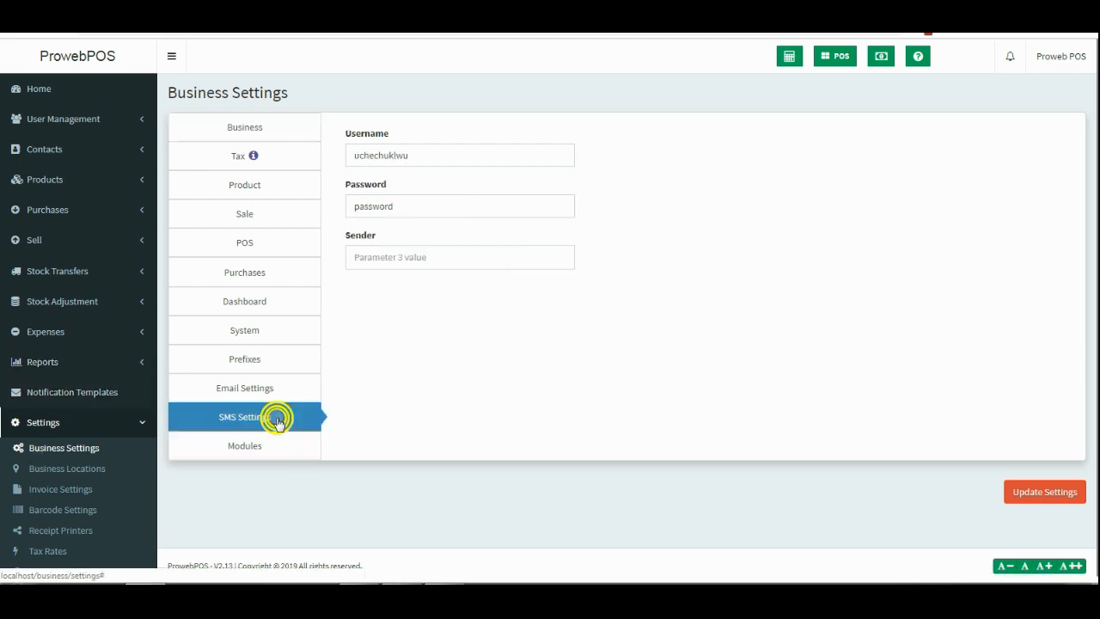
{"action": "left_click", "coordinate": [263, 444]}
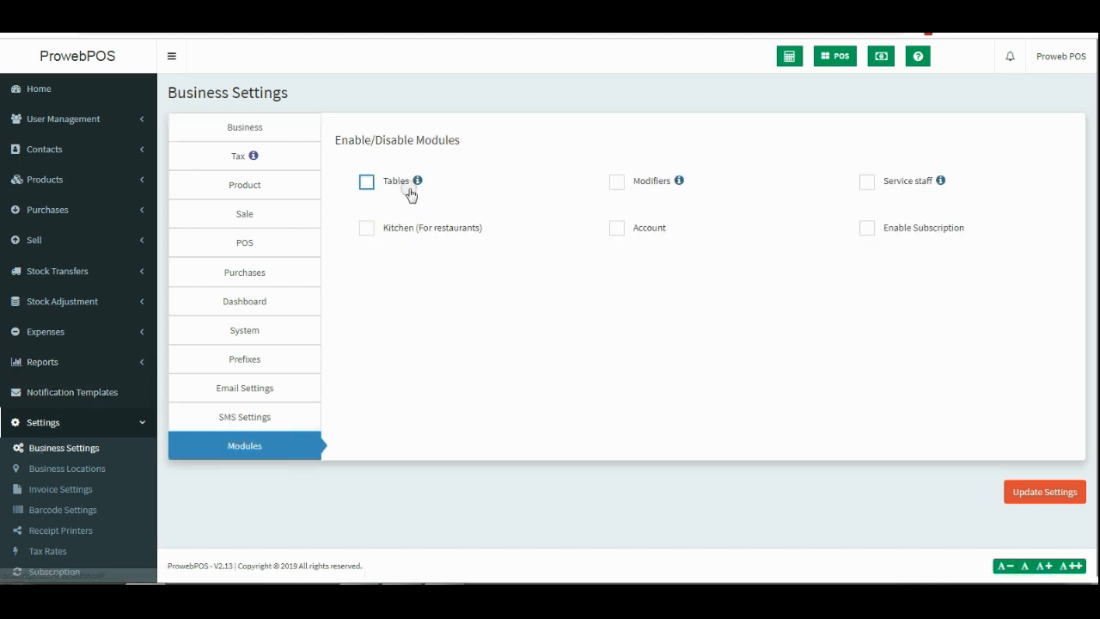
{"action": "left_click", "coordinate": [366, 227]}
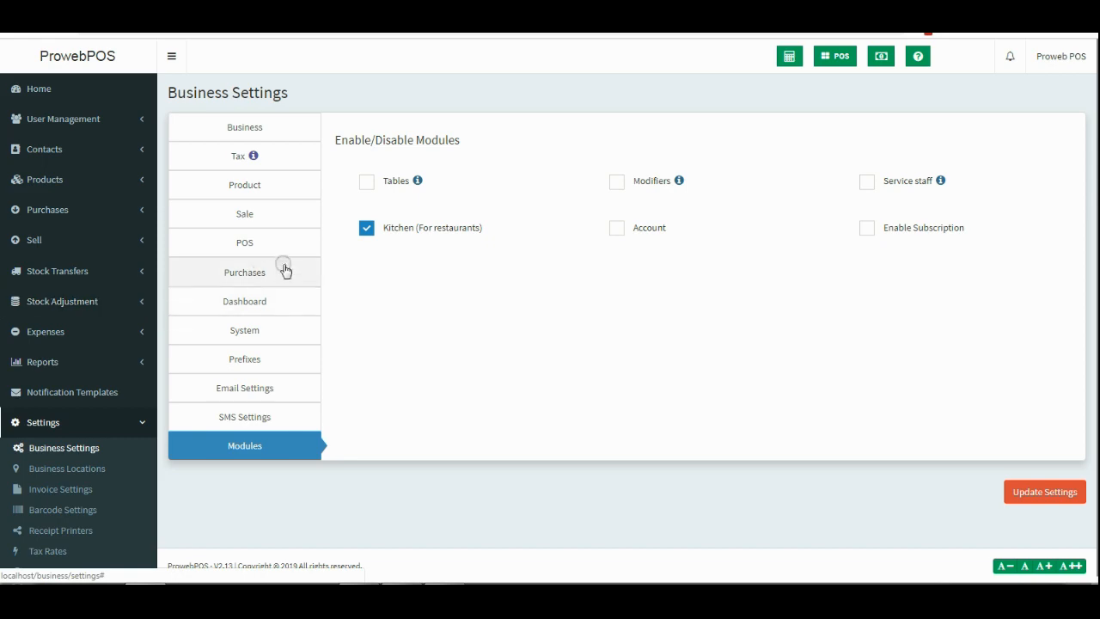
Review the POS, Email Settings and SMS Settings sections of Business Settings.
{"action": "left_click", "coordinate": [257, 243]}
{"action": "scroll", "coordinate": [694, 288], "scroll_direction": "down", "scroll_amount": 2}
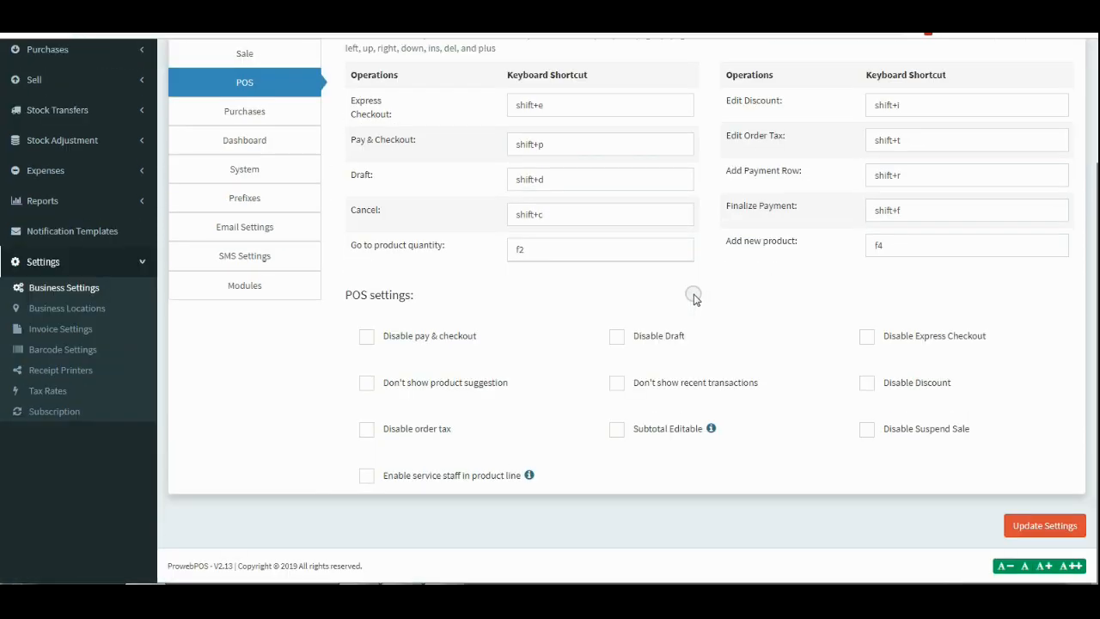
{"action": "scroll", "coordinate": [694, 296], "scroll_direction": "up", "scroll_amount": 2}
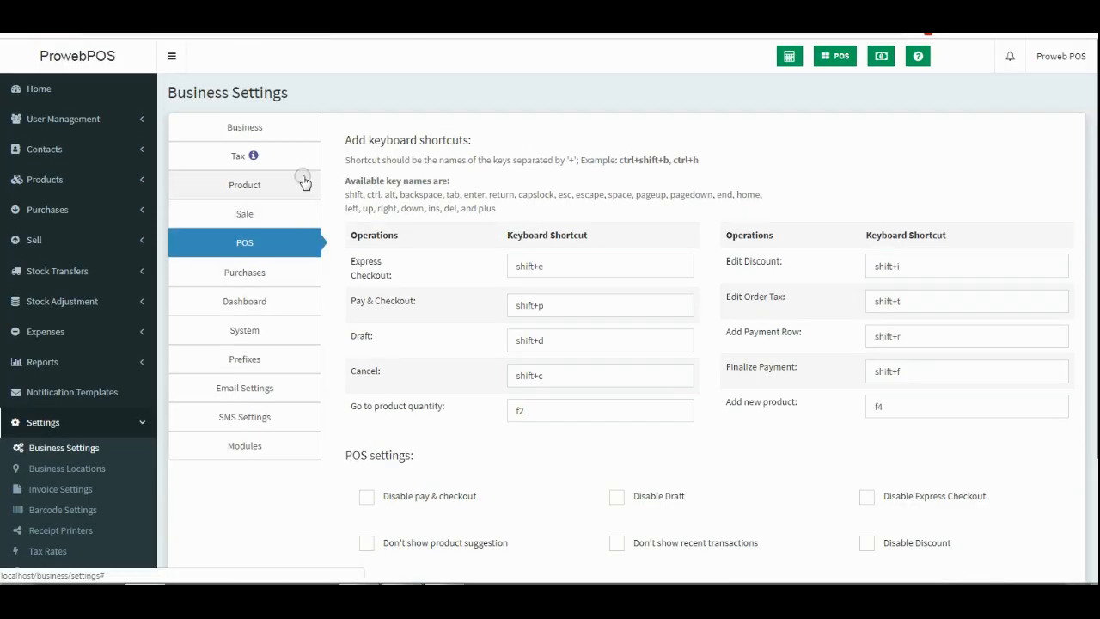
{"action": "left_click", "coordinate": [256, 389]}
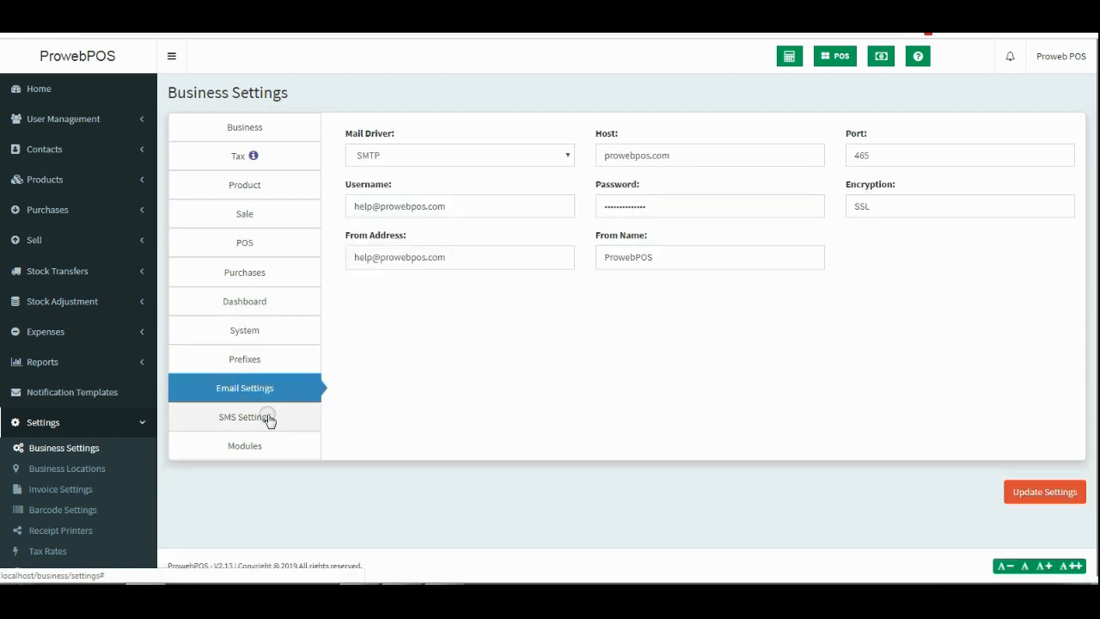
{"action": "left_click", "coordinate": [258, 419]}
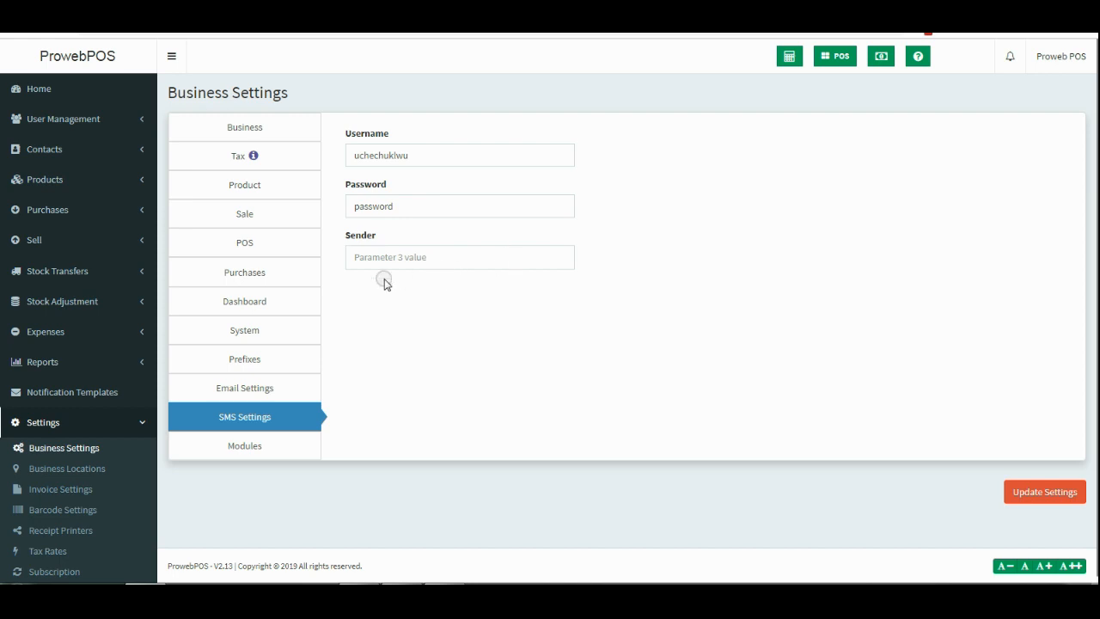
{"action": "left_click", "coordinate": [84, 302]}
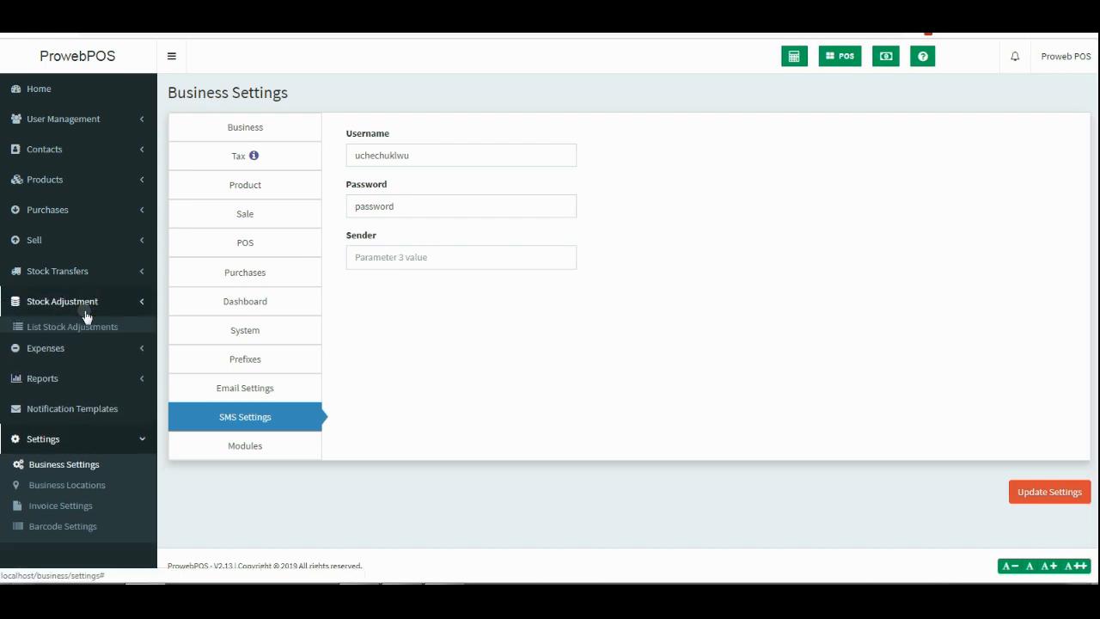
Open the All sales list and expand the Purchases and Reports menus.
{"action": "left_click", "coordinate": [80, 240]}
{"action": "left_click", "coordinate": [59, 273]}
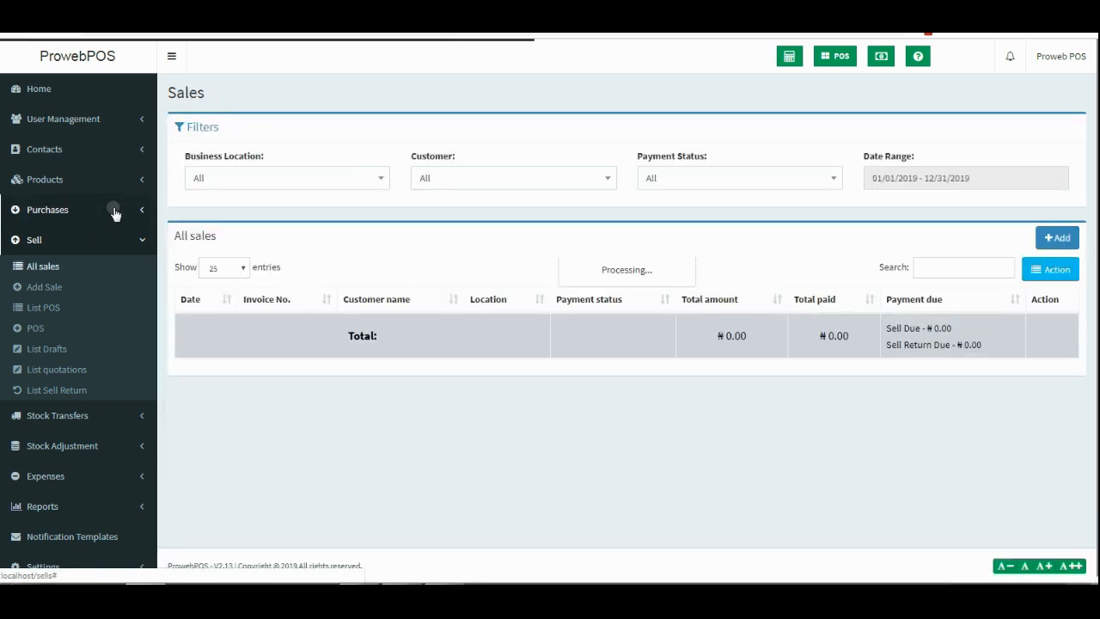
{"action": "left_click", "coordinate": [111, 212]}
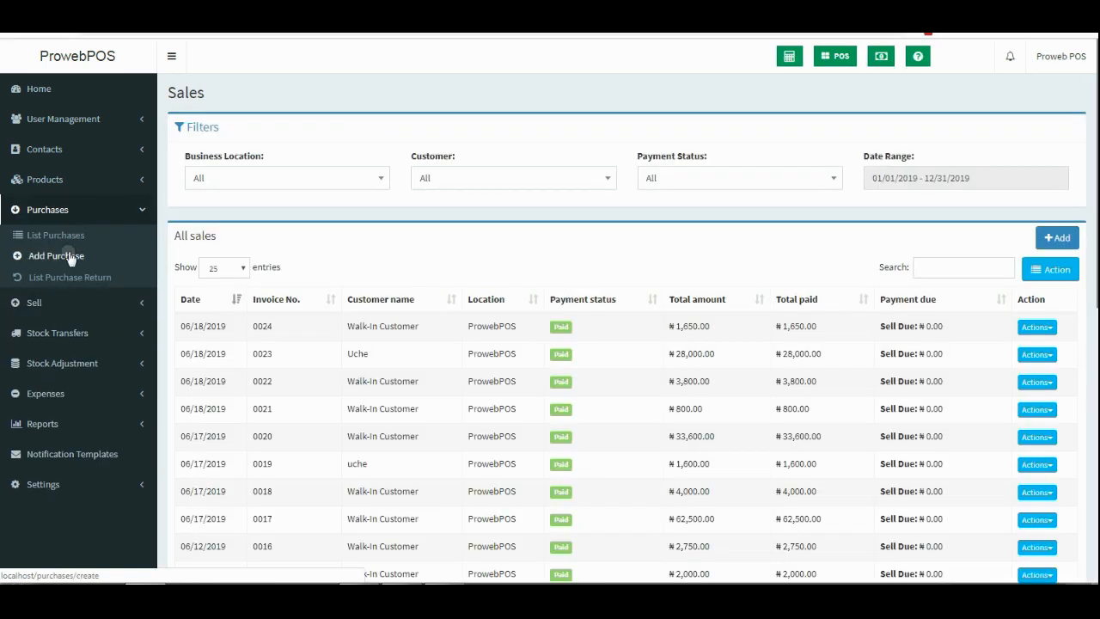
{"action": "left_click", "coordinate": [122, 423]}
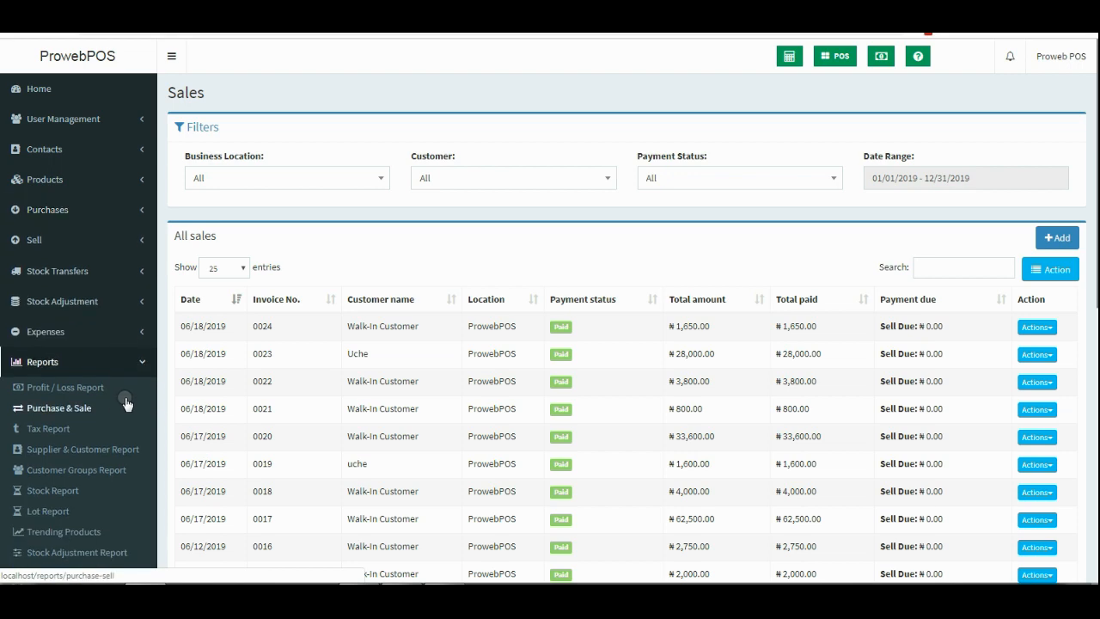
{"action": "scroll", "coordinate": [124, 404], "scroll_direction": "down", "scroll_amount": 4}
Open the Notification Templates page from the Settings menu.
{"action": "left_click", "coordinate": [103, 411]}
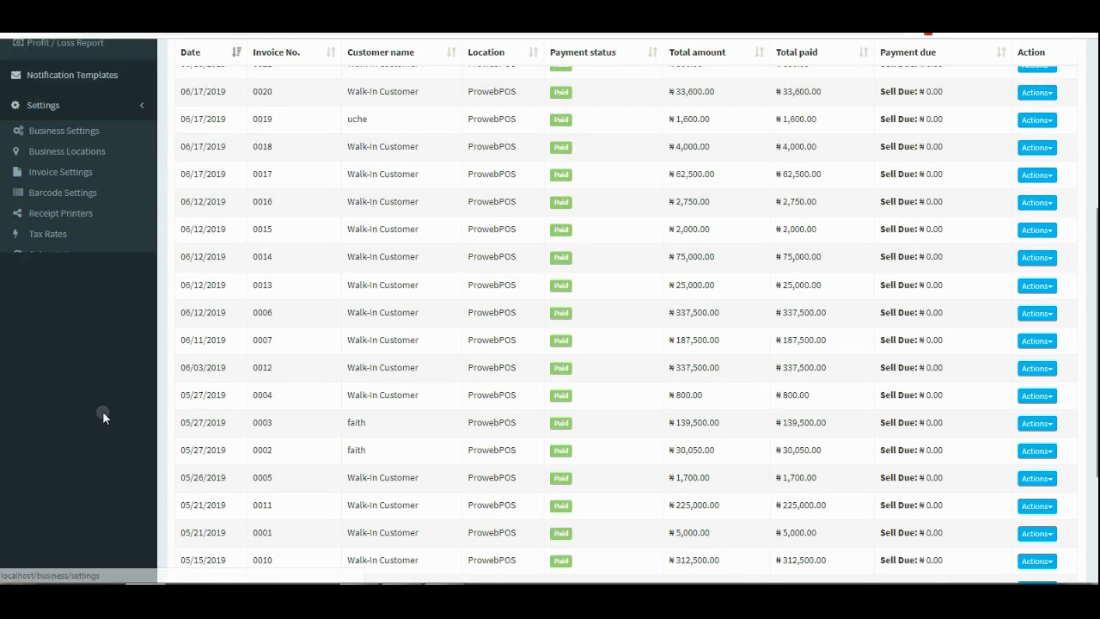
{"action": "scroll", "coordinate": [89, 172], "scroll_direction": "up", "scroll_amount": 2}
{"action": "left_click", "coordinate": [69, 183]}
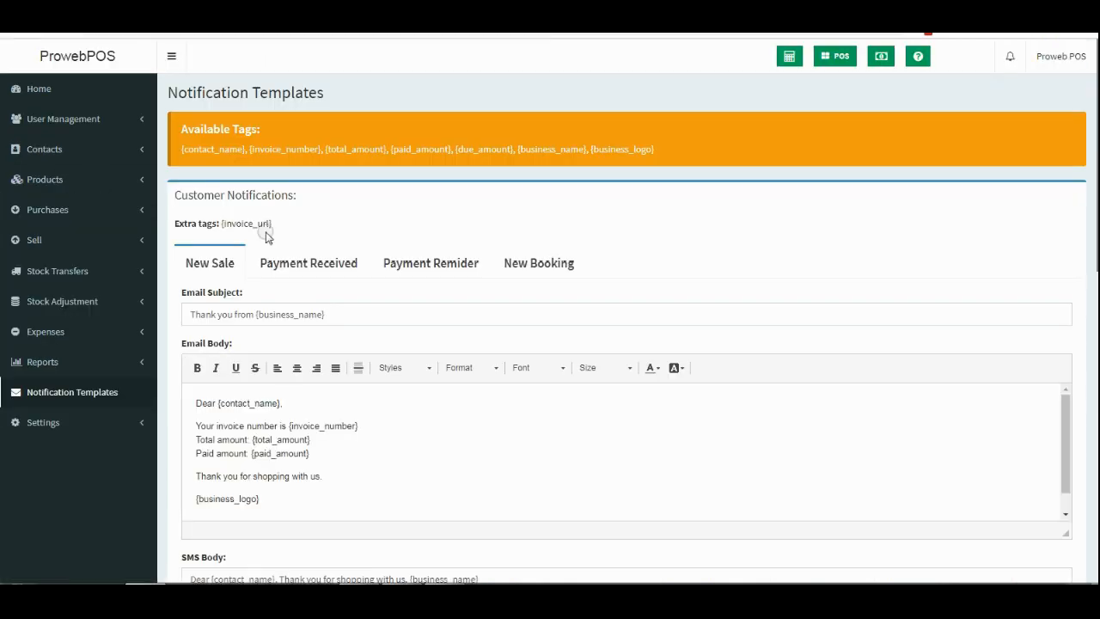
Turn on Auto Send SMS for the New Sale notification template.
{"action": "scroll", "coordinate": [265, 235], "scroll_direction": "down", "scroll_amount": 3}
{"action": "scroll", "coordinate": [283, 267], "scroll_direction": "down", "scroll_amount": 1}
{"action": "scroll", "coordinate": [258, 477], "scroll_direction": "down", "scroll_amount": 1}
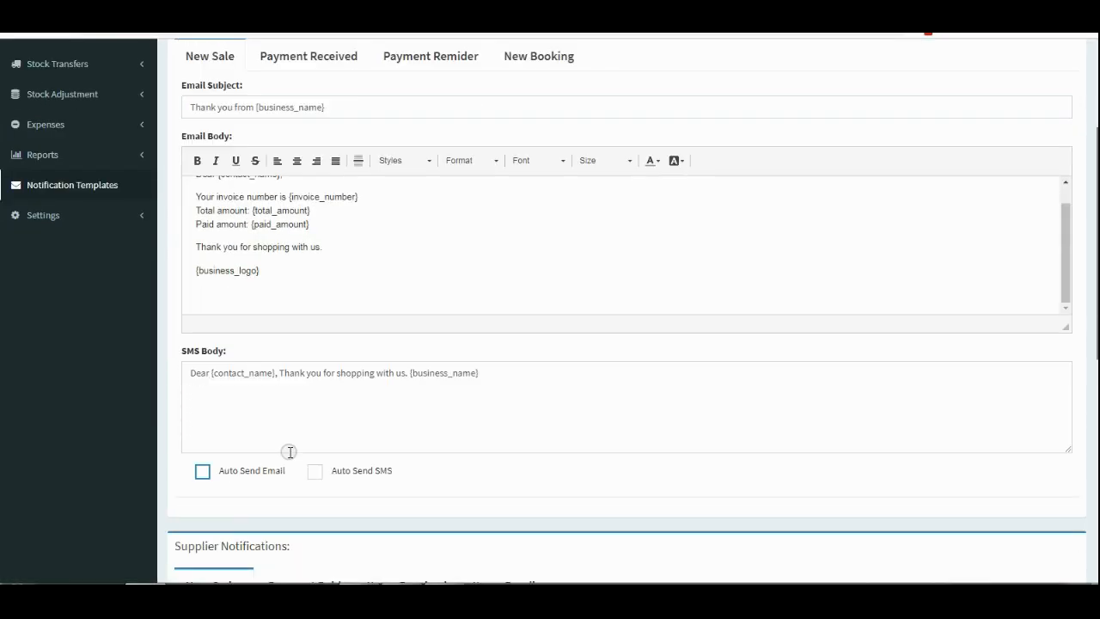
{"action": "left_click", "coordinate": [315, 471]}
{"action": "scroll", "coordinate": [431, 380], "scroll_direction": "up", "scroll_amount": 2}
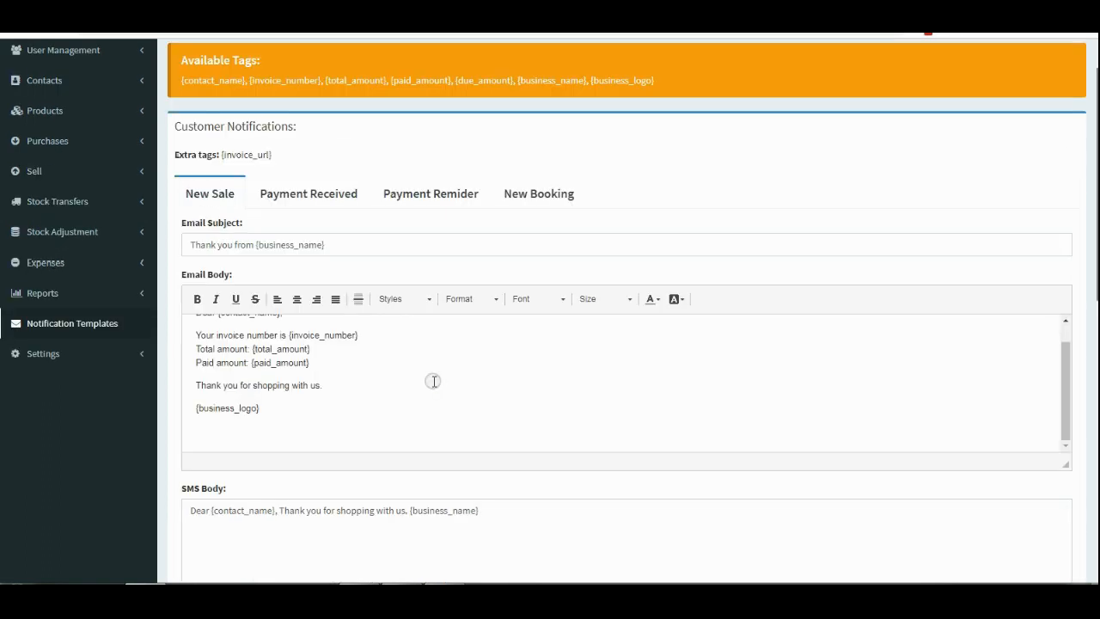
Inspect the Payment Reminder templates and their {due_amount} and {business_logo} tags.
{"action": "left_click", "coordinate": [453, 192]}
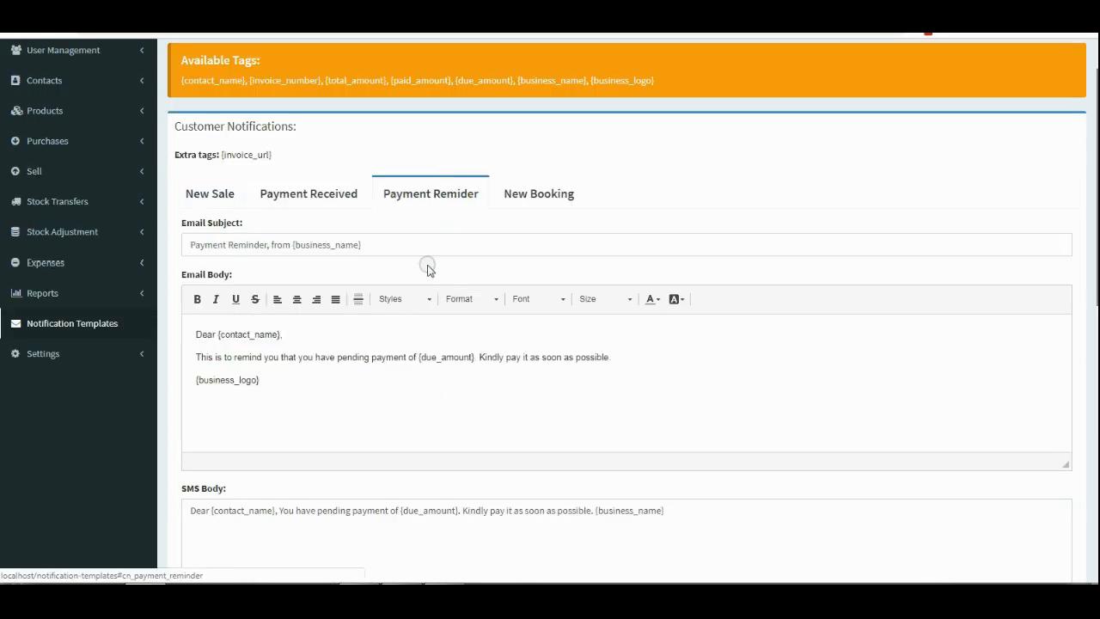
{"action": "scroll", "coordinate": [429, 325], "scroll_direction": "down", "scroll_amount": 1}
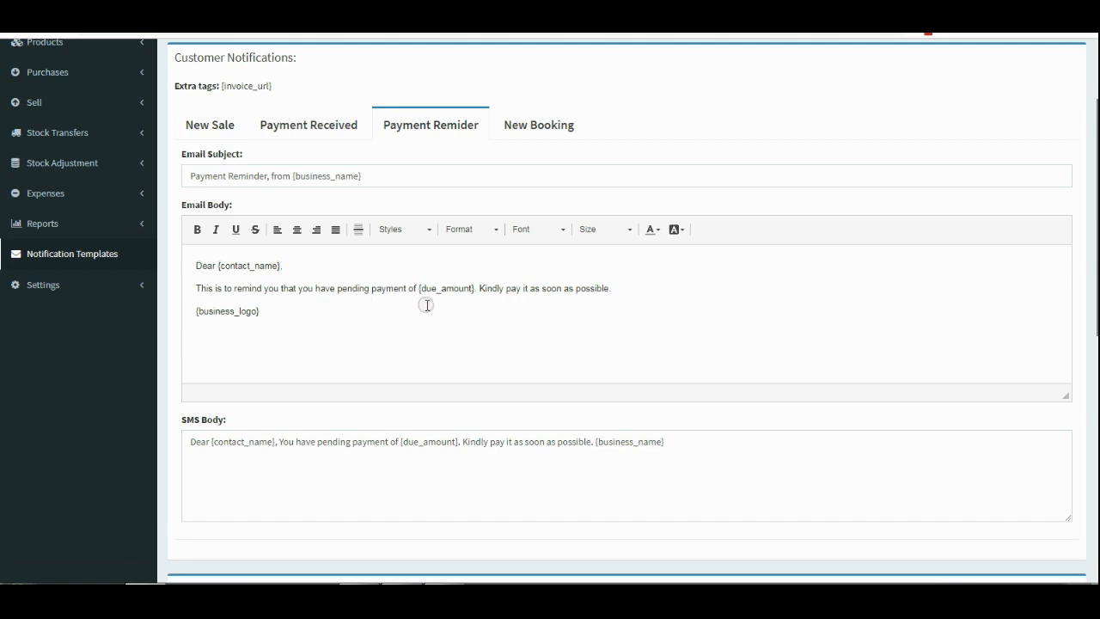
{"action": "left_click_drag", "start_coordinate": [475, 287], "coordinate": [422, 293]}
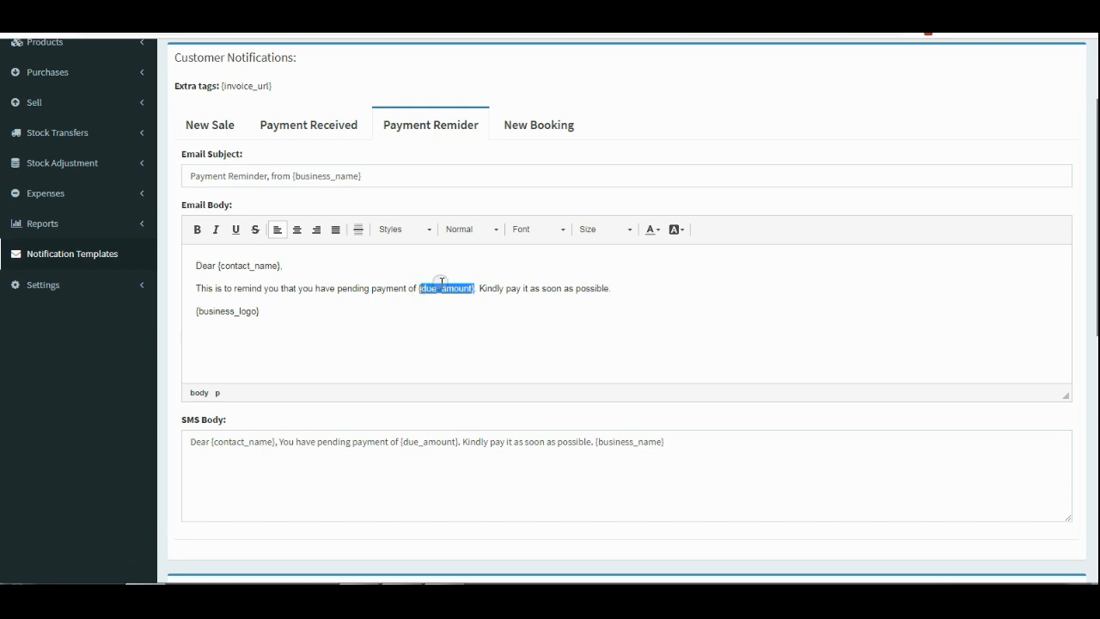
{"action": "left_click", "coordinate": [447, 288]}
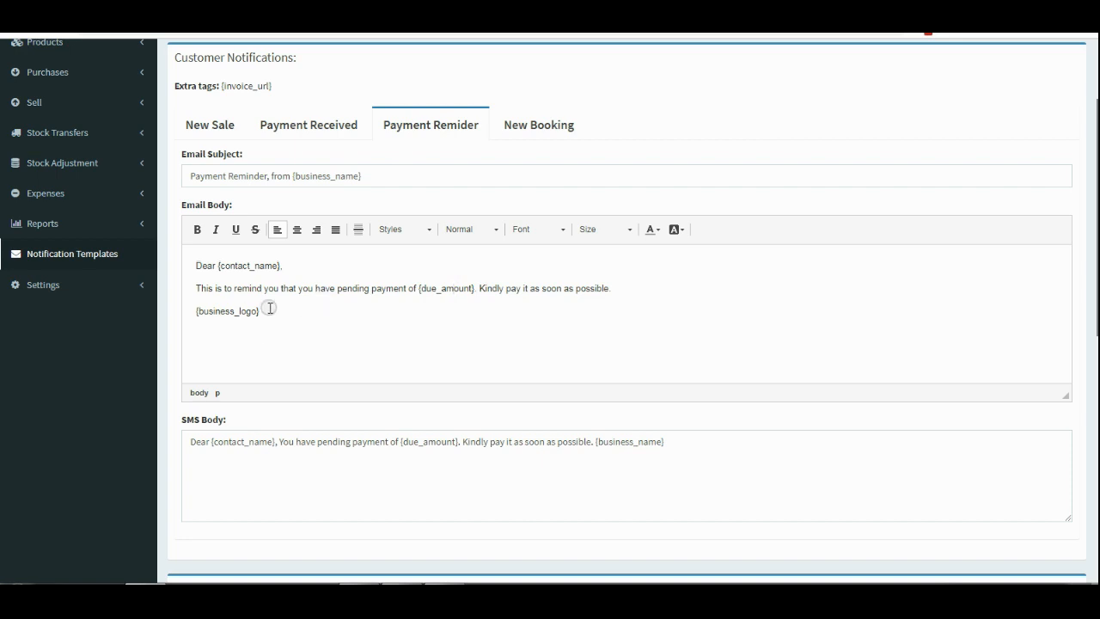
{"action": "left_click_drag", "start_coordinate": [269, 307], "coordinate": [187, 317]}
{"action": "left_click", "coordinate": [315, 322]}
Return to the home dashboard and reveal the hidden taskbar icons.
{"action": "scroll", "coordinate": [384, 382], "scroll_direction": "down", "scroll_amount": 1}
{"action": "scroll", "coordinate": [386, 388], "scroll_direction": "down", "scroll_amount": 2}
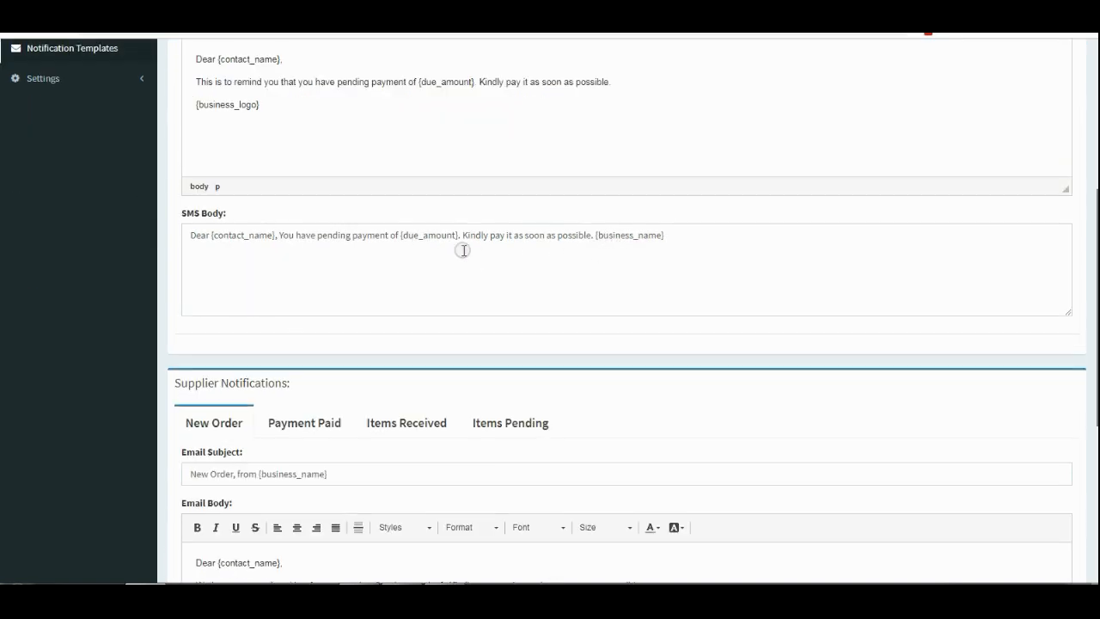
{"action": "scroll", "coordinate": [459, 248], "scroll_direction": "up", "scroll_amount": 4}
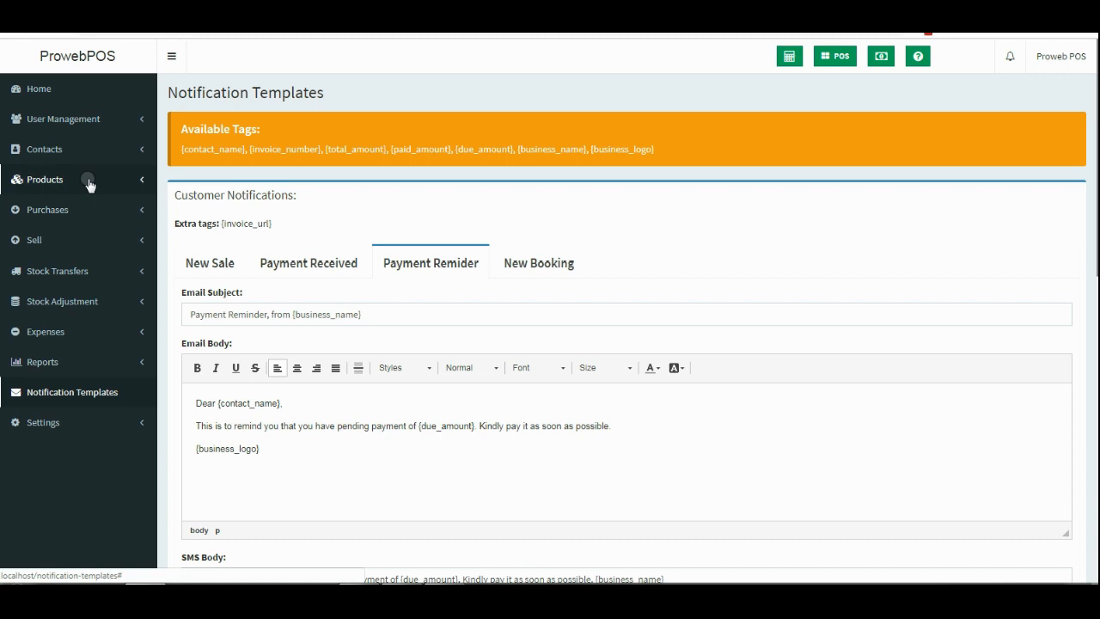
{"action": "left_click", "coordinate": [43, 85]}
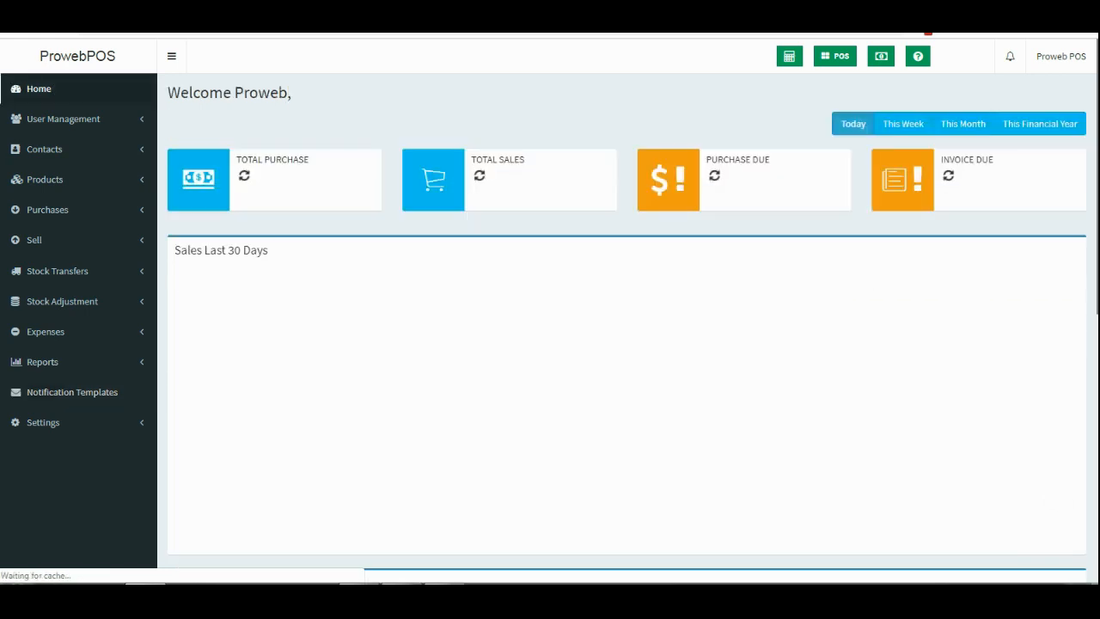
{"action": "left_click", "coordinate": [964, 594]}
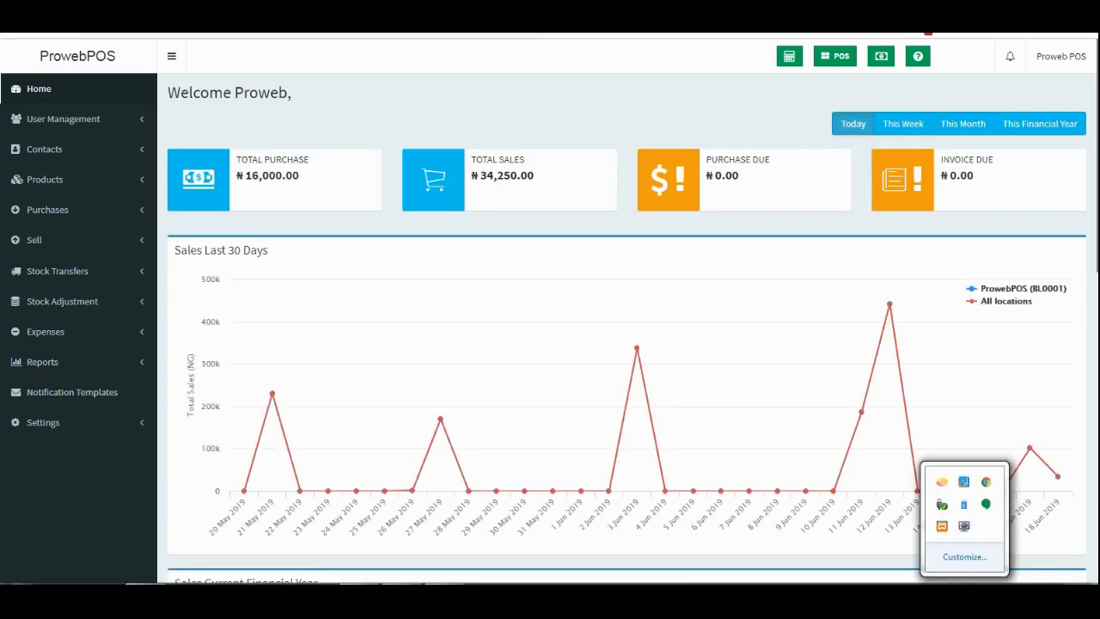